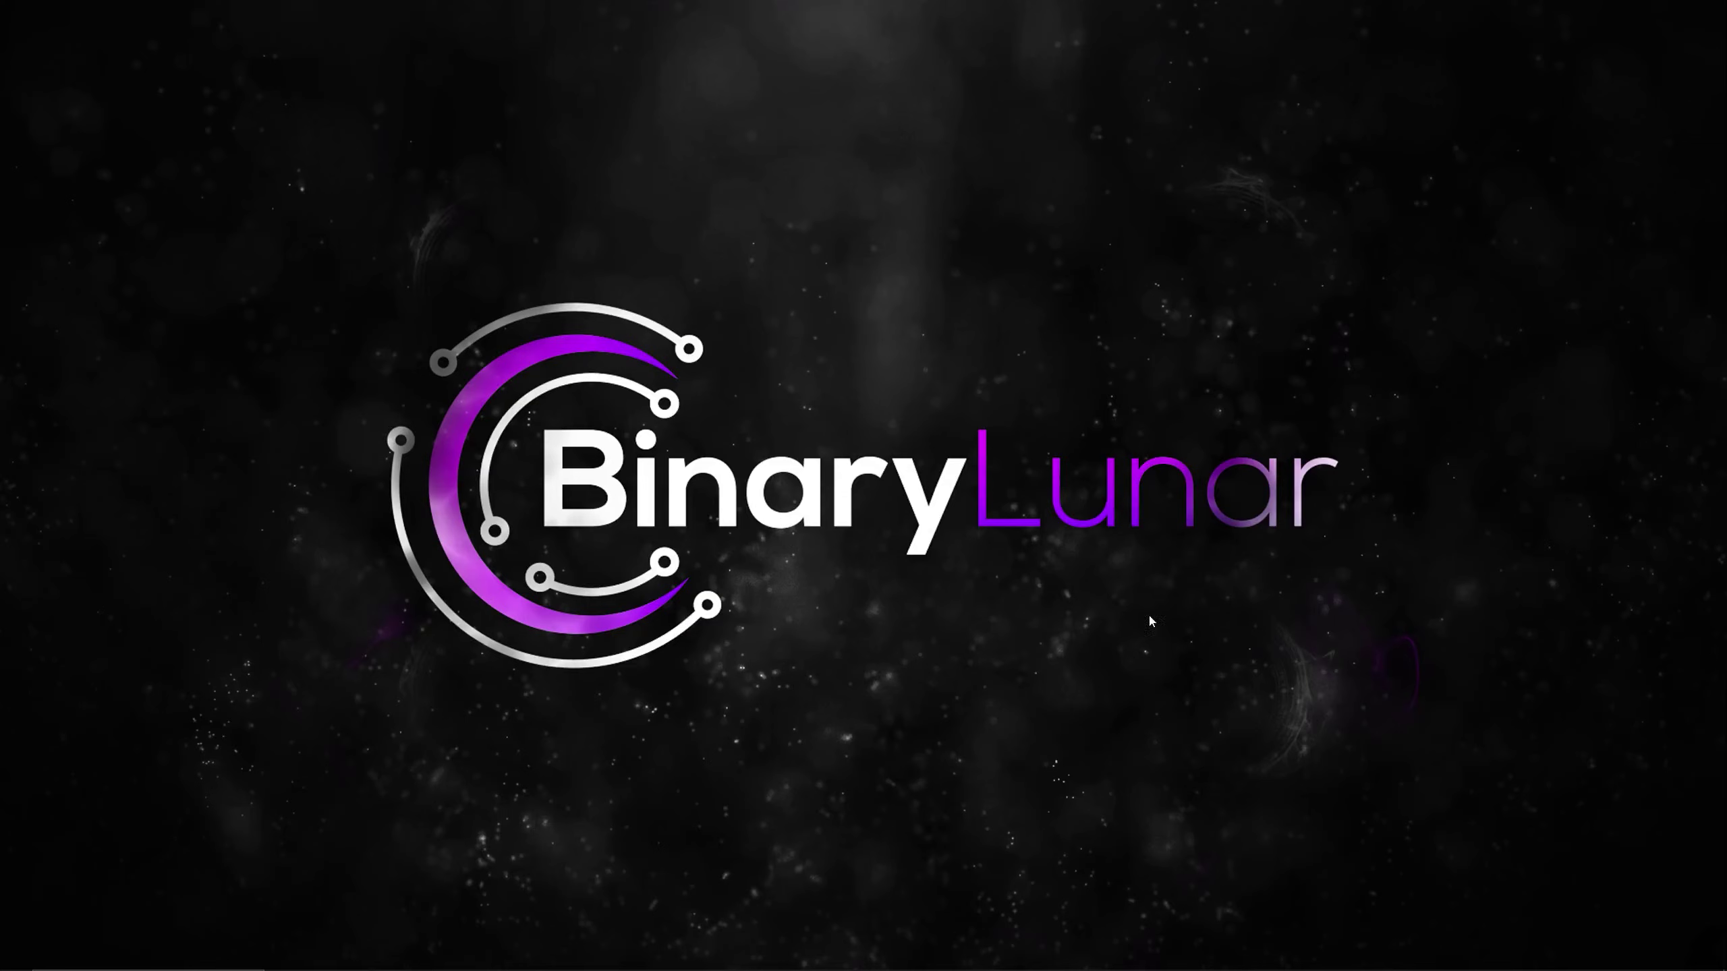
- Open Unity Hub and create a Universal Render Pipeline project named "Magical Orb"
{"action": "left_click", "coordinate": [3, 955]}
{"action": "type", "text": "un"}
{"action": "key", "text": "Return"}
{"action": "left_click", "coordinate": [868, 406]}
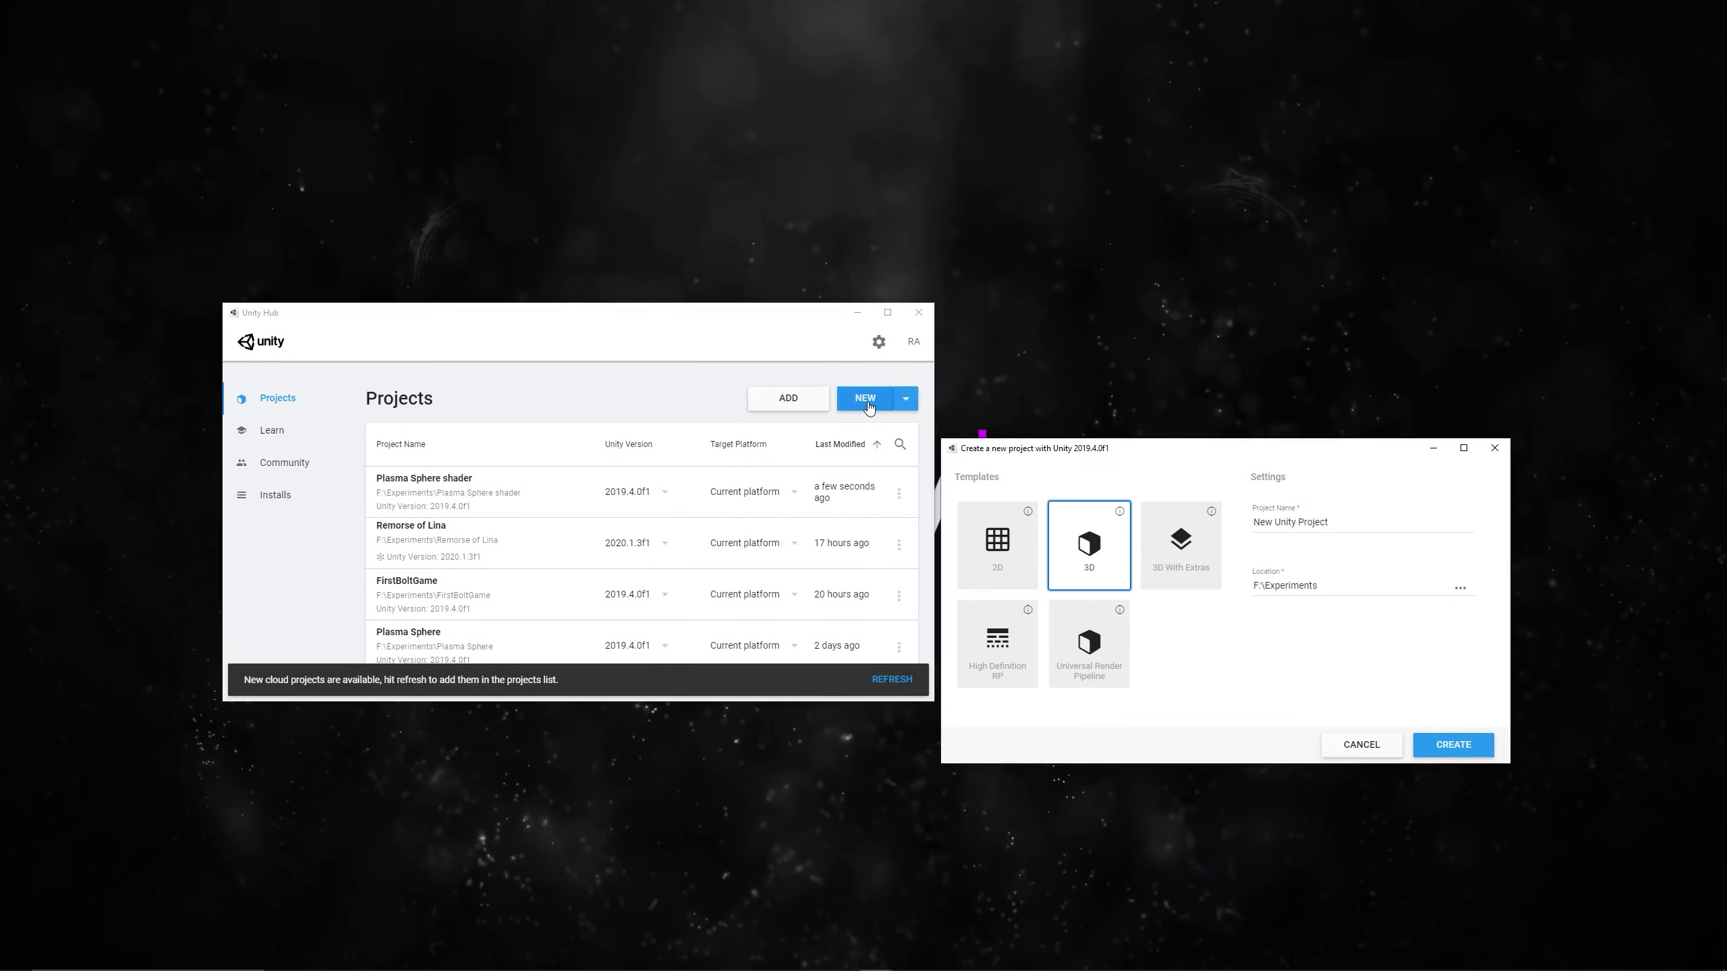
{"action": "left_click", "coordinate": [1101, 649]}
{"action": "triple_click", "coordinate": [1348, 521]}
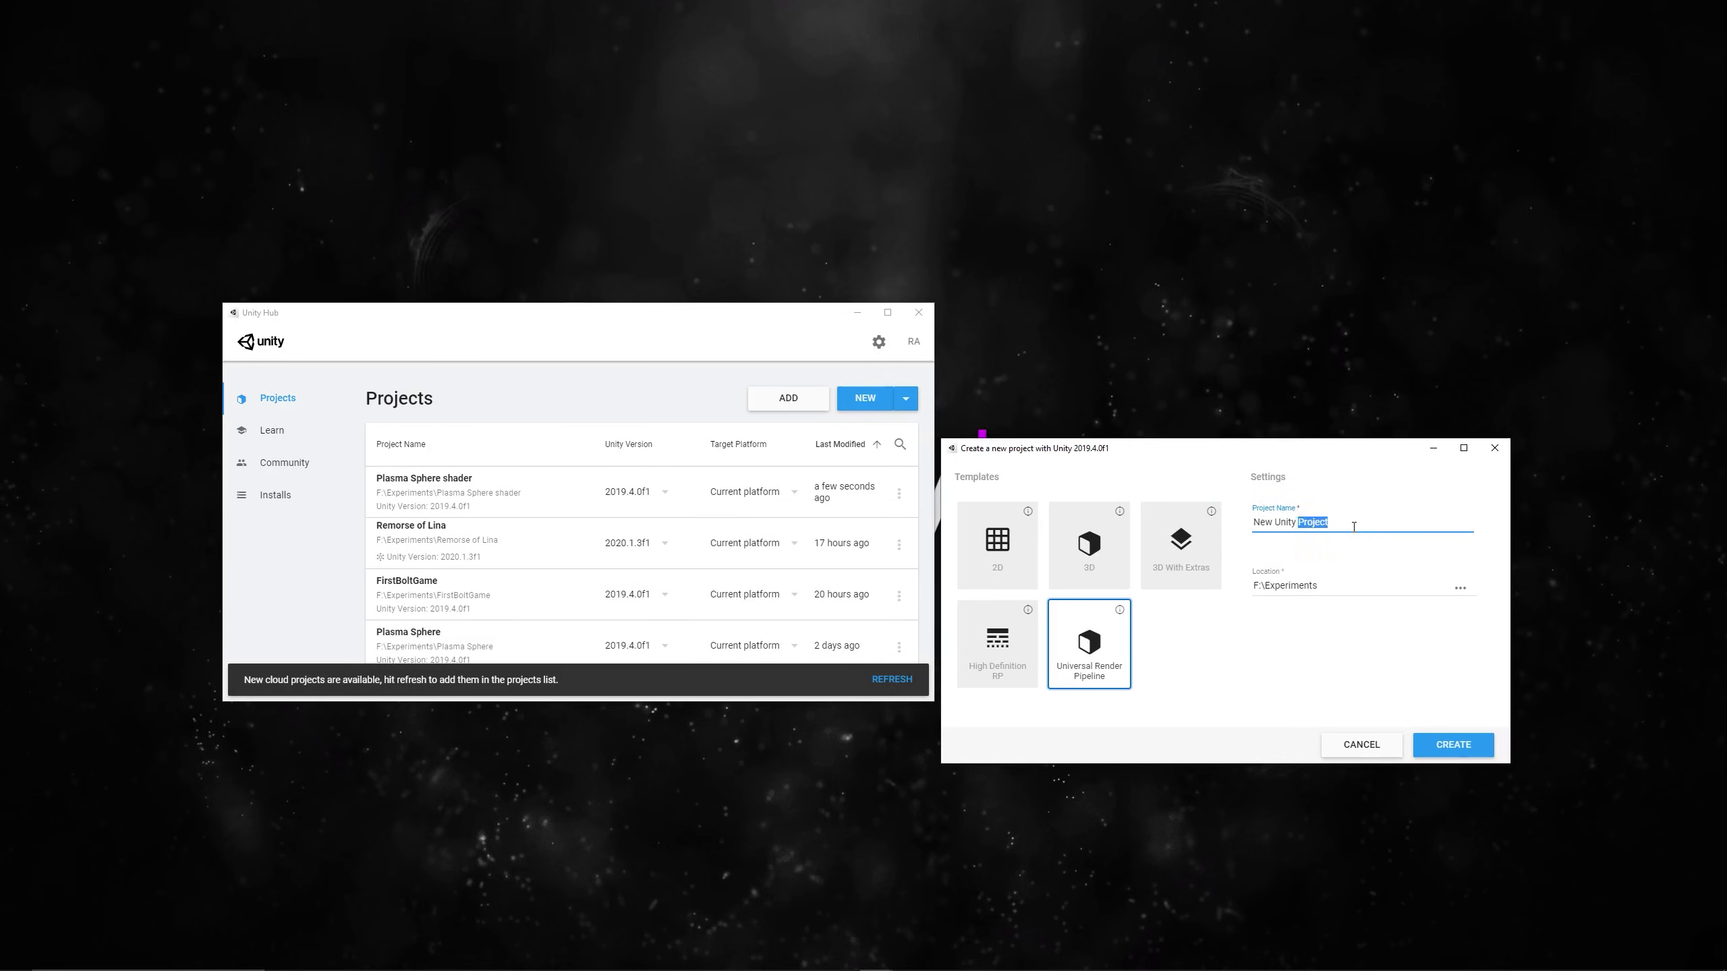
{"action": "type", "text": "Magical Orb"}
{"action": "left_click", "coordinate": [1453, 745]}
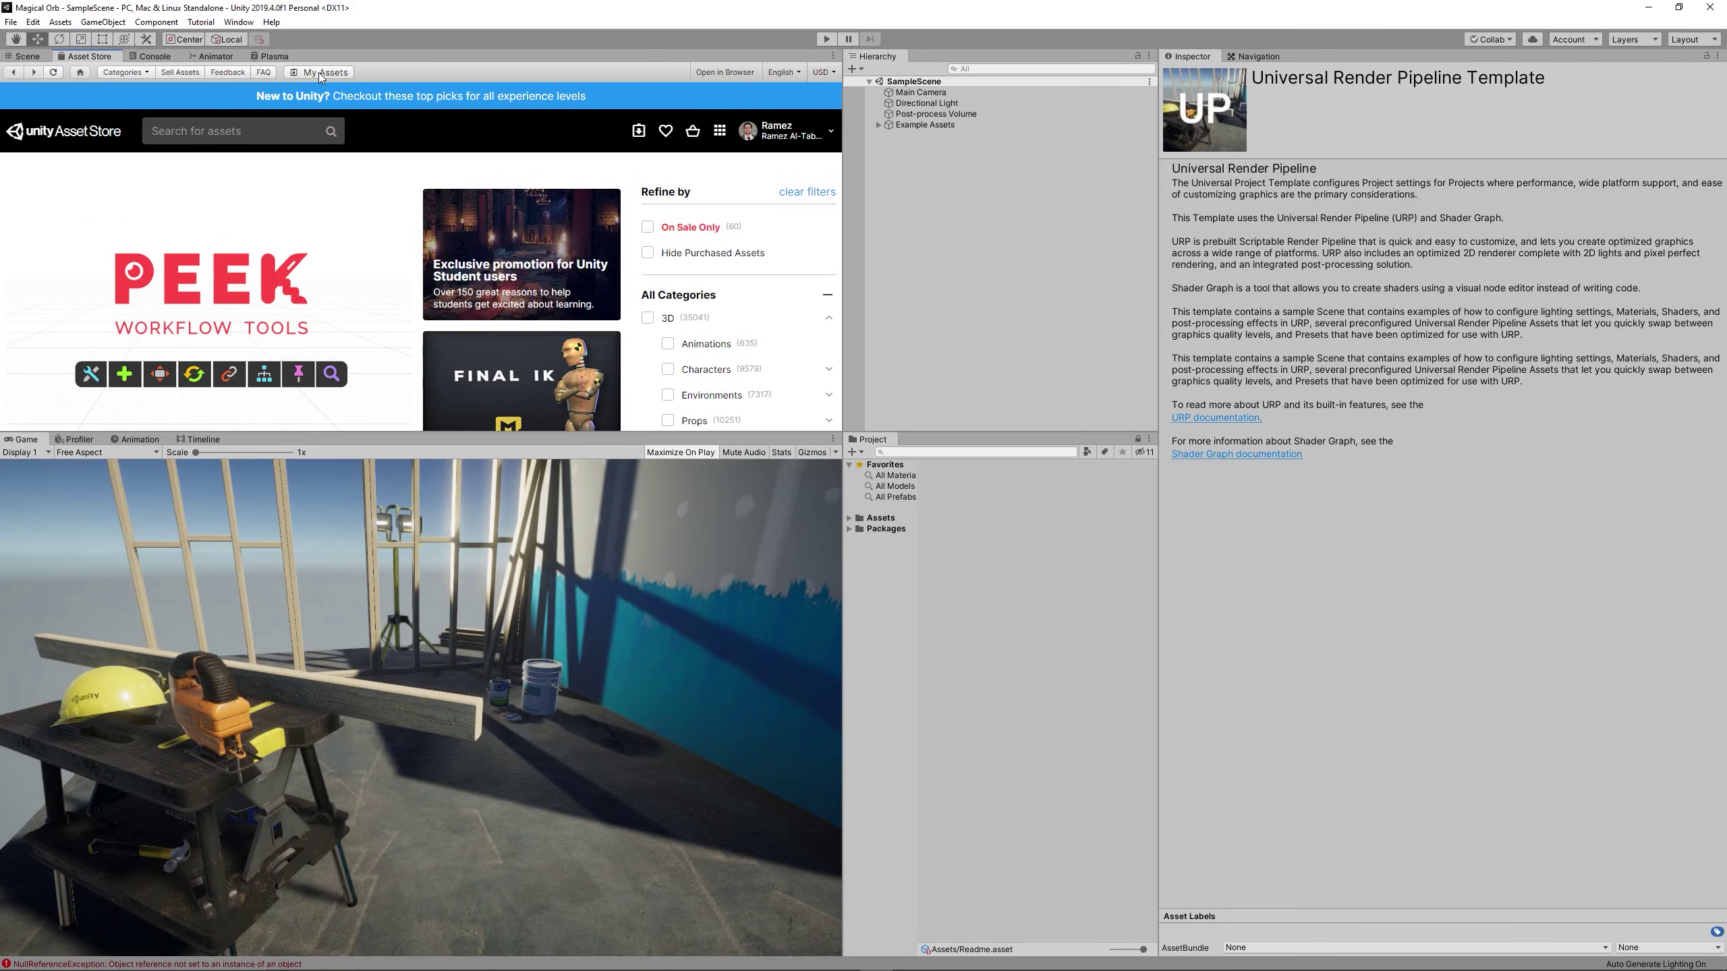
- Import the 3D Free Modular Kit from the purchased Asset Store assets, skipping the package dependency installation
{"action": "left_click", "coordinate": [319, 72]}
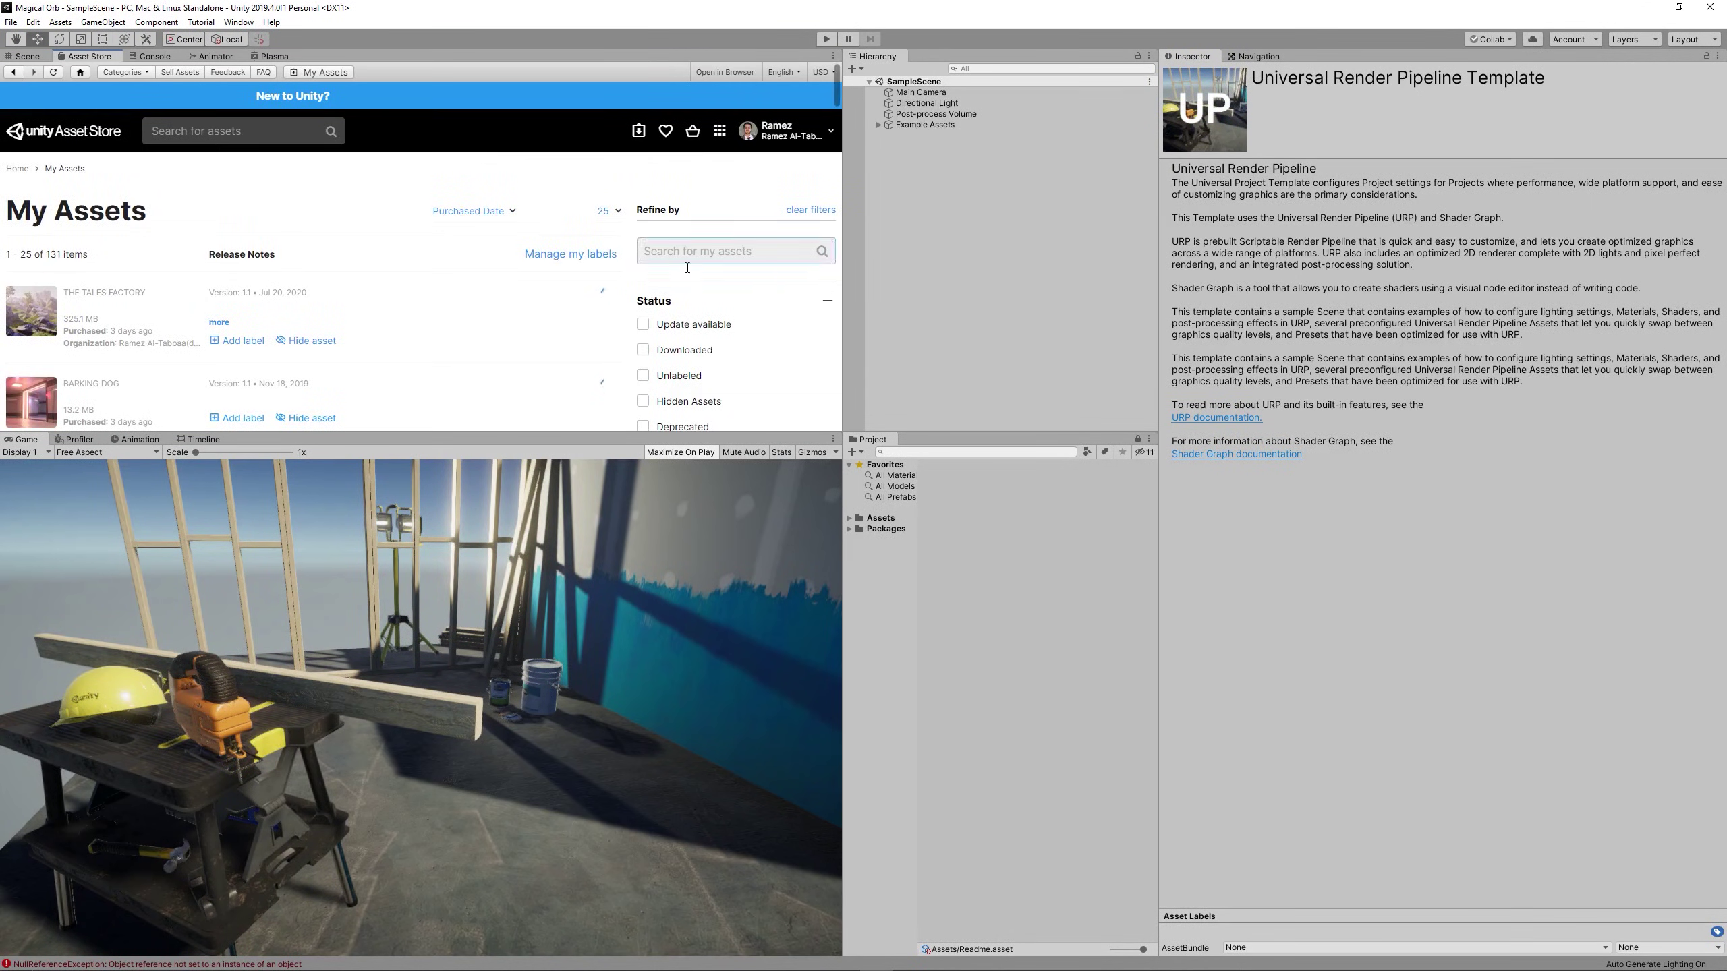
{"action": "scroll", "coordinate": [474, 353], "scroll_direction": "down", "scroll_amount": 1}
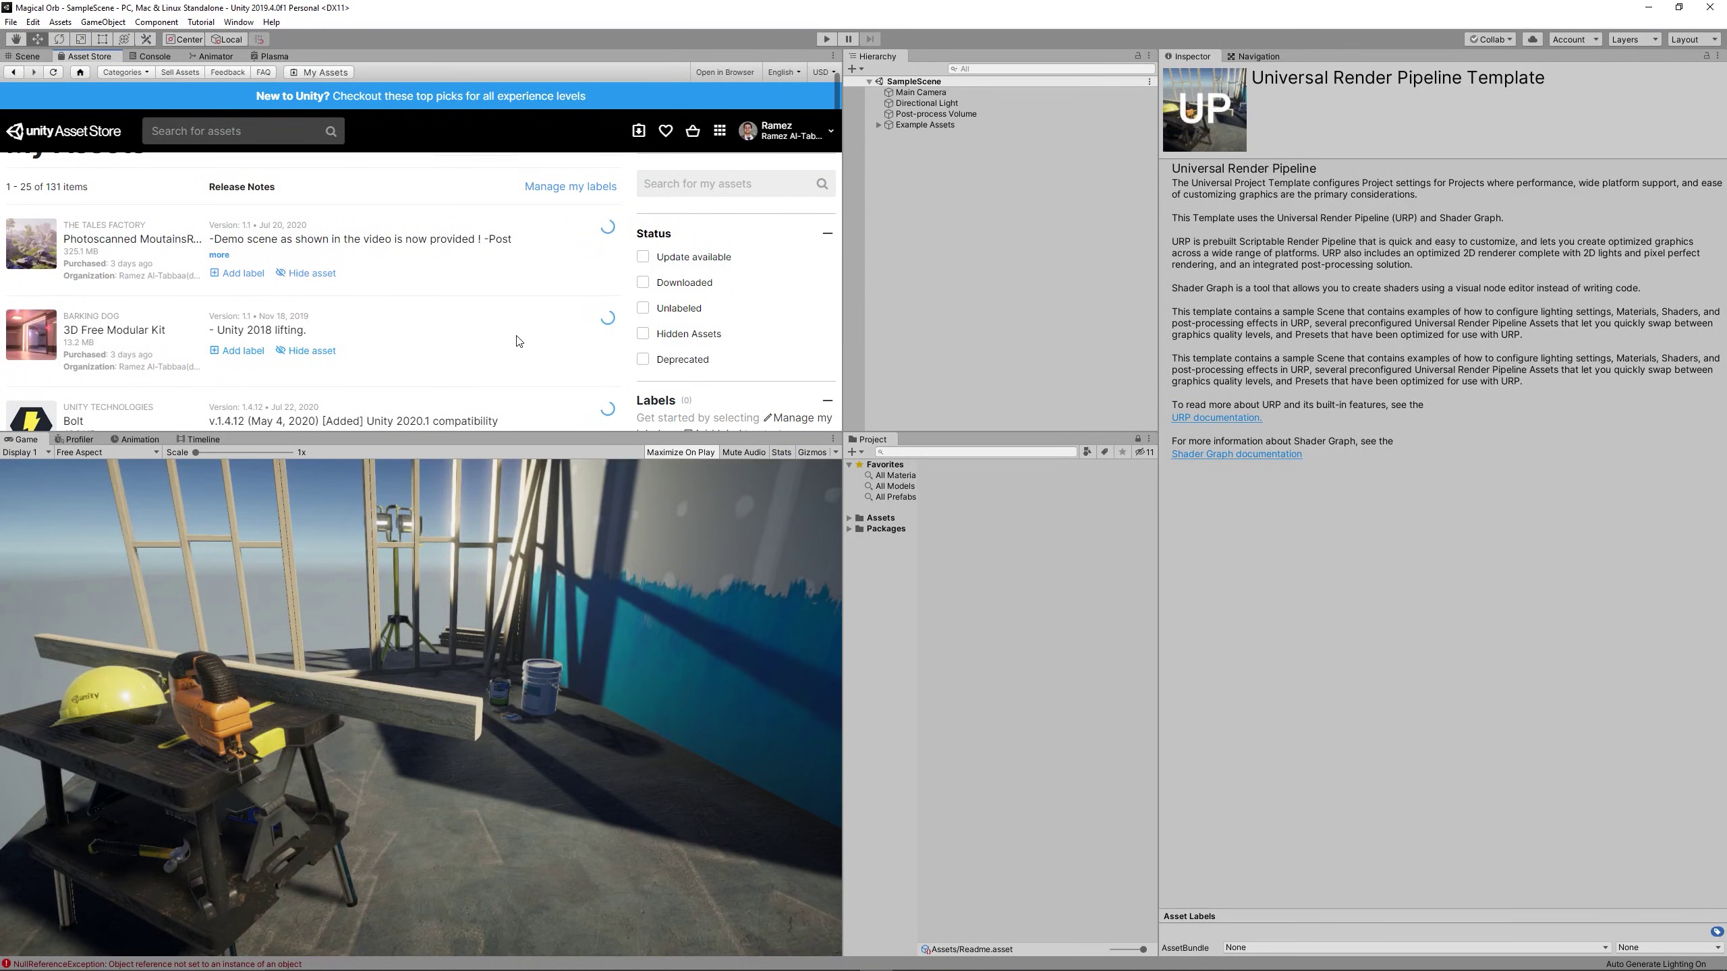
{"action": "left_click", "coordinate": [605, 324]}
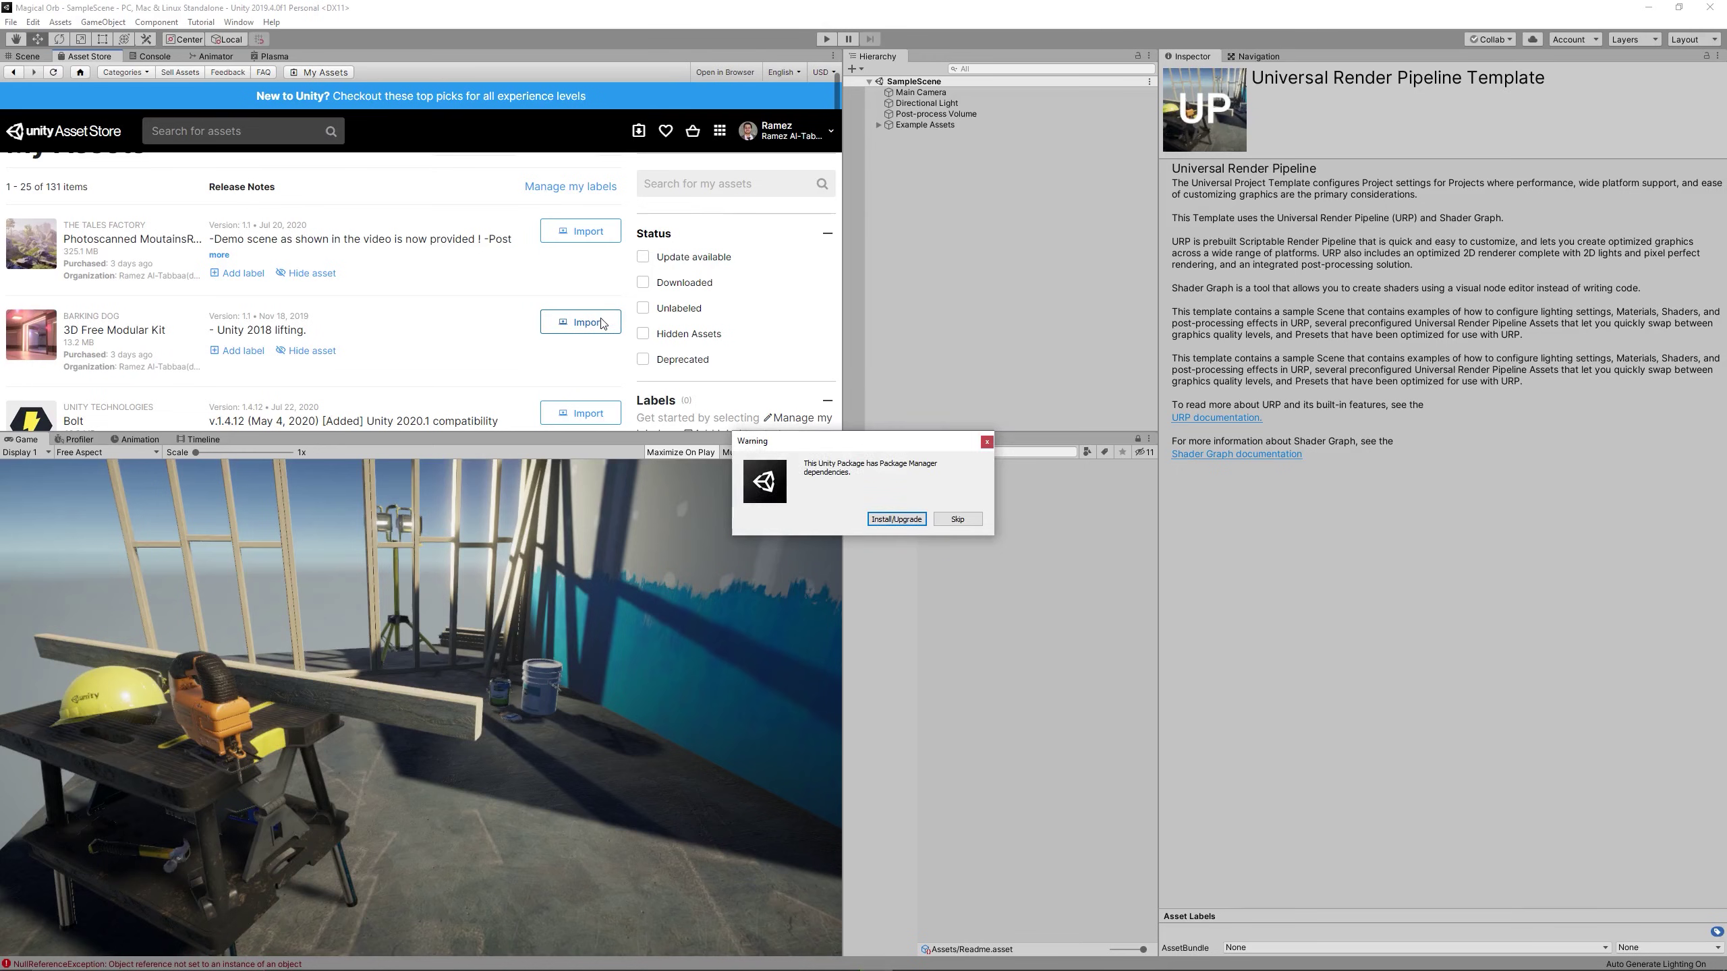
{"action": "left_click", "coordinate": [959, 519]}
{"action": "left_click", "coordinate": [286, 314]}
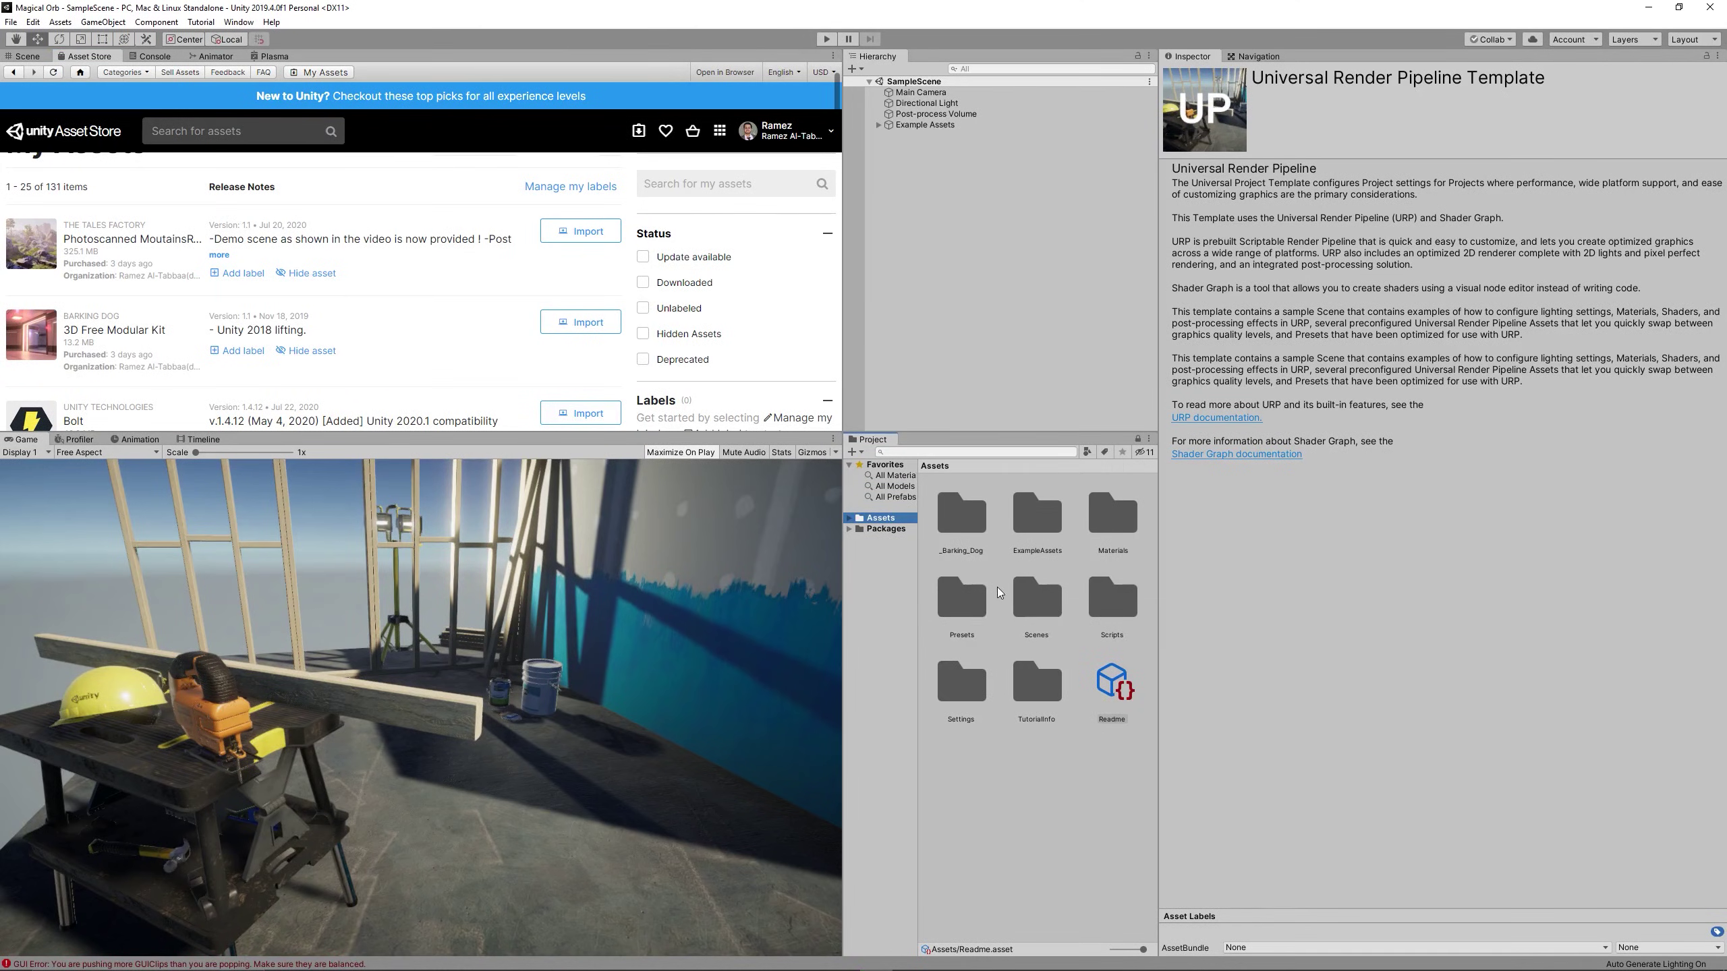
- Open the Test_Map scene from the _Barking_Dog/3D Free Modular Kit folder
{"action": "double_click", "coordinate": [974, 528]}
{"action": "double_click", "coordinate": [978, 532]}
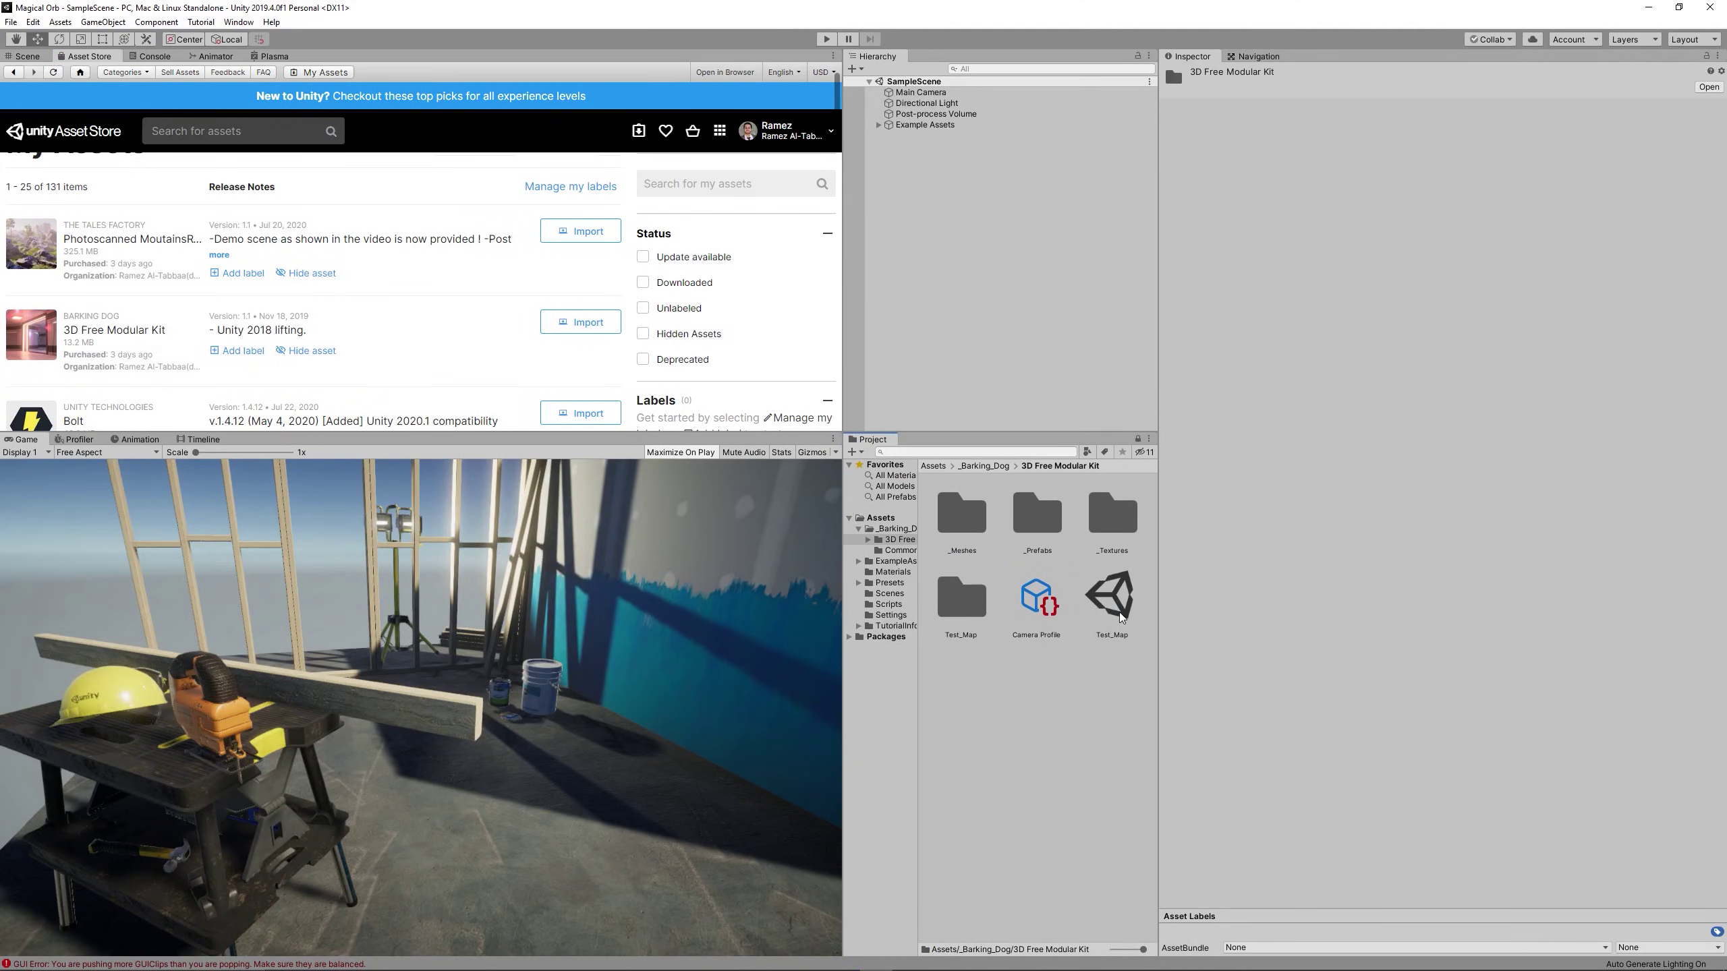
{"action": "double_click", "coordinate": [1120, 613]}
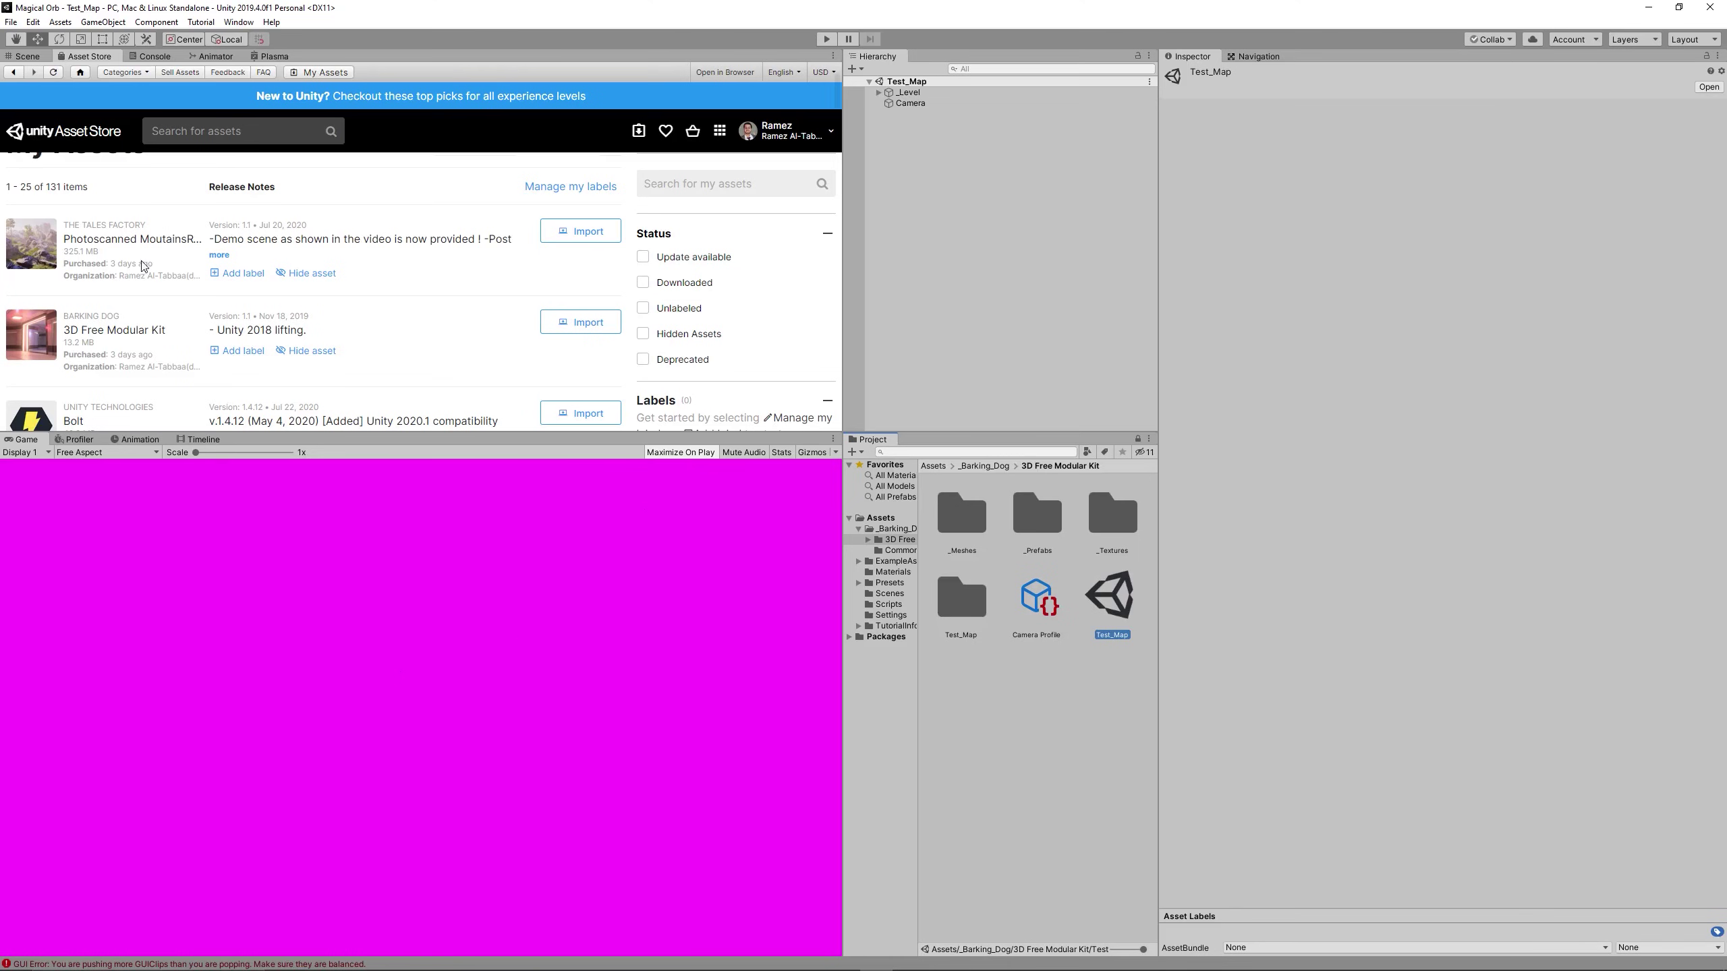
- Upgrade the project's materials to Universal Render Pipeline materials
{"action": "left_click", "coordinate": [32, 22]}
{"action": "mouse_move", "coordinate": [146, 467]}
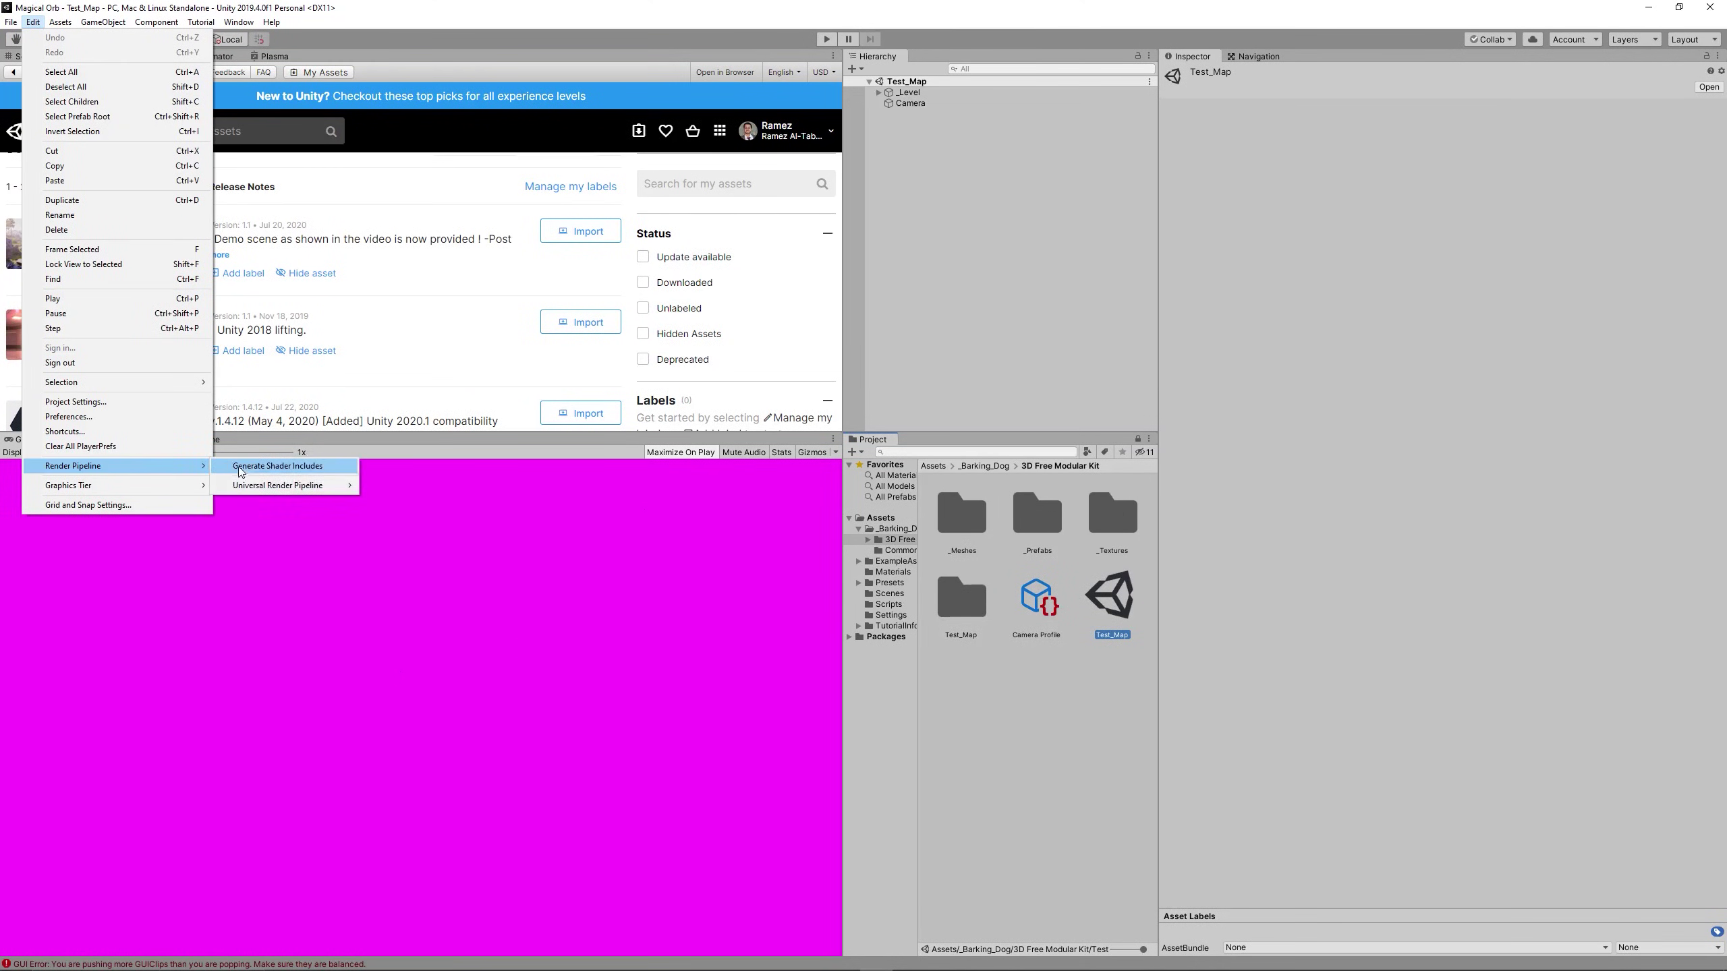
{"action": "mouse_move", "coordinate": [286, 485]}
{"action": "left_click", "coordinate": [415, 486]}
{"action": "left_click", "coordinate": [895, 520]}
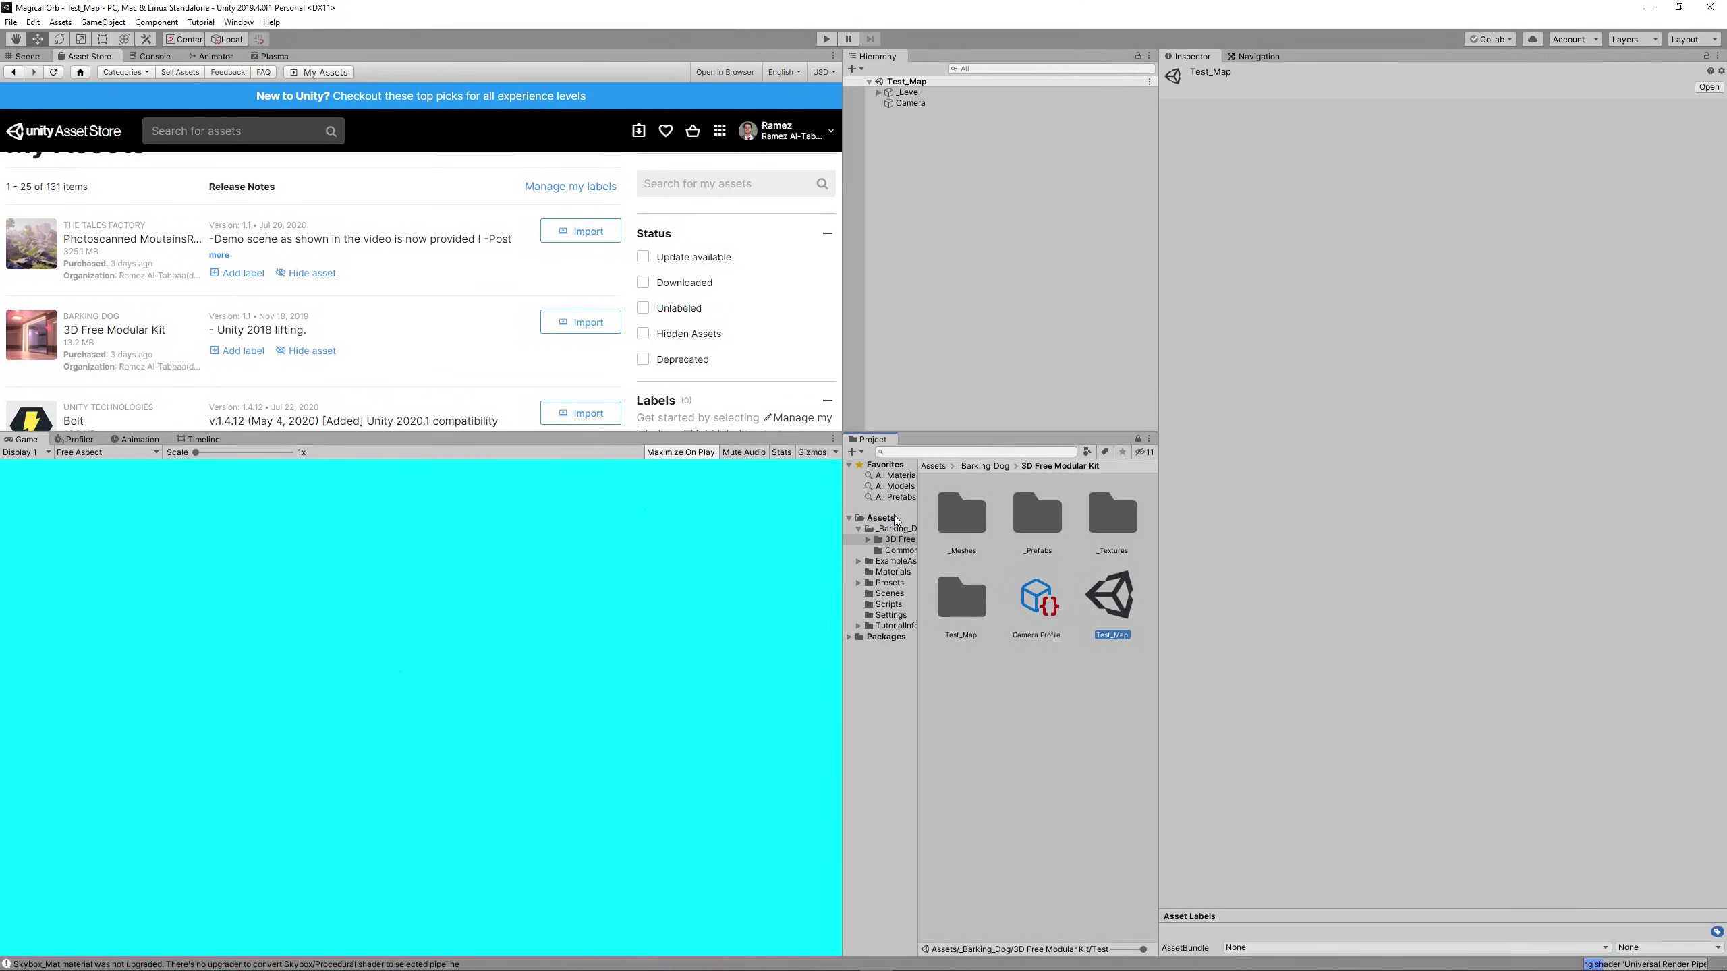
- Copy the _Level object from Test_Map and paste it into SampleScene
{"action": "left_click", "coordinate": [920, 322]}
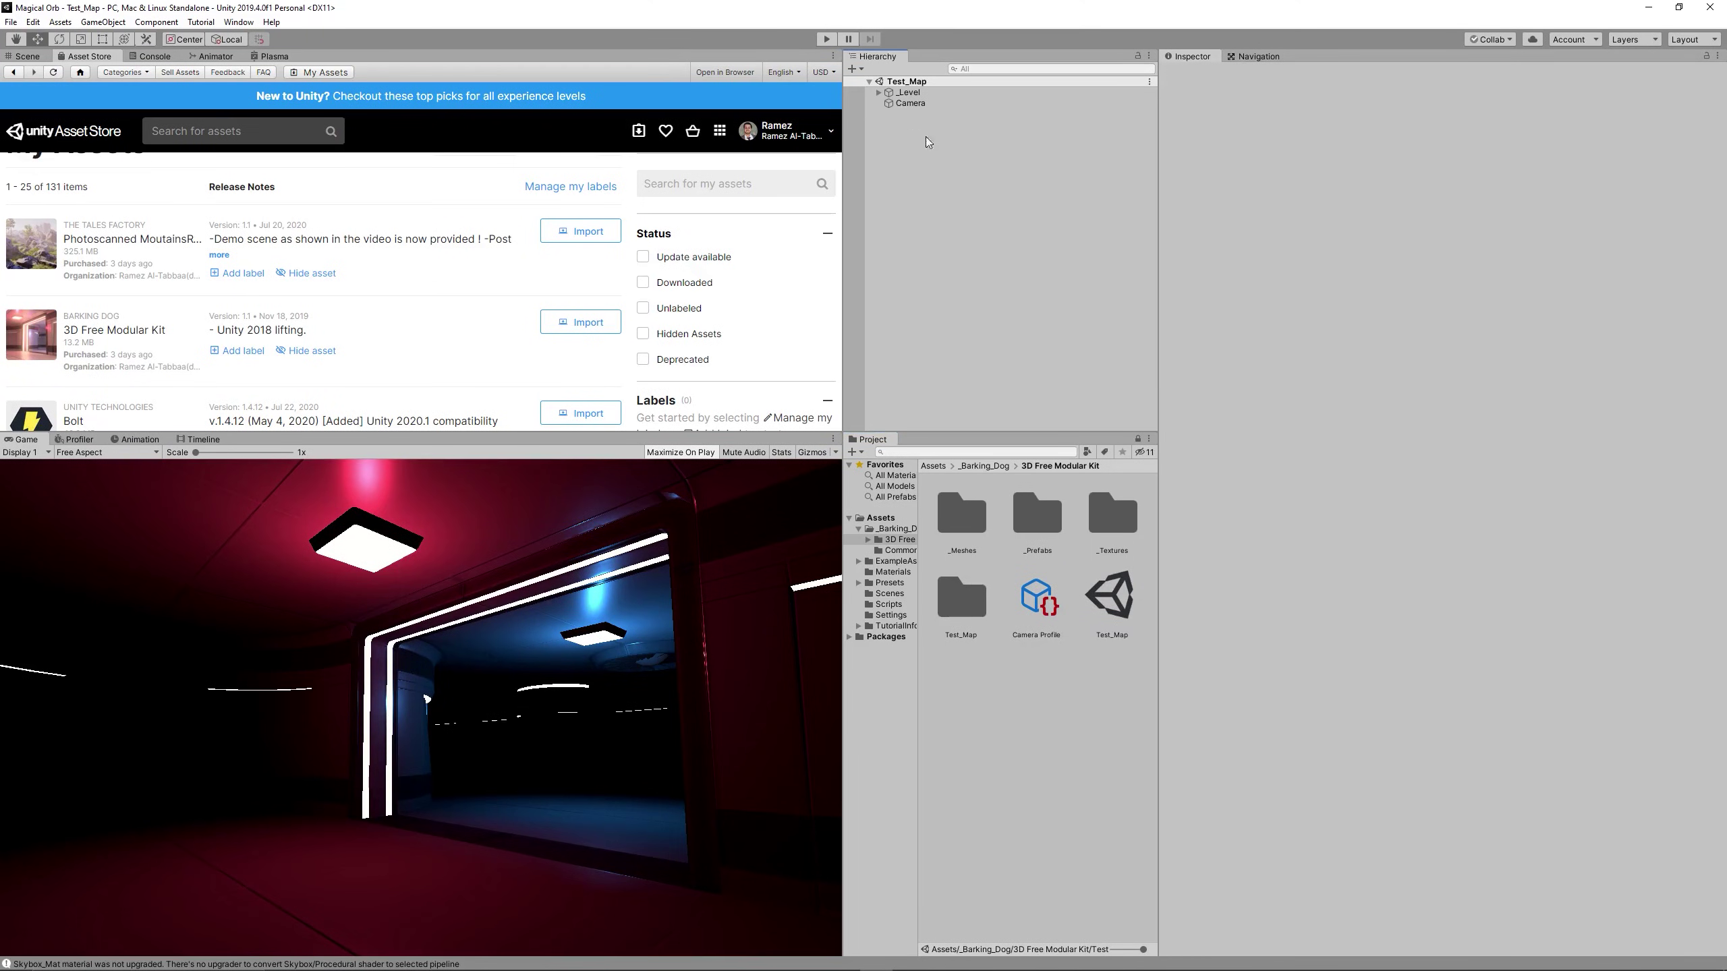
{"action": "left_click", "coordinate": [909, 92]}
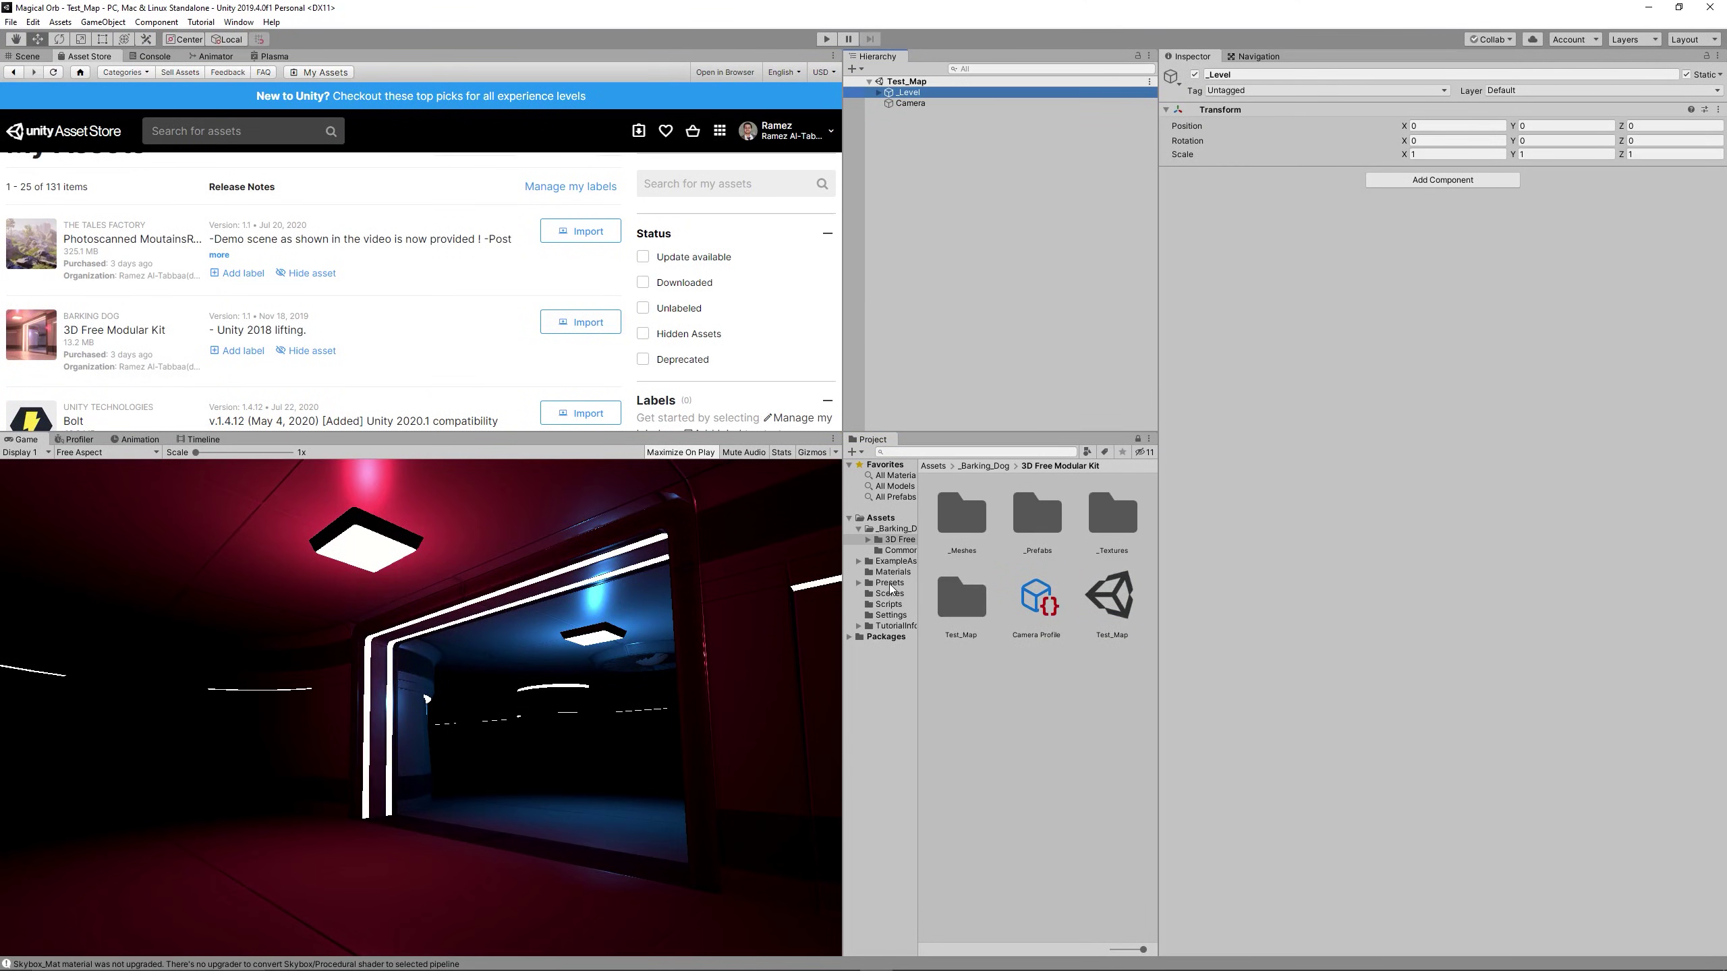
{"action": "left_click", "coordinate": [889, 593]}
{"action": "double_click", "coordinate": [960, 517]}
{"action": "key", "text": "ctrl+v"}
- Delete the Example Assets object from SampleScene
{"action": "left_click", "coordinate": [900, 124]}
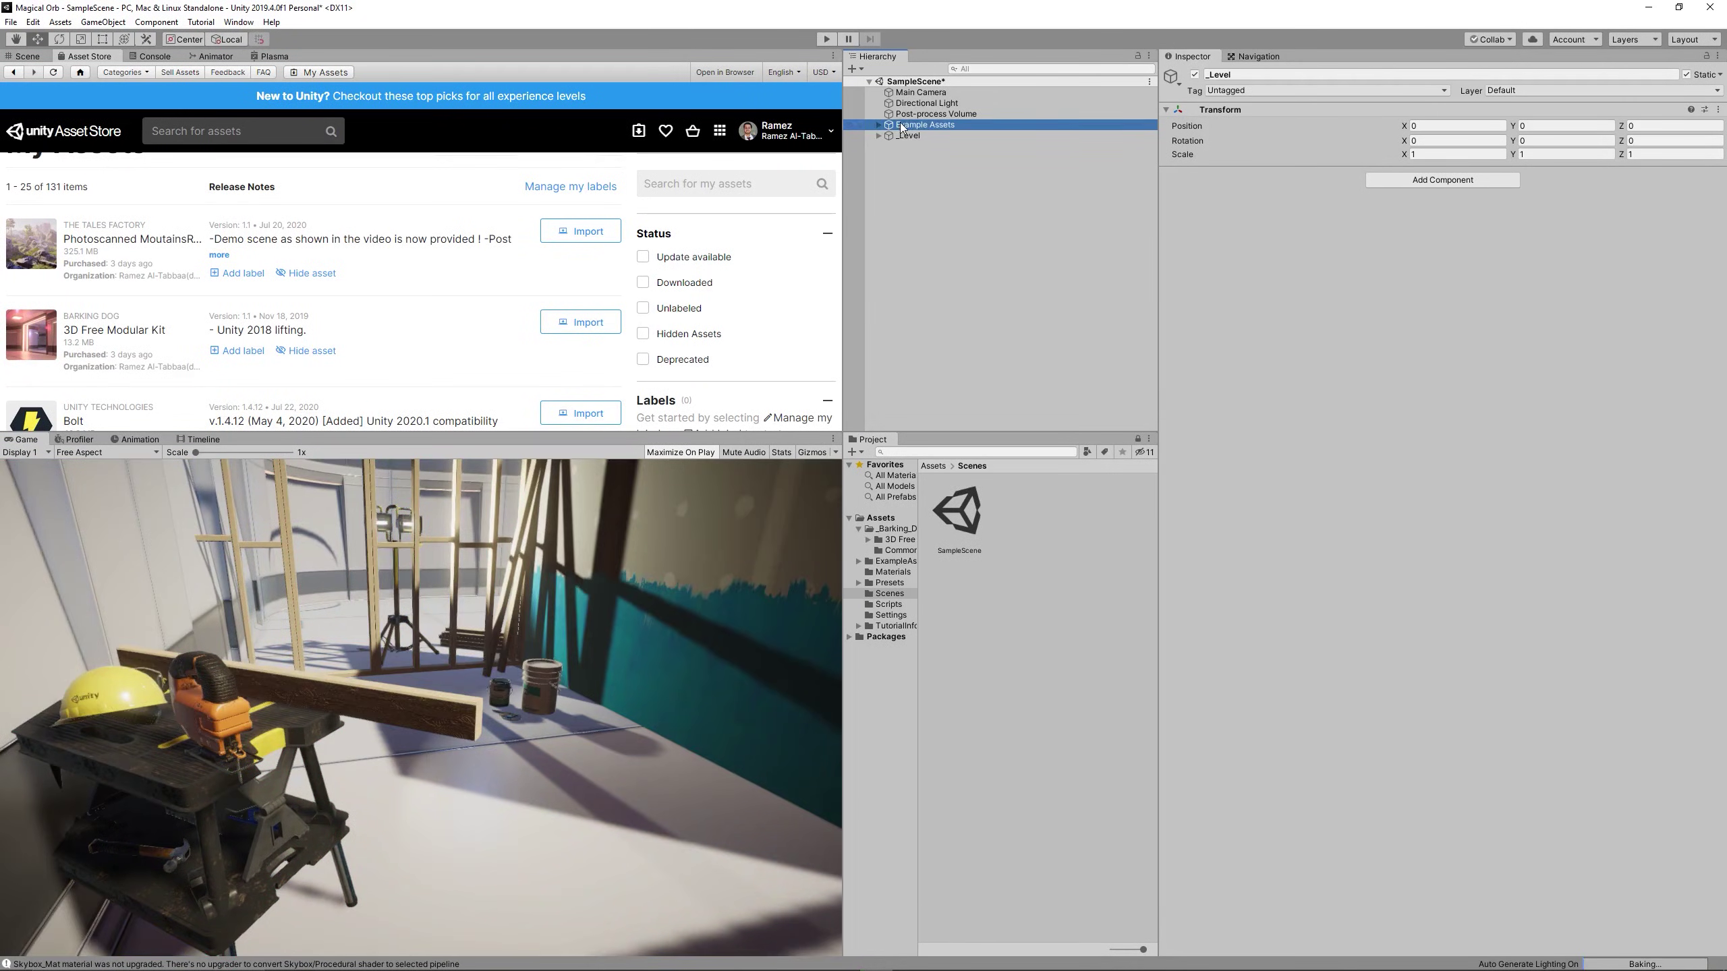
{"action": "key", "text": "Delete"}
{"action": "left_click", "coordinate": [920, 127]}
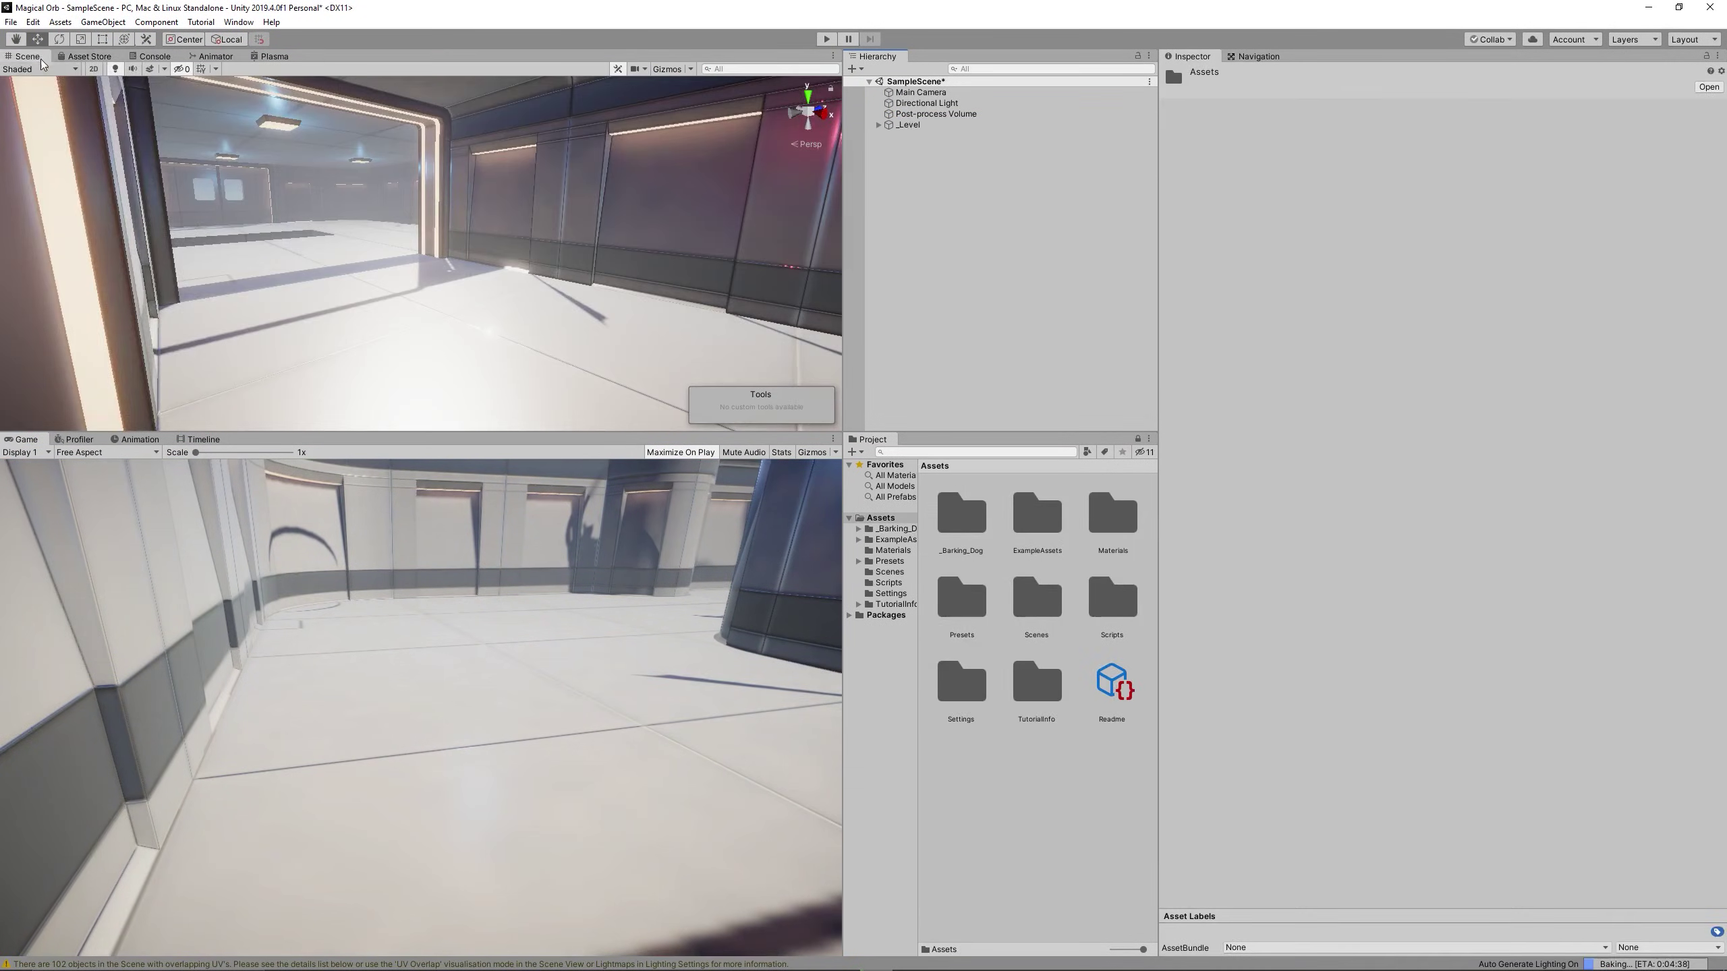
- Check the render pipeline asset assigned in the project's Graphics settings and inspect that asset in the Settings folder
{"action": "left_click", "coordinate": [32, 22]}
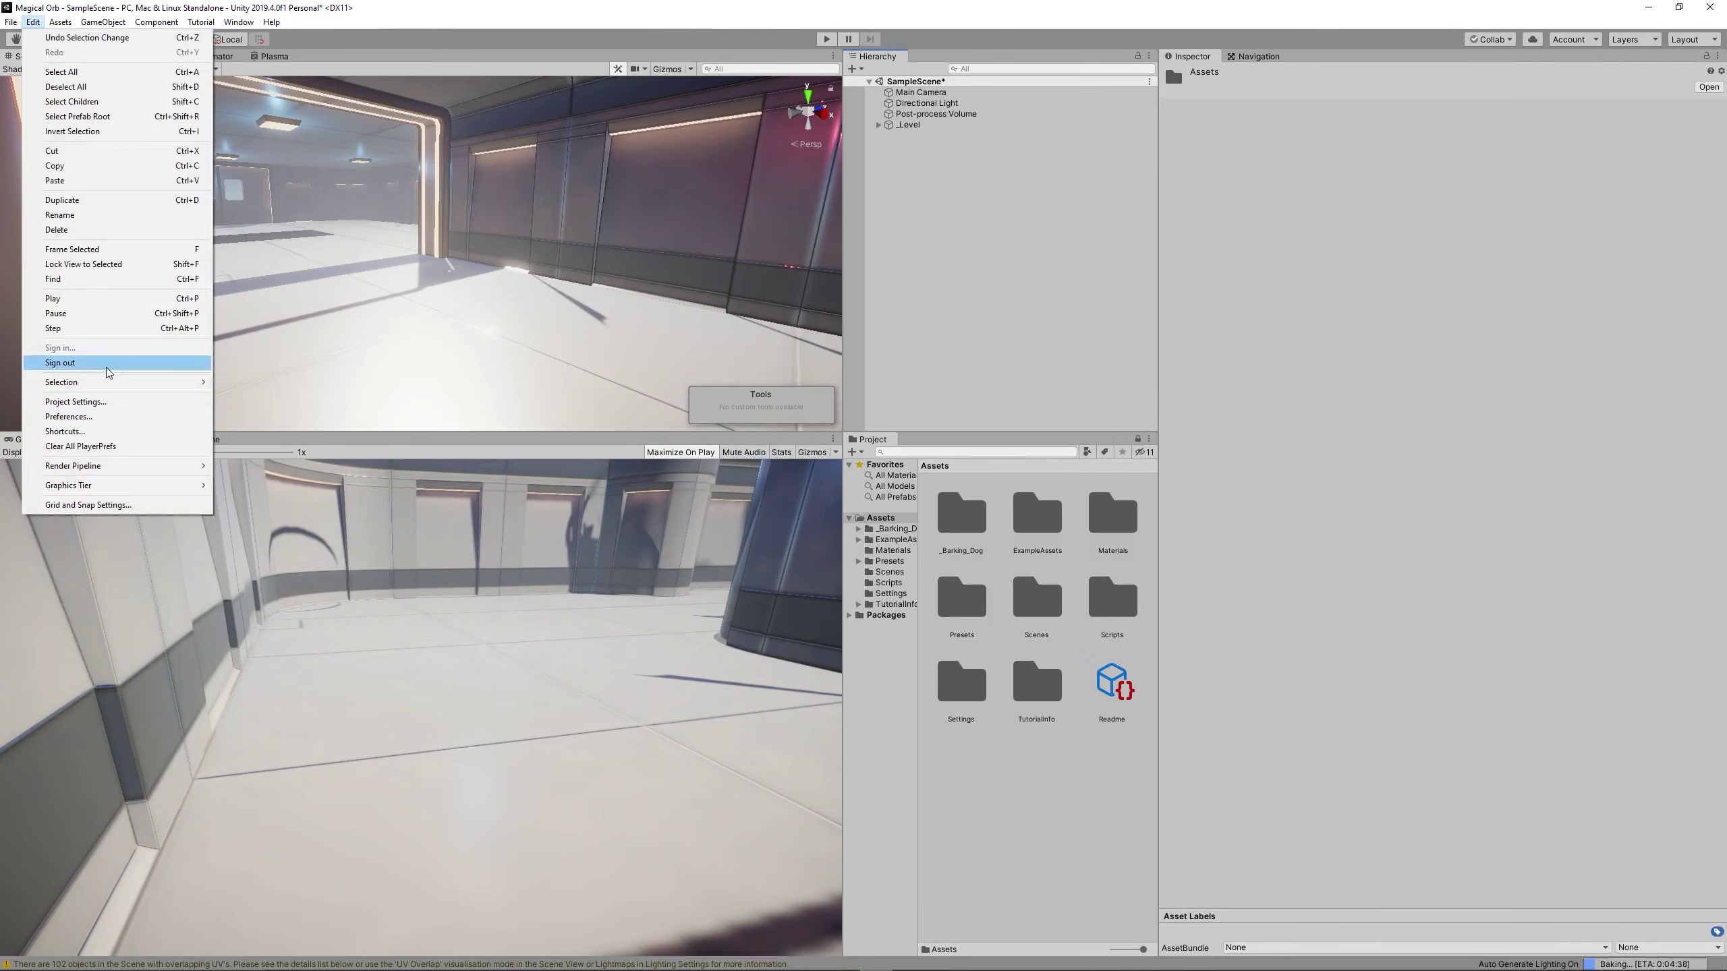
{"action": "left_click", "coordinate": [75, 402]}
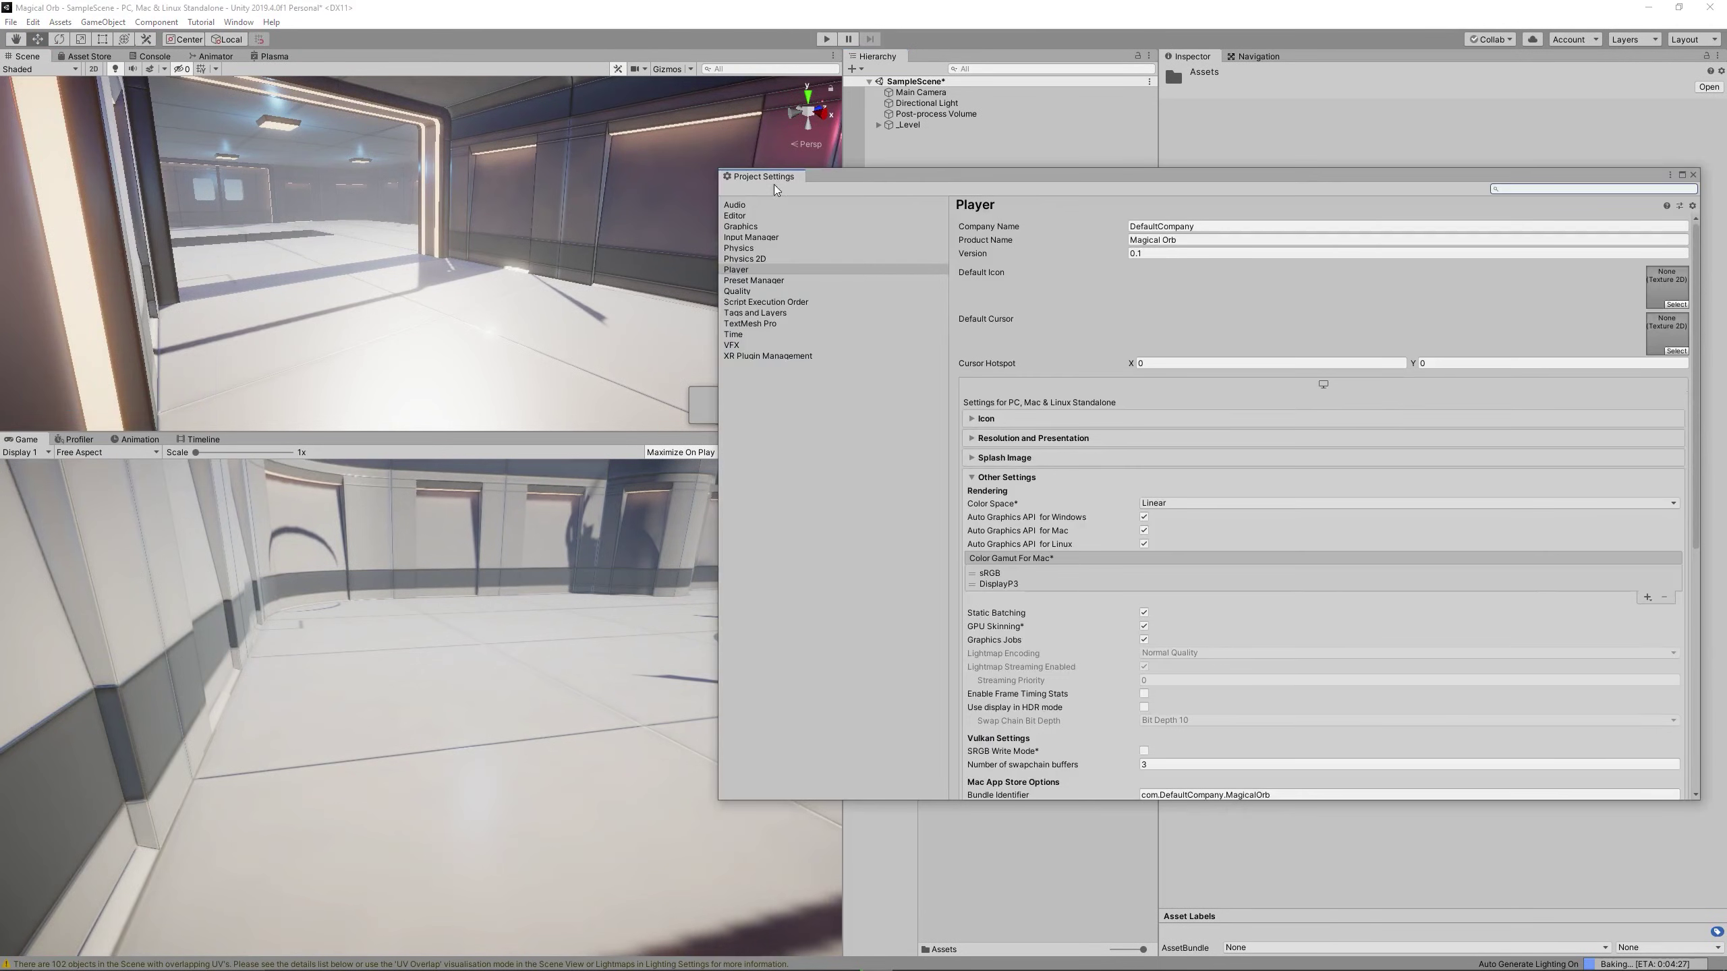
{"action": "left_click", "coordinate": [741, 227]}
{"action": "left_click", "coordinate": [1046, 240]}
{"action": "left_click_drag", "start_coordinate": [1171, 173], "coordinate": [346, 132]}
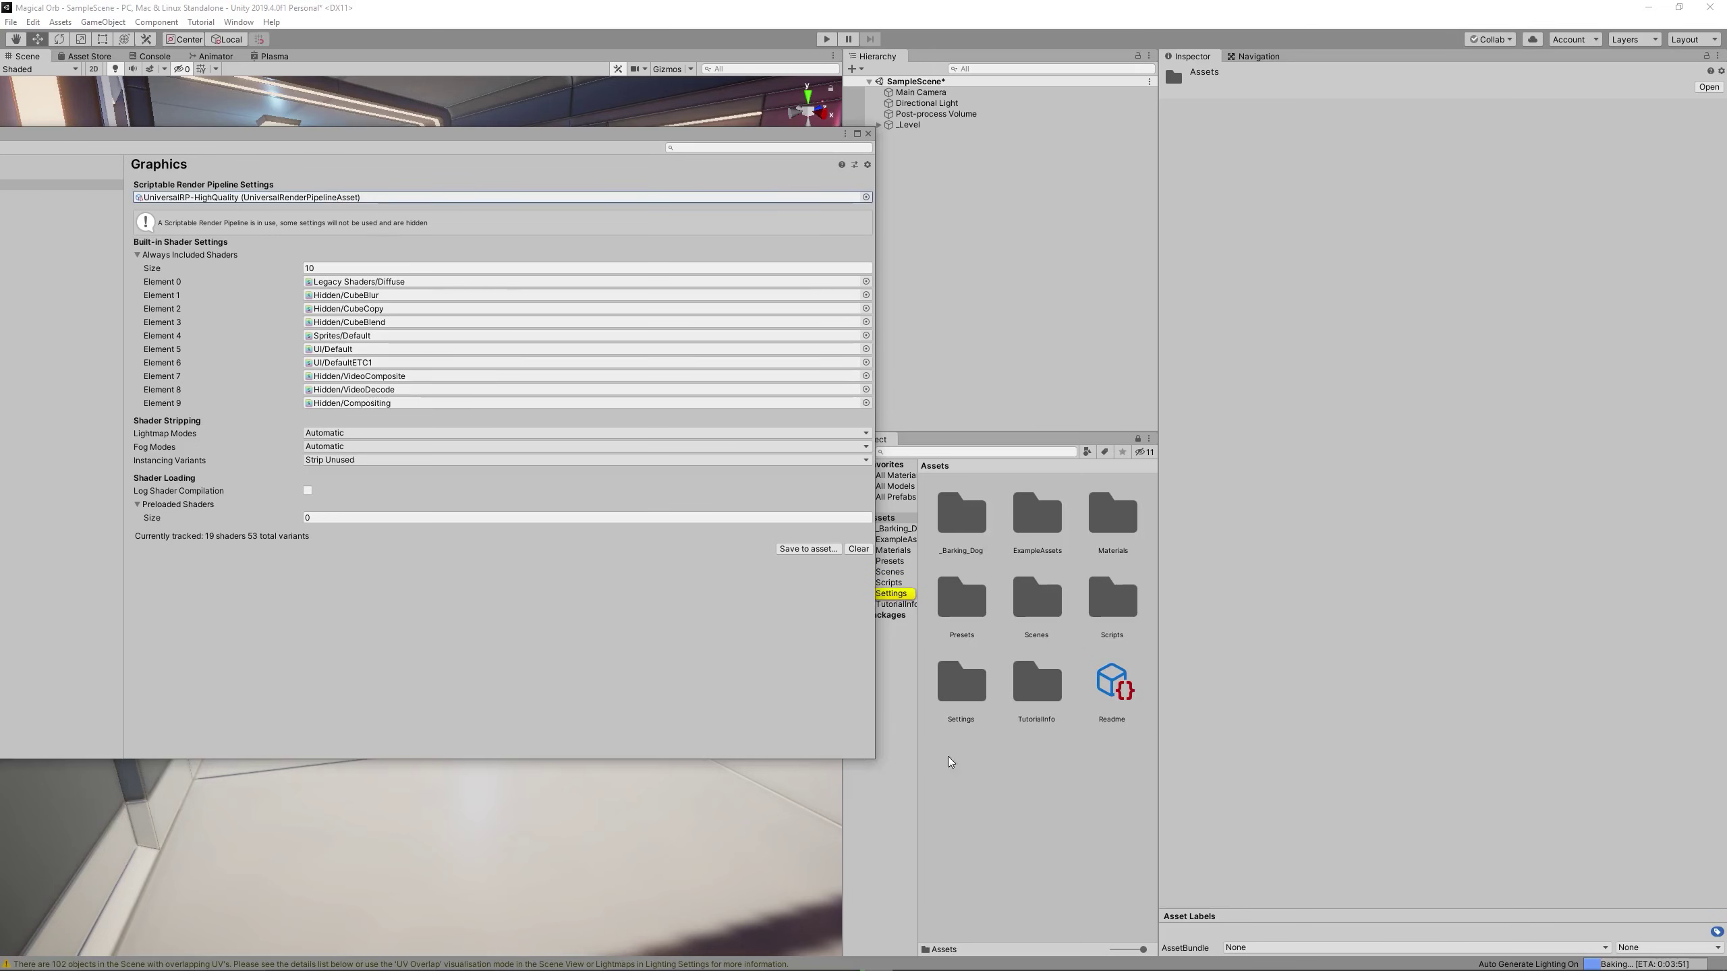
{"action": "left_click", "coordinate": [891, 594]}
{"action": "left_click", "coordinate": [1119, 528]}
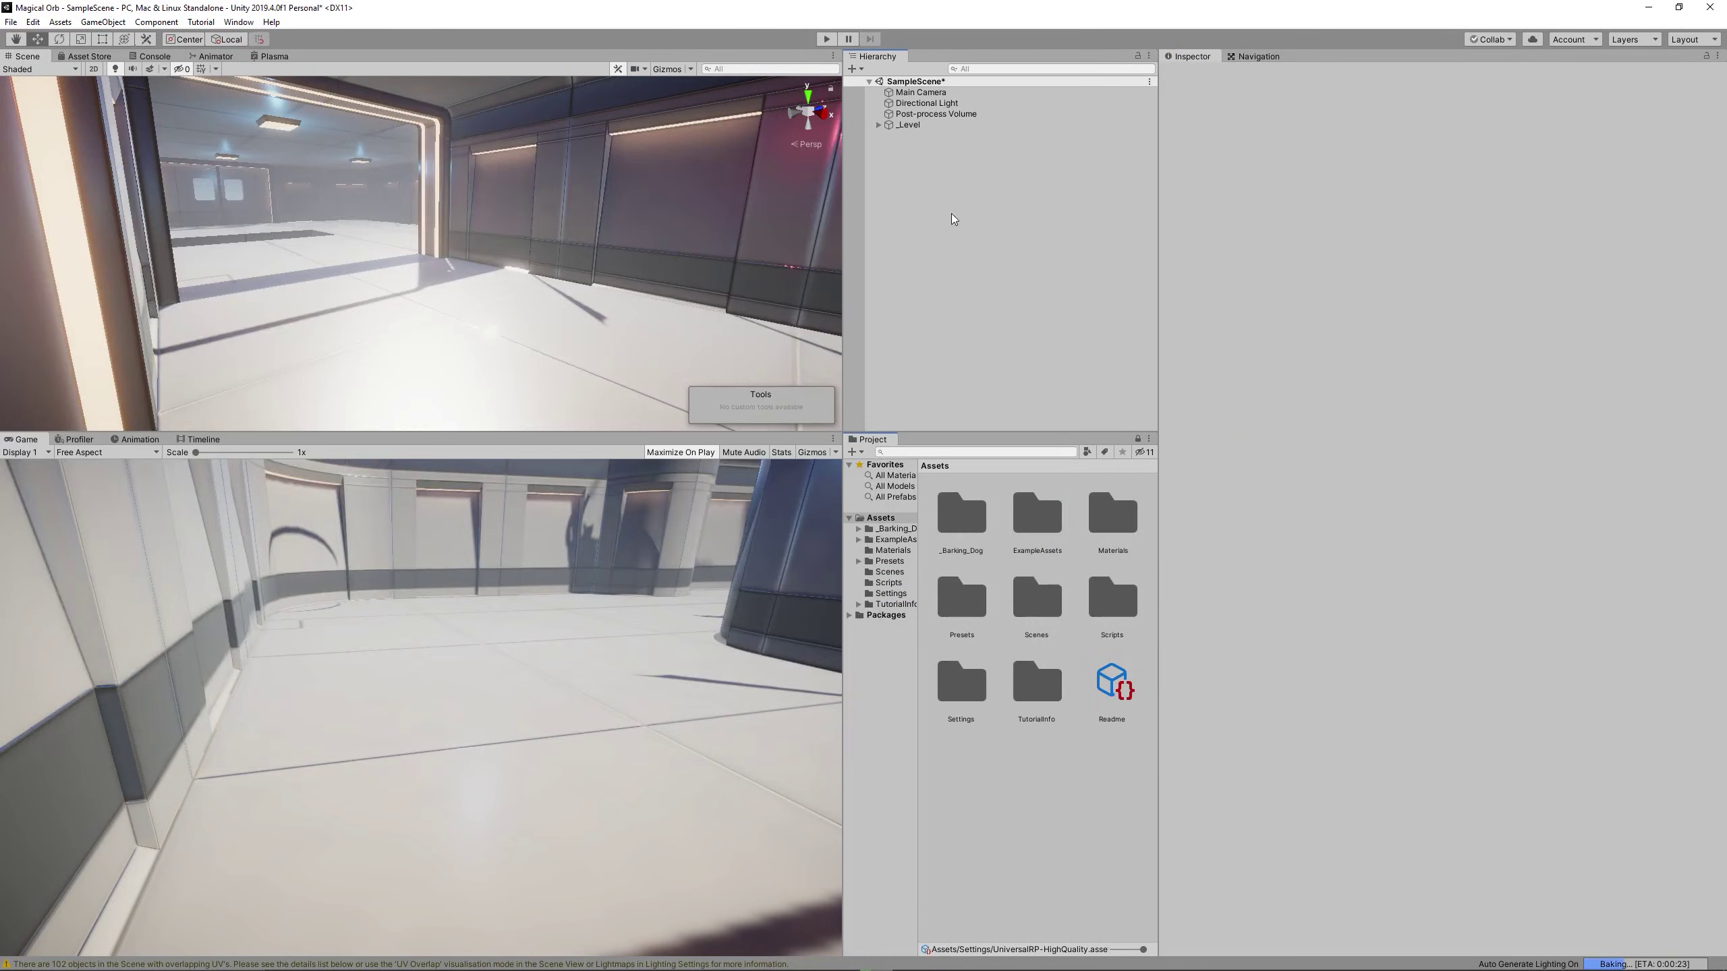
- Add a 3D sphere to the scene, name it InnerSphere and frame it in the Scene view
{"action": "right_click", "coordinate": [951, 214]}
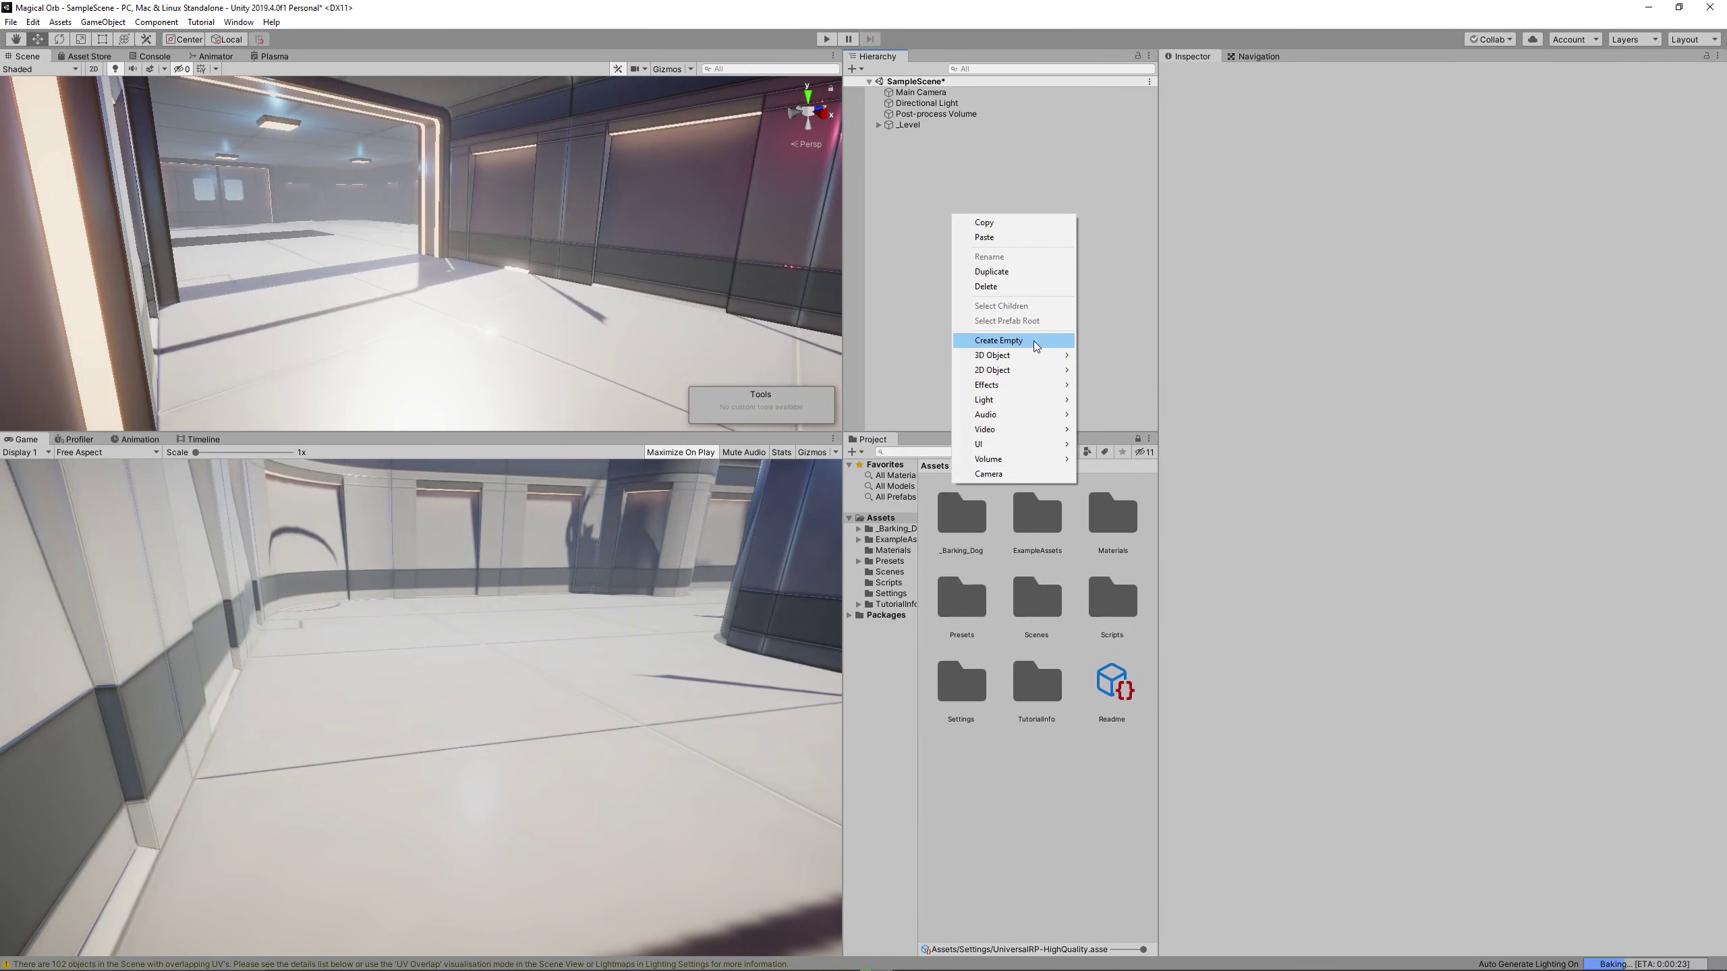
{"action": "mouse_move", "coordinate": [1029, 357]}
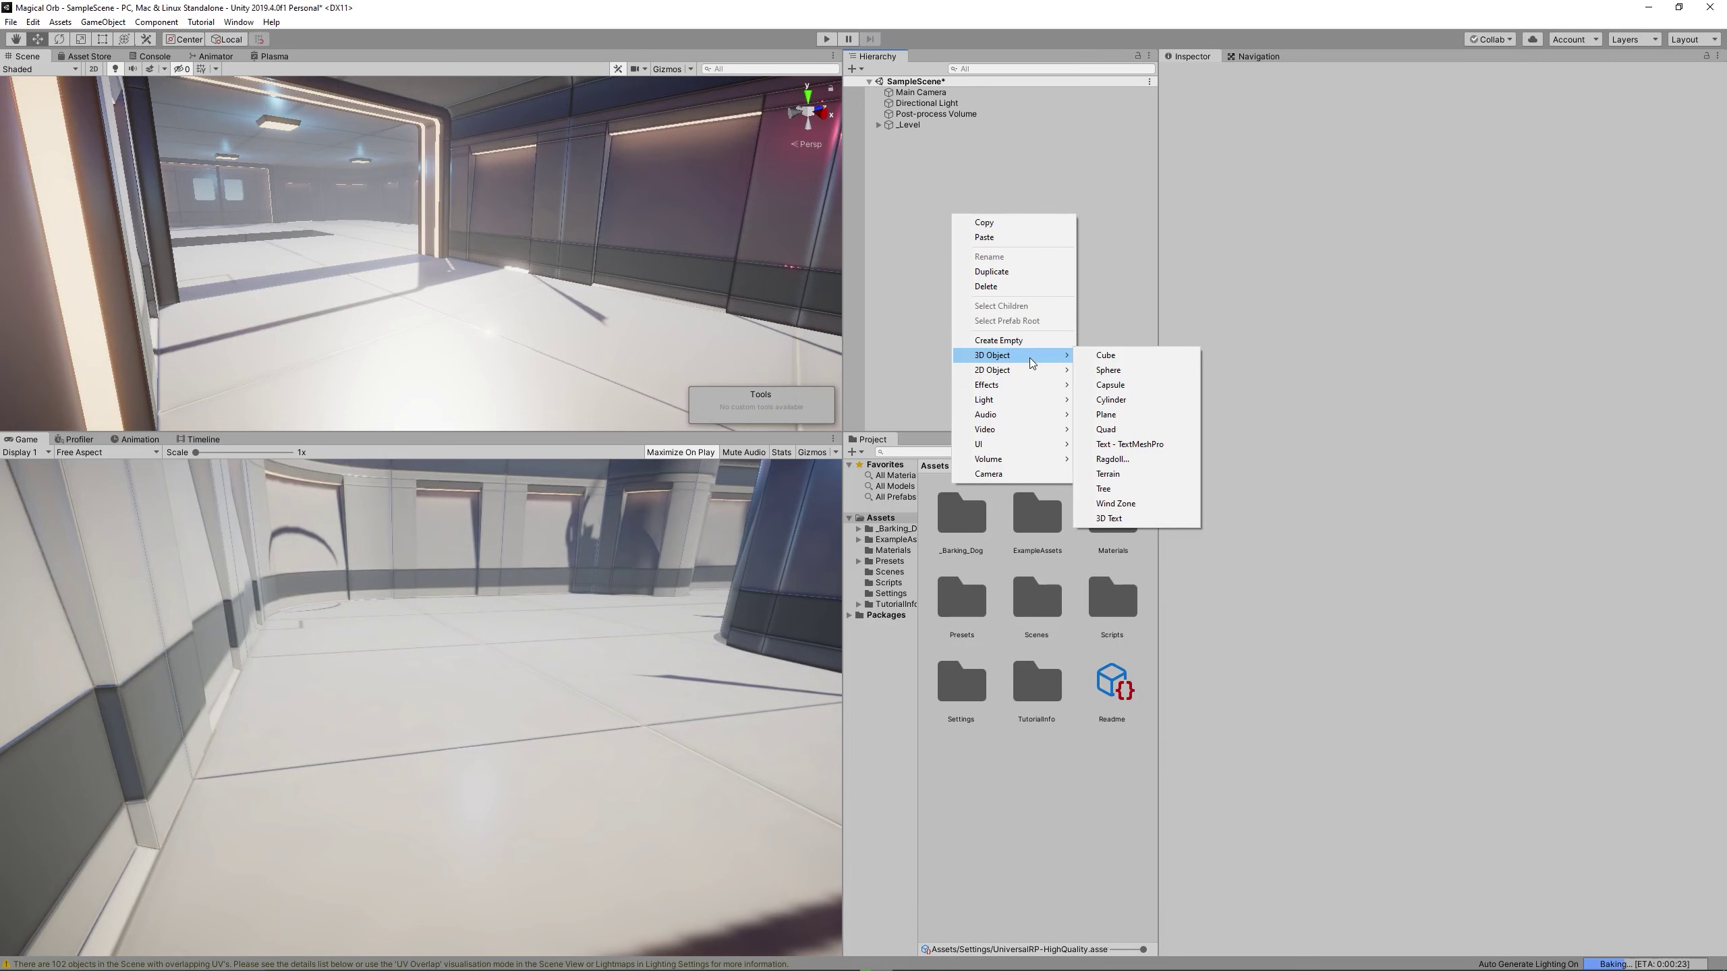
{"action": "left_click", "coordinate": [1140, 370]}
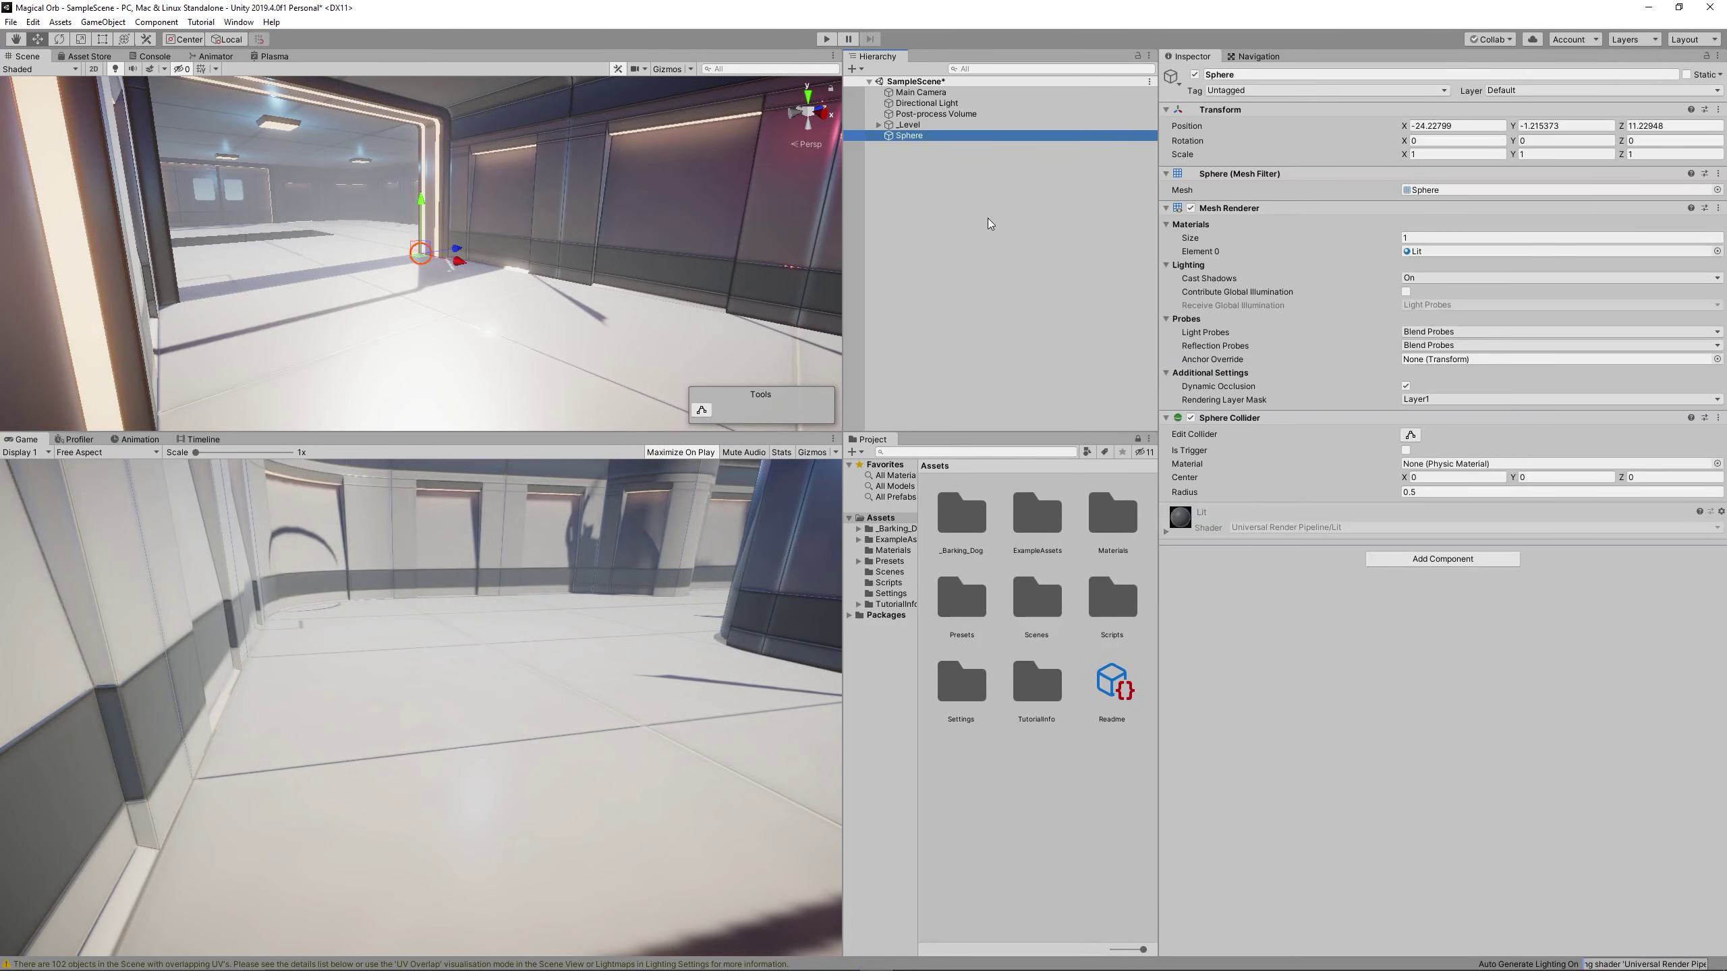
{"action": "type", "text": "InnerSphere"}
{"action": "key", "text": "Return"}
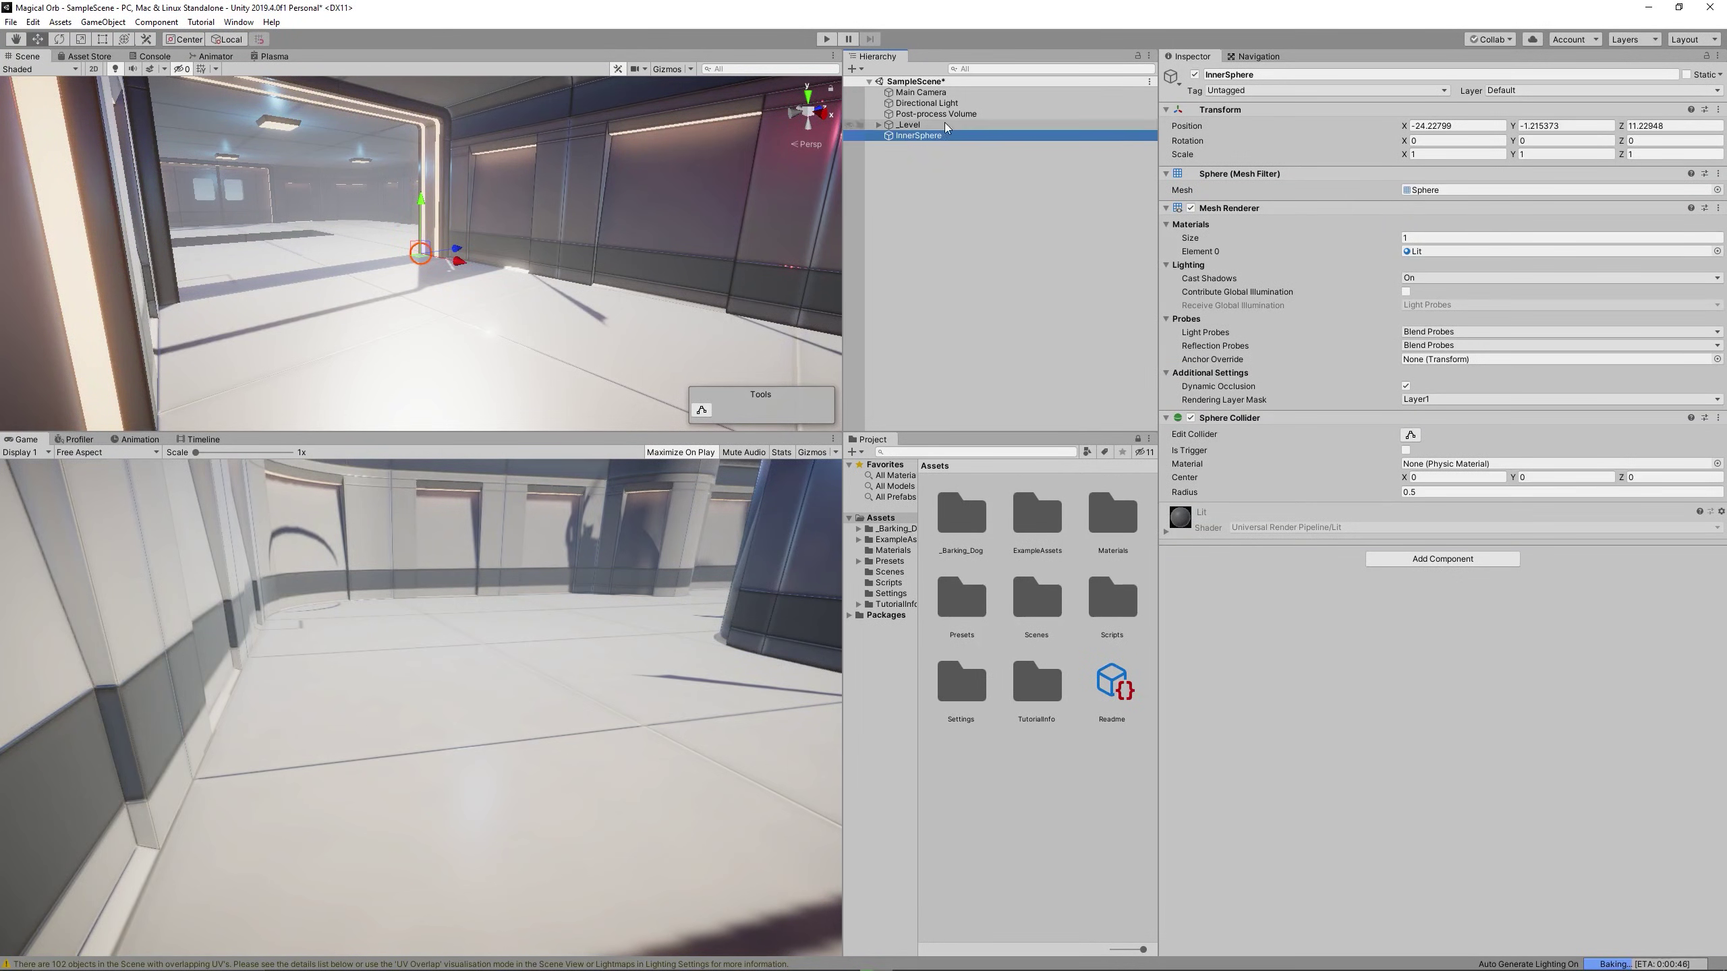
{"action": "key", "text": "f"}
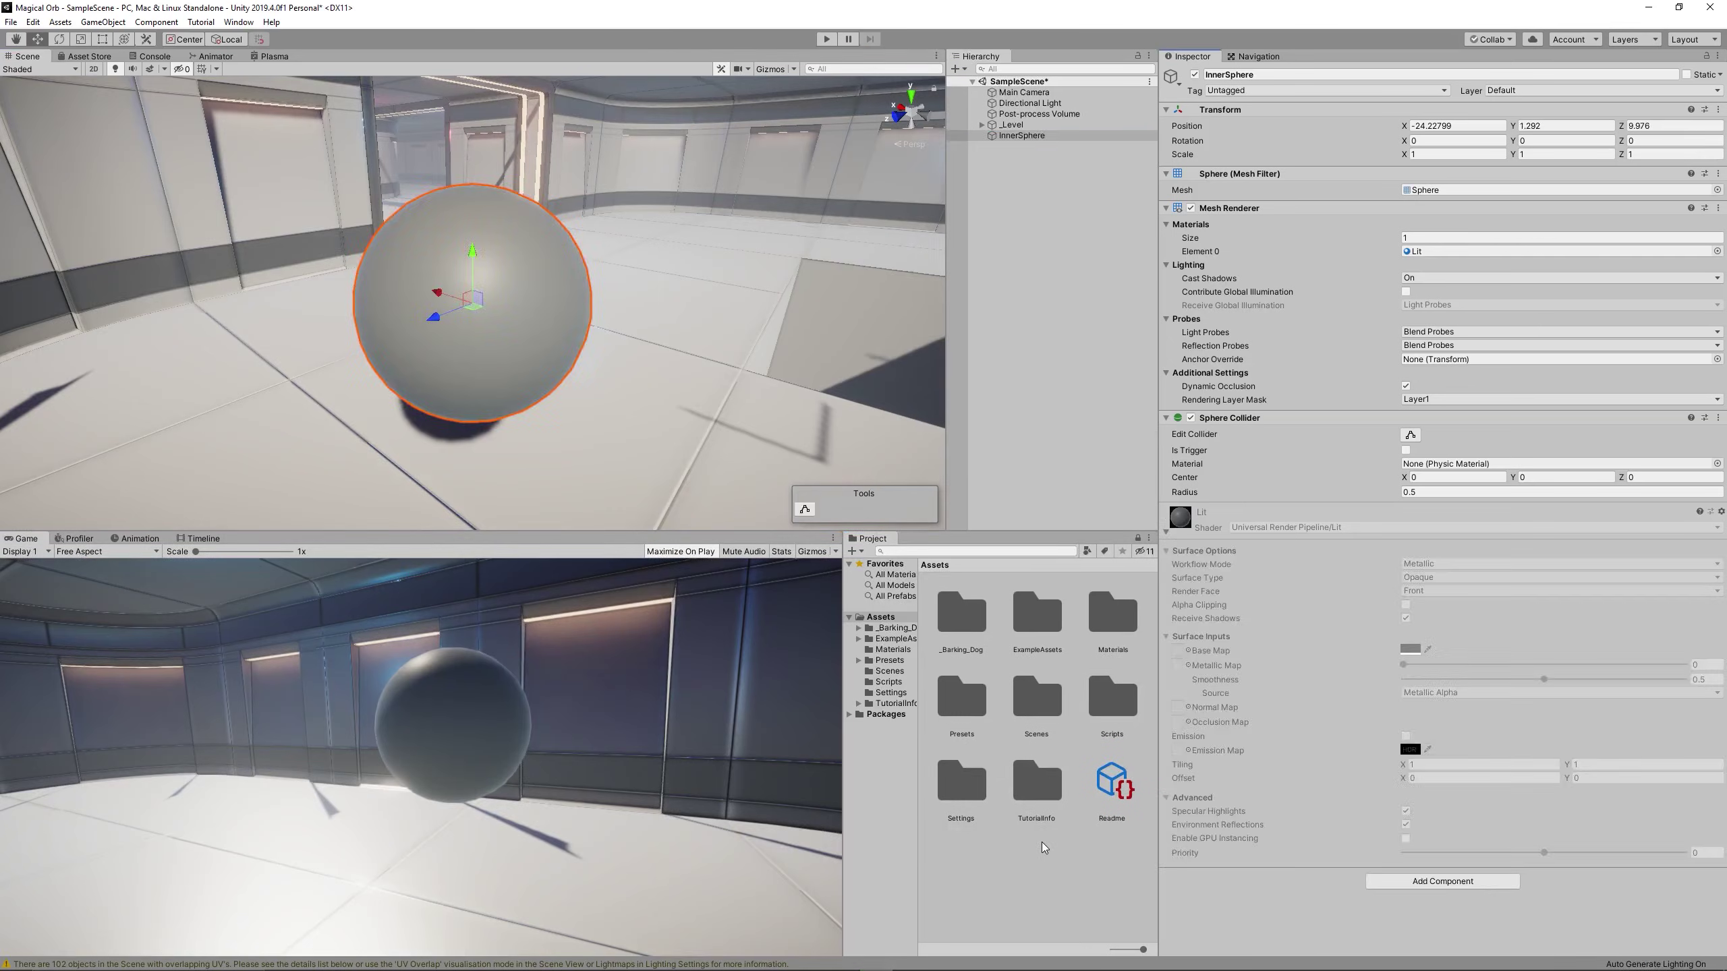
- Create a material named InnerSphere in the Assets folder and assign it to the InnerSphere object
{"action": "right_click", "coordinate": [1041, 843]}
{"action": "mouse_move", "coordinate": [1155, 509]}
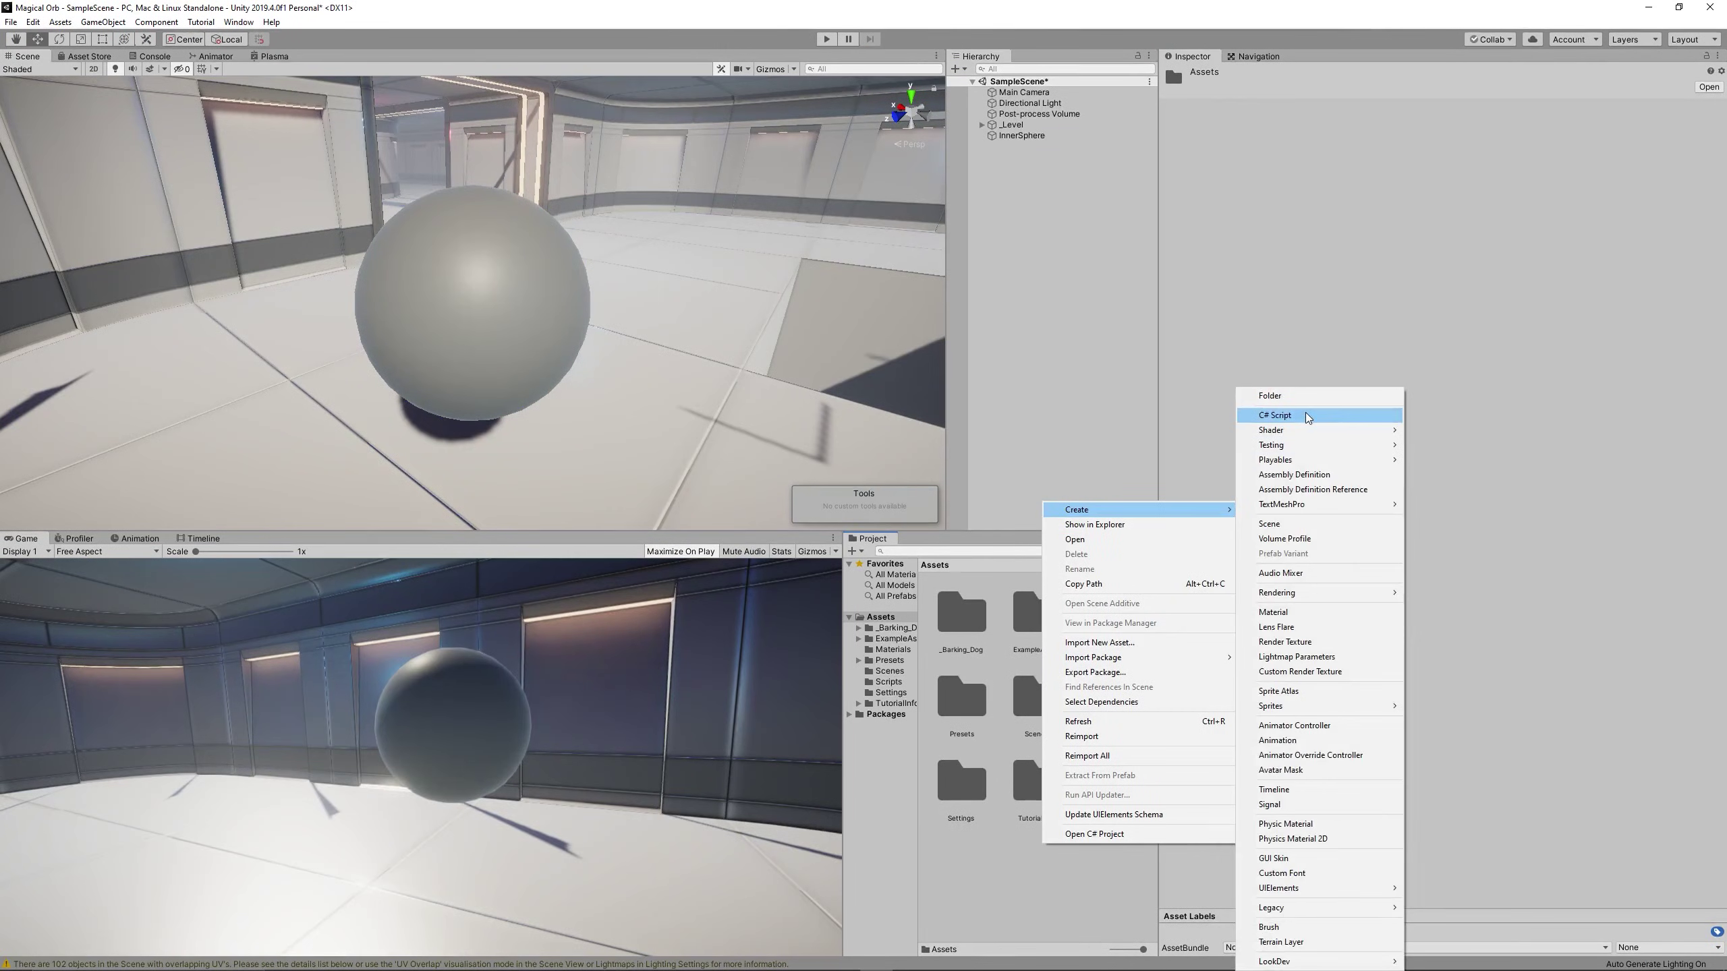
{"action": "left_click", "coordinate": [1284, 613]}
{"action": "type", "text": "InnerSphere"}
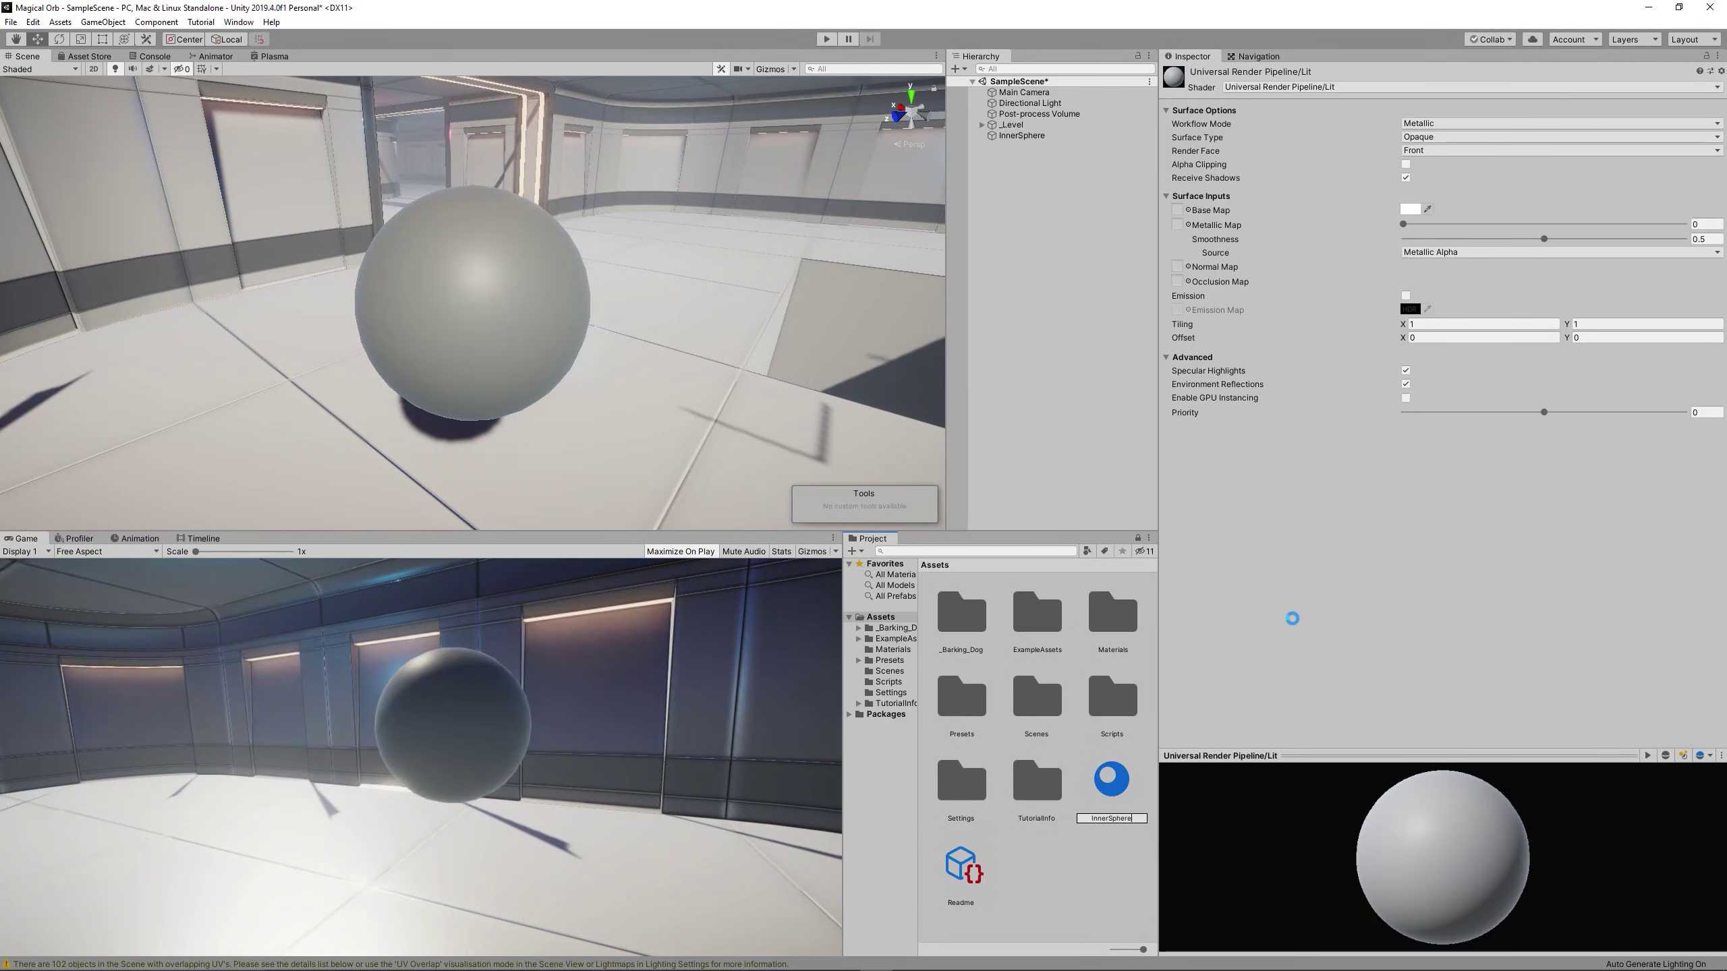
{"action": "key", "text": "Return"}
{"action": "left_click_drag", "start_coordinate": [1112, 779], "coordinate": [1036, 142]}
- Enable emission on the InnerSphere material with a cyan HDR colour (RGB 0, 255, 233) at intensity 1
{"action": "left_click", "coordinate": [1037, 142]}
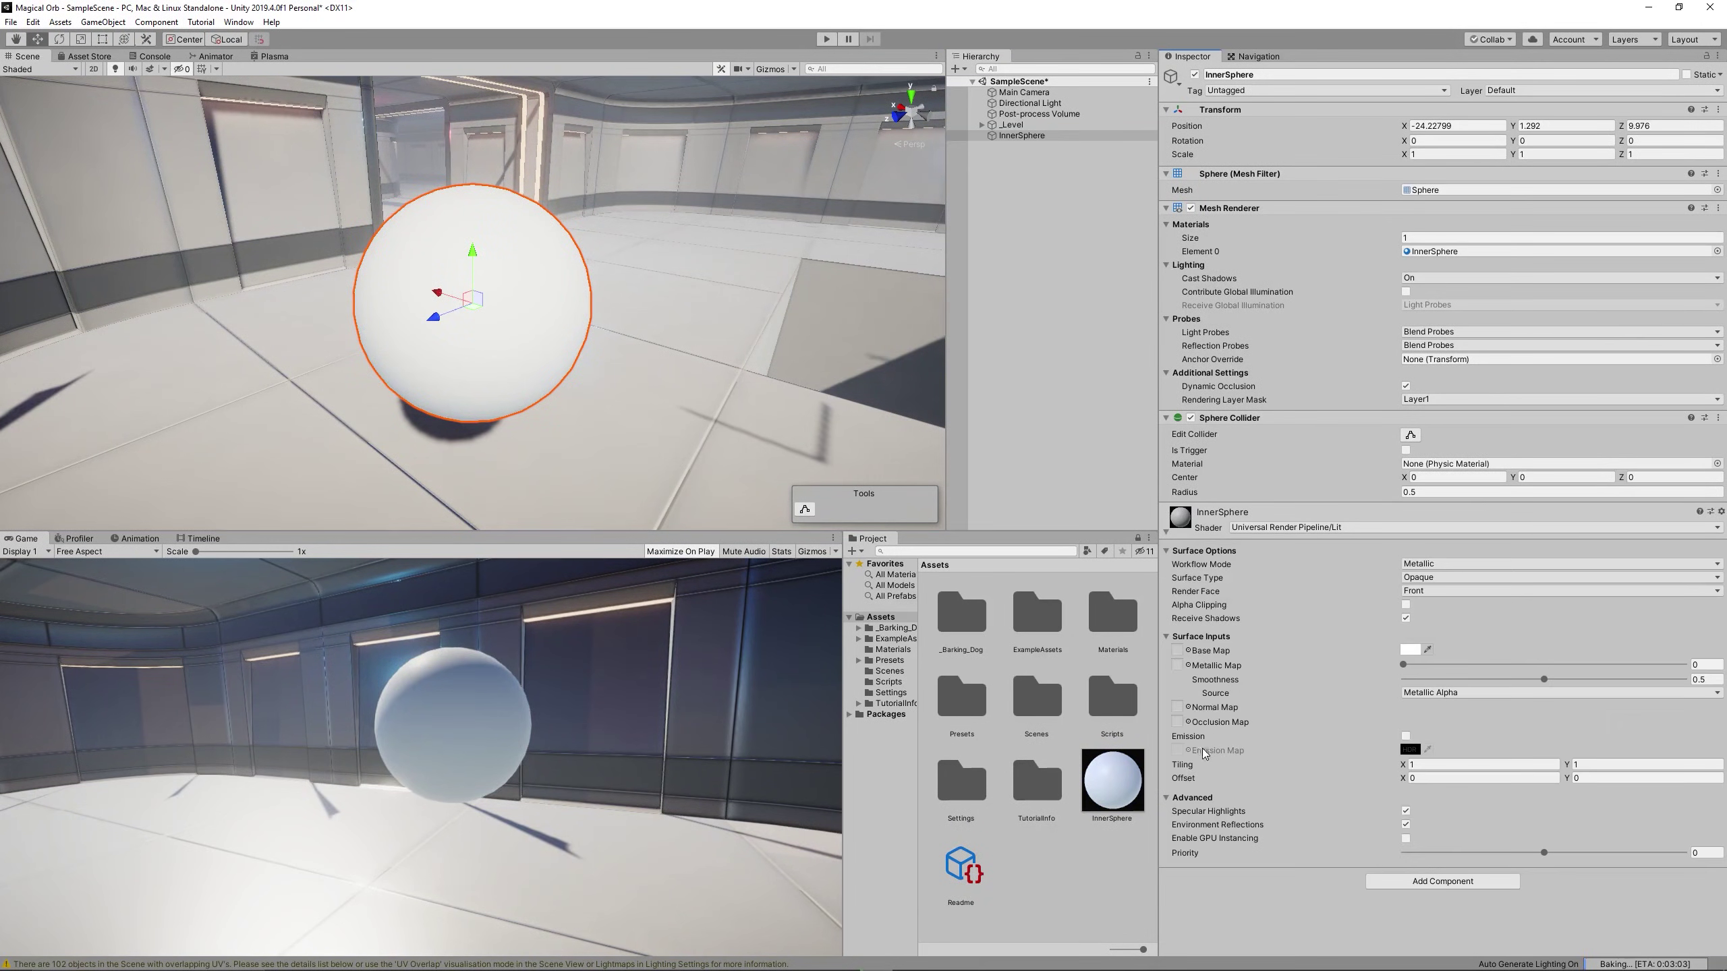
{"action": "left_click", "coordinate": [1406, 737]}
{"action": "left_click", "coordinate": [1409, 749]}
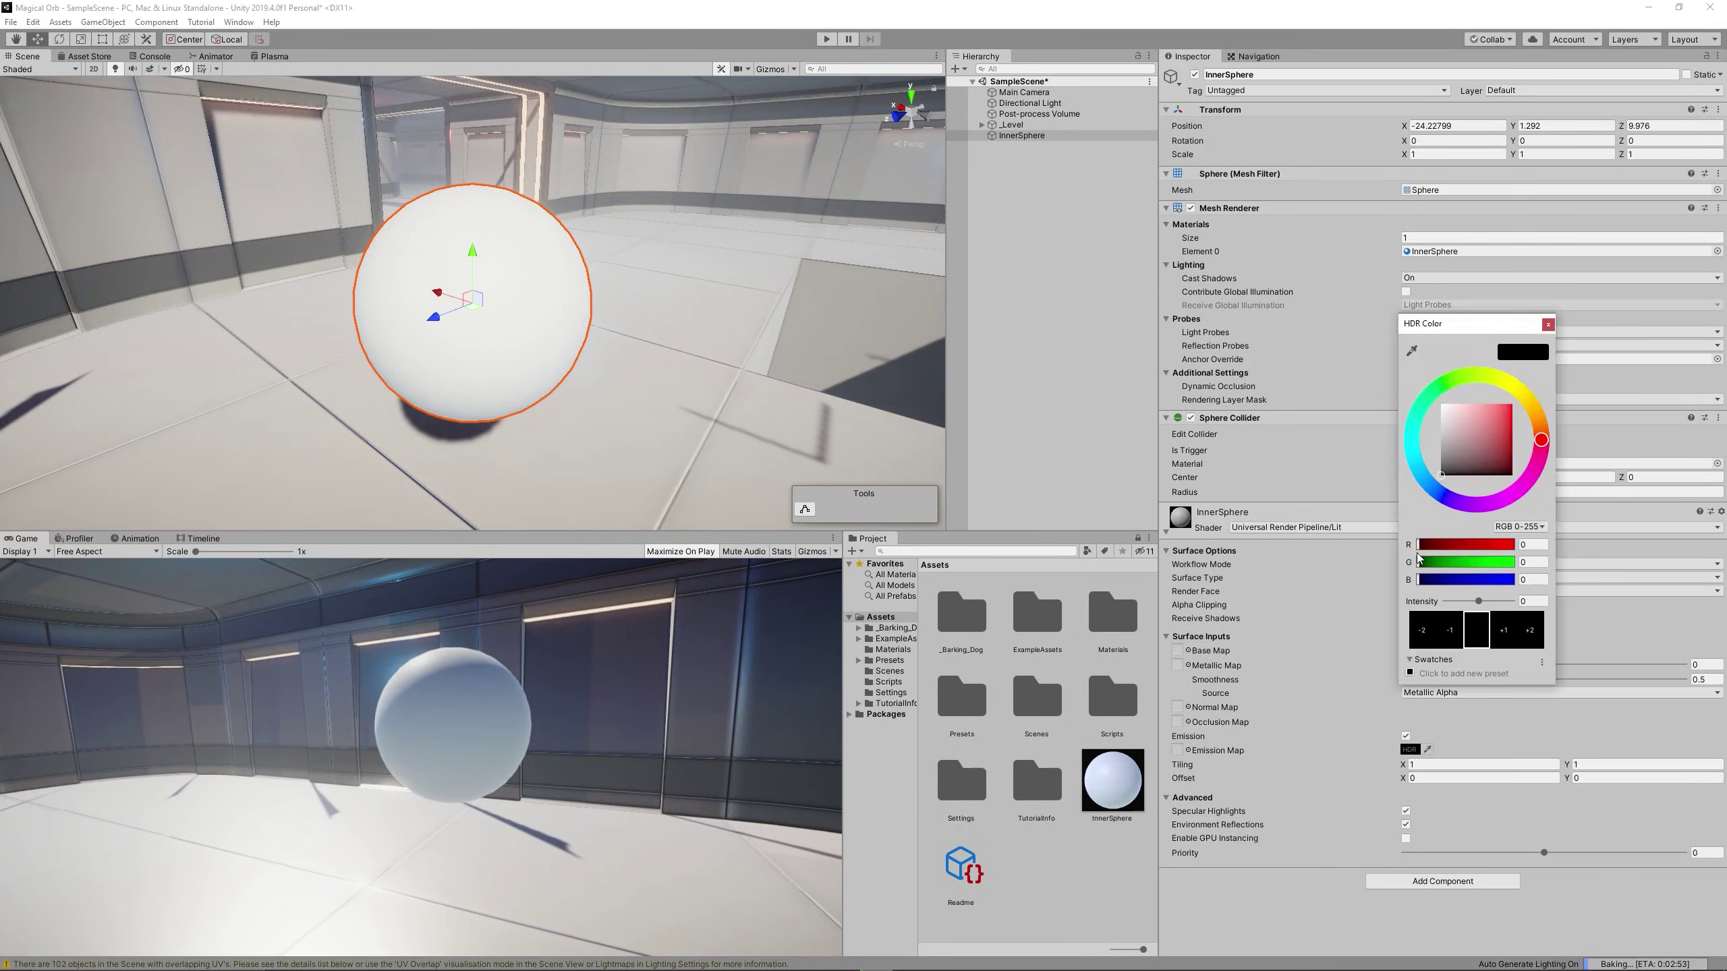
{"action": "left_click", "coordinate": [1412, 437]}
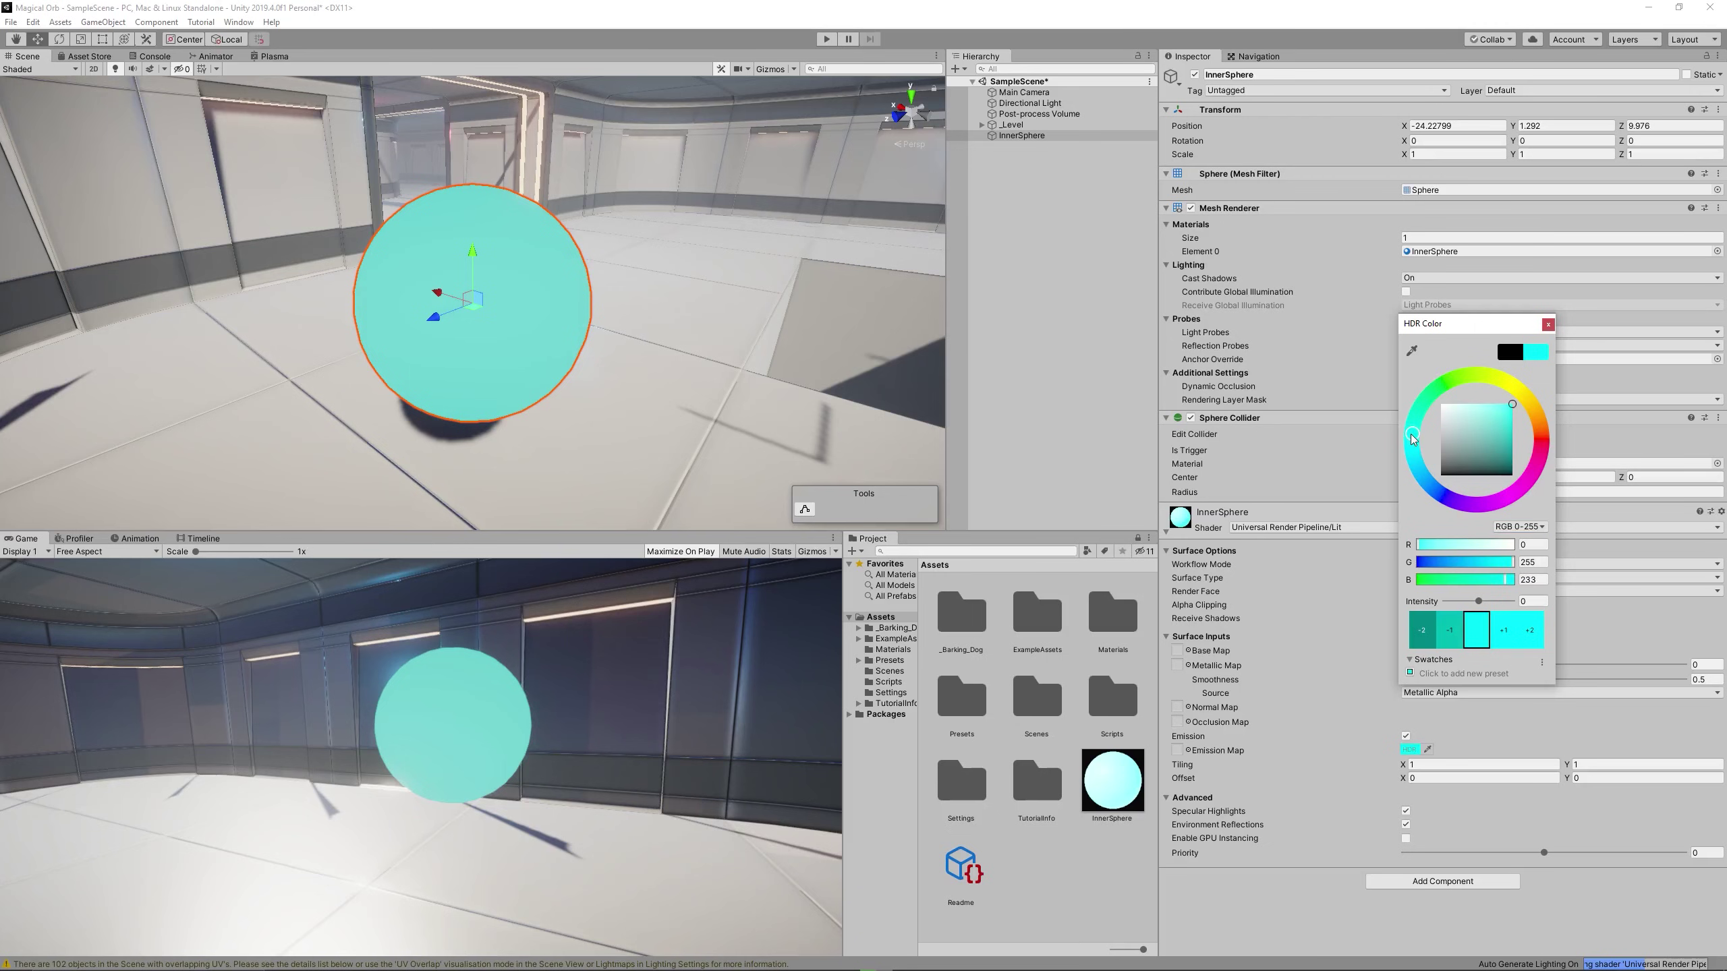
{"action": "left_click", "coordinate": [1531, 601]}
{"action": "type", "text": "2"}
{"action": "key", "text": "BackSpace"}
{"action": "type", "text": "1"}
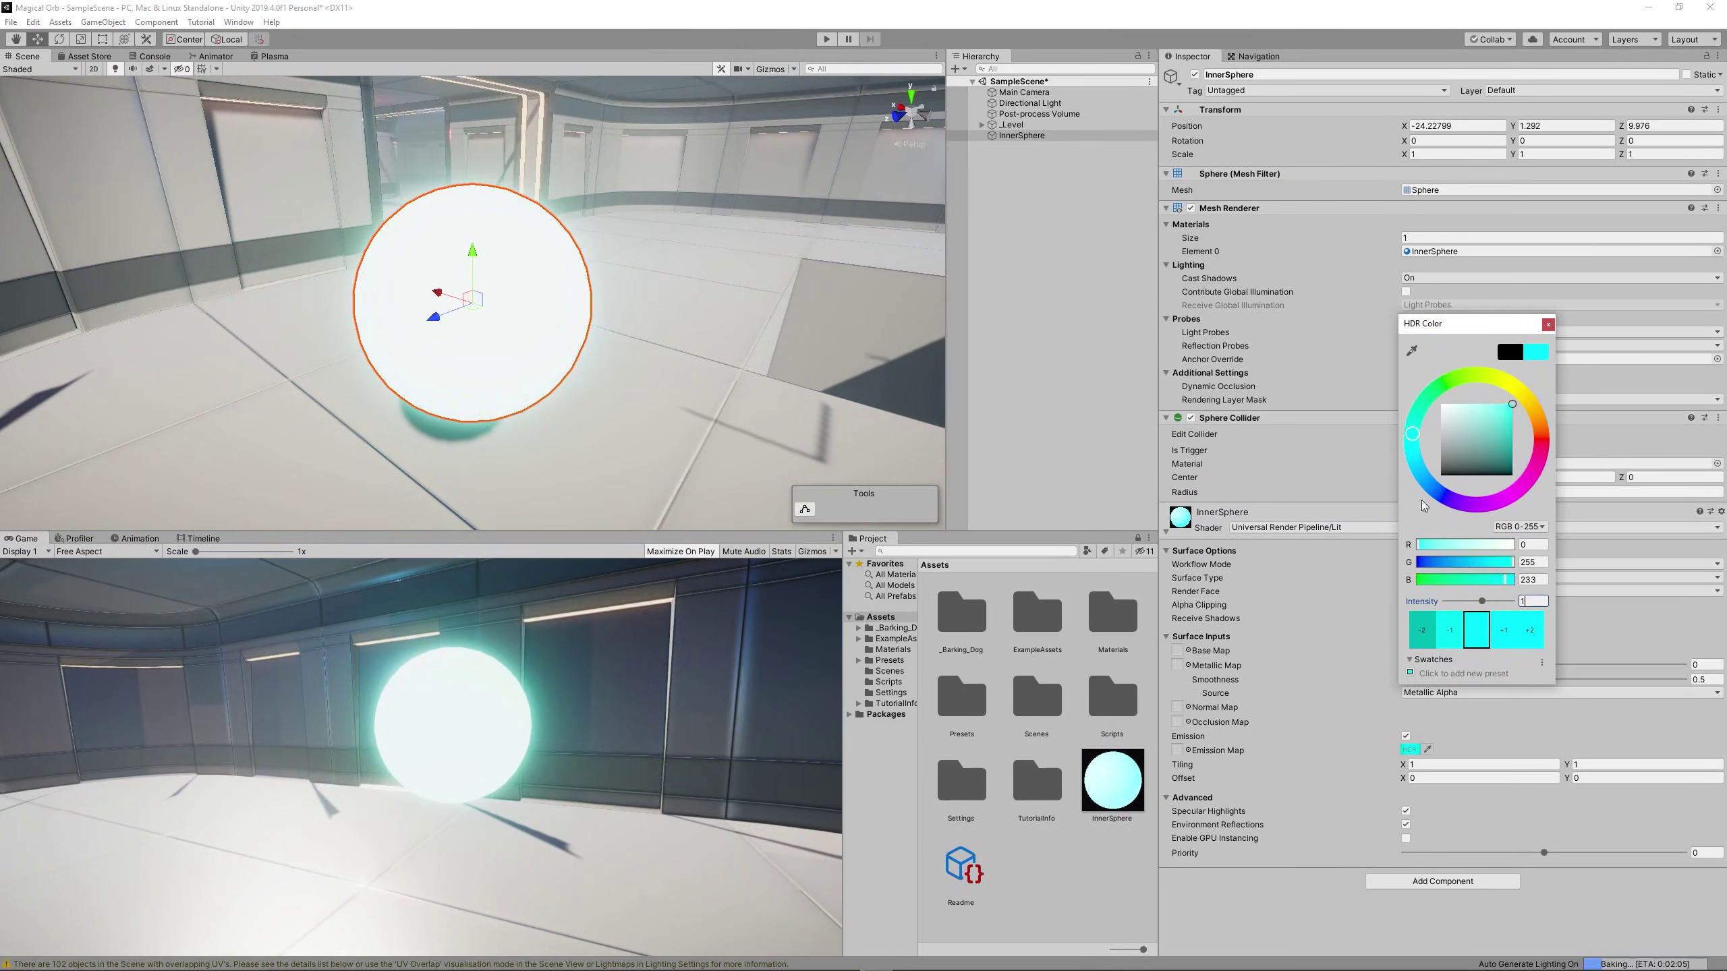
{"action": "left_click", "coordinate": [1548, 323]}
- Add a second 3D sphere to the scene
{"action": "right_click", "coordinate": [1022, 199]}
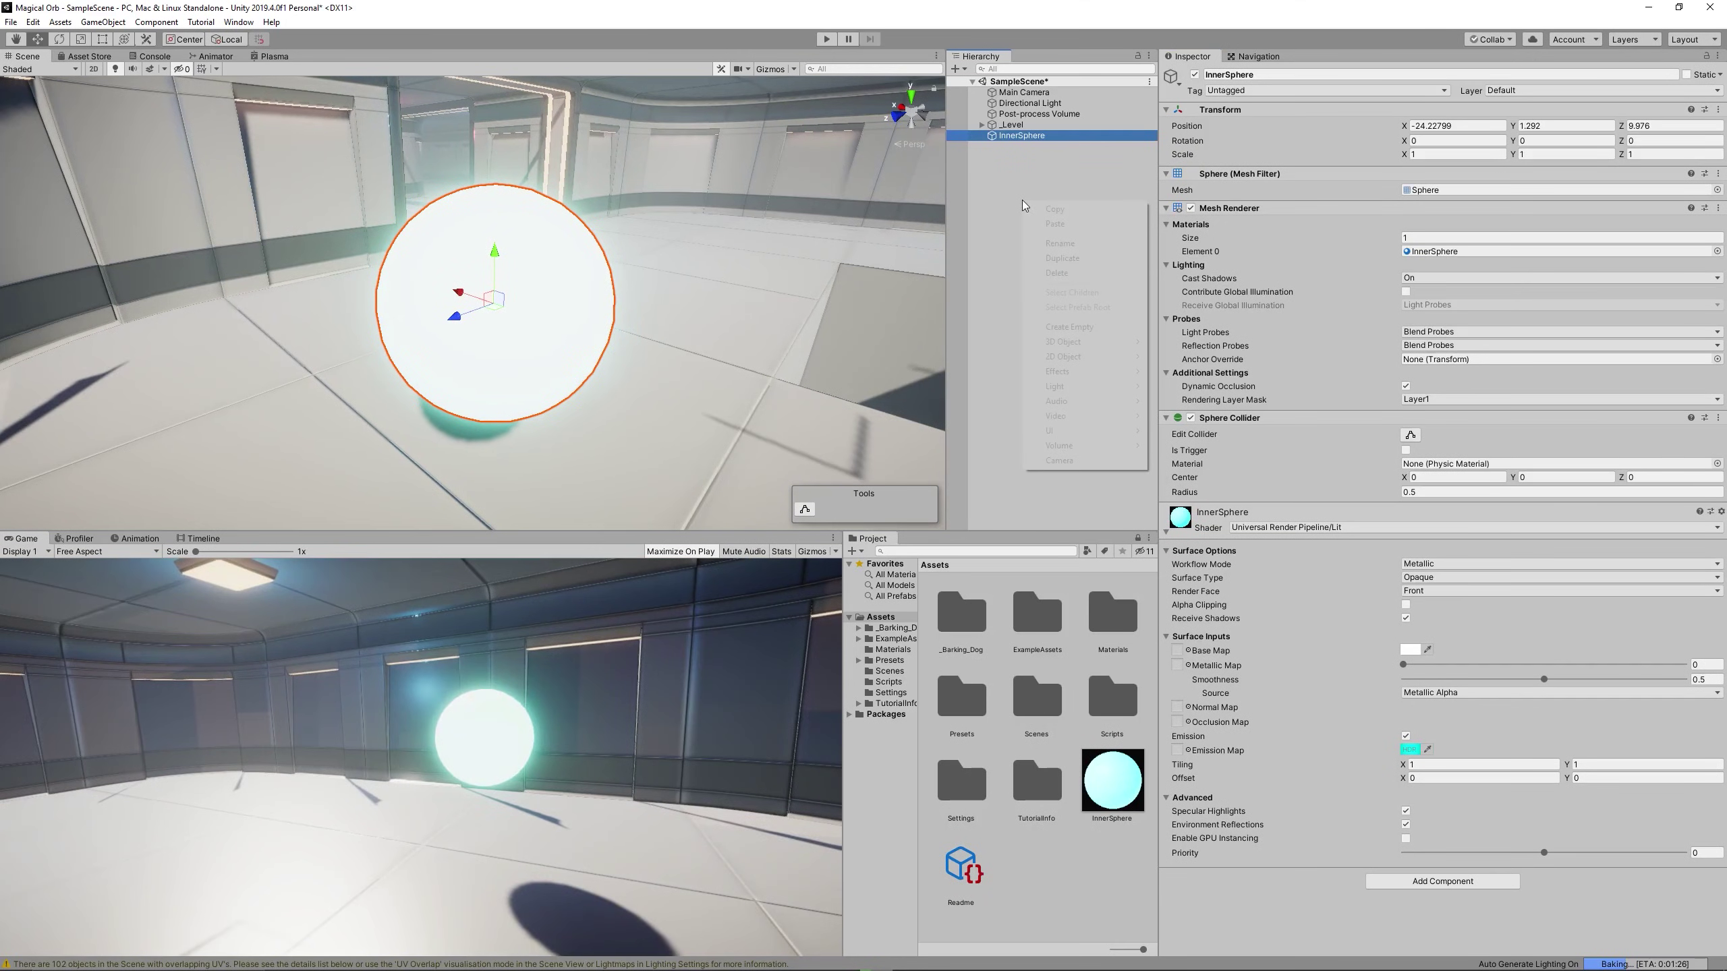
{"action": "mouse_move", "coordinate": [1088, 341]}
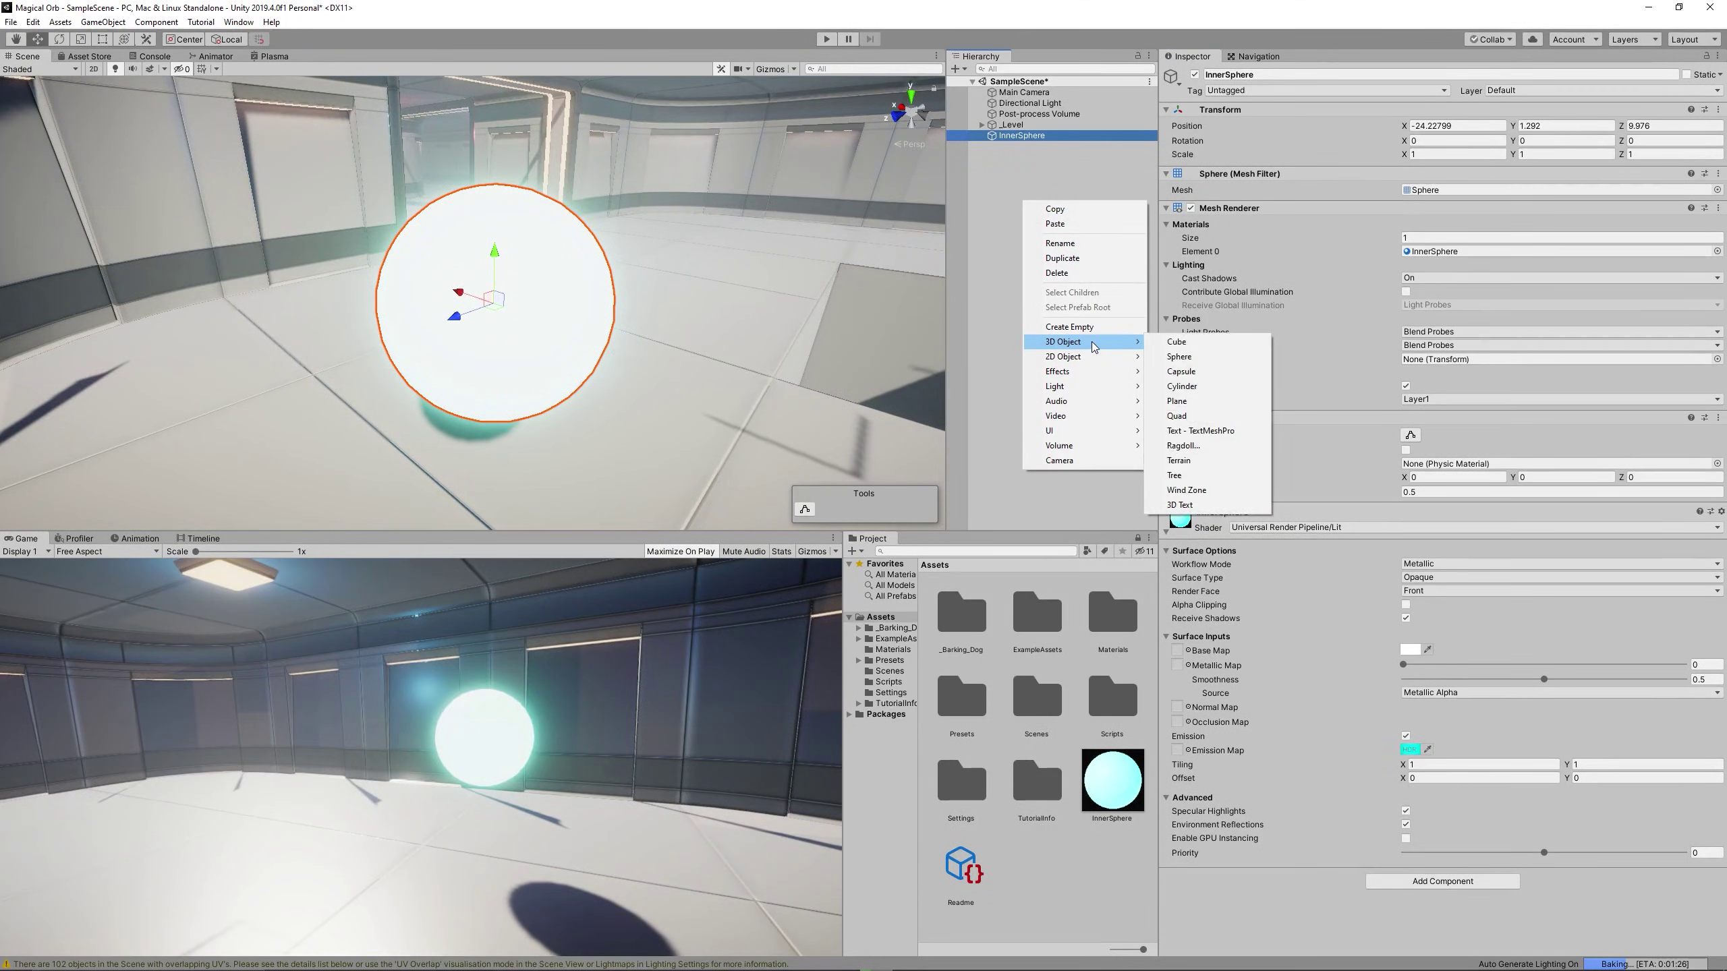
{"action": "left_click", "coordinate": [1169, 356]}
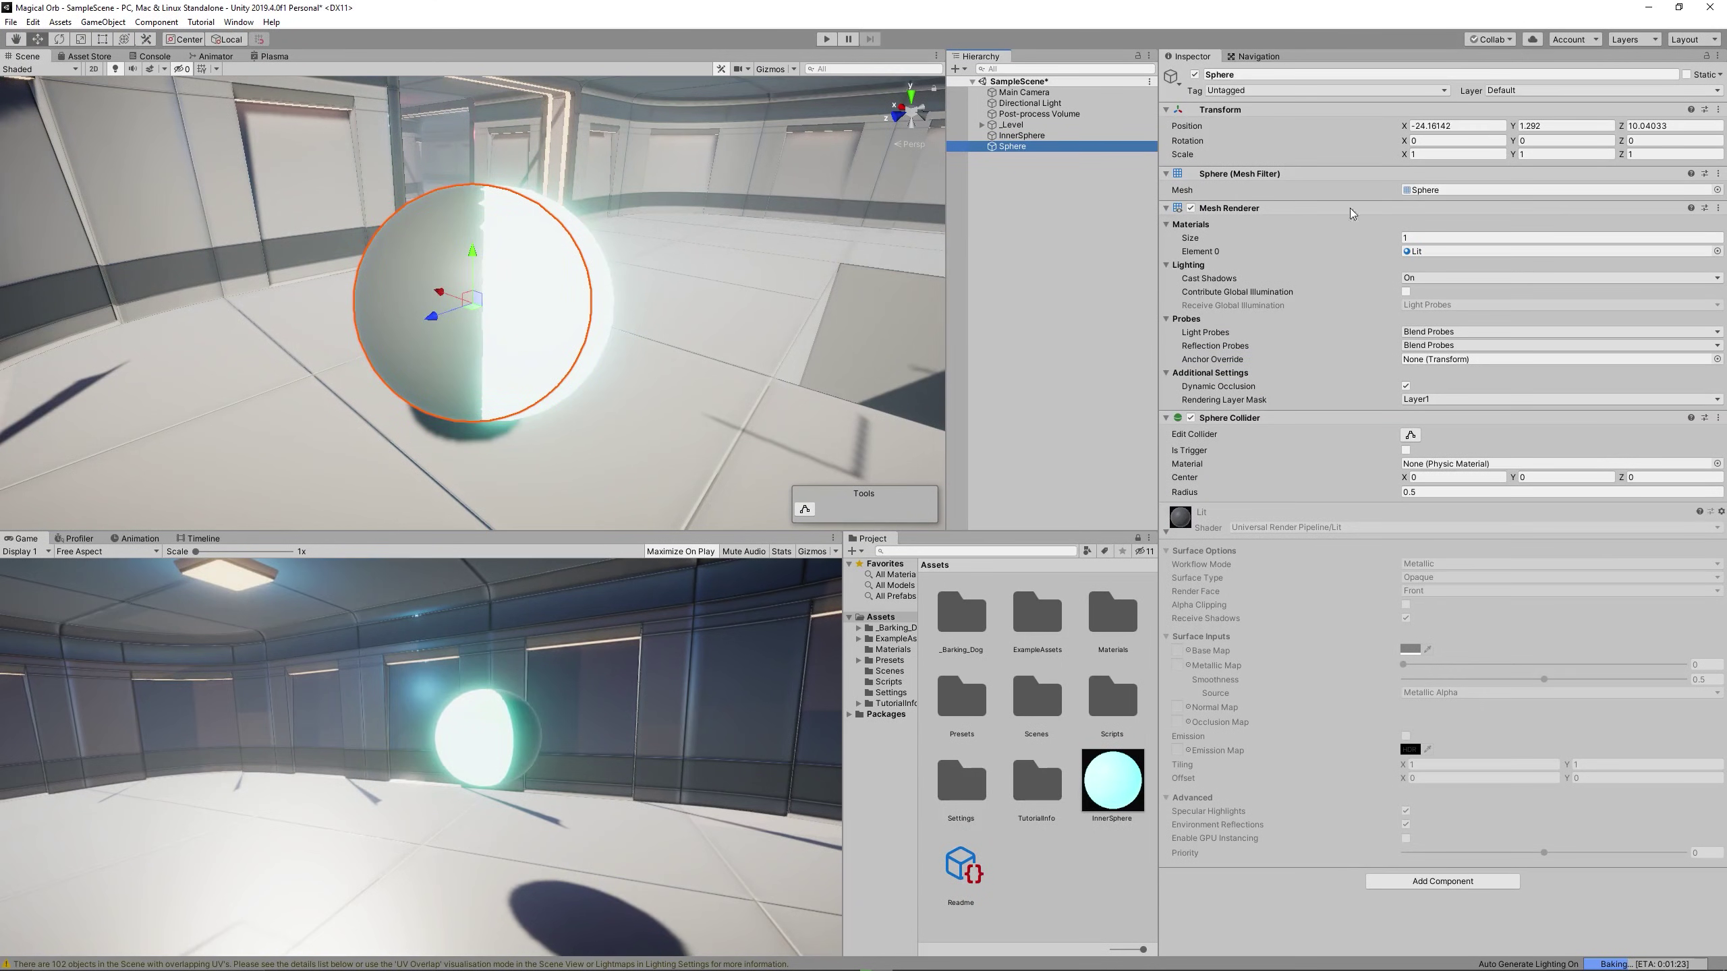
- Set the new sphere's scale to 2 on the X, Y and Z axes
{"action": "left_click", "coordinate": [1459, 155]}
{"action": "type", "text": "2"}
{"action": "key", "text": "Tab"}
{"action": "type", "text": "2"}
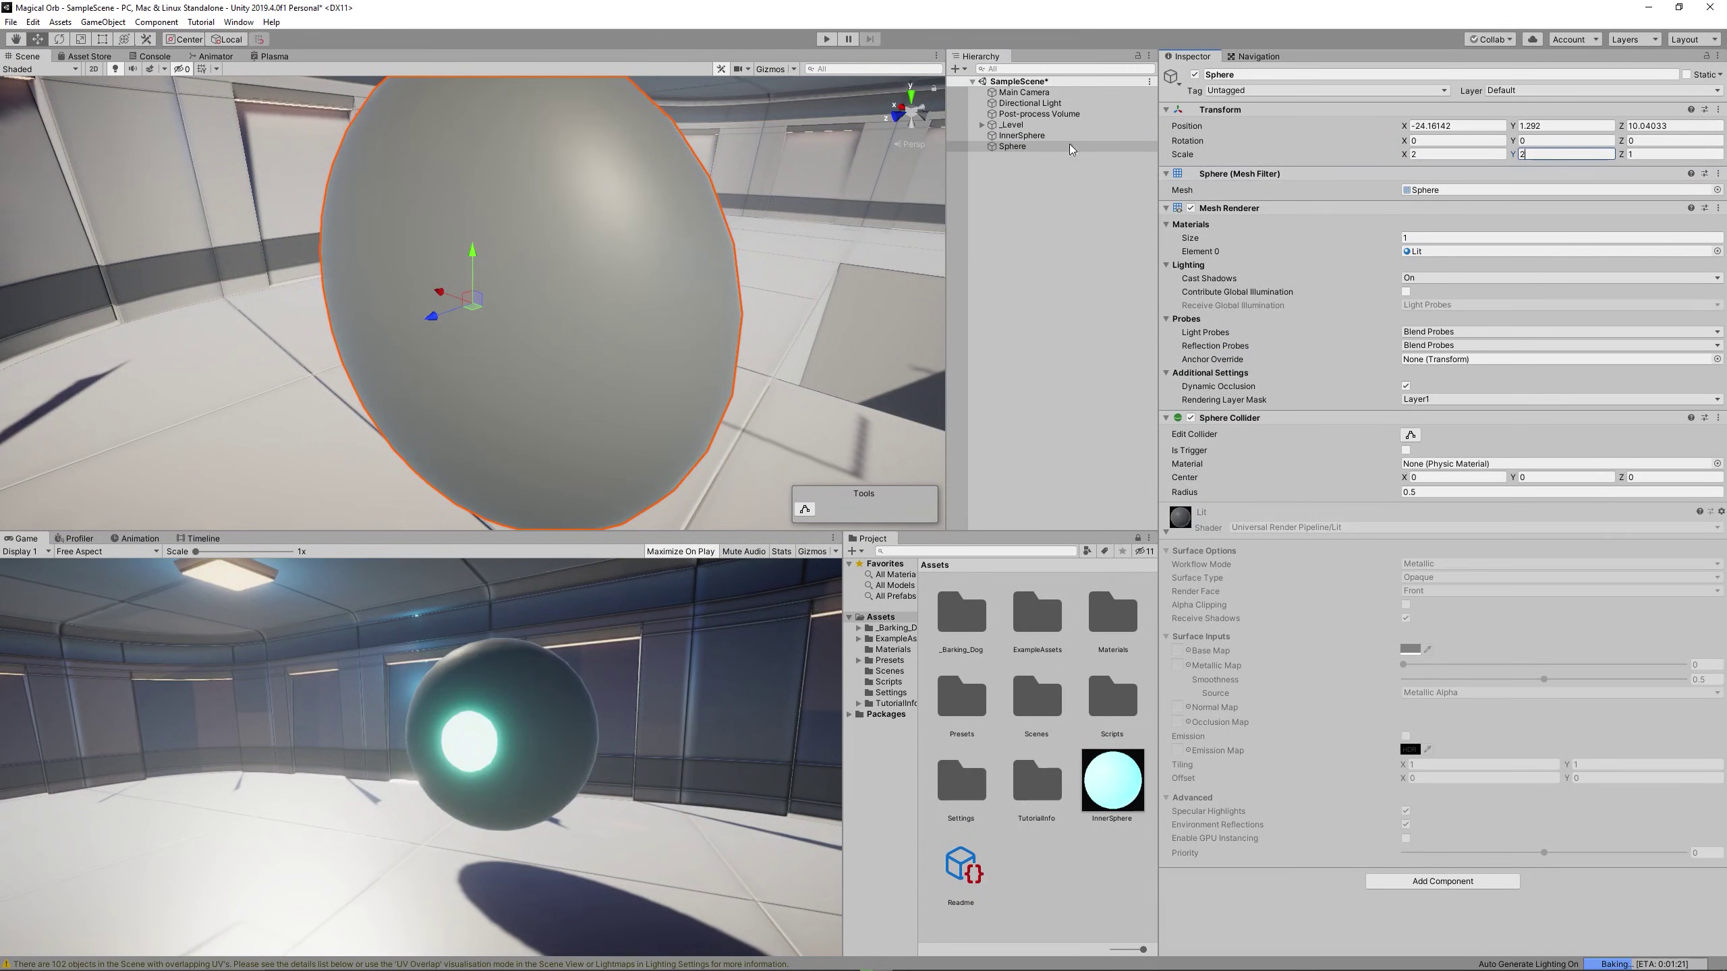
{"action": "key", "text": "Tab"}
{"action": "type", "text": "2"}
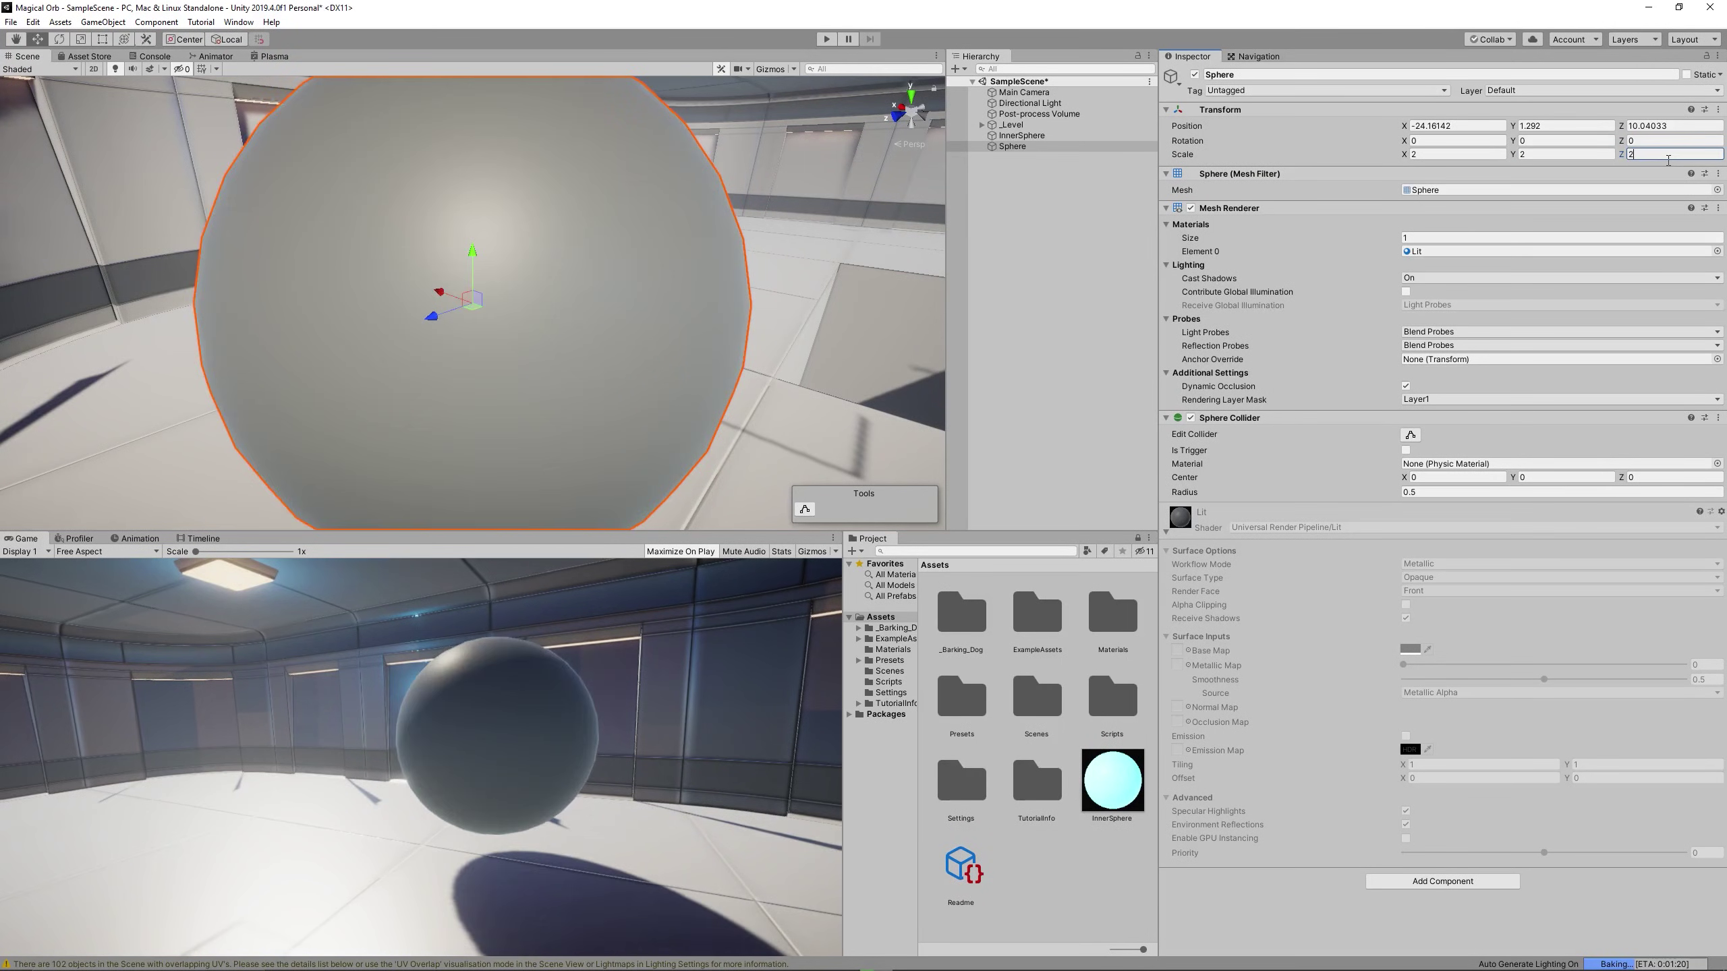
- Parent InnerSphere to the larger Sphere and set its local position to 0 on X and Z
{"action": "left_click_drag", "start_coordinate": [1021, 135], "coordinate": [1013, 146]}
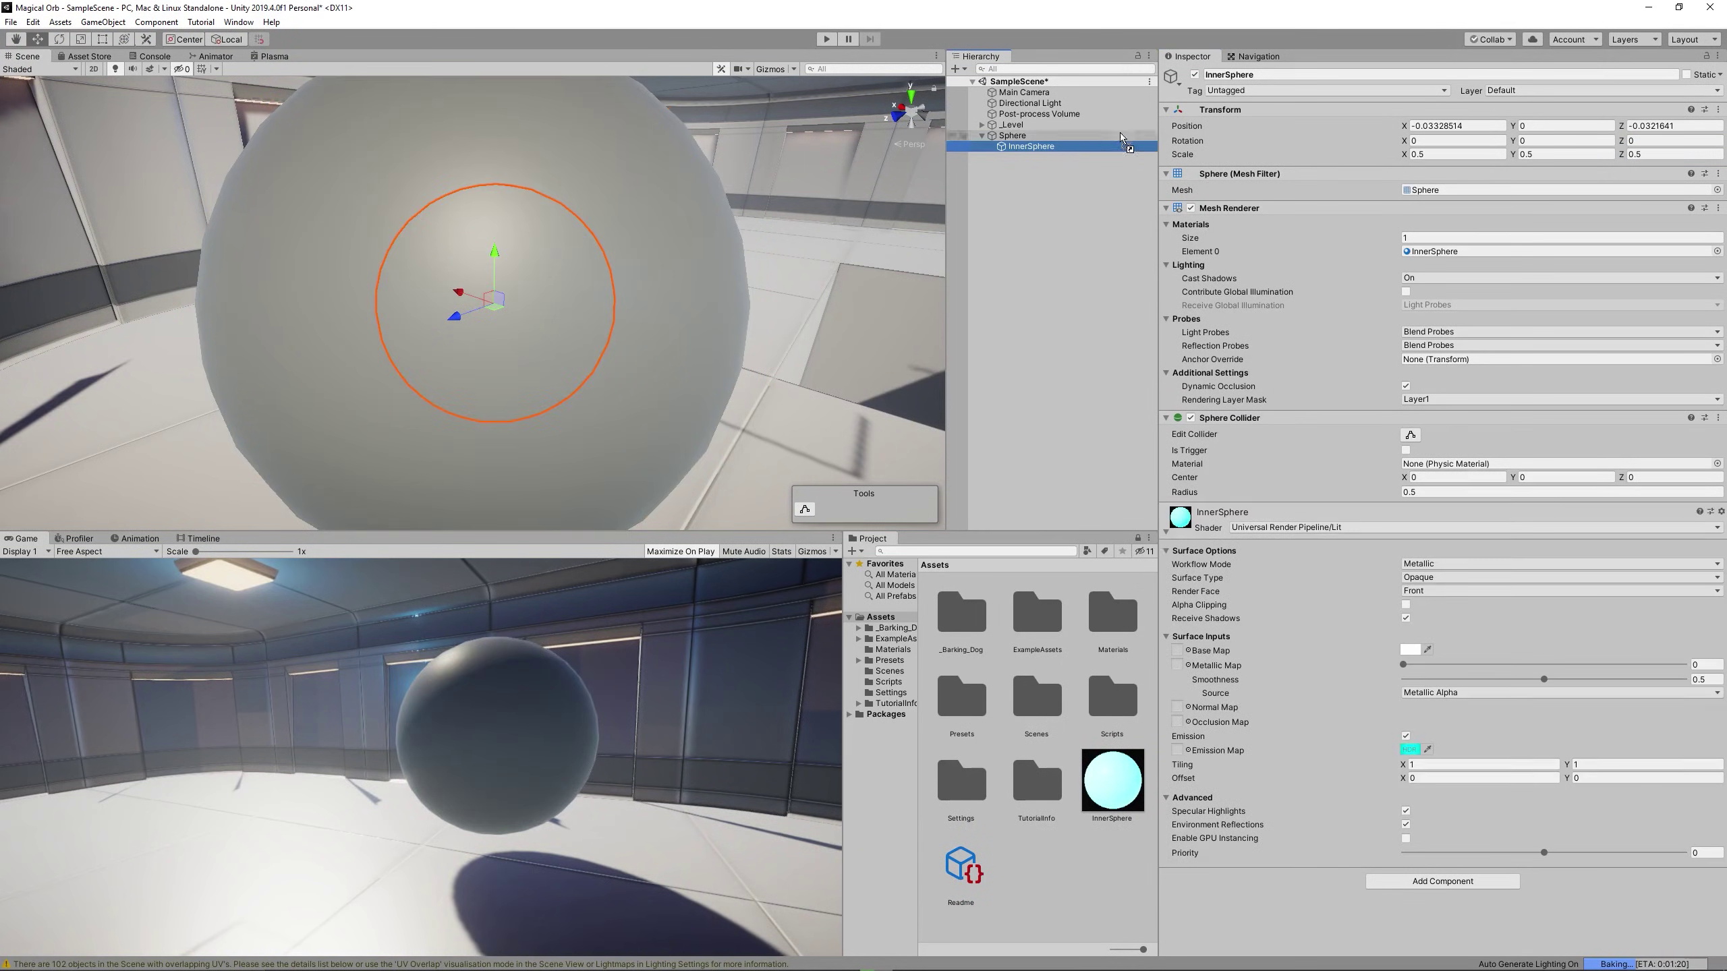
{"action": "left_click", "coordinate": [1488, 129]}
{"action": "type", "text": "0"}
{"action": "key", "text": "Tab"}
{"action": "key", "text": "Tab"}
{"action": "type", "text": "0"}
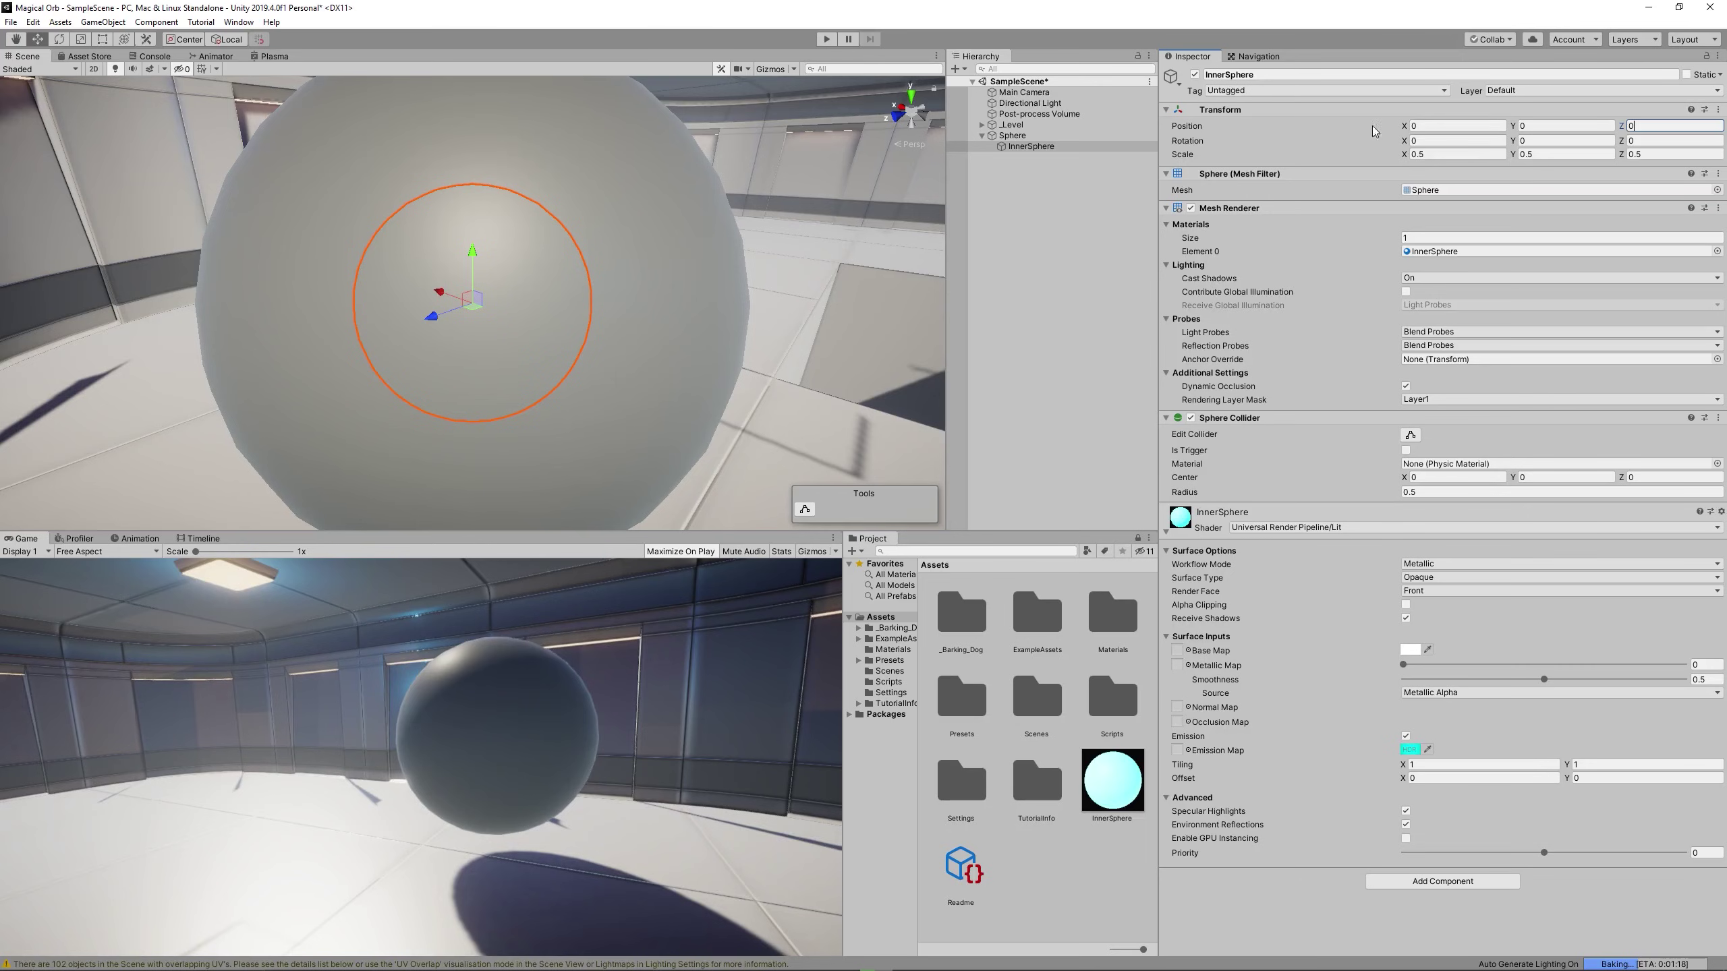
{"action": "left_click", "coordinate": [1027, 147]}
- Create a new material named OuterSphere in the Assets folder
{"action": "right_click", "coordinate": [1067, 793]}
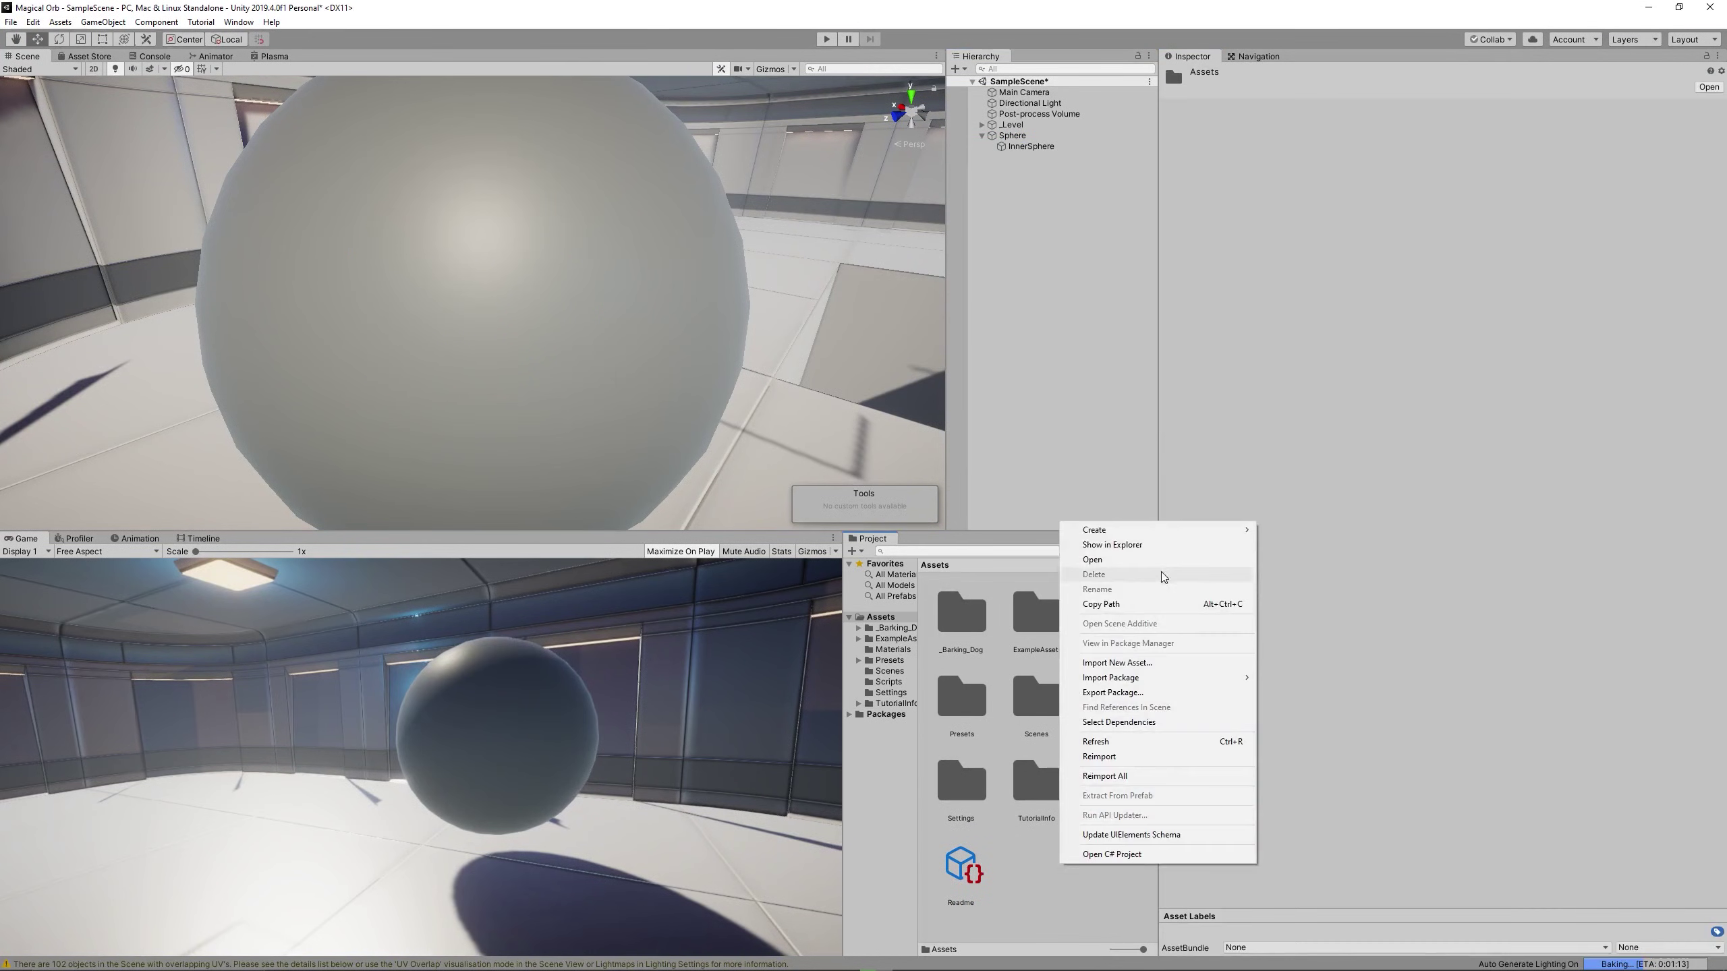
{"action": "mouse_move", "coordinate": [1168, 535]}
{"action": "left_click", "coordinate": [1323, 612]}
{"action": "type", "text": "ou"}
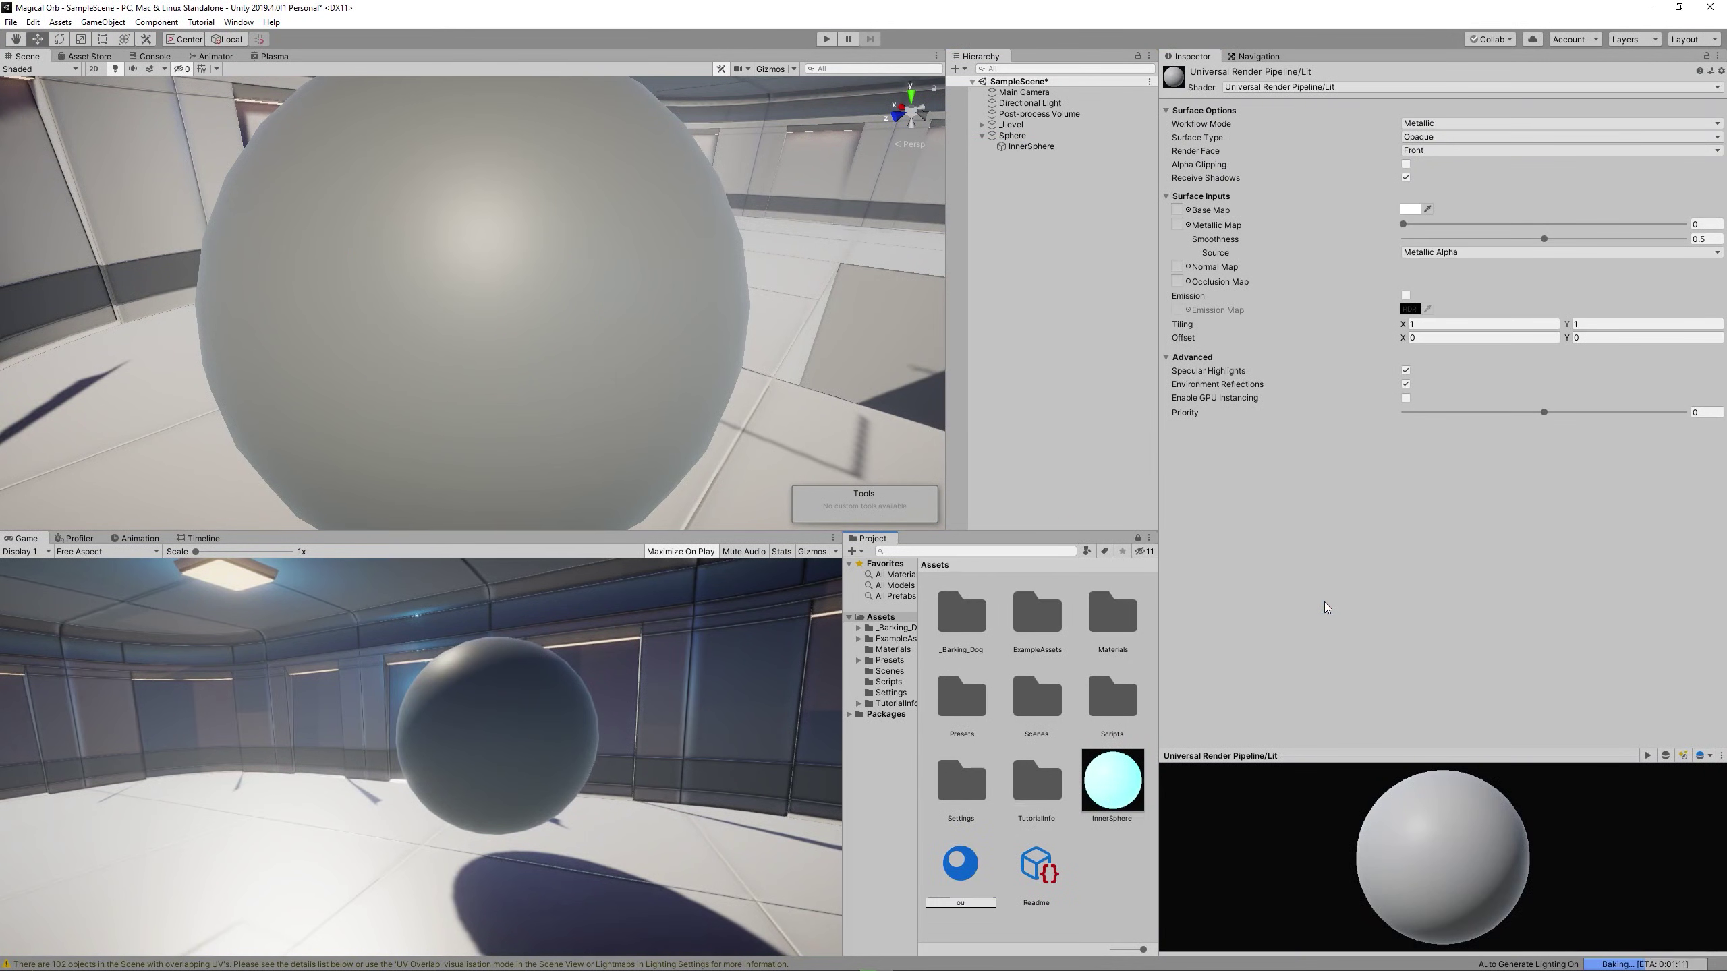
{"action": "type", "text": "terSphere"}
{"action": "key", "text": "Return"}
- Create a PBR Graph shader named PlasmaBall in the Assets folder
{"action": "right_click", "coordinate": [1111, 870]}
{"action": "mouse_move", "coordinate": [1168, 533]}
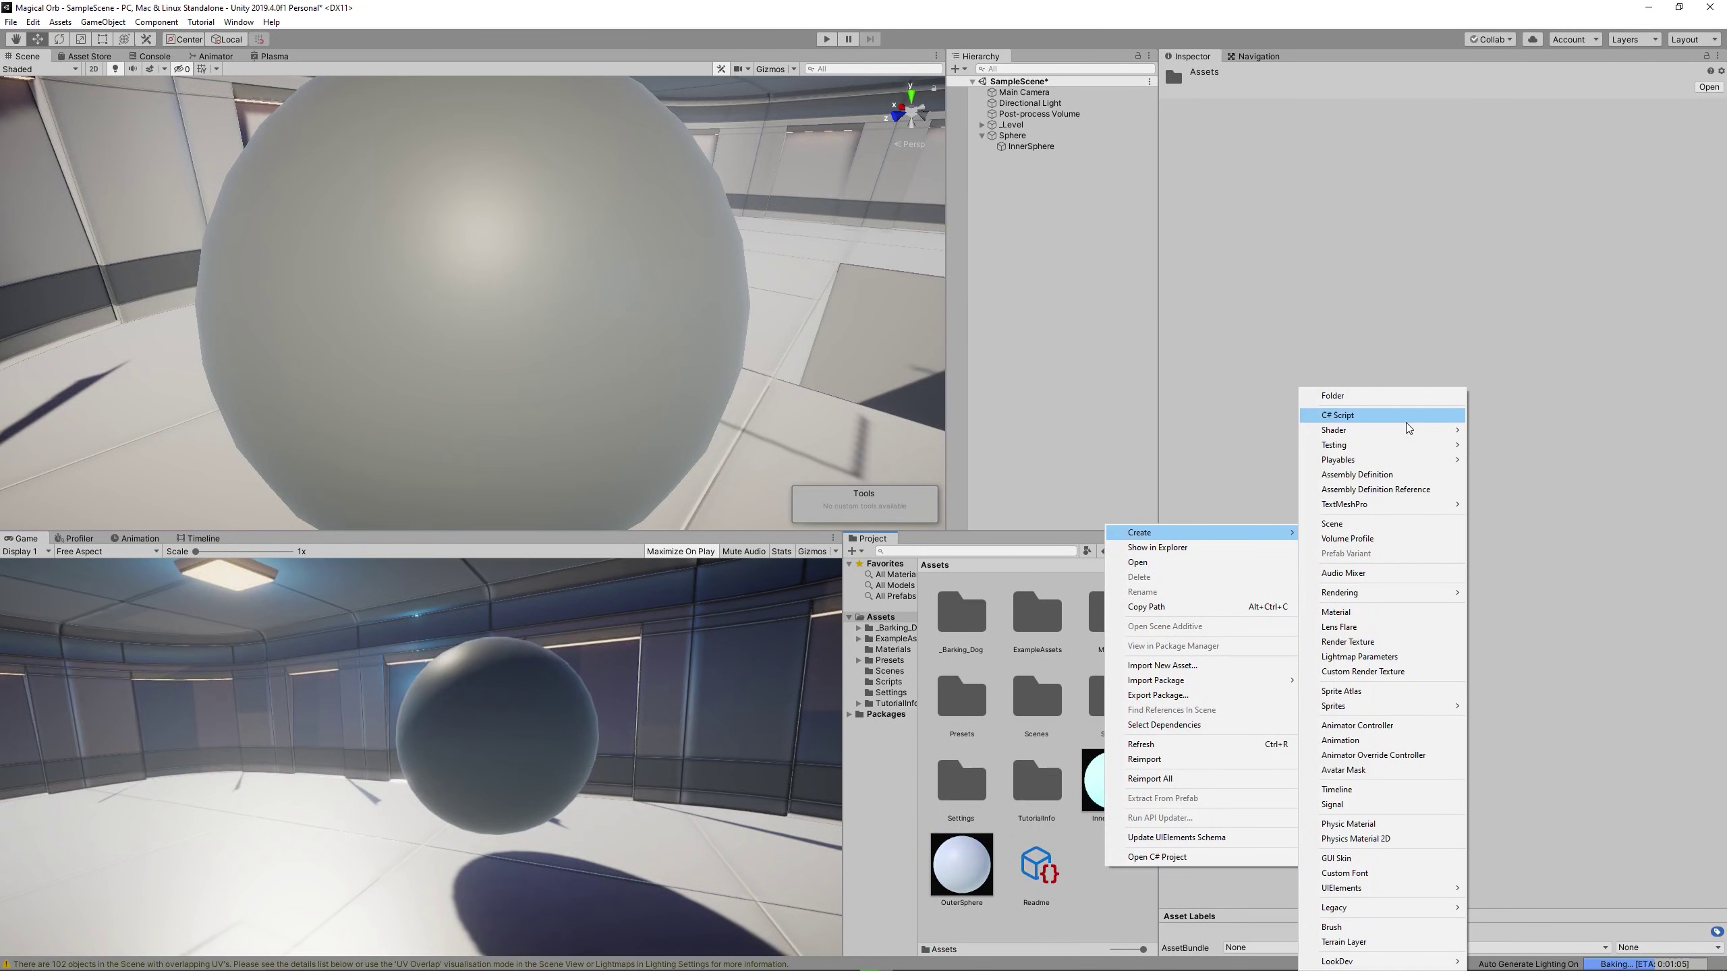
{"action": "mouse_move", "coordinate": [1417, 432]}
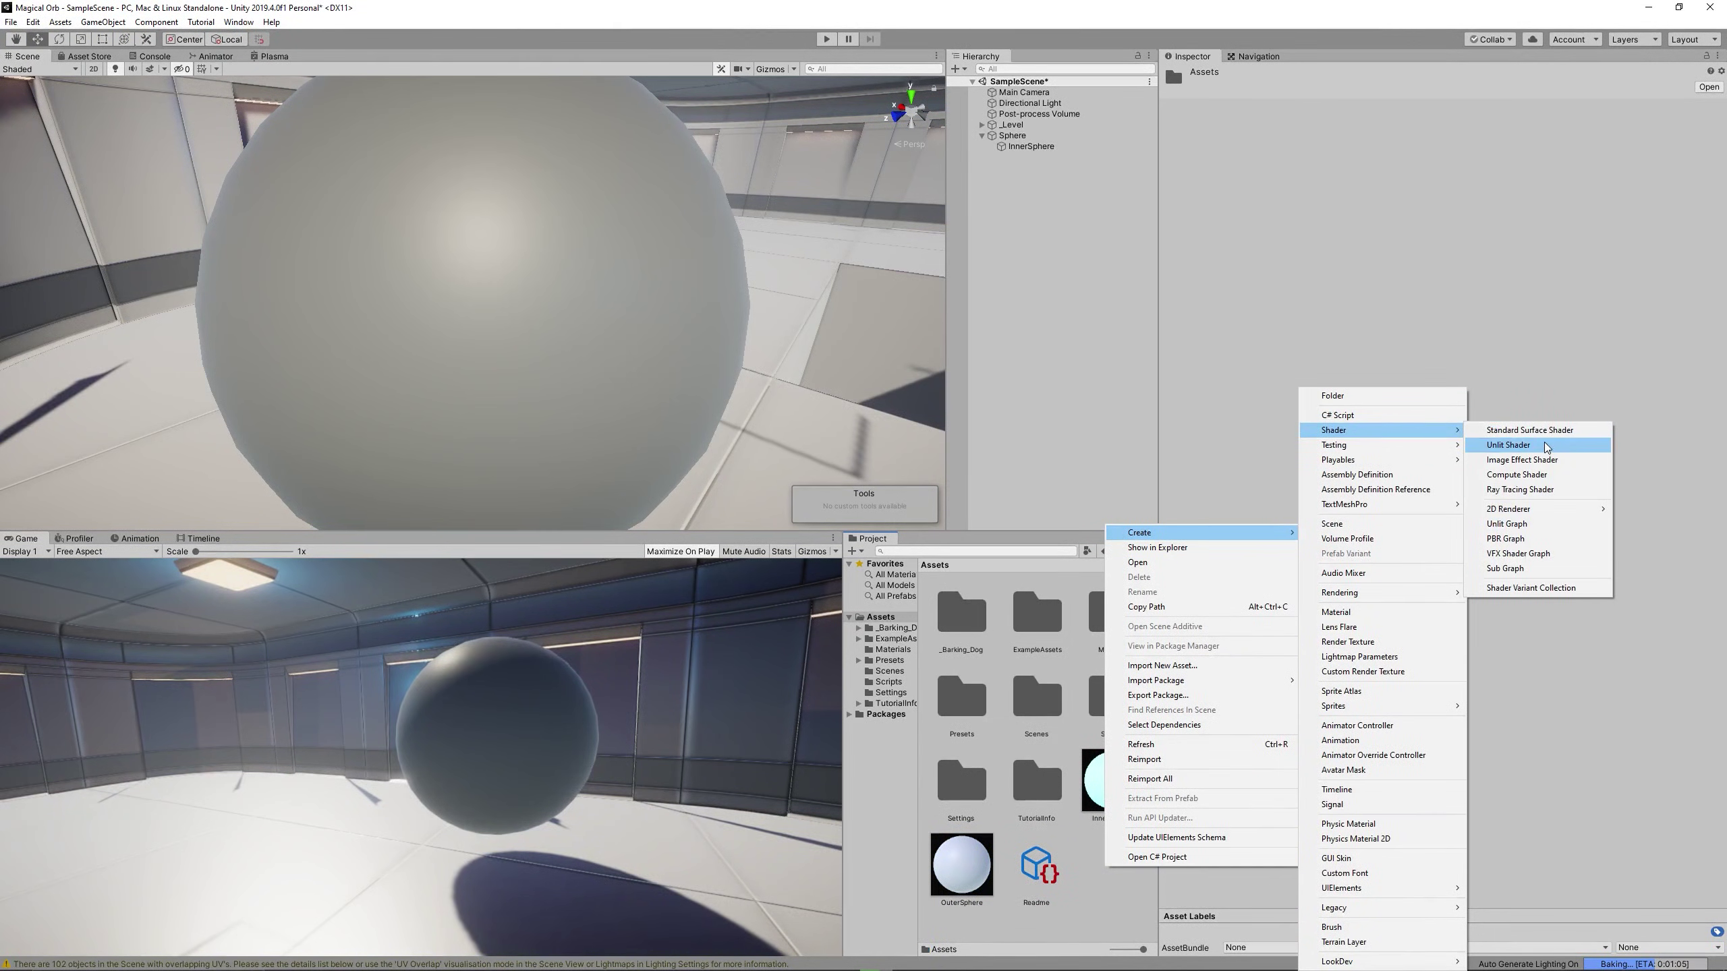
{"action": "left_click", "coordinate": [1513, 525]}
{"action": "type", "text": "PlasmaBall"}
{"action": "key", "text": "Return"}
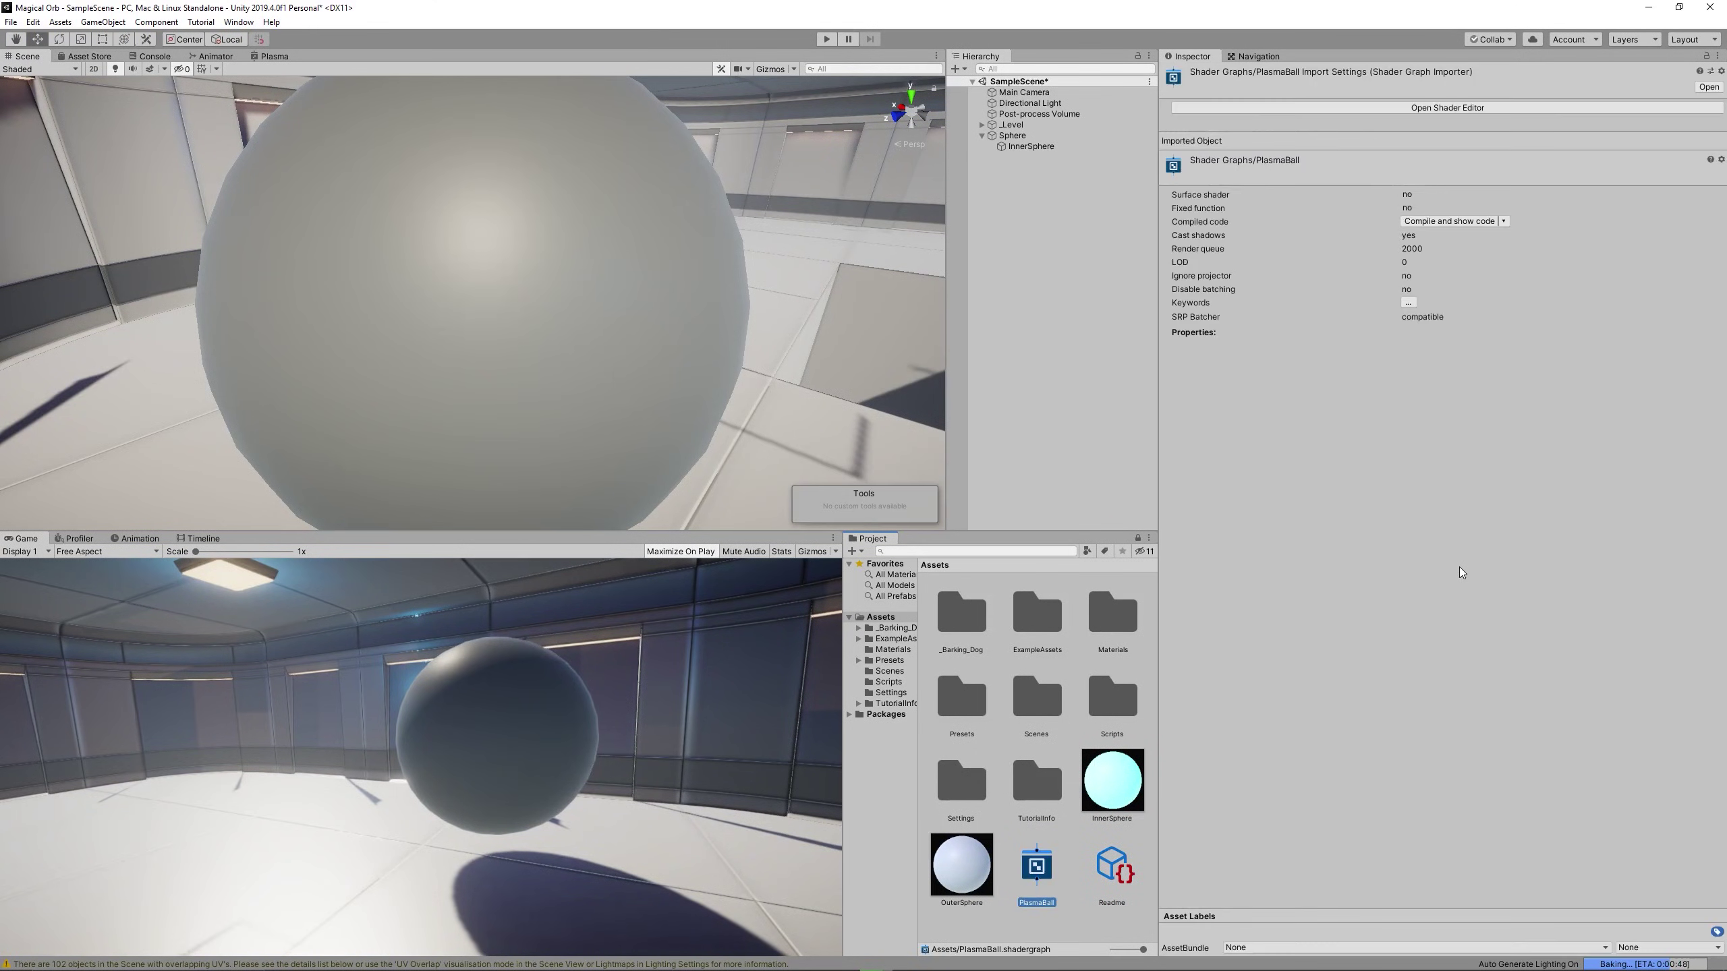
- Open the PlasmaBall shader graph for editing and enlarge the graph's working area
{"action": "scroll", "coordinate": [777, 355], "scroll_direction": "down", "scroll_amount": 3}
{"action": "double_click", "coordinate": [1037, 866]}
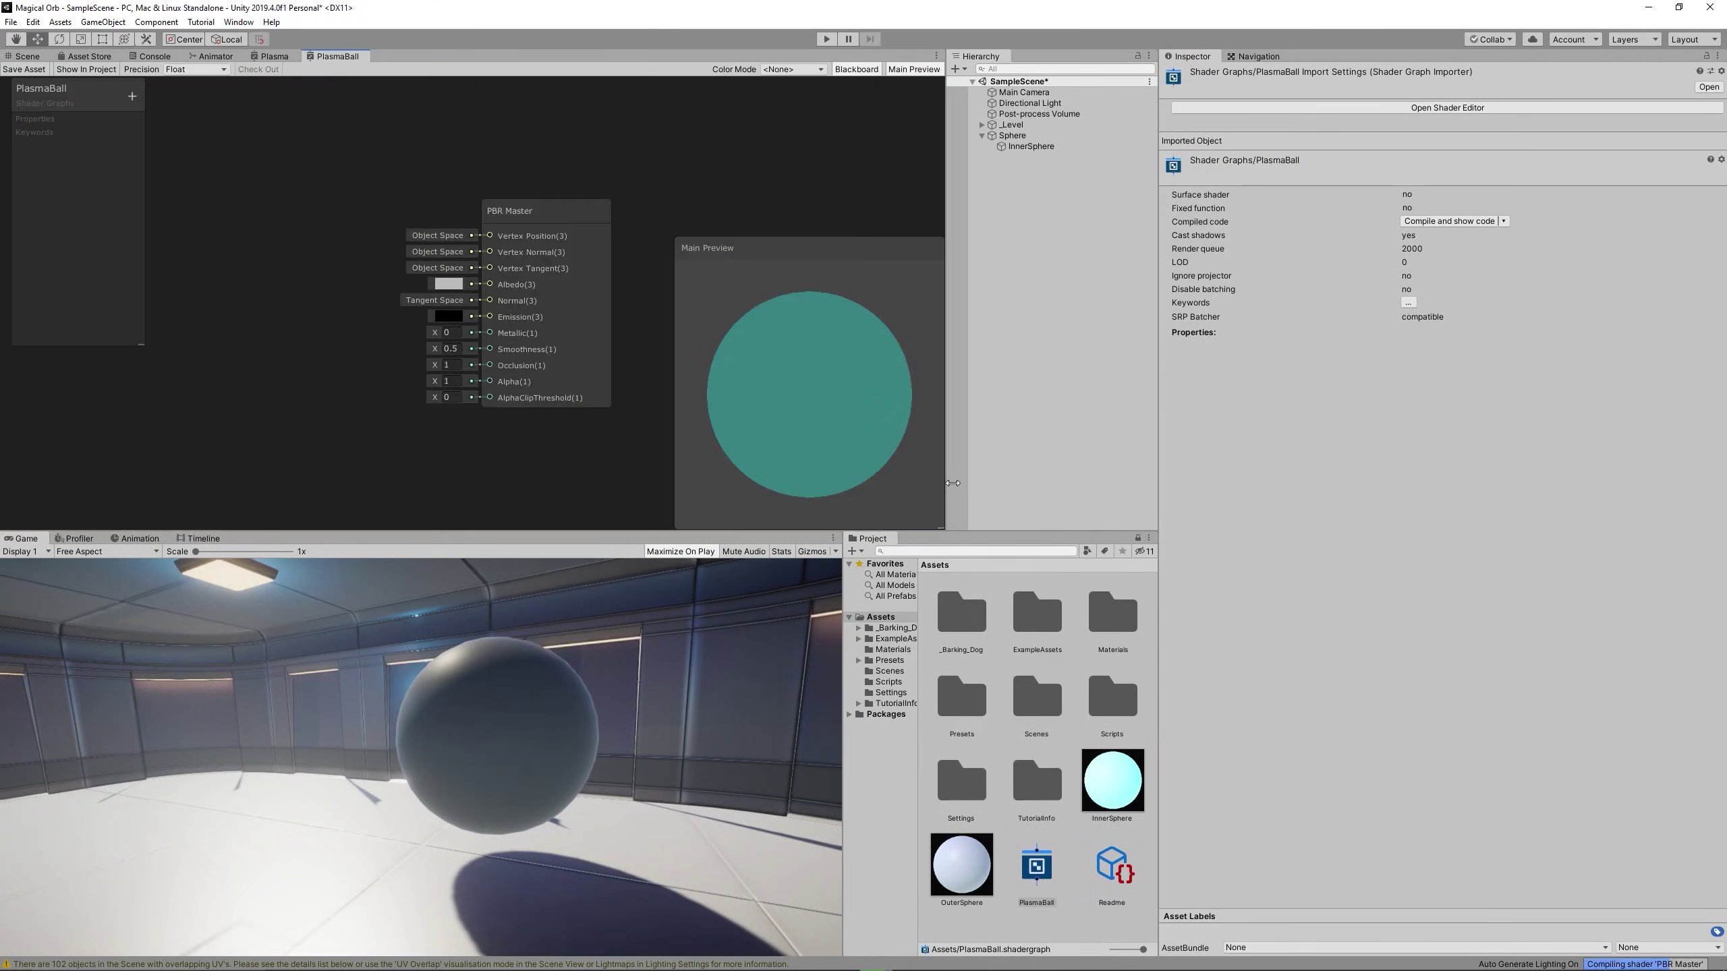
{"action": "left_click_drag", "start_coordinate": [952, 483], "coordinate": [1168, 464]}
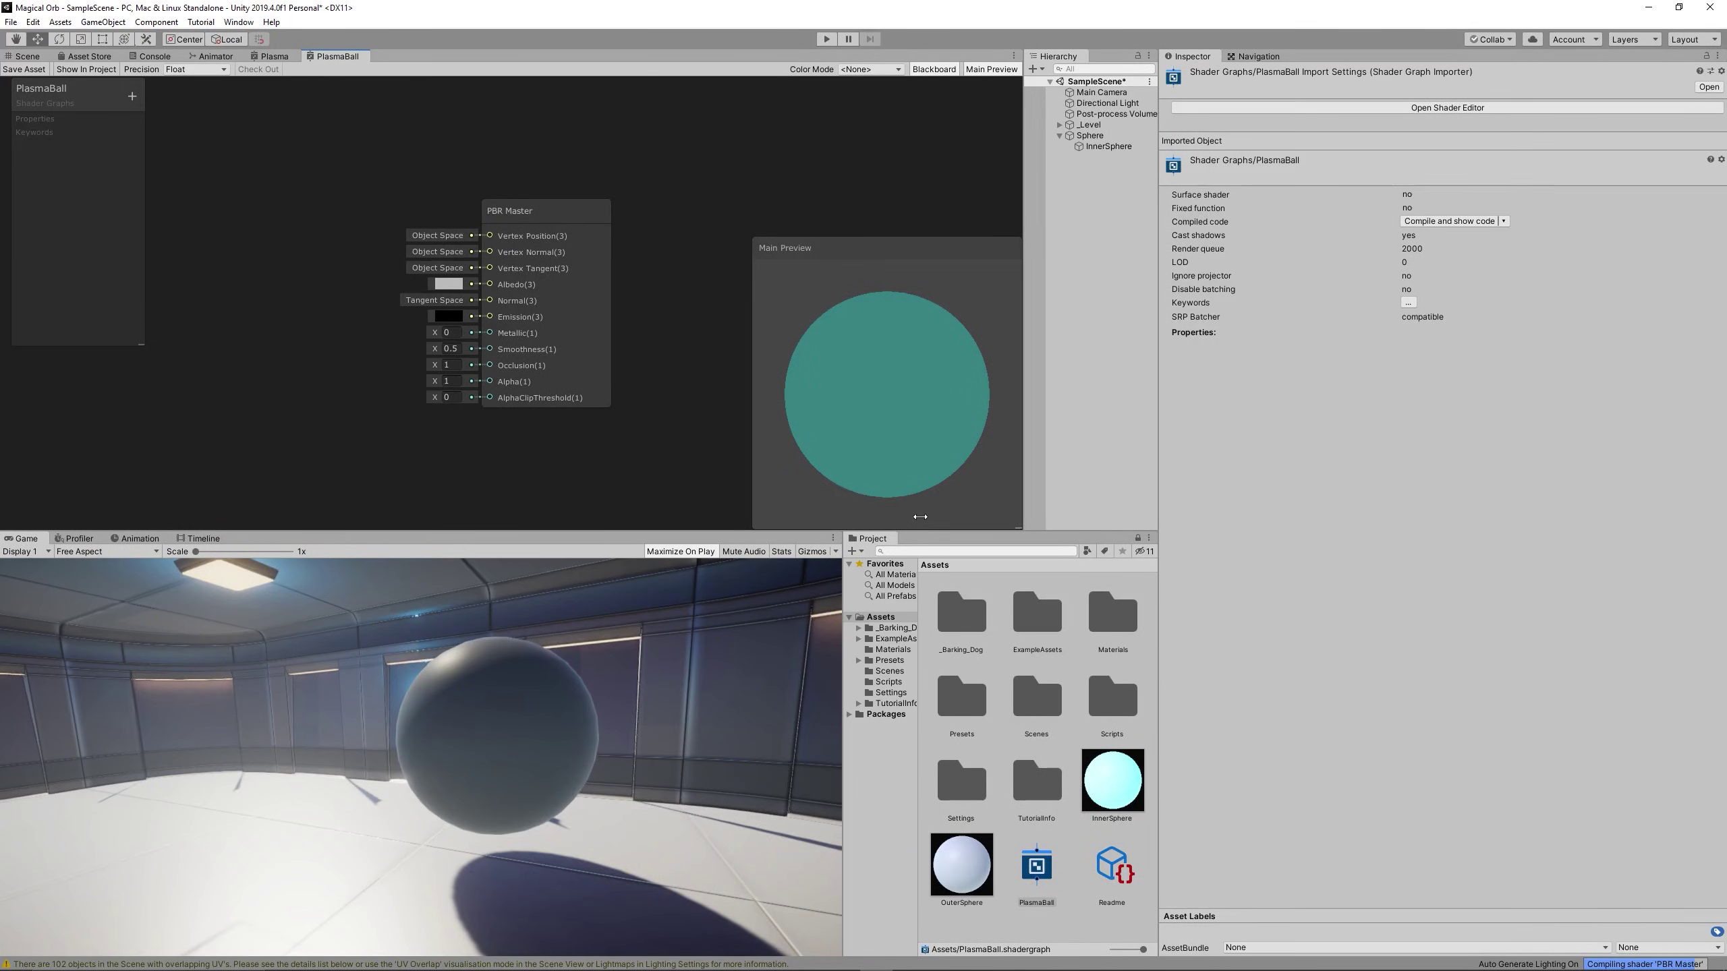
{"action": "left_click_drag", "start_coordinate": [843, 584], "coordinate": [1390, 423]}
{"action": "left_click_drag", "start_coordinate": [925, 531], "coordinate": [926, 608]}
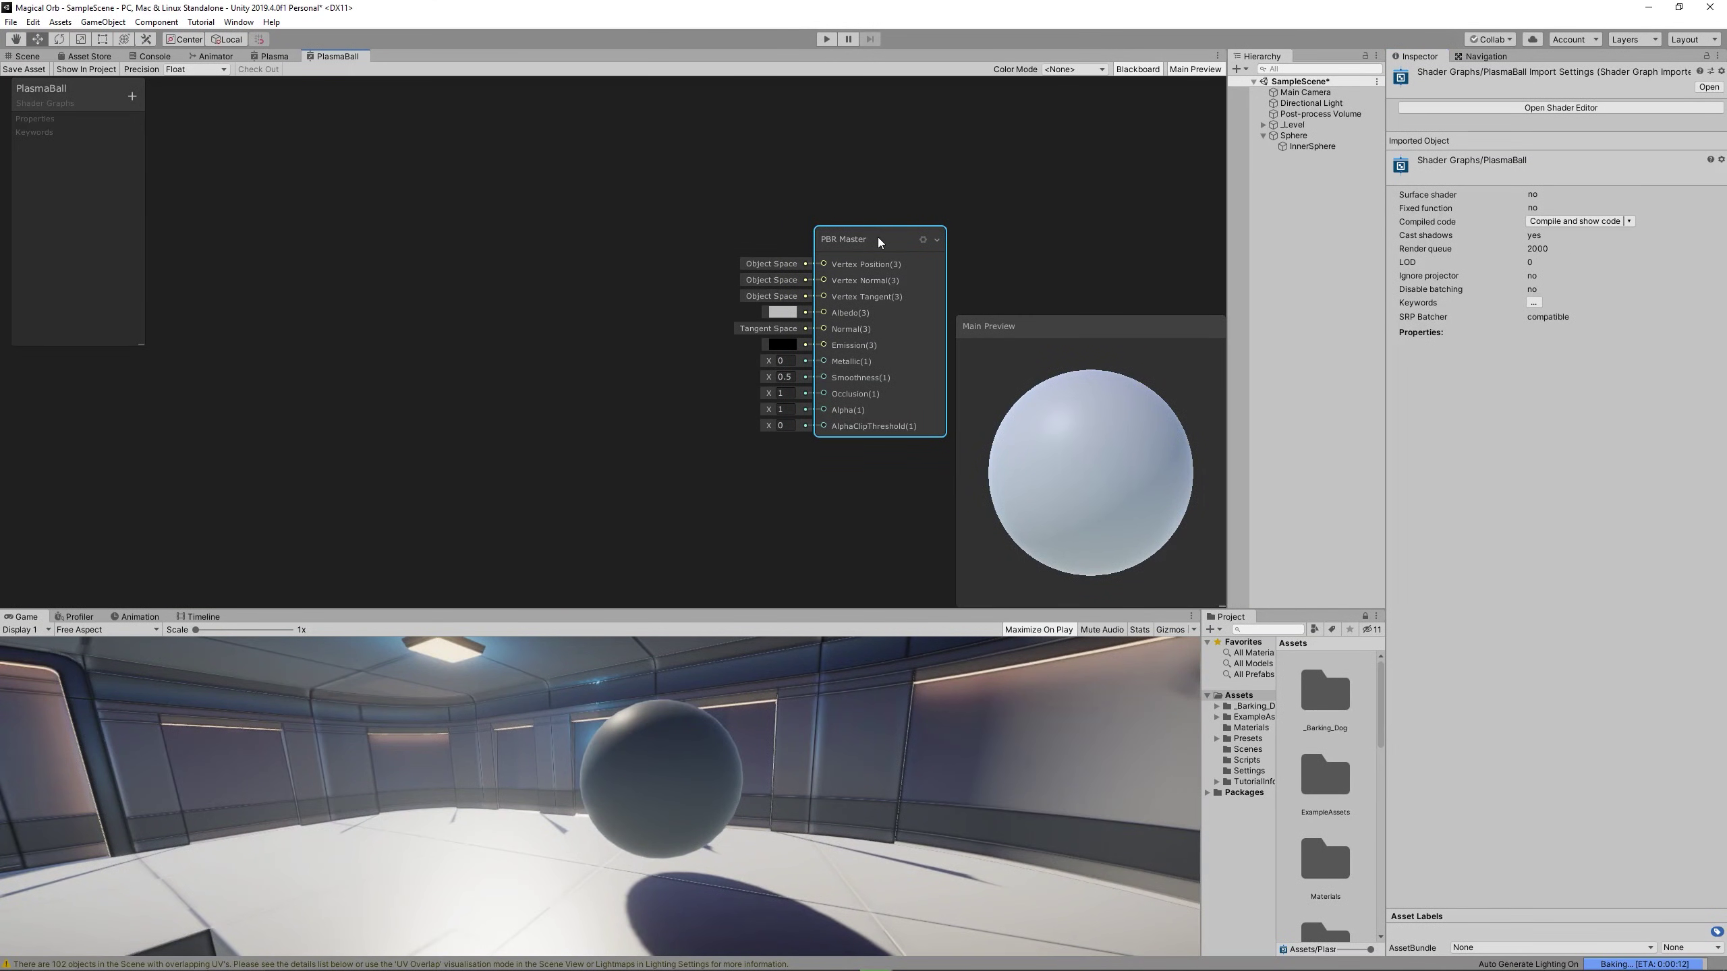
- Set the PBR Master's surface to Transparent and apply the PlasmaBall shader to the OuterSphere material
{"action": "left_click", "coordinate": [922, 239]}
{"action": "left_click_drag", "start_coordinate": [1223, 611], "coordinate": [1222, 661]}
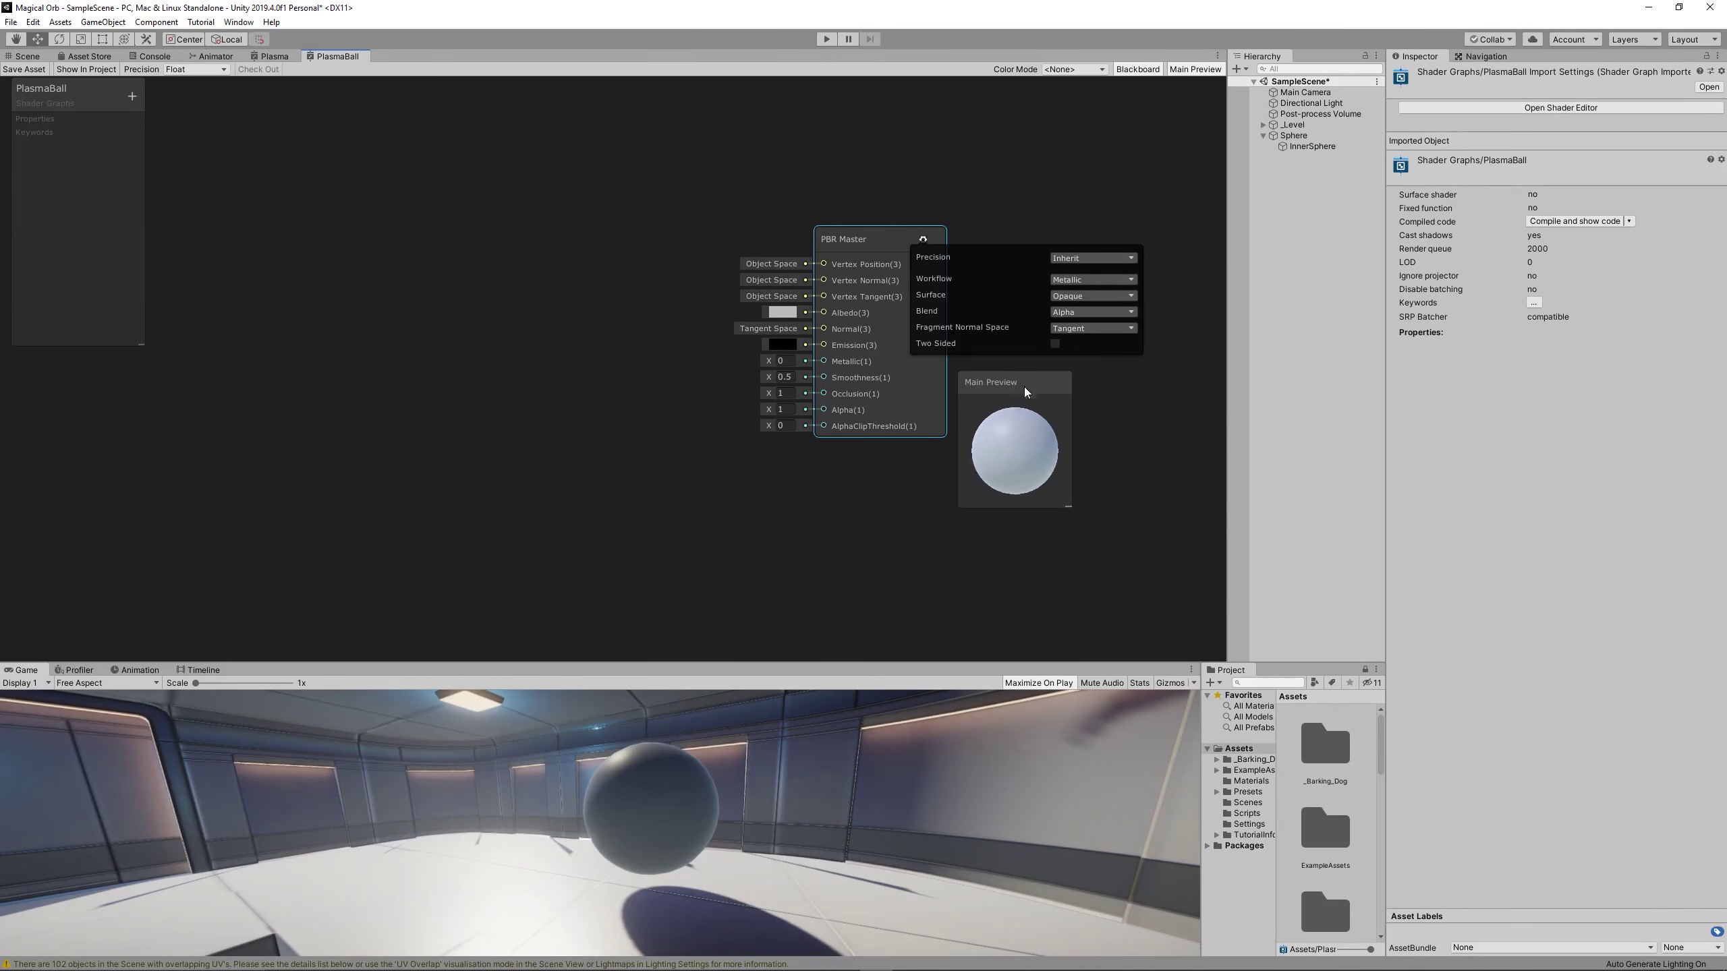
{"action": "left_click", "coordinate": [1093, 295]}
{"action": "left_click", "coordinate": [1081, 324]}
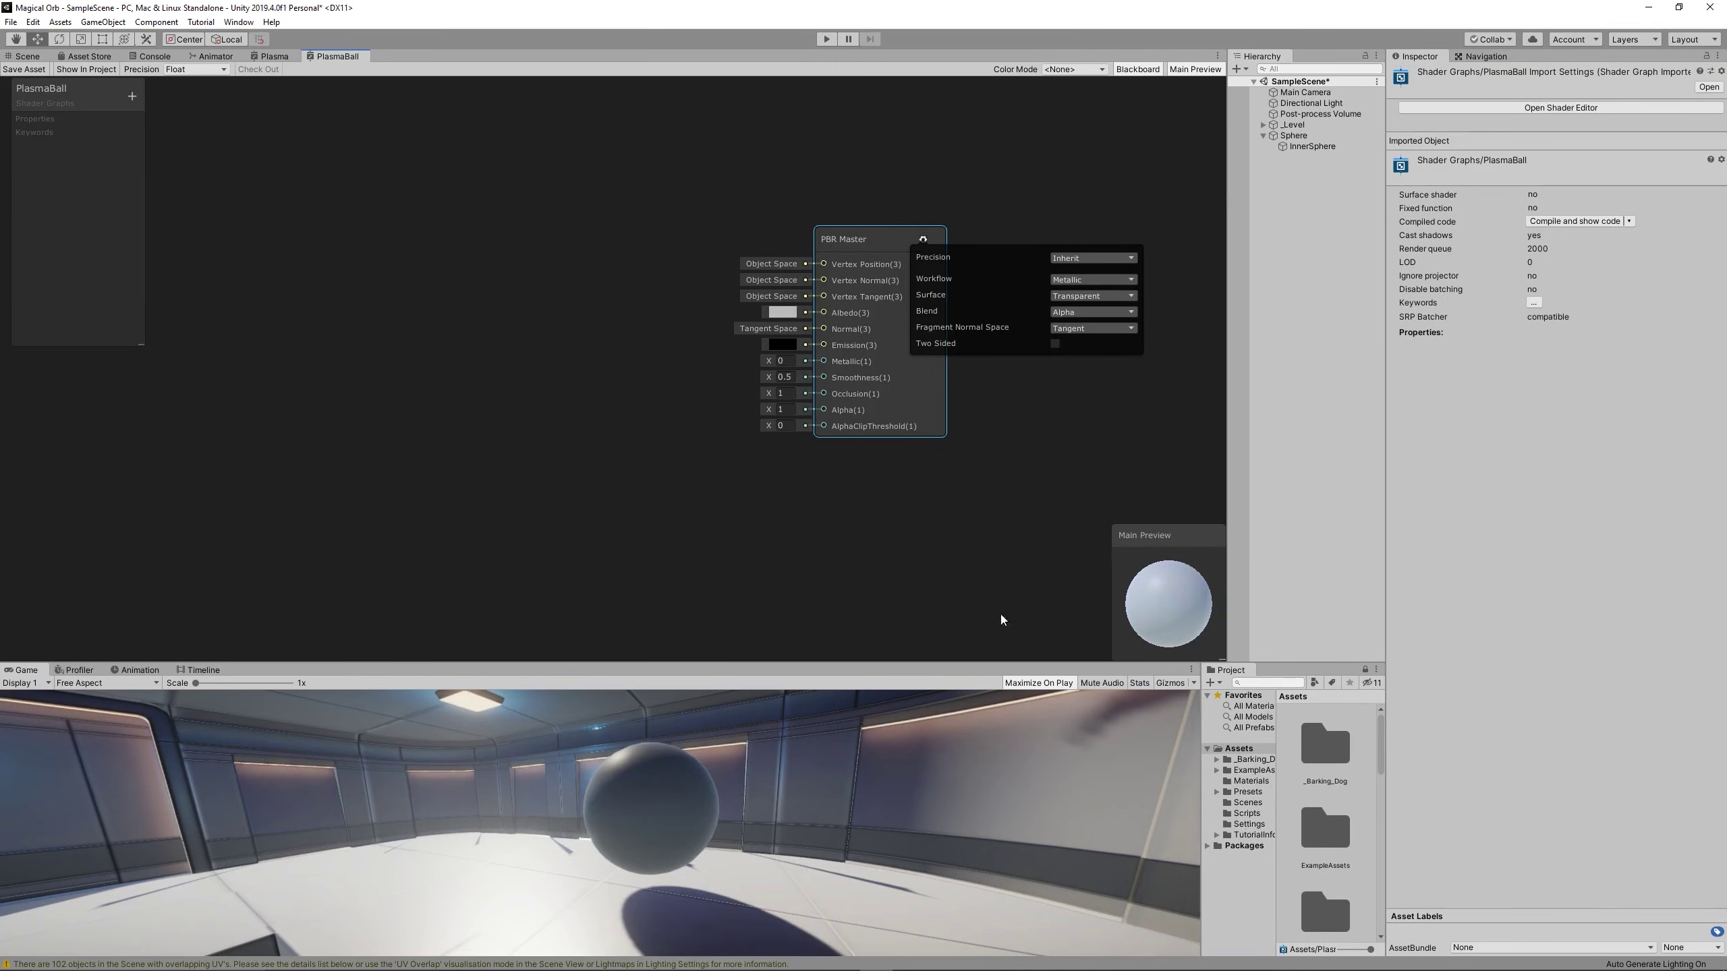
{"action": "scroll", "coordinate": [1354, 791], "scroll_direction": "down", "scroll_amount": 10}
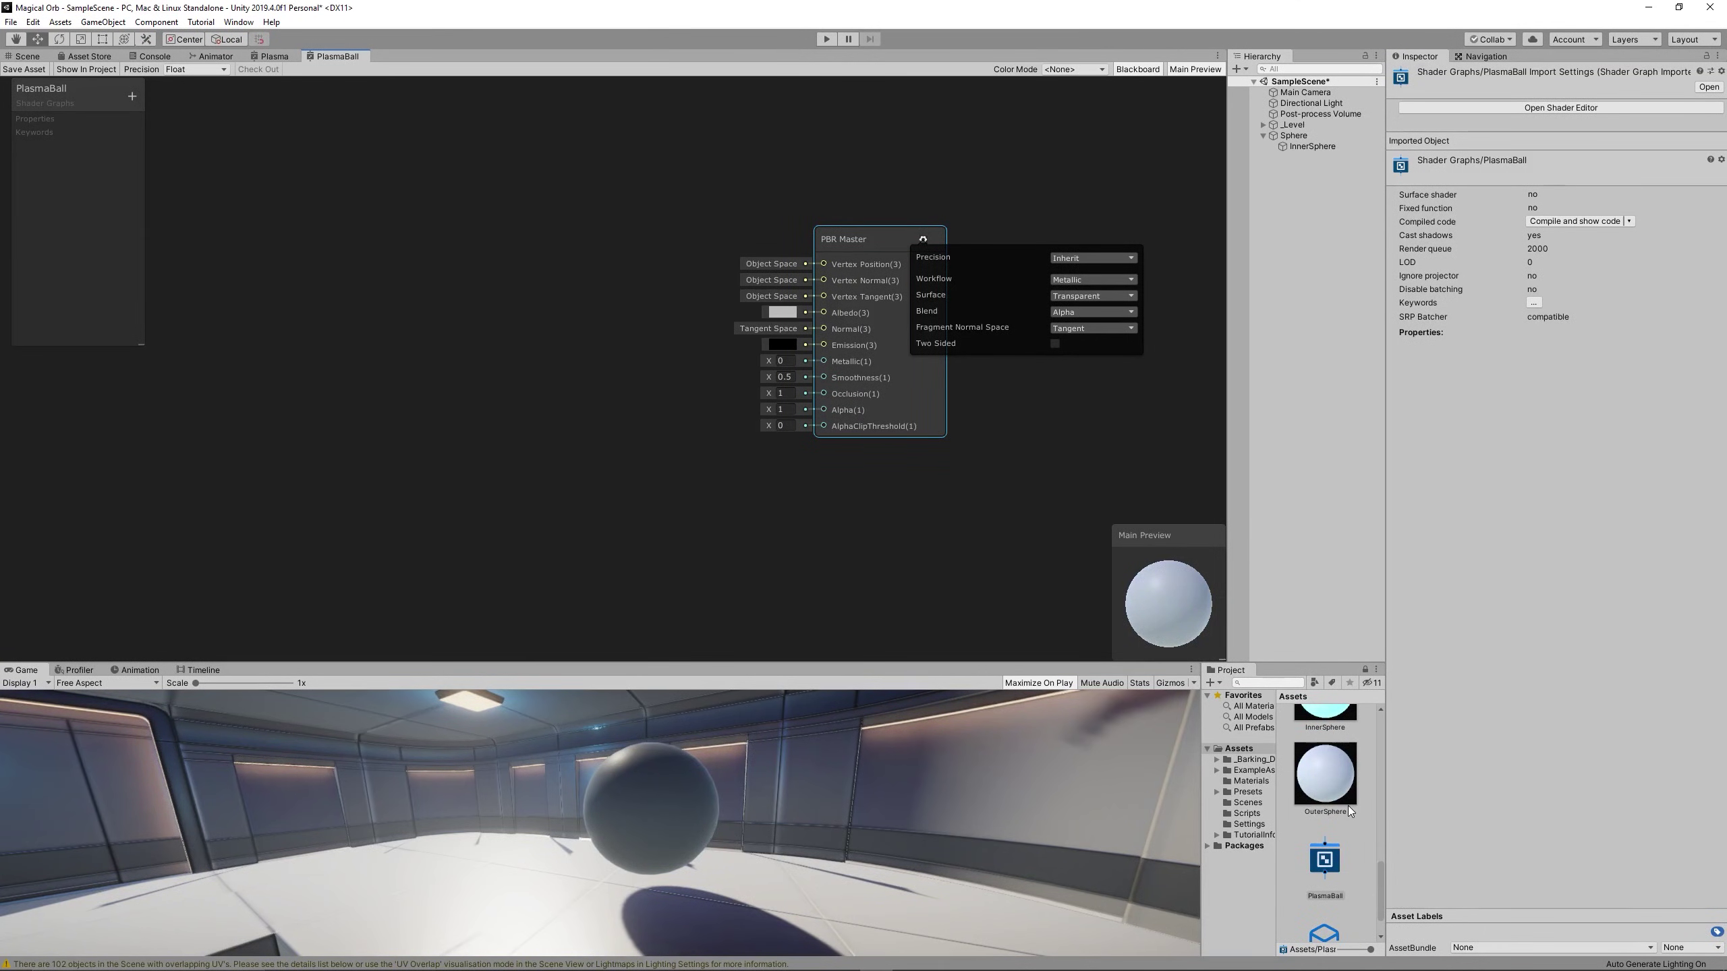
{"action": "left_click_drag", "start_coordinate": [1328, 860], "coordinate": [1311, 148]}
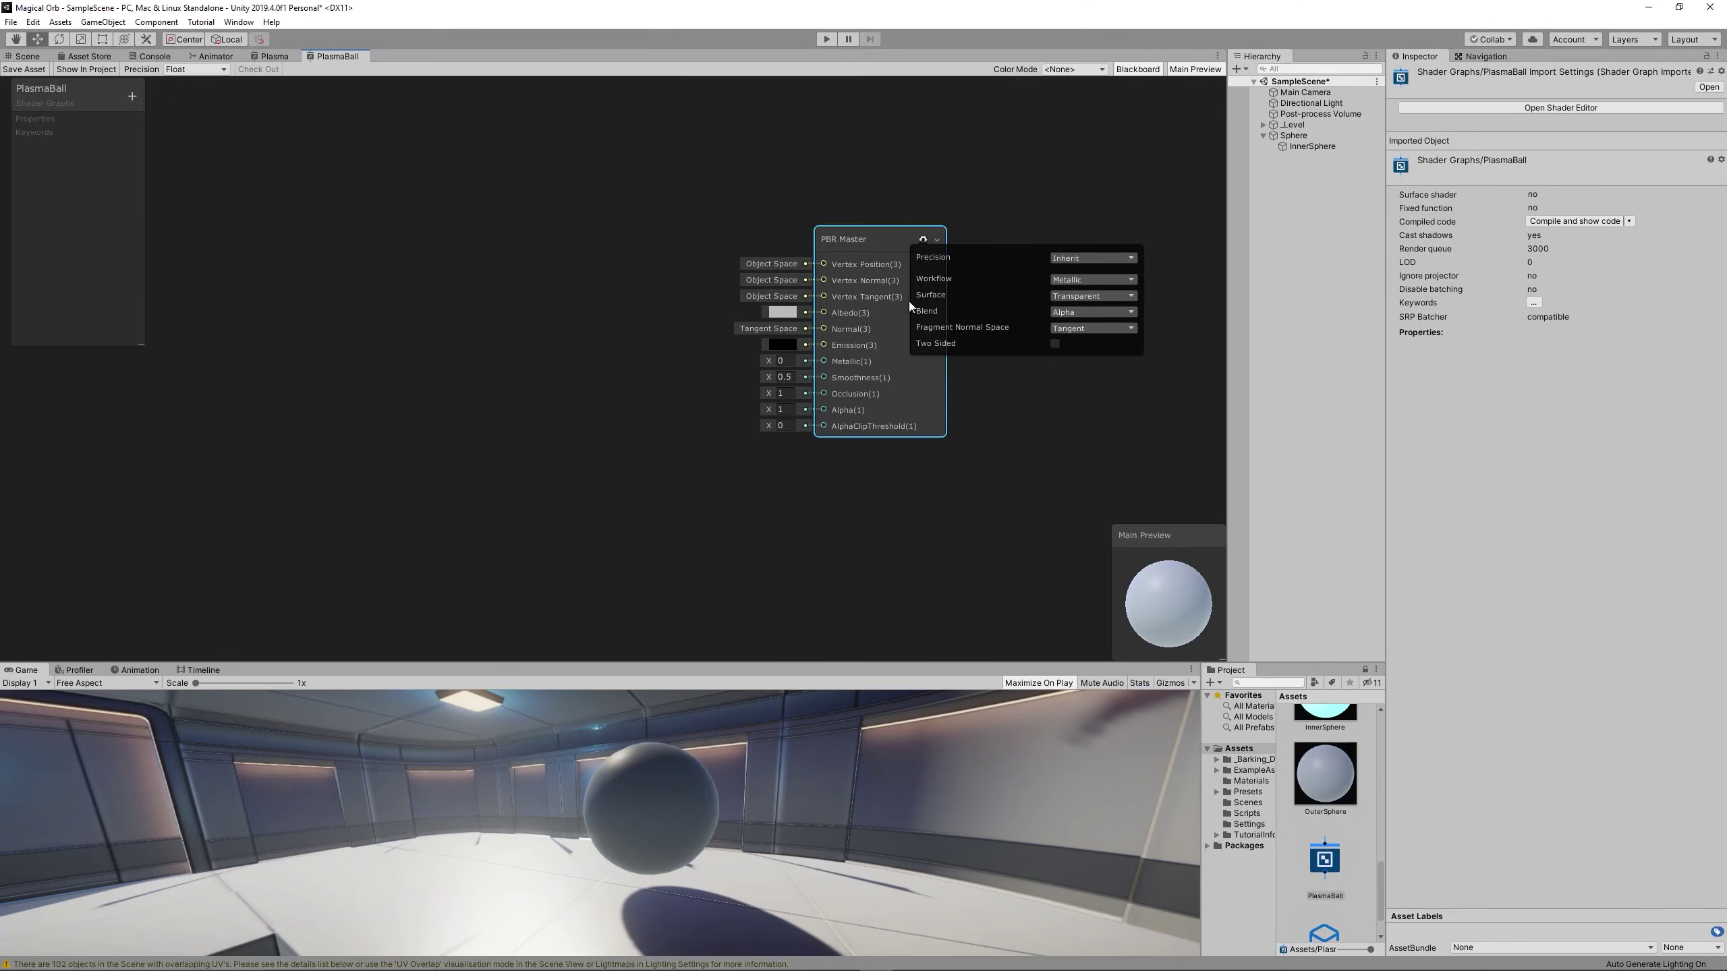
- Add a Screen Position node to the PlasmaBall graph, well before the PBR Master node
{"action": "right_click", "coordinate": [513, 246]}
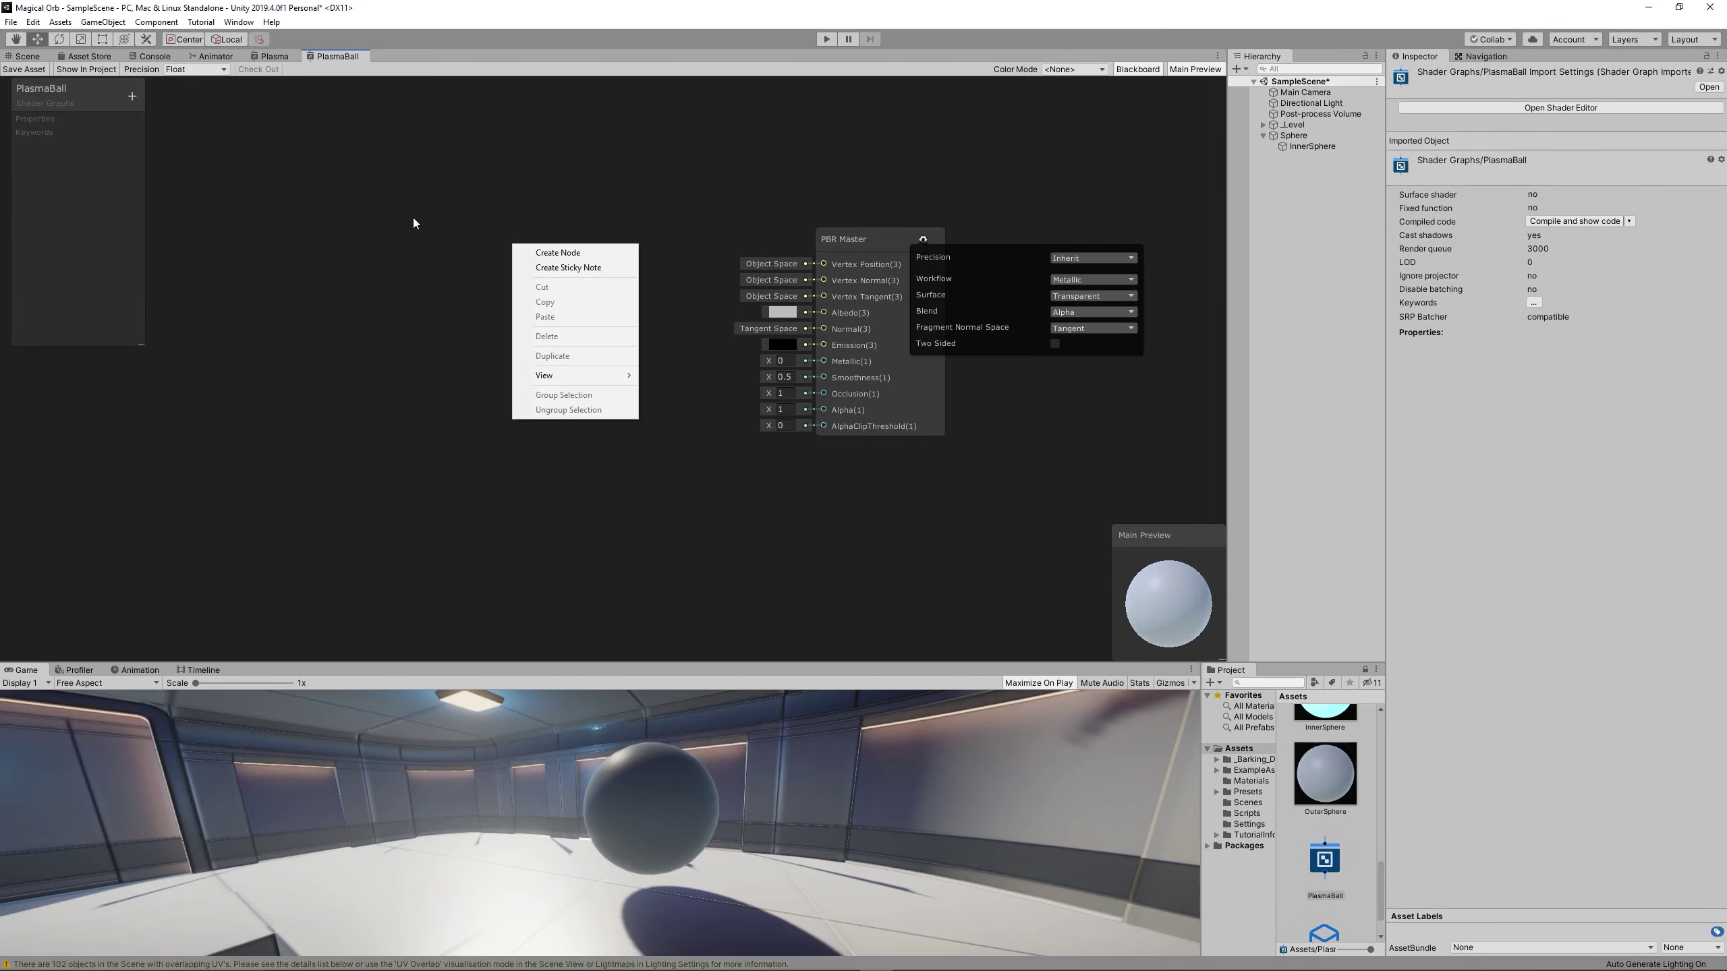
{"action": "left_click", "coordinate": [563, 252]}
{"action": "type", "text": "scree"}
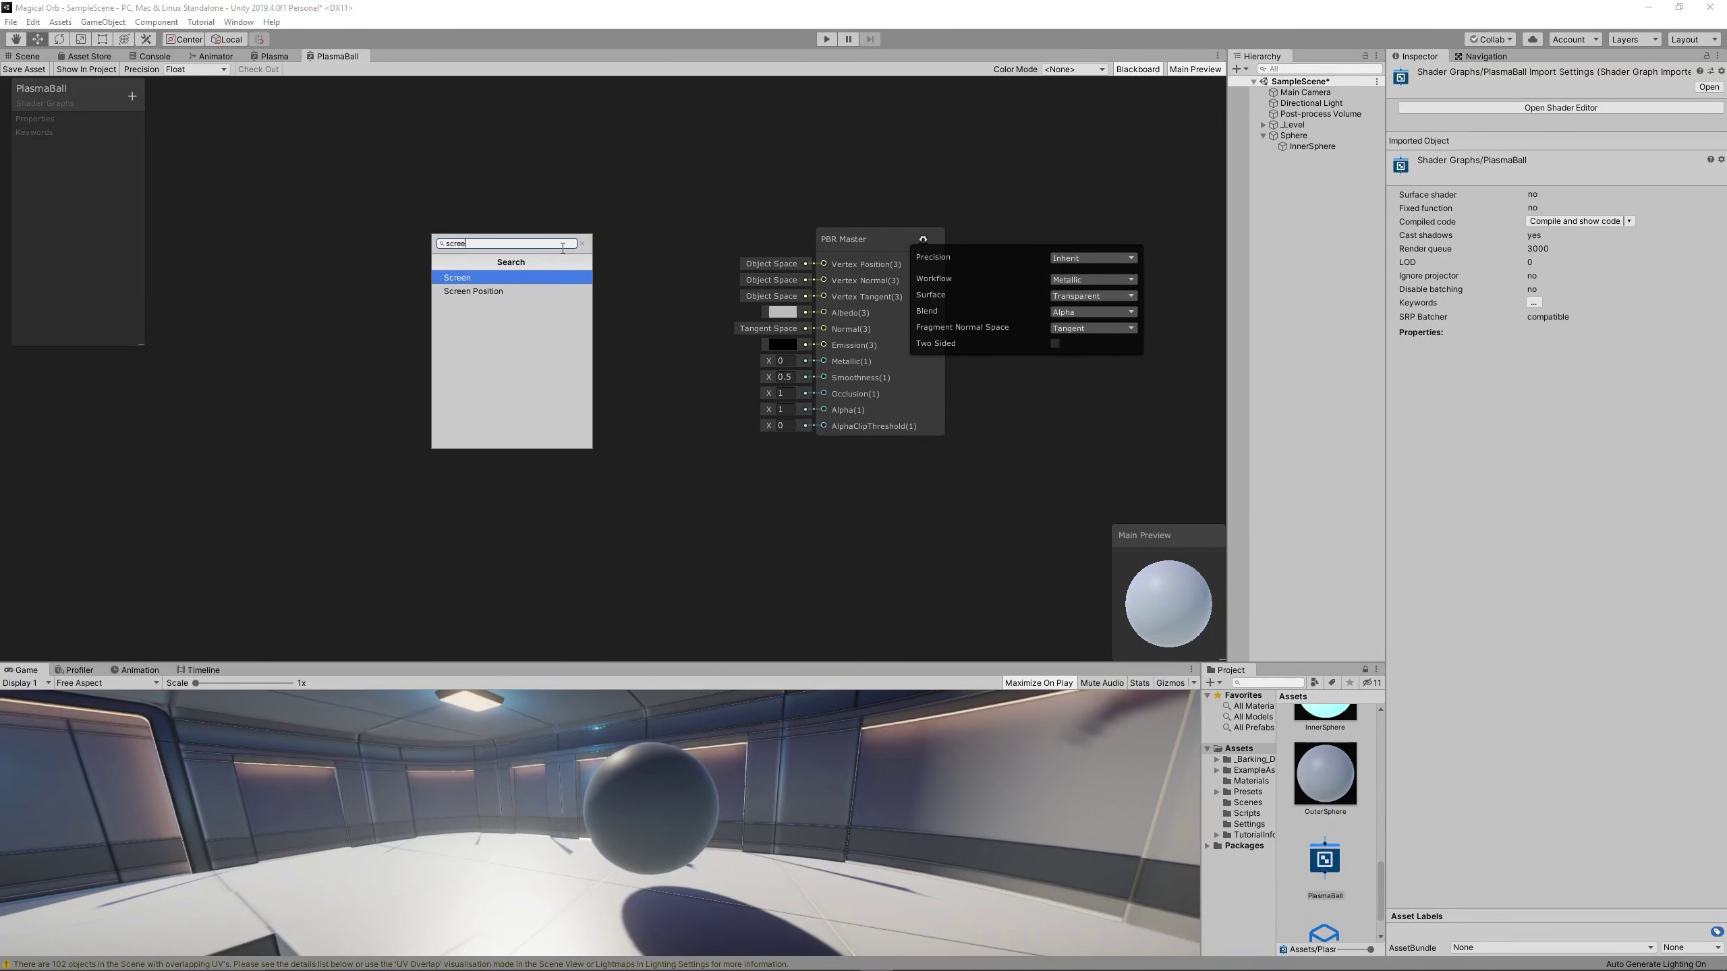
{"action": "left_click", "coordinate": [516, 291]}
{"action": "left_click_drag", "start_coordinate": [532, 305], "coordinate": [340, 200]}
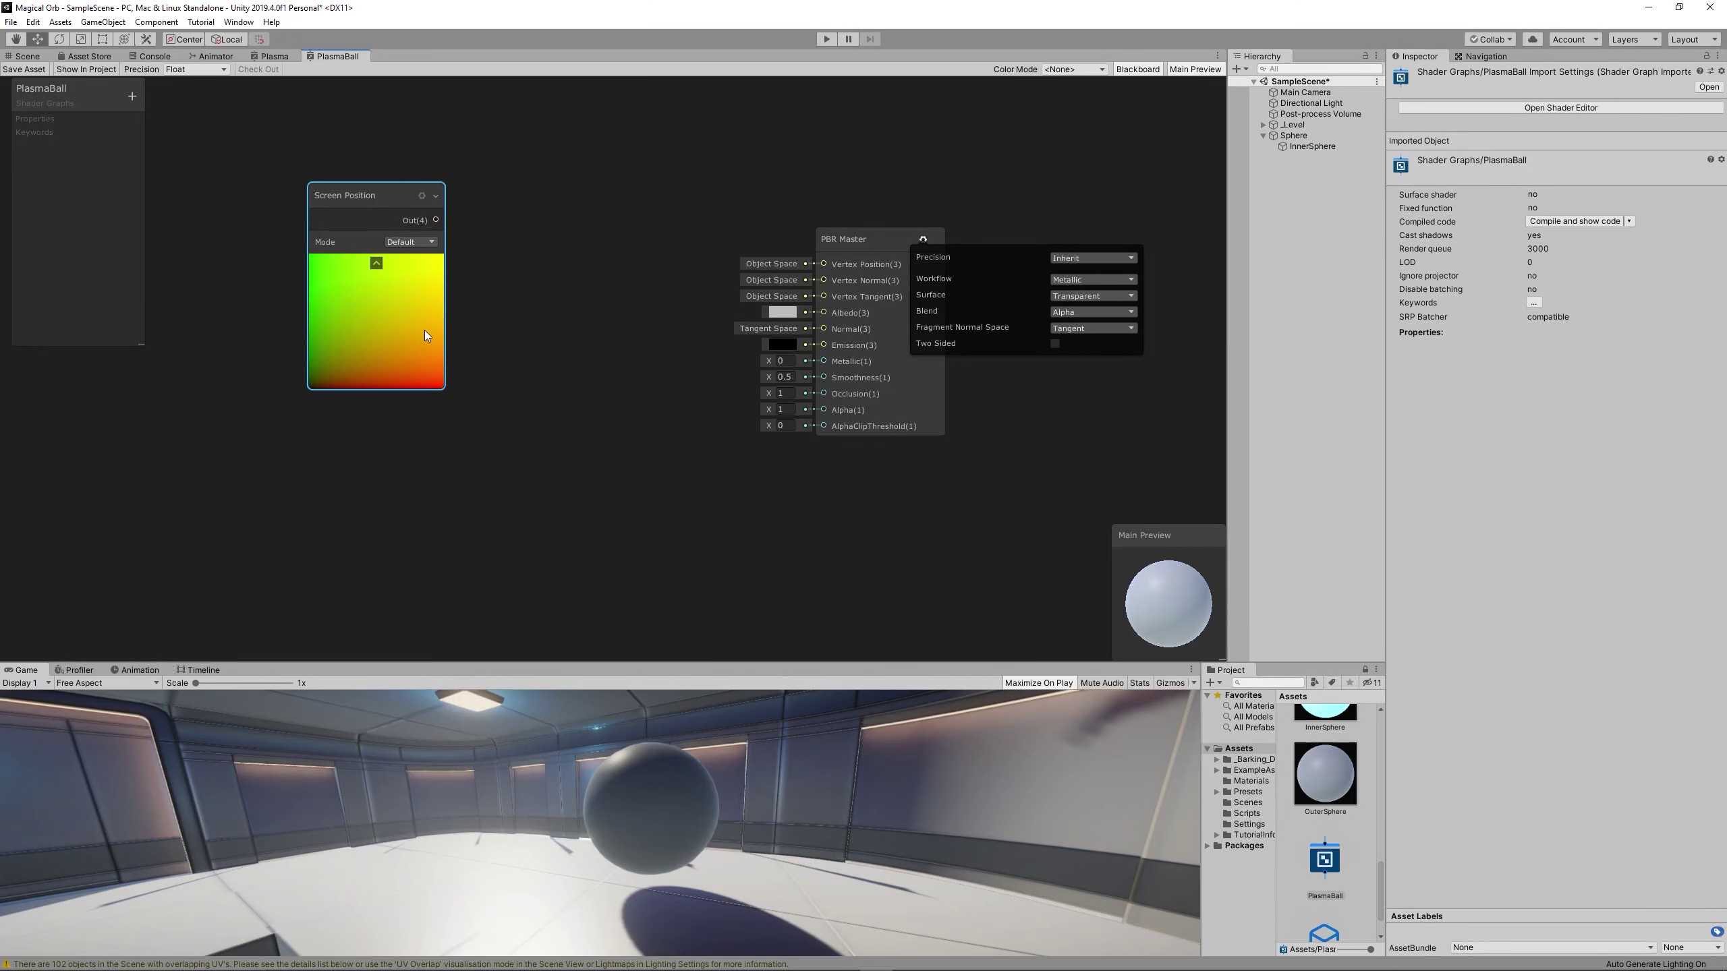
- Add a Scene Color node and wire it between the Screen Position output and the PBR Master's Emission input
{"action": "key", "text": "space"}
{"action": "type", "text": "co"}
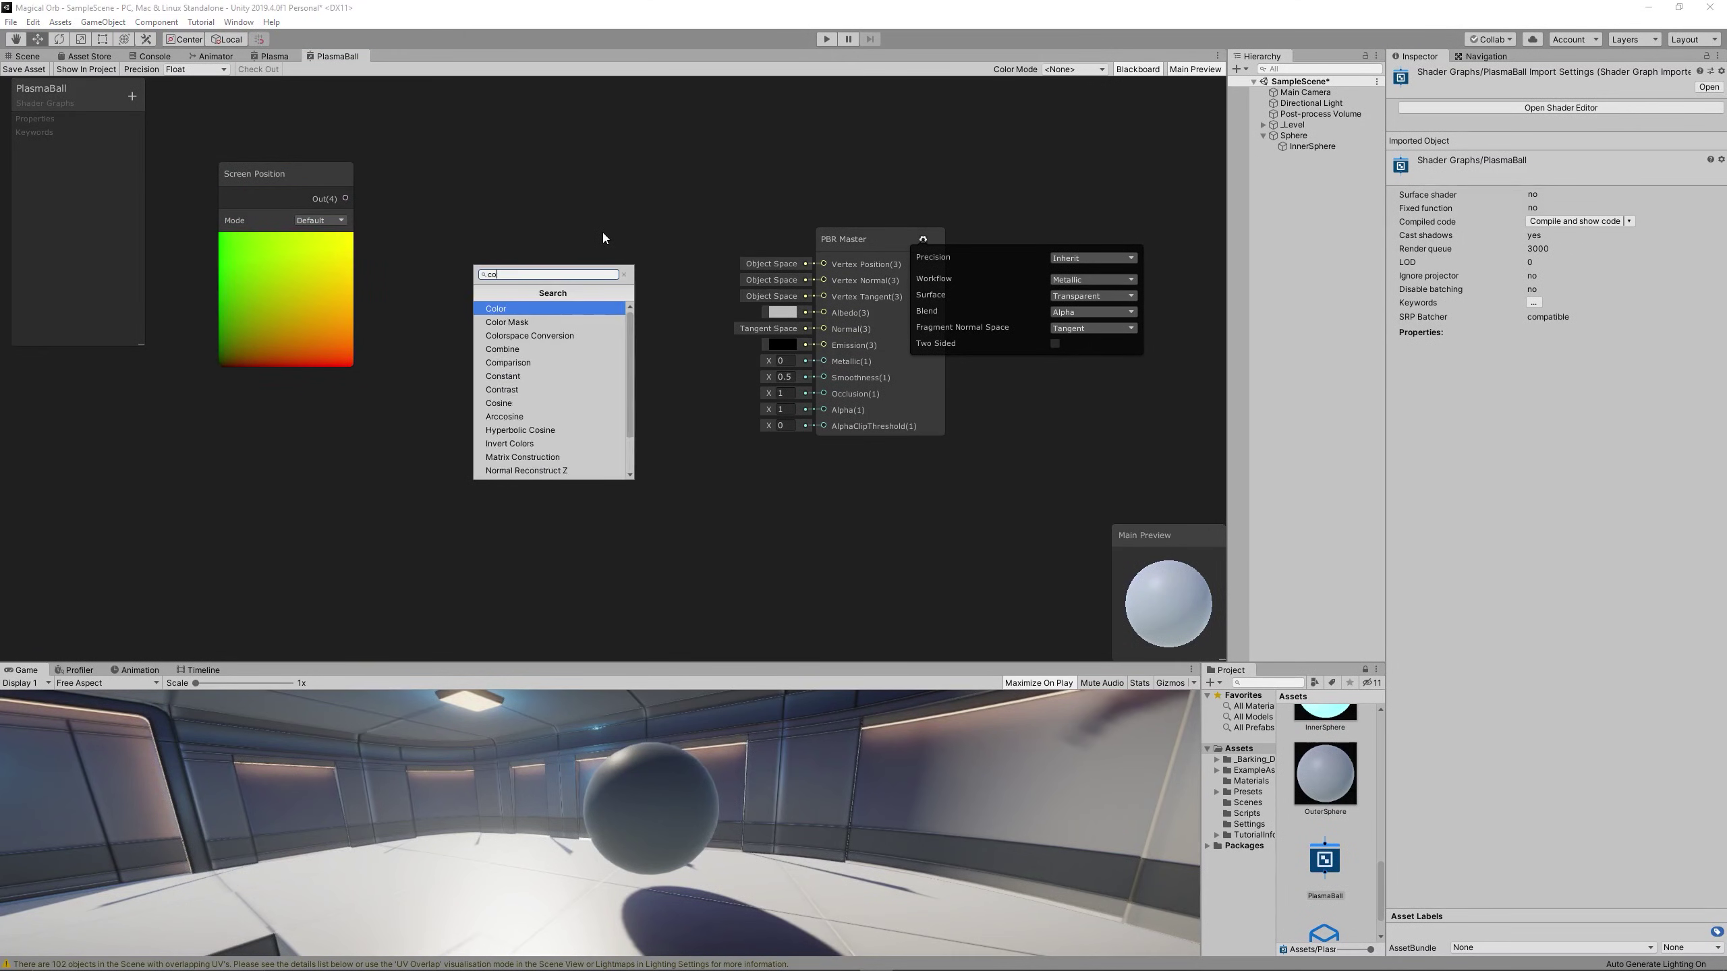
{"action": "key", "text": "BackSpace"}
{"action": "key", "text": "BackSpace"}
{"action": "type", "text": "sce"}
{"action": "key", "text": "Down"}
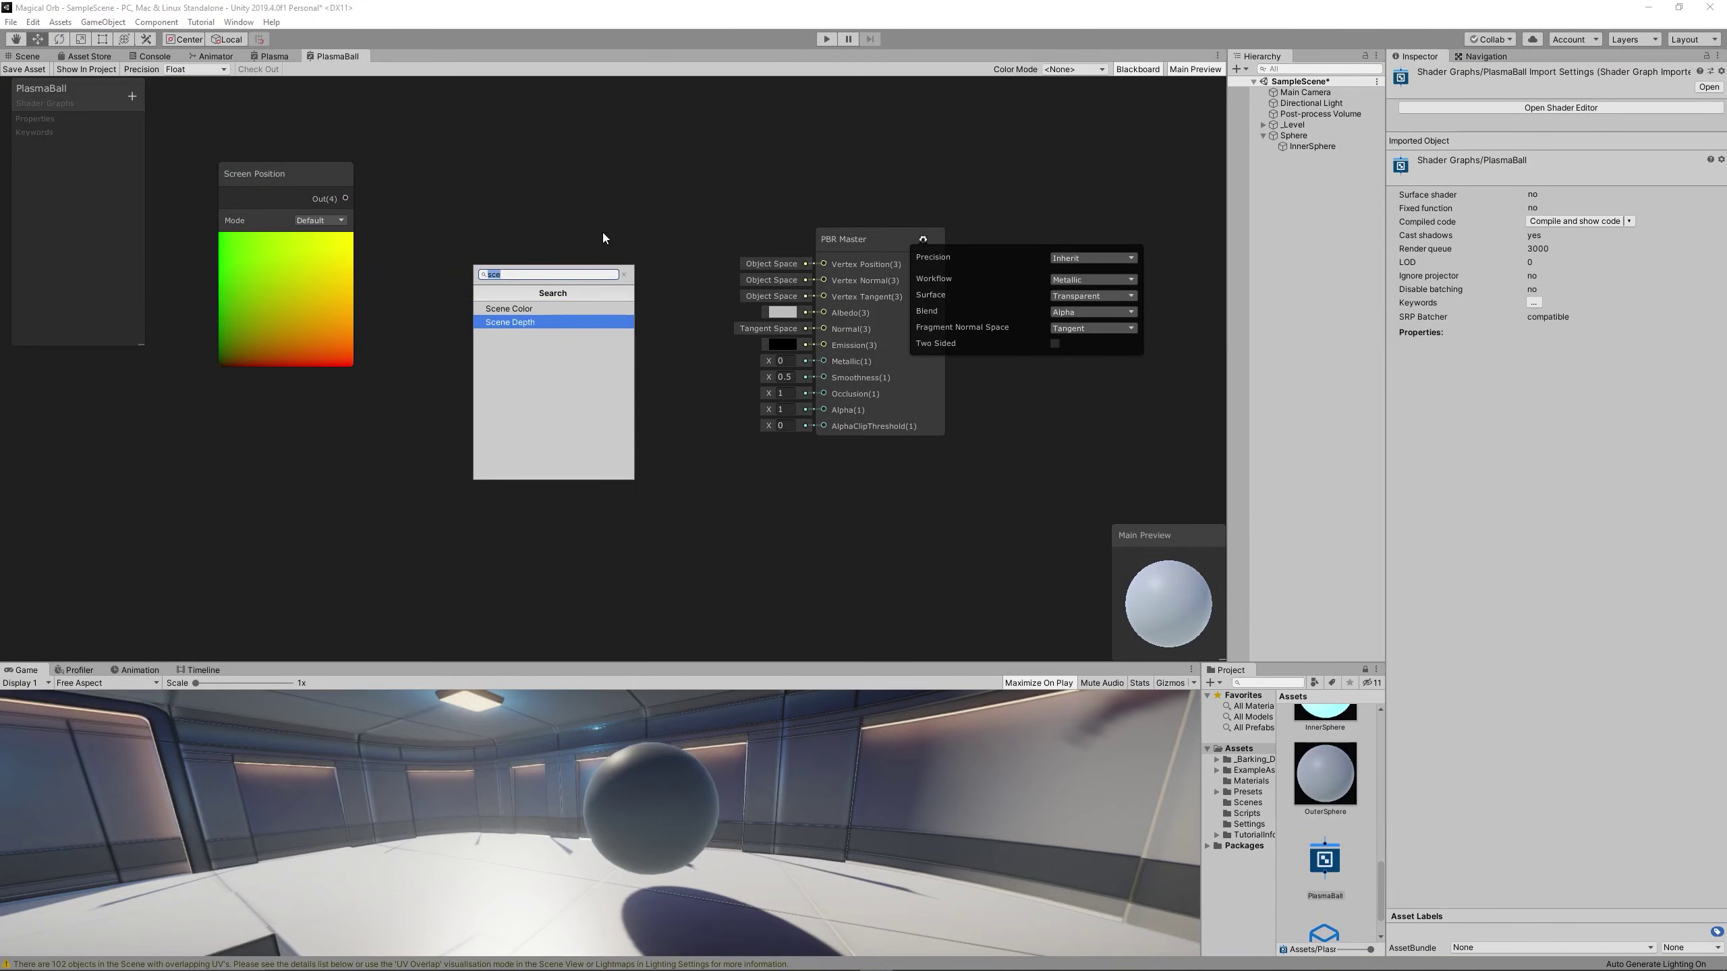
{"action": "key", "text": "Up"}
{"action": "key", "text": "Return"}
{"action": "left_click_drag", "start_coordinate": [346, 198], "coordinate": [565, 326]}
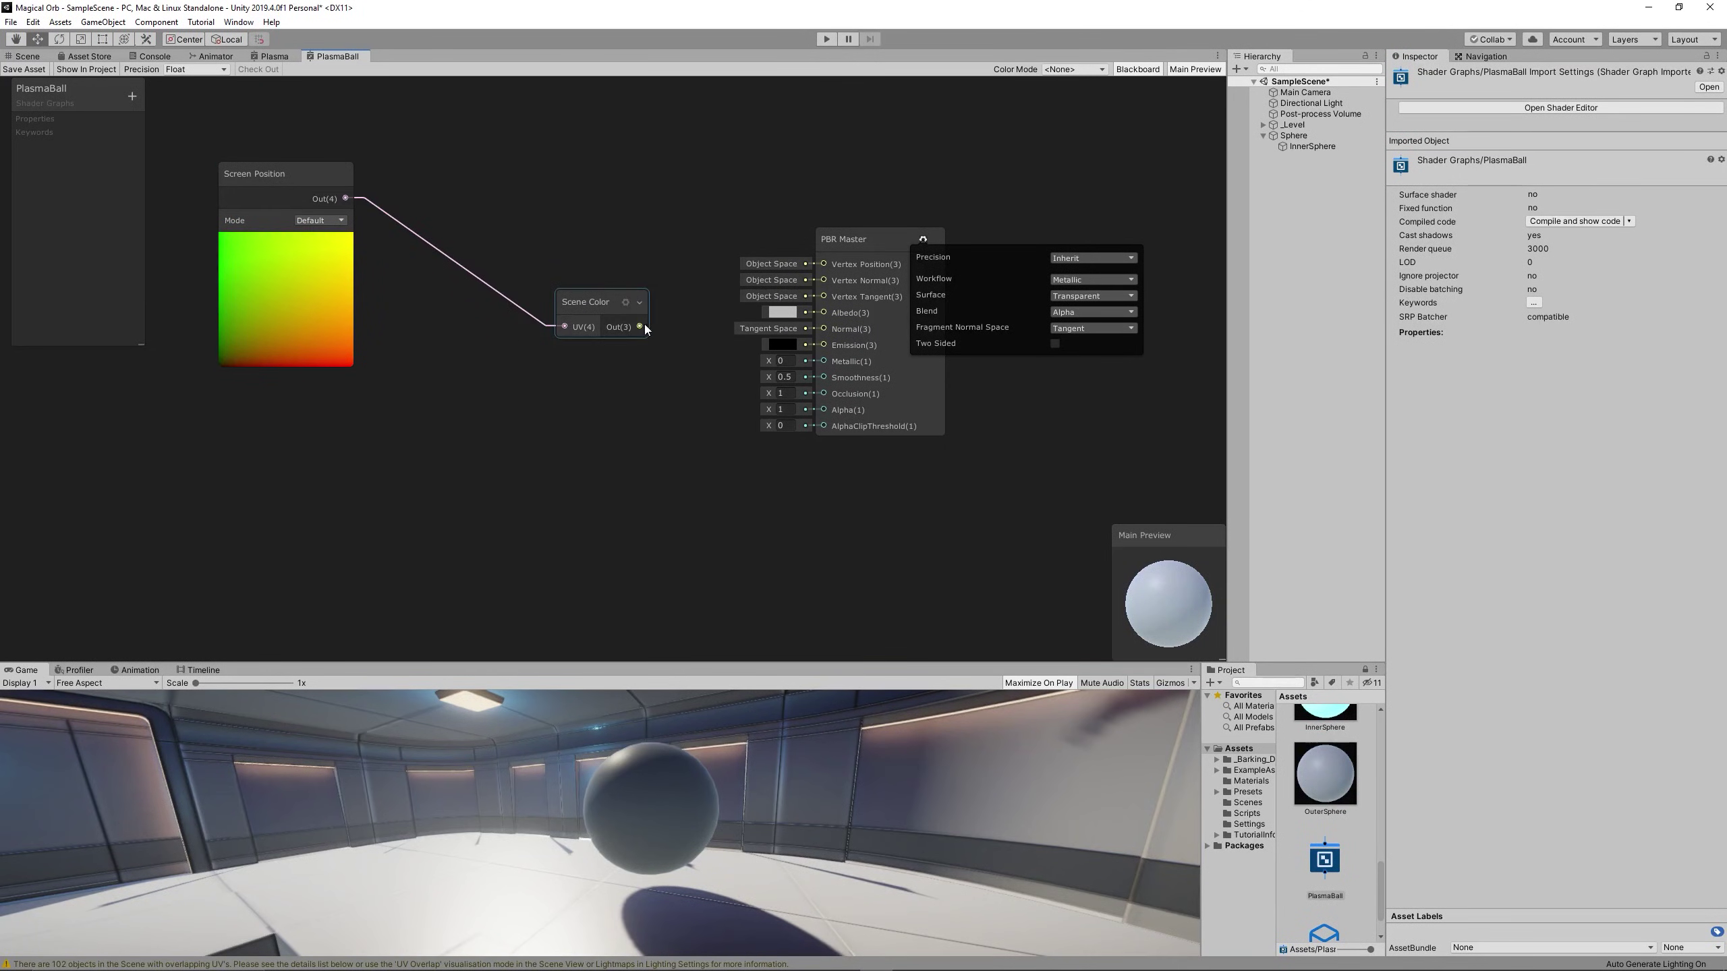
{"action": "left_click_drag", "start_coordinate": [793, 344], "coordinate": [798, 345]}
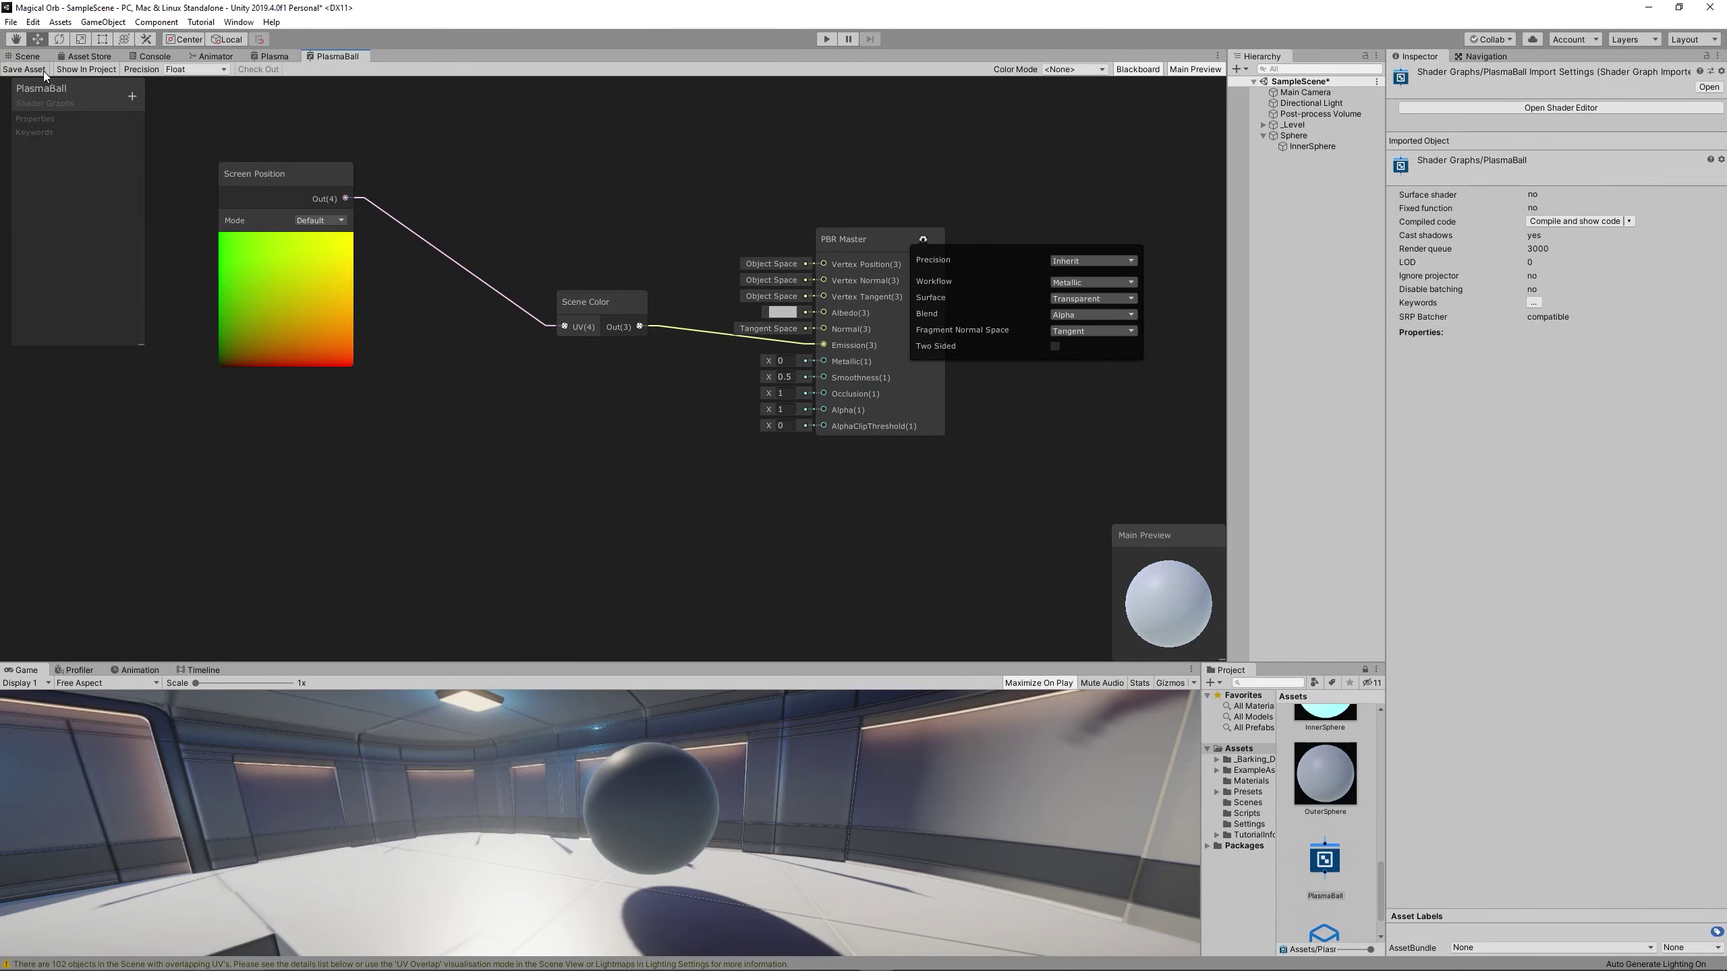
- Assign the OuterSphere material to the outer Sphere object and check it in the scene
{"action": "left_click_drag", "start_coordinate": [1336, 787], "coordinate": [1302, 135]}
{"action": "left_click", "coordinate": [1302, 136]}
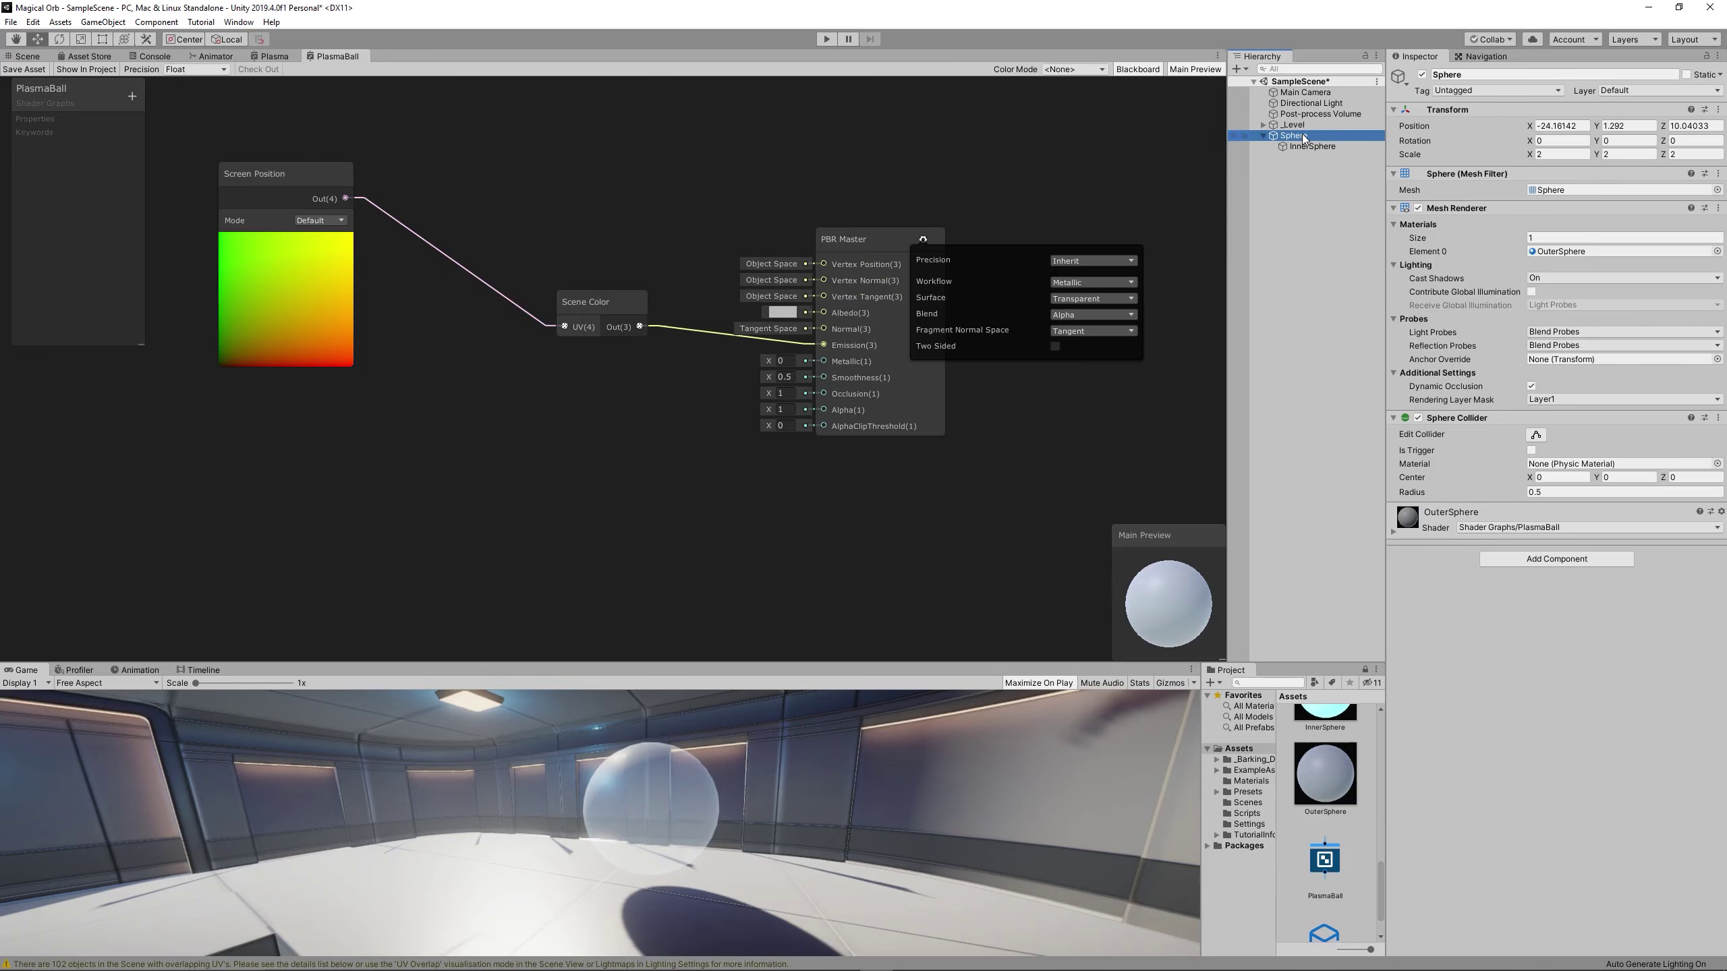
{"action": "left_click", "coordinate": [28, 57]}
- Select the electric-power-lightning-texture-seamless asset, and move the Screen Position and Scene Color nodes into line with the Emission input
{"action": "scroll", "coordinate": [952, 264], "scroll_direction": "down", "scroll_amount": 3}
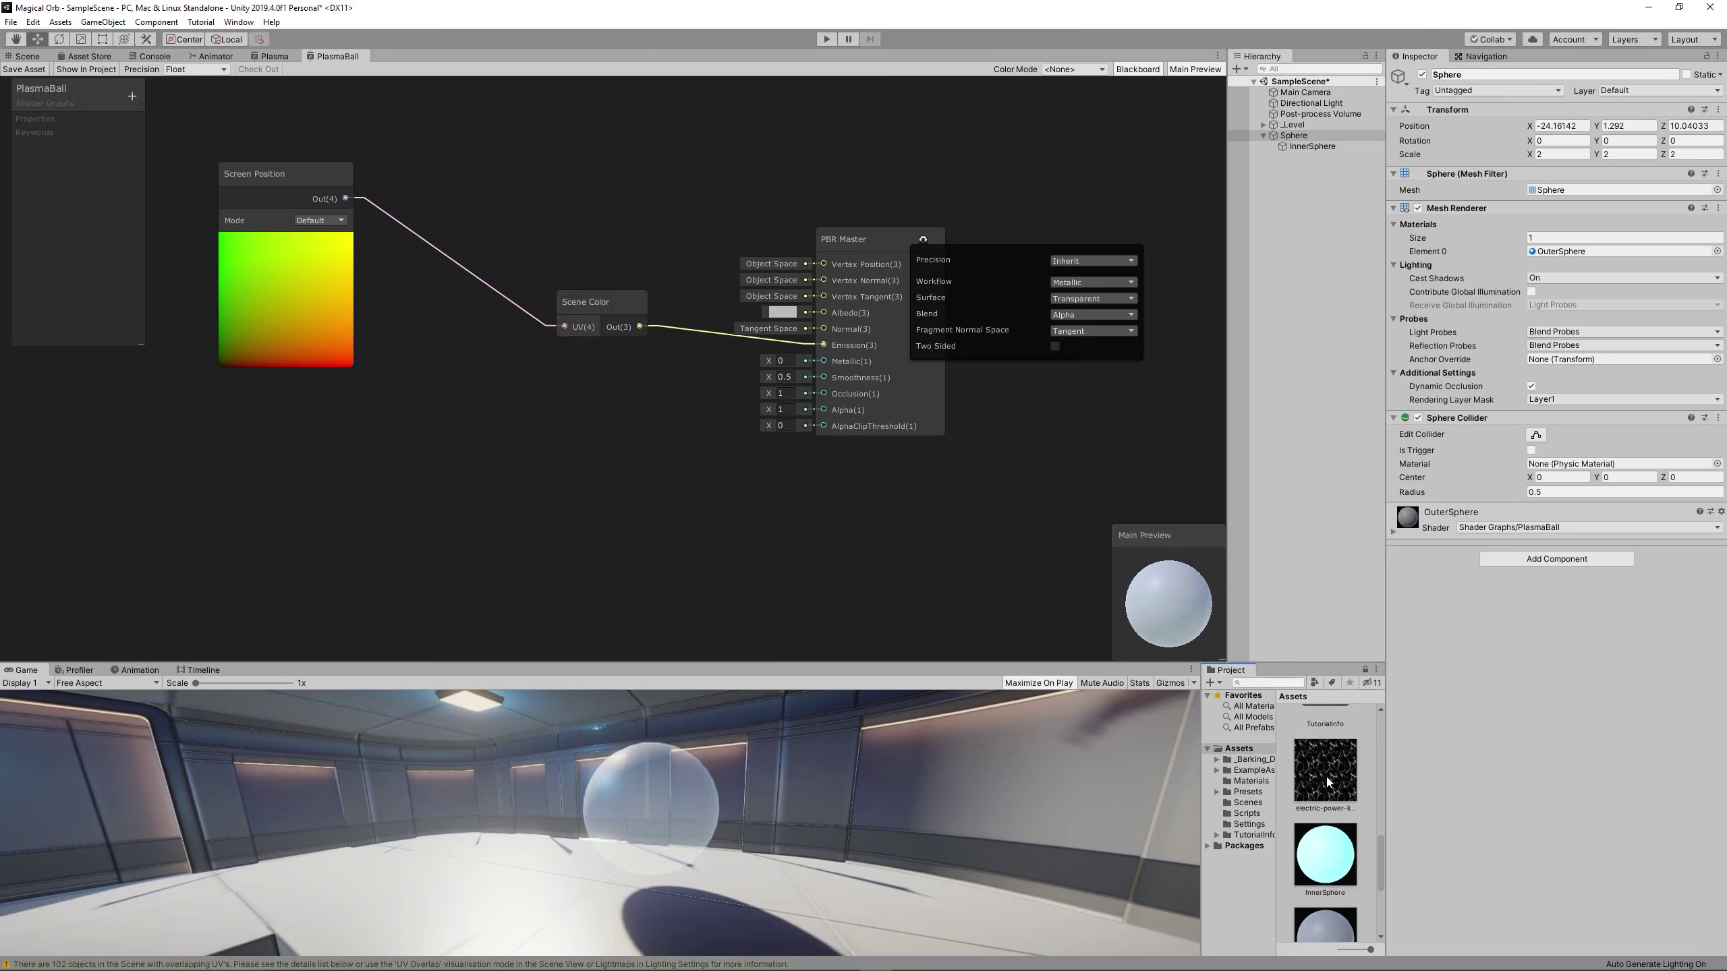
{"action": "left_click", "coordinate": [1326, 778]}
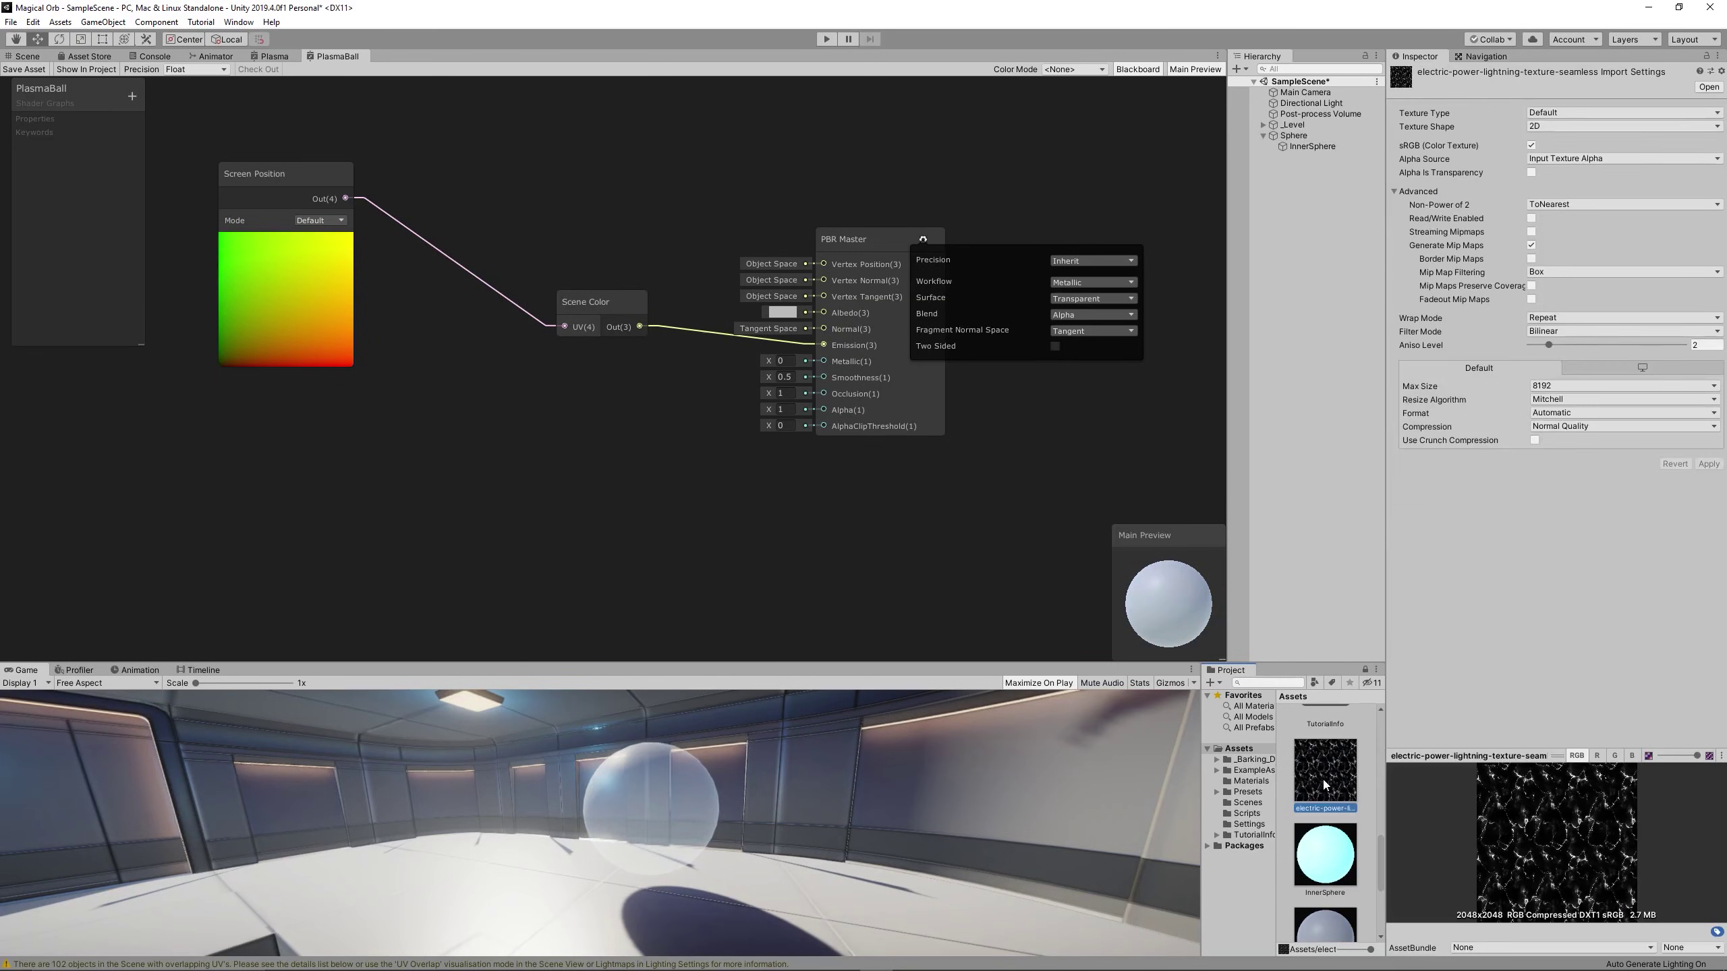
{"action": "middle_click_drag", "start_coordinate": [637, 452], "coordinate": [844, 486]}
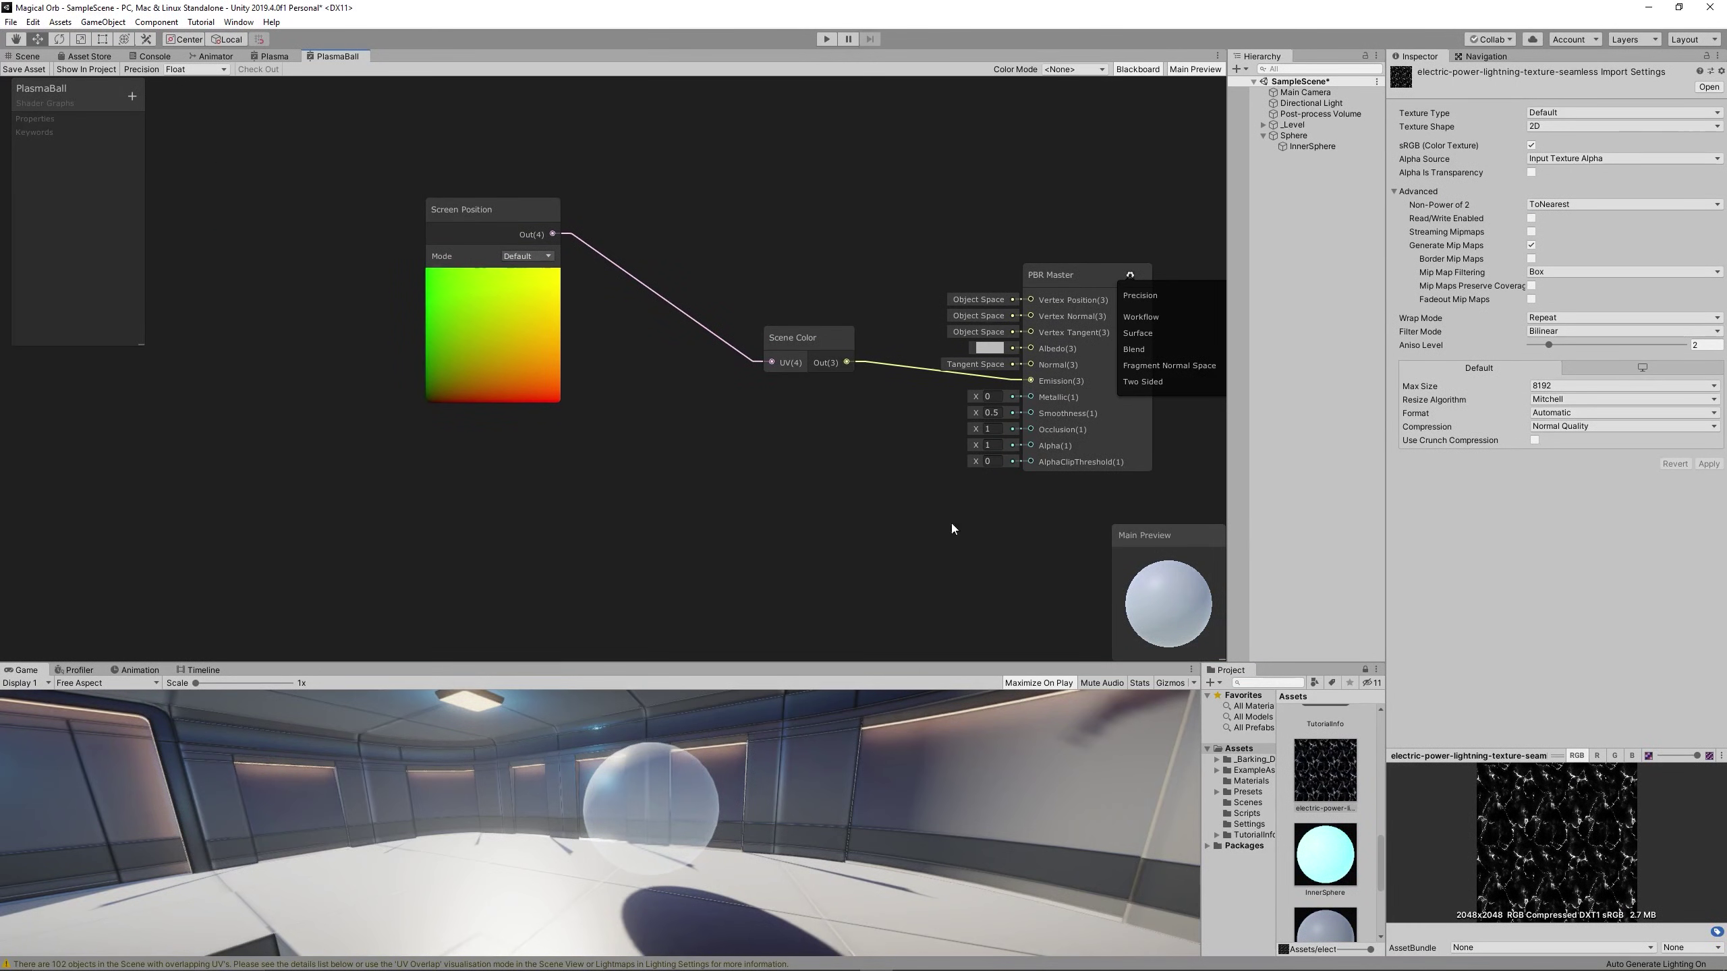
{"action": "left_click_drag", "start_coordinate": [520, 213], "coordinate": [671, 330]}
{"action": "left_click_drag", "start_coordinate": [803, 333], "coordinate": [828, 351]}
{"action": "scroll", "coordinate": [694, 268], "scroll_direction": "down", "scroll_amount": 3}
{"action": "middle_click_drag", "start_coordinate": [680, 260], "coordinate": [888, 338]}
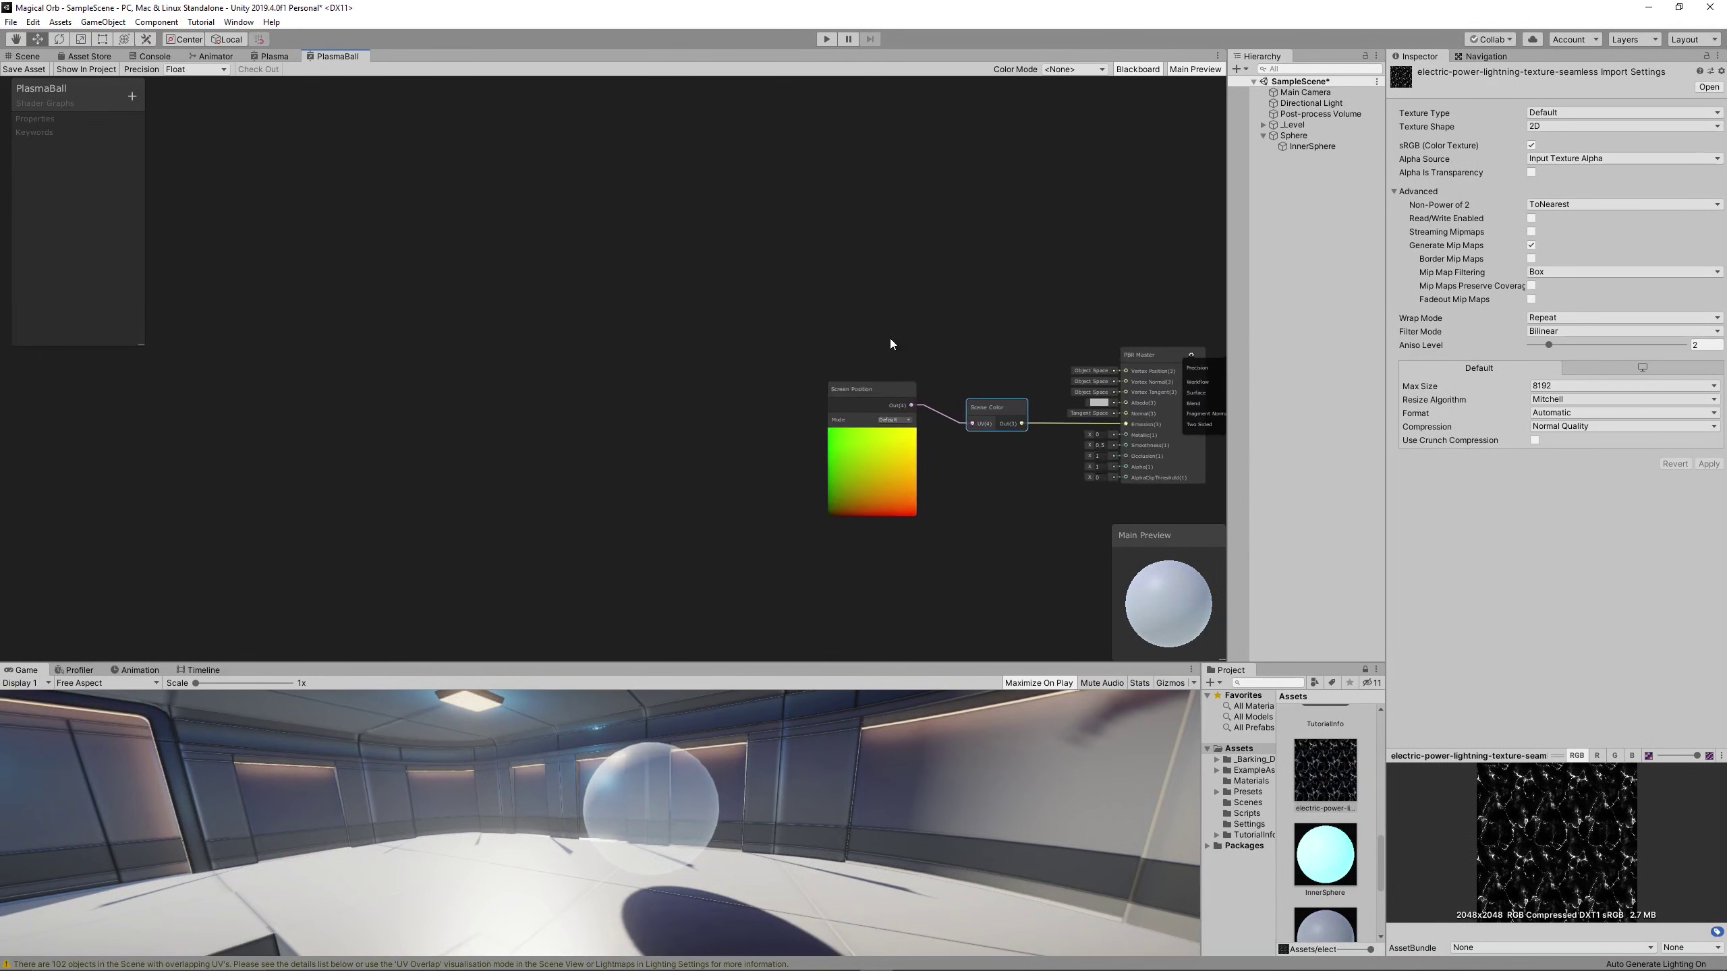
{"action": "scroll", "coordinate": [792, 301], "scroll_direction": "up", "scroll_amount": 3}
{"action": "middle_click_drag", "start_coordinate": [663, 229], "coordinate": [618, 340]}
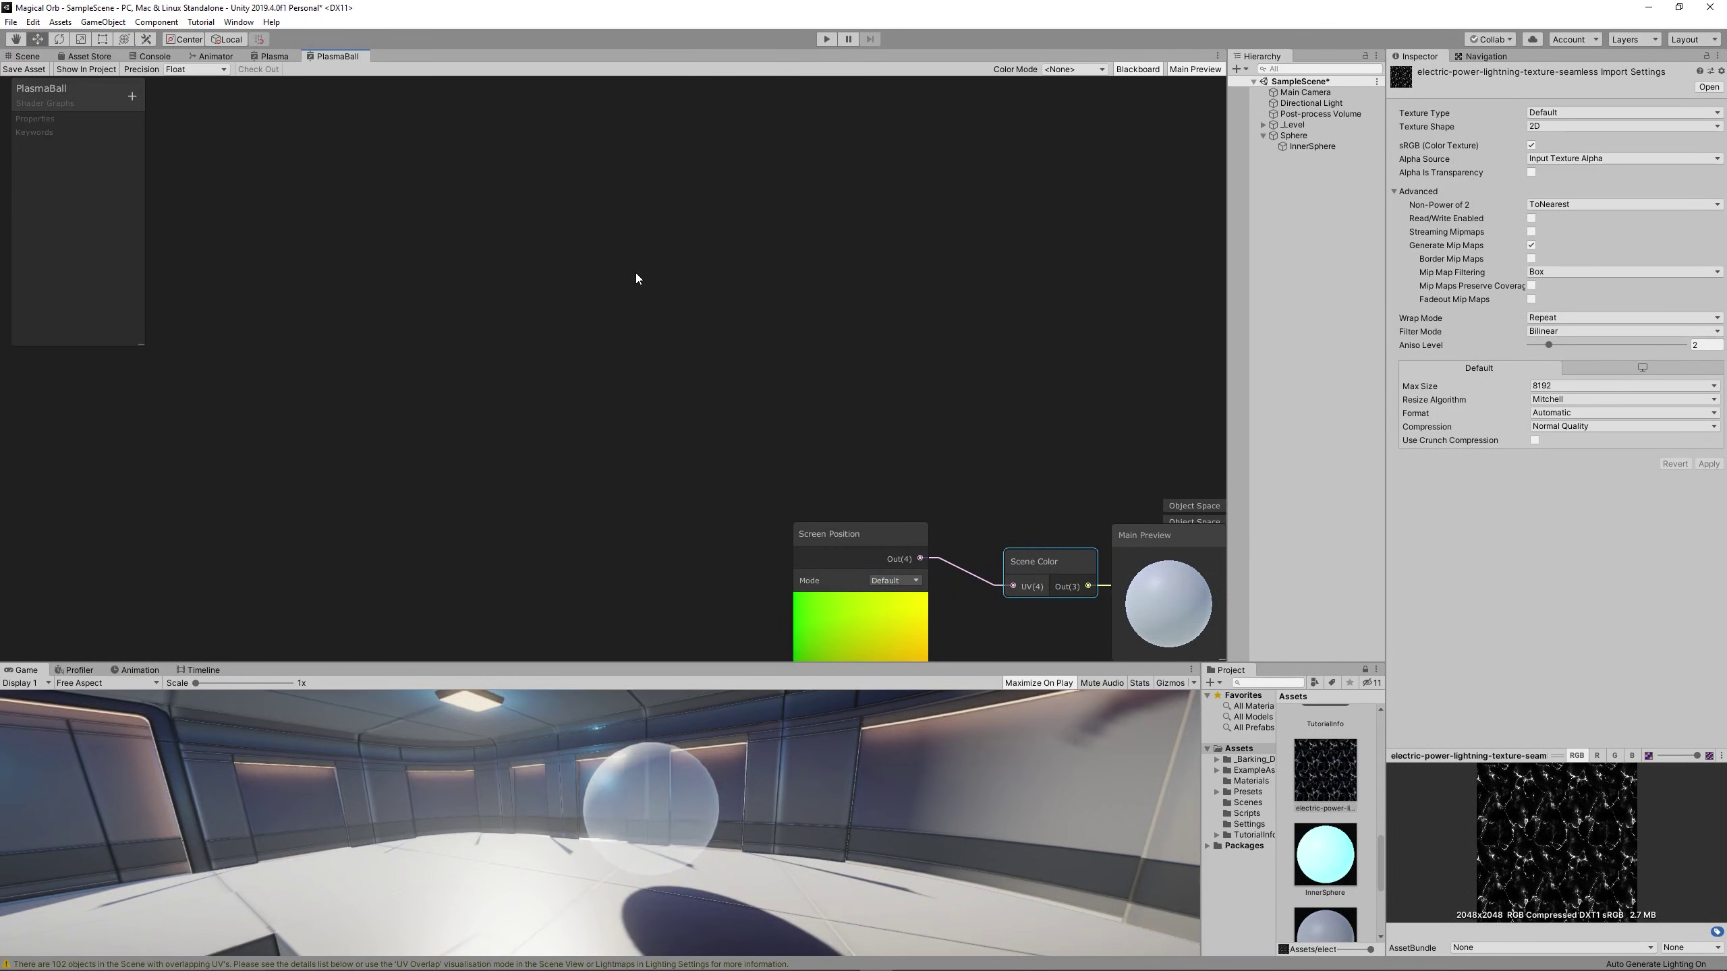
- Add a Sample Texture 2D node above the Screen Position node and enlarge the graph's working area
{"action": "right_click", "coordinate": [578, 197]}
{"action": "left_click", "coordinate": [612, 204]}
{"action": "type", "text": "sam"}
{"action": "key", "text": "Down"}
{"action": "key", "text": "Down"}
{"action": "key", "text": "Return"}
{"action": "left_click_drag", "start_coordinate": [626, 213], "coordinate": [624, 135]}
{"action": "scroll", "coordinate": [951, 228], "scroll_direction": "down", "scroll_amount": 3}
{"action": "middle_click_drag", "start_coordinate": [965, 232], "coordinate": [925, 351]}
{"action": "scroll", "coordinate": [845, 326], "scroll_direction": "up", "scroll_amount": 3}
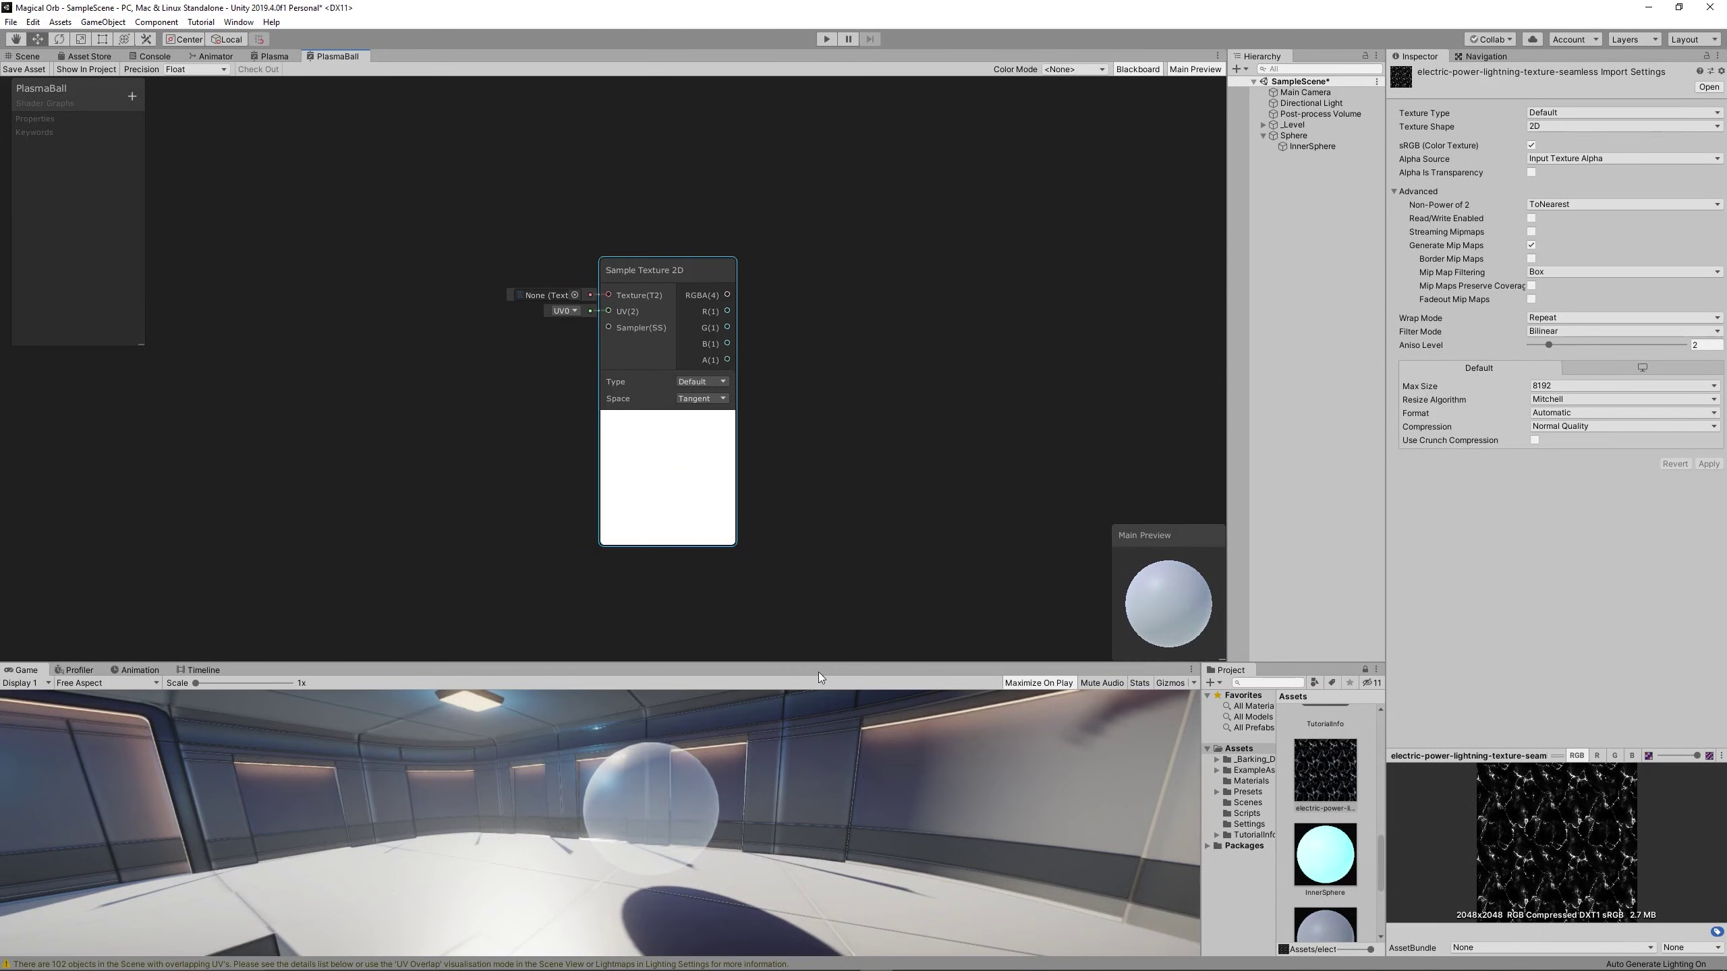
{"action": "left_click_drag", "start_coordinate": [819, 675], "coordinate": [884, 788]}
{"action": "left_click_drag", "start_coordinate": [1234, 546], "coordinate": [1325, 552]}
- Add an exposed Texture2D property named ScrollingElectricWaveTexture to the PlasmaBall graph
{"action": "right_click", "coordinate": [564, 380]}
{"action": "left_click", "coordinate": [143, 119]}
{"action": "left_click", "coordinate": [135, 97]}
{"action": "left_click", "coordinate": [189, 181]}
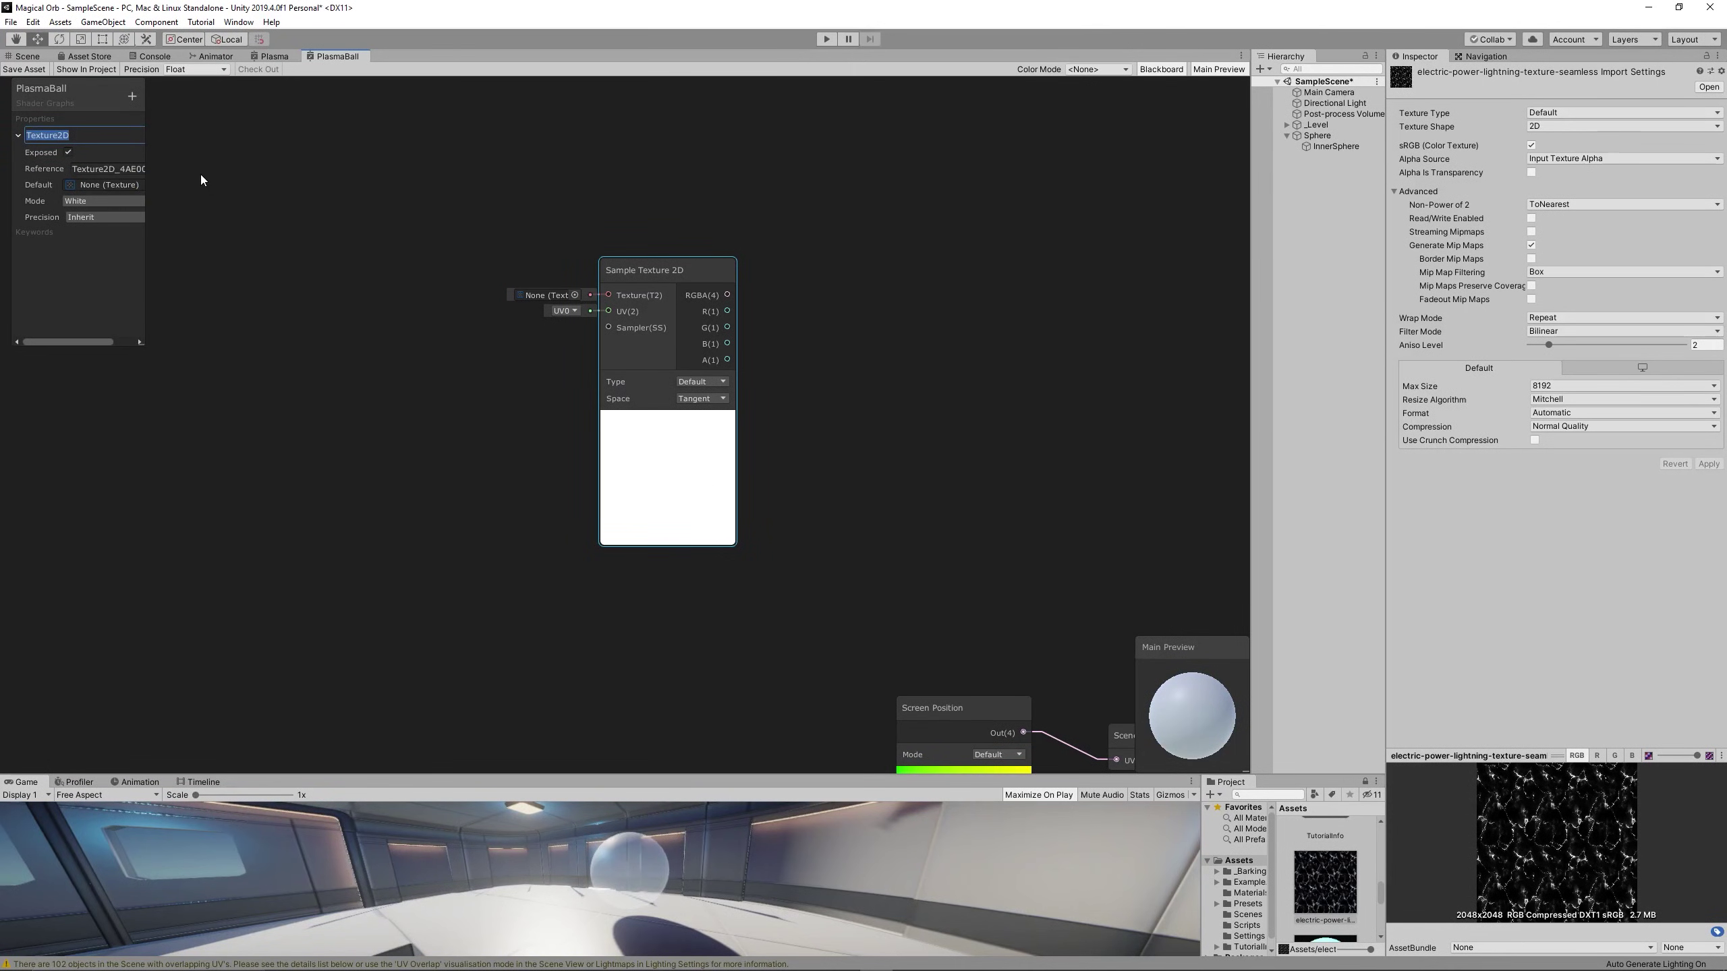
{"action": "type", "text": "ScrollingElectricWaveTexture"}
{"action": "key", "text": "Return"}
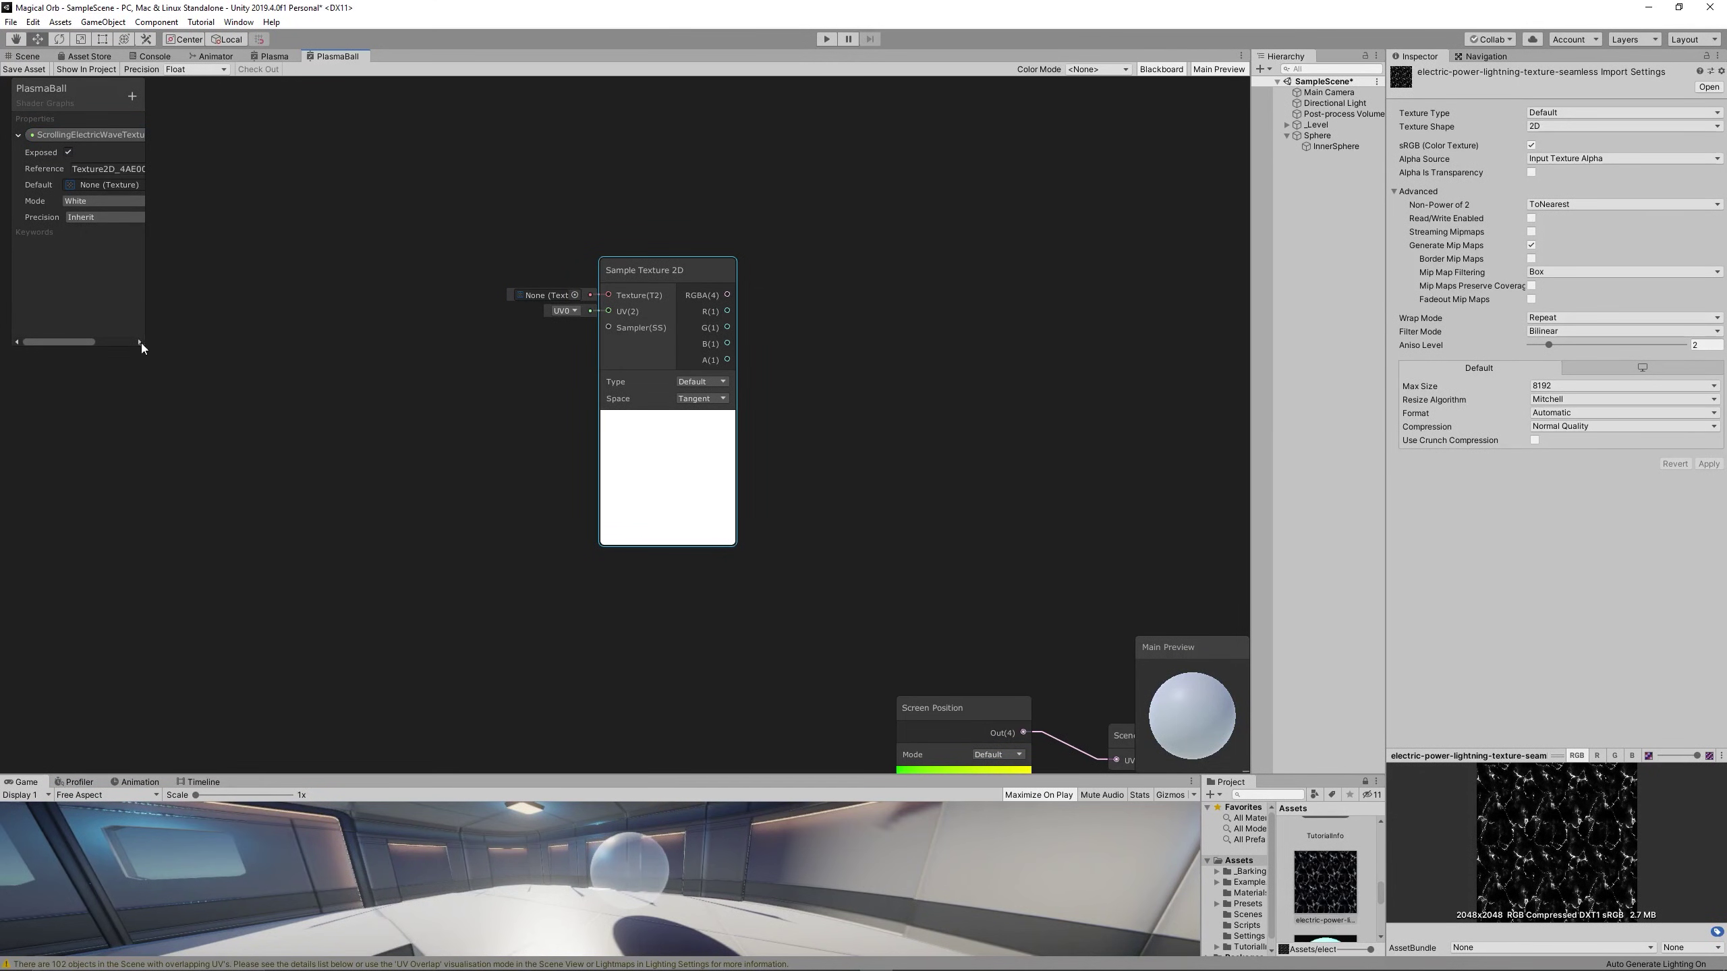
- Set the ScrollingElectricWaveTexture property's default to the electric-power-lightning-texture-seamless texture
{"action": "left_click_drag", "start_coordinate": [142, 343], "coordinate": [228, 325]}
{"action": "left_click", "coordinate": [215, 185]}
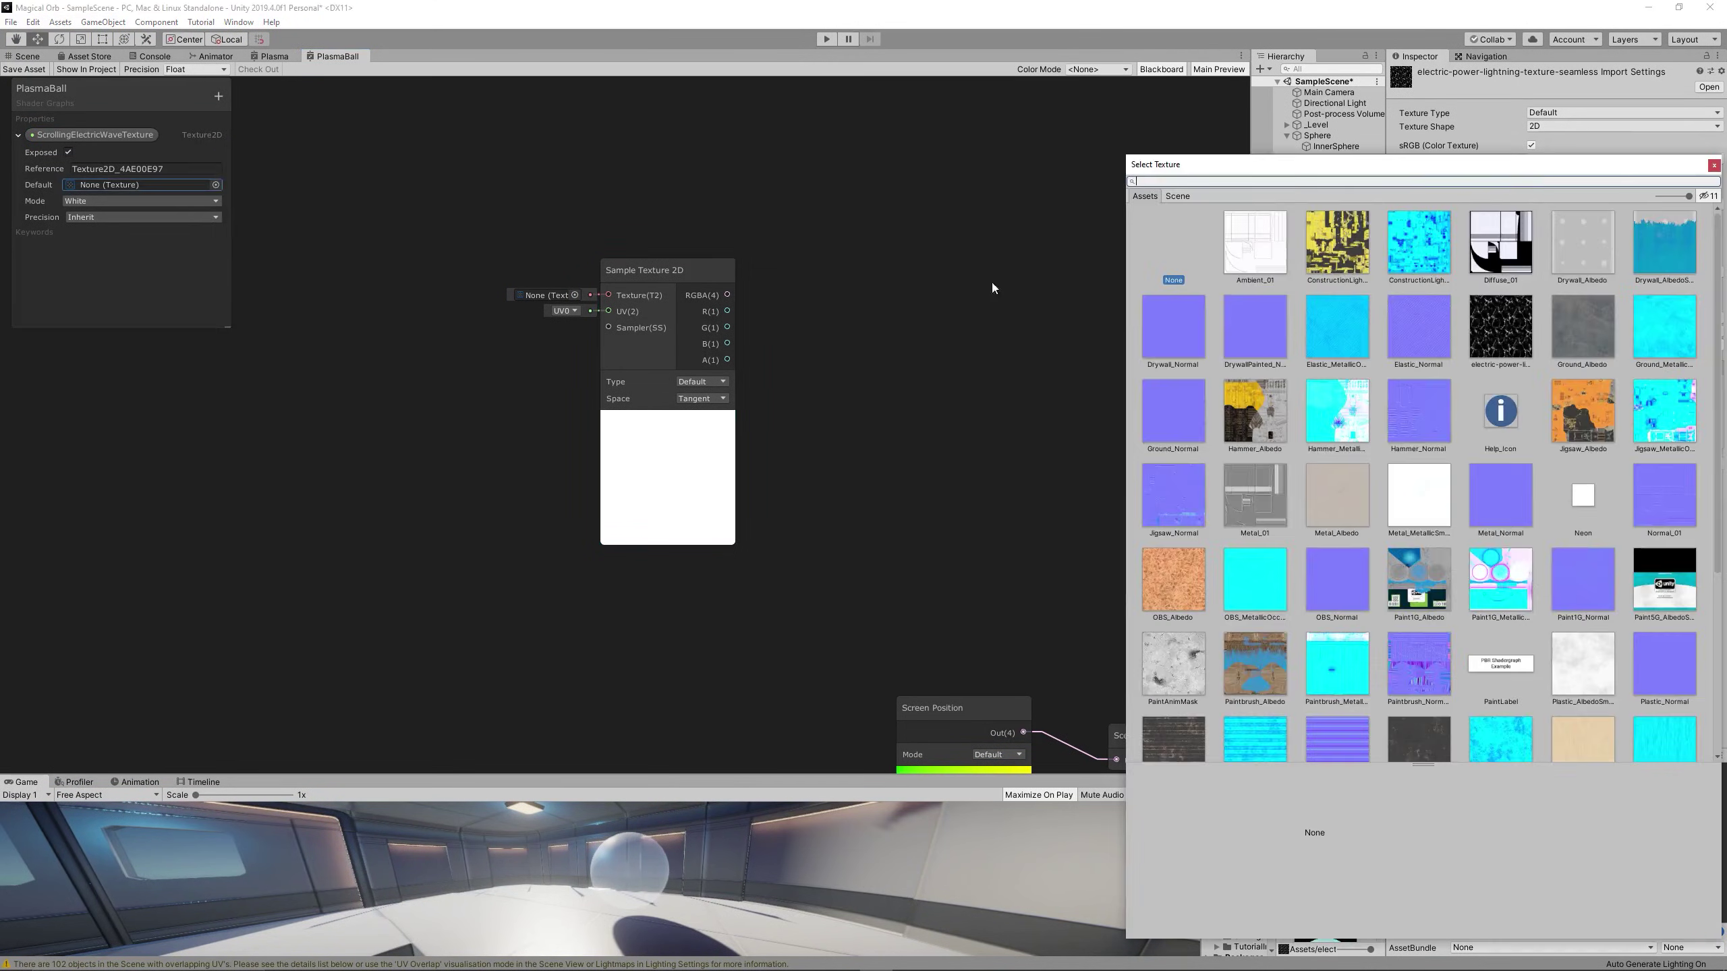
{"action": "double_click", "coordinate": [1500, 327]}
- Place the ScrollingElectricWaveTexture property in the graph, connected to the Sample Texture 2D node's Texture input and aligned with it
{"action": "left_click_drag", "start_coordinate": [95, 135], "coordinate": [602, 297]}
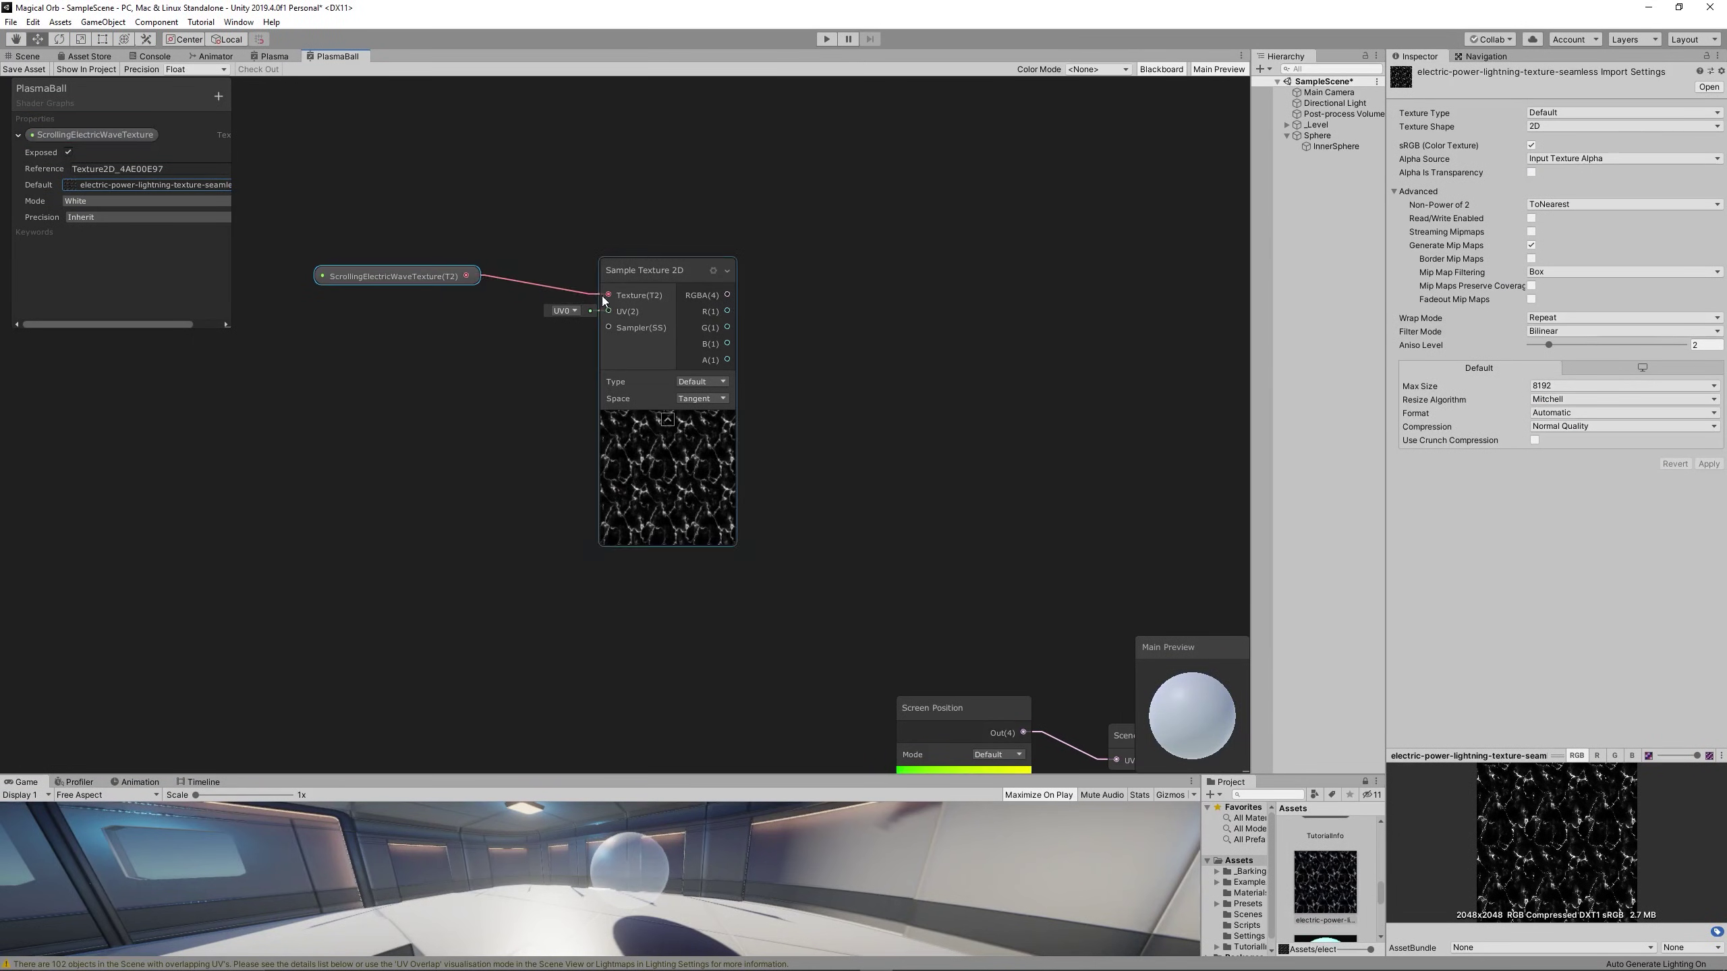
{"action": "left_click_drag", "start_coordinate": [405, 272], "coordinate": [423, 292]}
{"action": "left_click", "coordinate": [806, 426]}
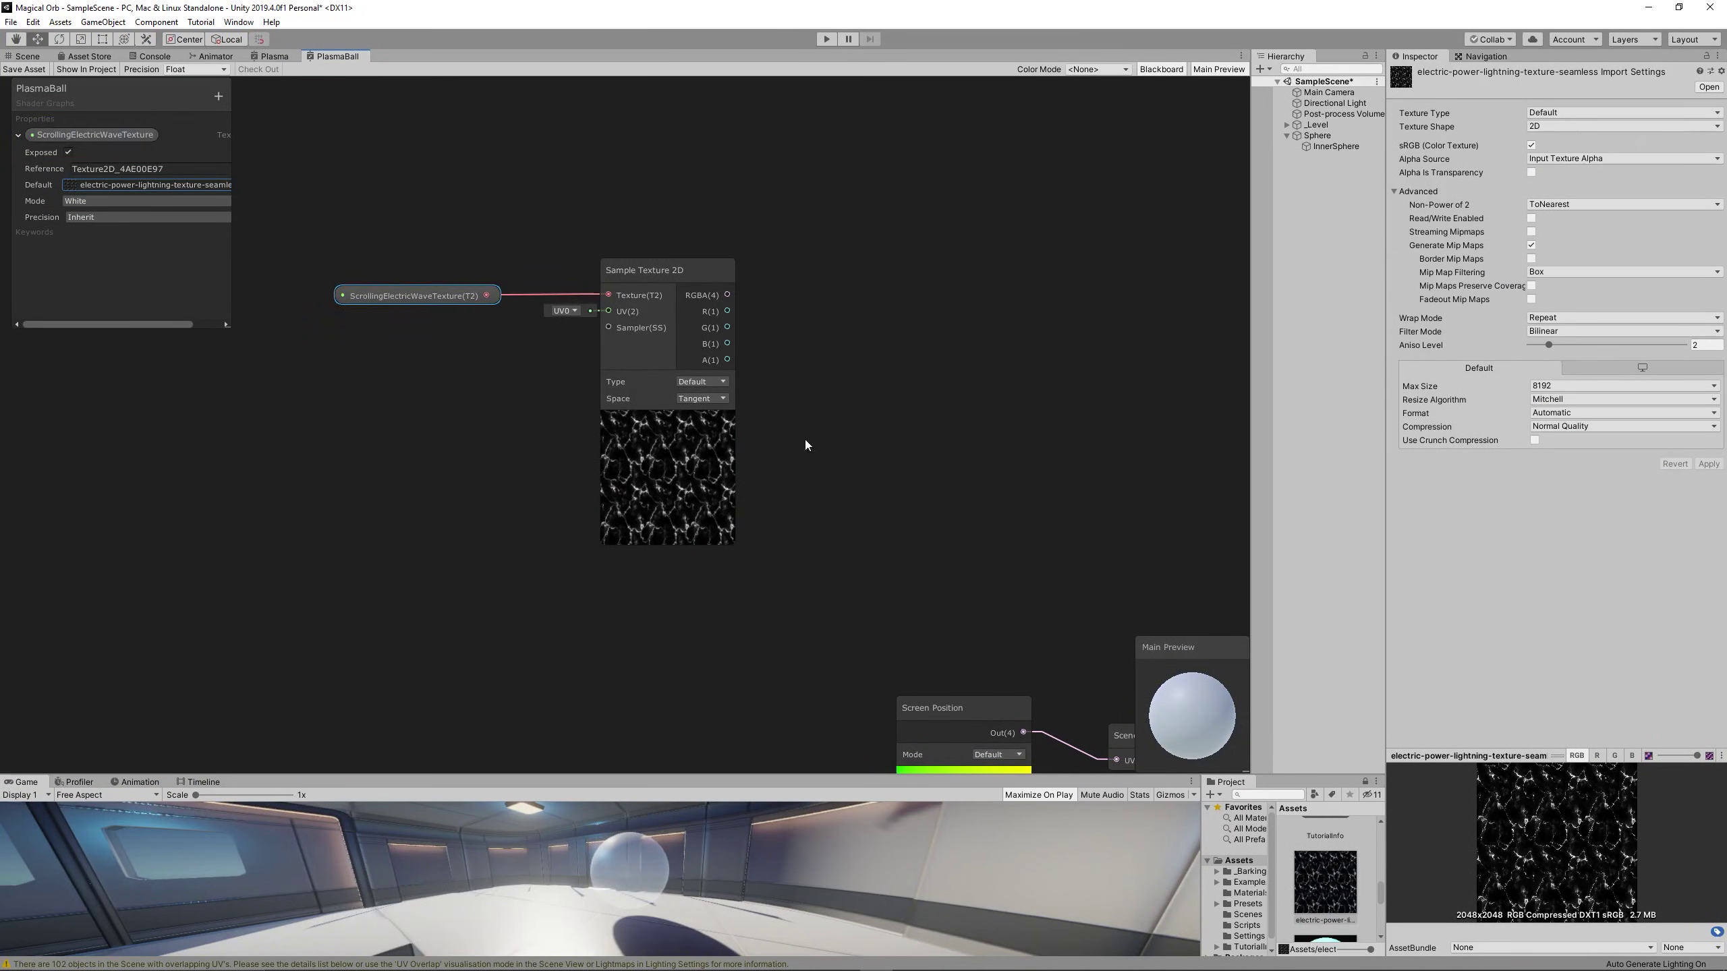
- Add a Time node to the graph, placed before and below the ScrollingElectricWaveTexture node
{"action": "middle_click_drag", "start_coordinate": [807, 426], "coordinate": [833, 351]}
{"action": "right_click", "coordinate": [466, 320]}
{"action": "left_click", "coordinate": [480, 332]}
{"action": "type", "text": "time"}
{"action": "key", "text": "Return"}
{"action": "left_click_drag", "start_coordinate": [511, 360], "coordinate": [357, 321]}
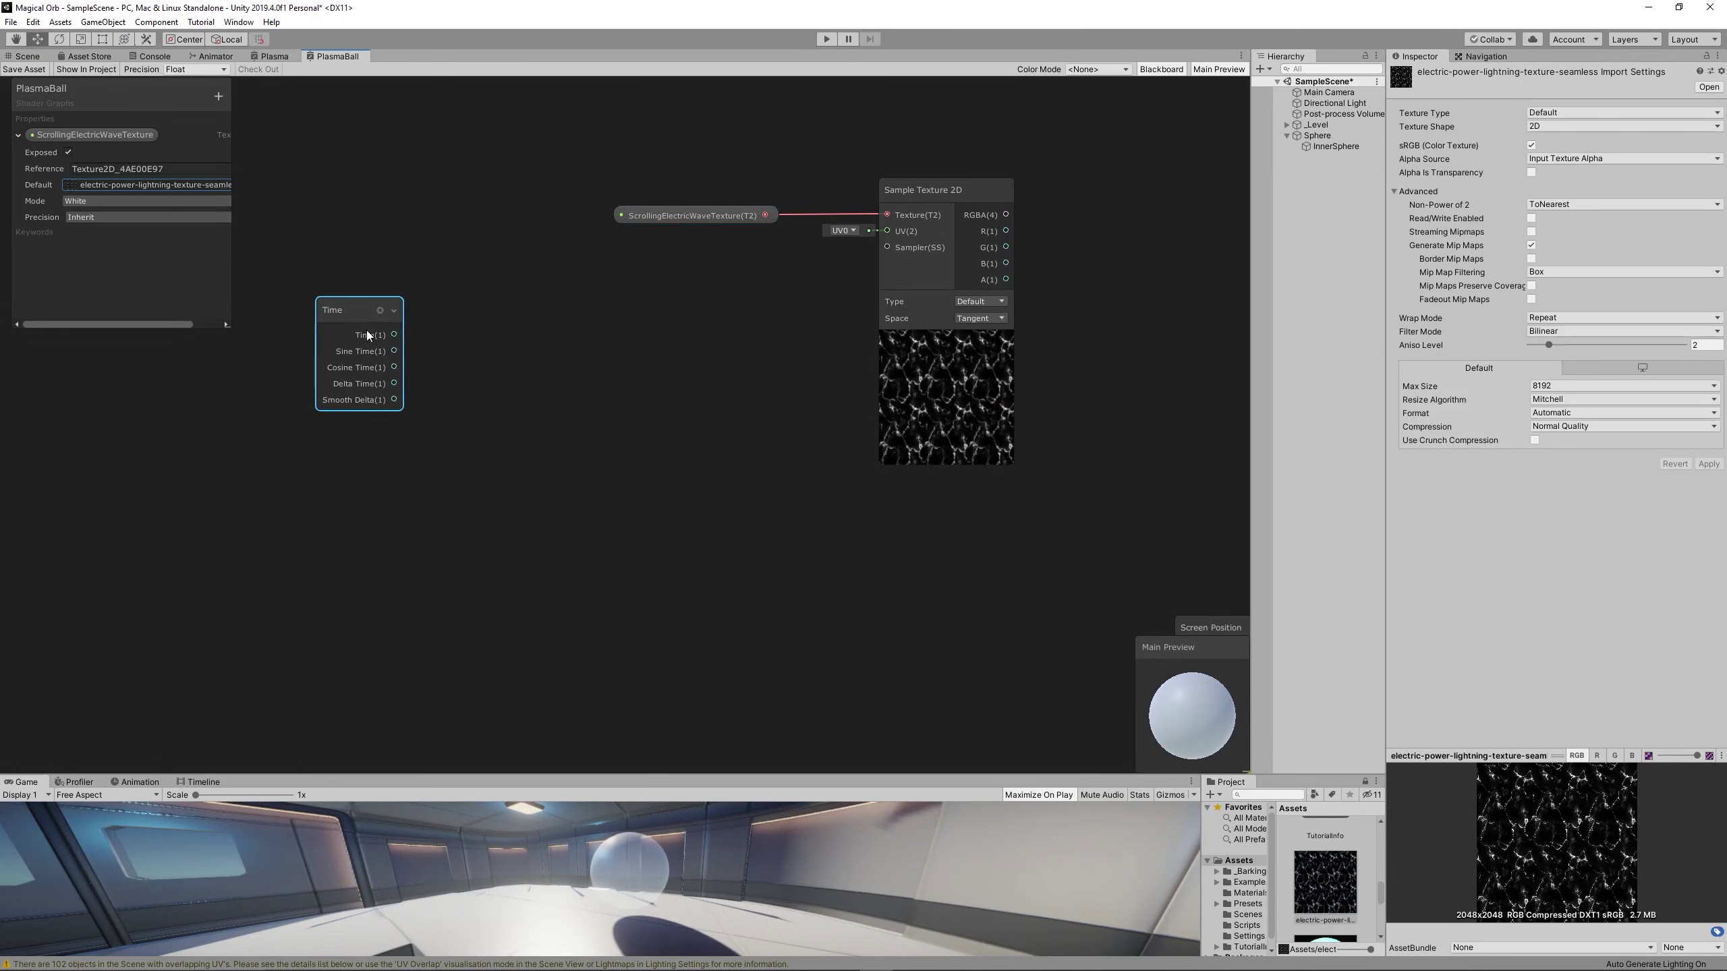
- Add an exposed Vector1 property named ScrollingSpeed and place it in the graph below the Time node
{"action": "left_click", "coordinate": [218, 96]}
{"action": "left_click", "coordinate": [265, 104]}
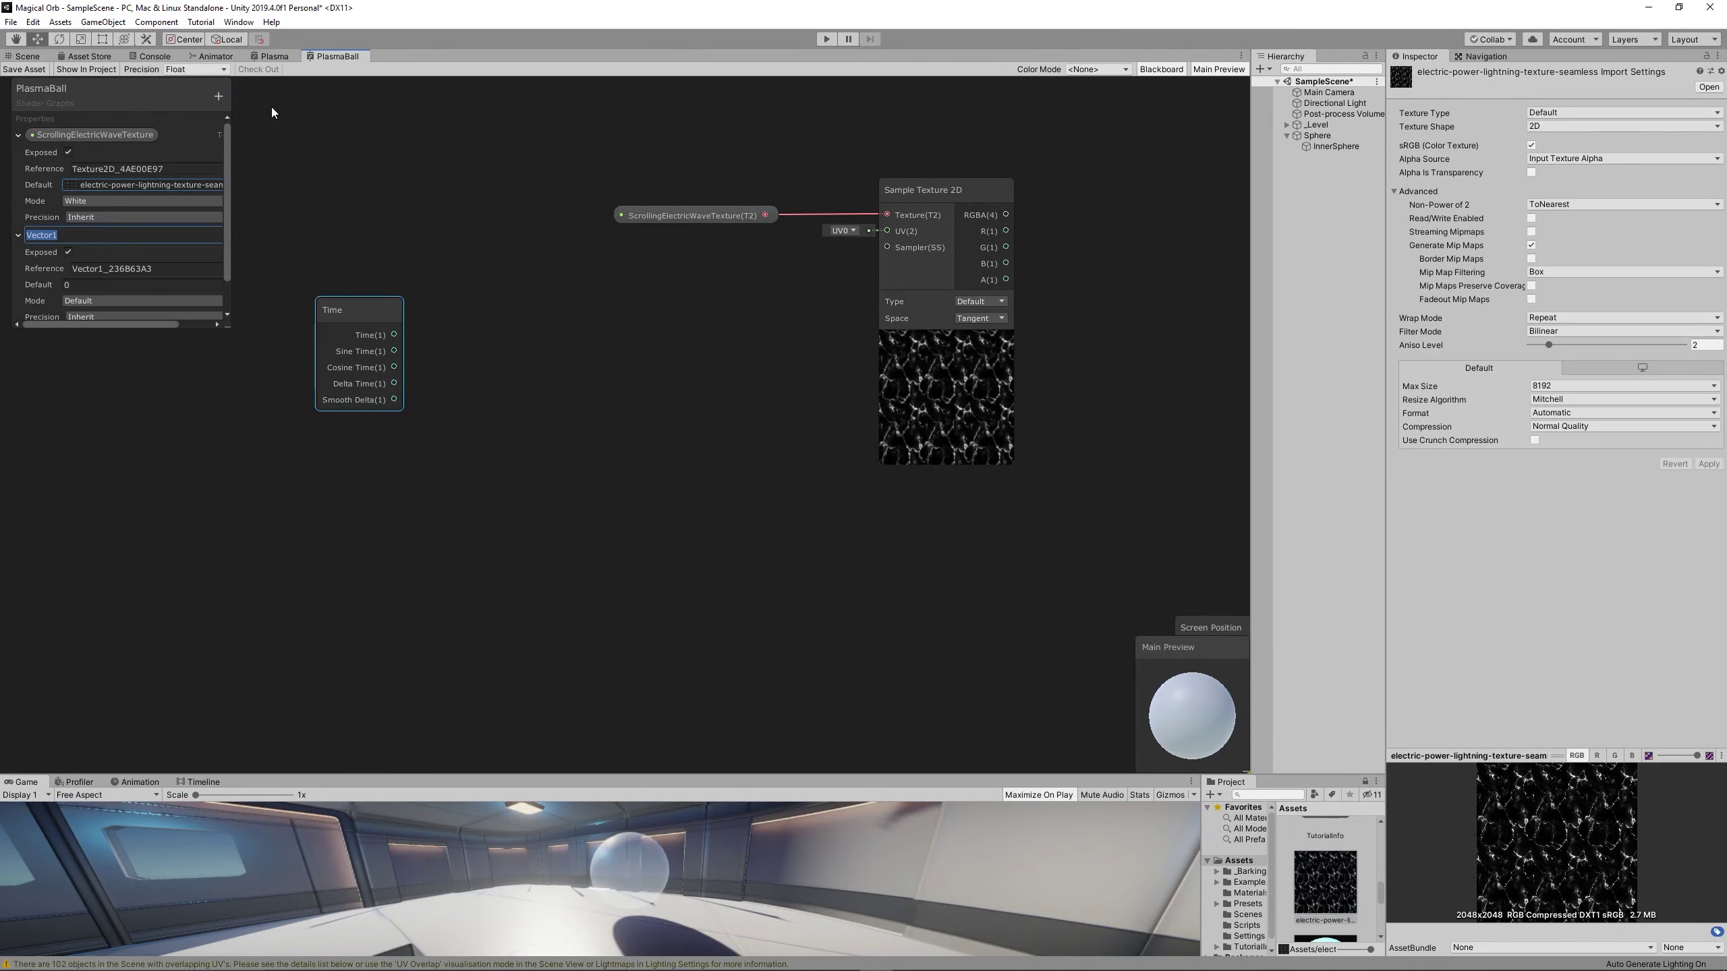
{"action": "type", "text": "ScrollingSpeed"}
{"action": "key", "text": "Return"}
{"action": "left_click_drag", "start_coordinate": [65, 234], "coordinate": [330, 482]}
- Add a Multiply node with Time into A and ScrollingSpeed into B, and set ScrollingSpeed's default to 0.1
{"action": "right_click", "coordinate": [447, 399]}
{"action": "left_click", "coordinate": [489, 406]}
{"action": "type", "text": "mul"}
{"action": "key", "text": "Return"}
{"action": "left_click_drag", "start_coordinate": [495, 420], "coordinate": [533, 381]}
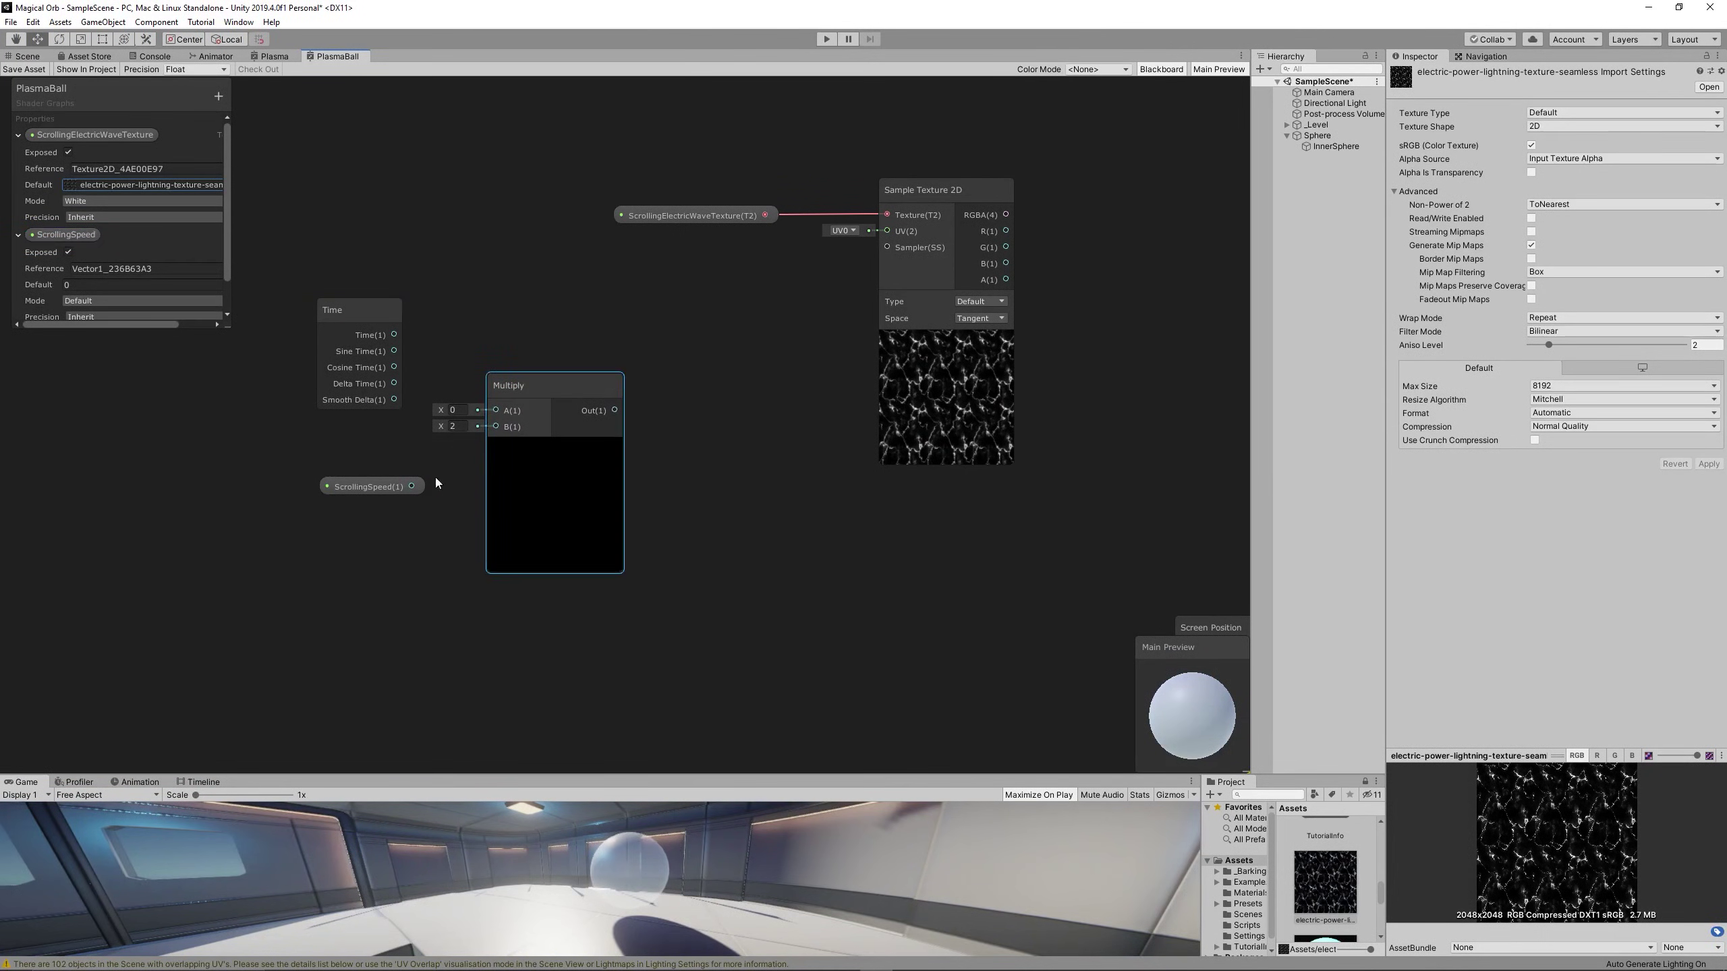
{"action": "left_click_drag", "start_coordinate": [402, 334], "coordinate": [496, 410]}
{"action": "scroll", "coordinate": [126, 257], "scroll_direction": "down", "scroll_amount": 2}
{"action": "type", "text": "0.5"}
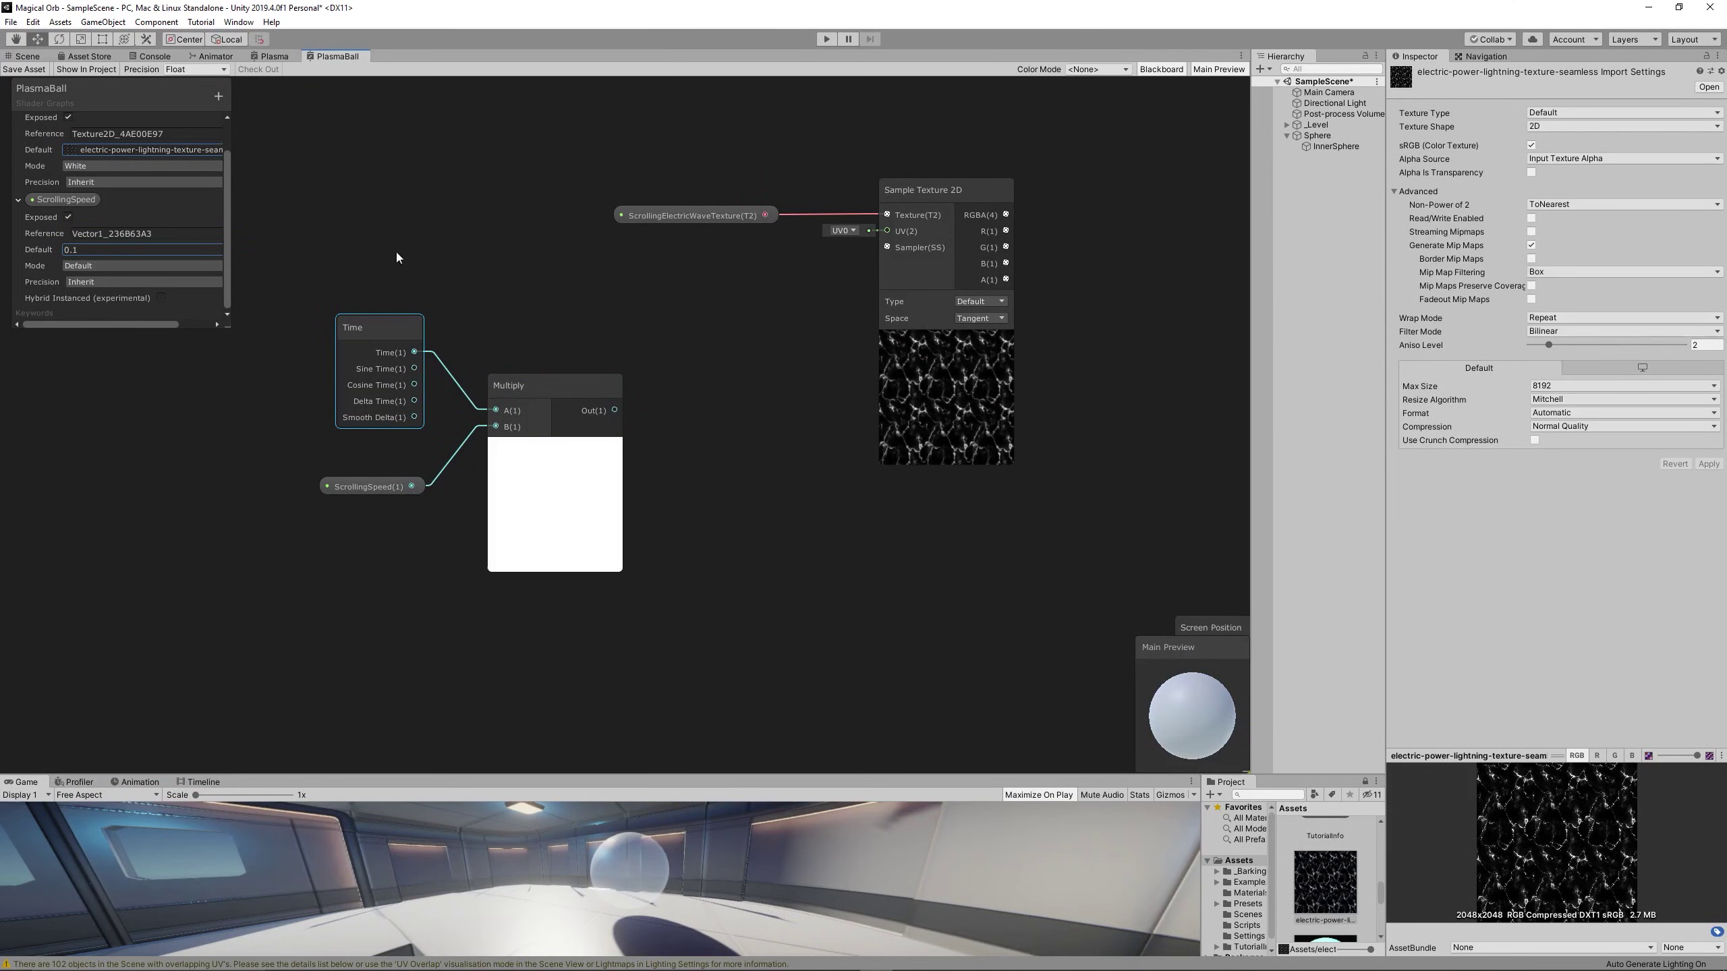
- Add a Tiling And Offset node, connecting the Multiply output to its Offset and its output to the Sample Texture 2D's UV
{"action": "right_click", "coordinate": [610, 338]}
{"action": "left_click", "coordinate": [632, 344]}
{"action": "type", "text": "til"}
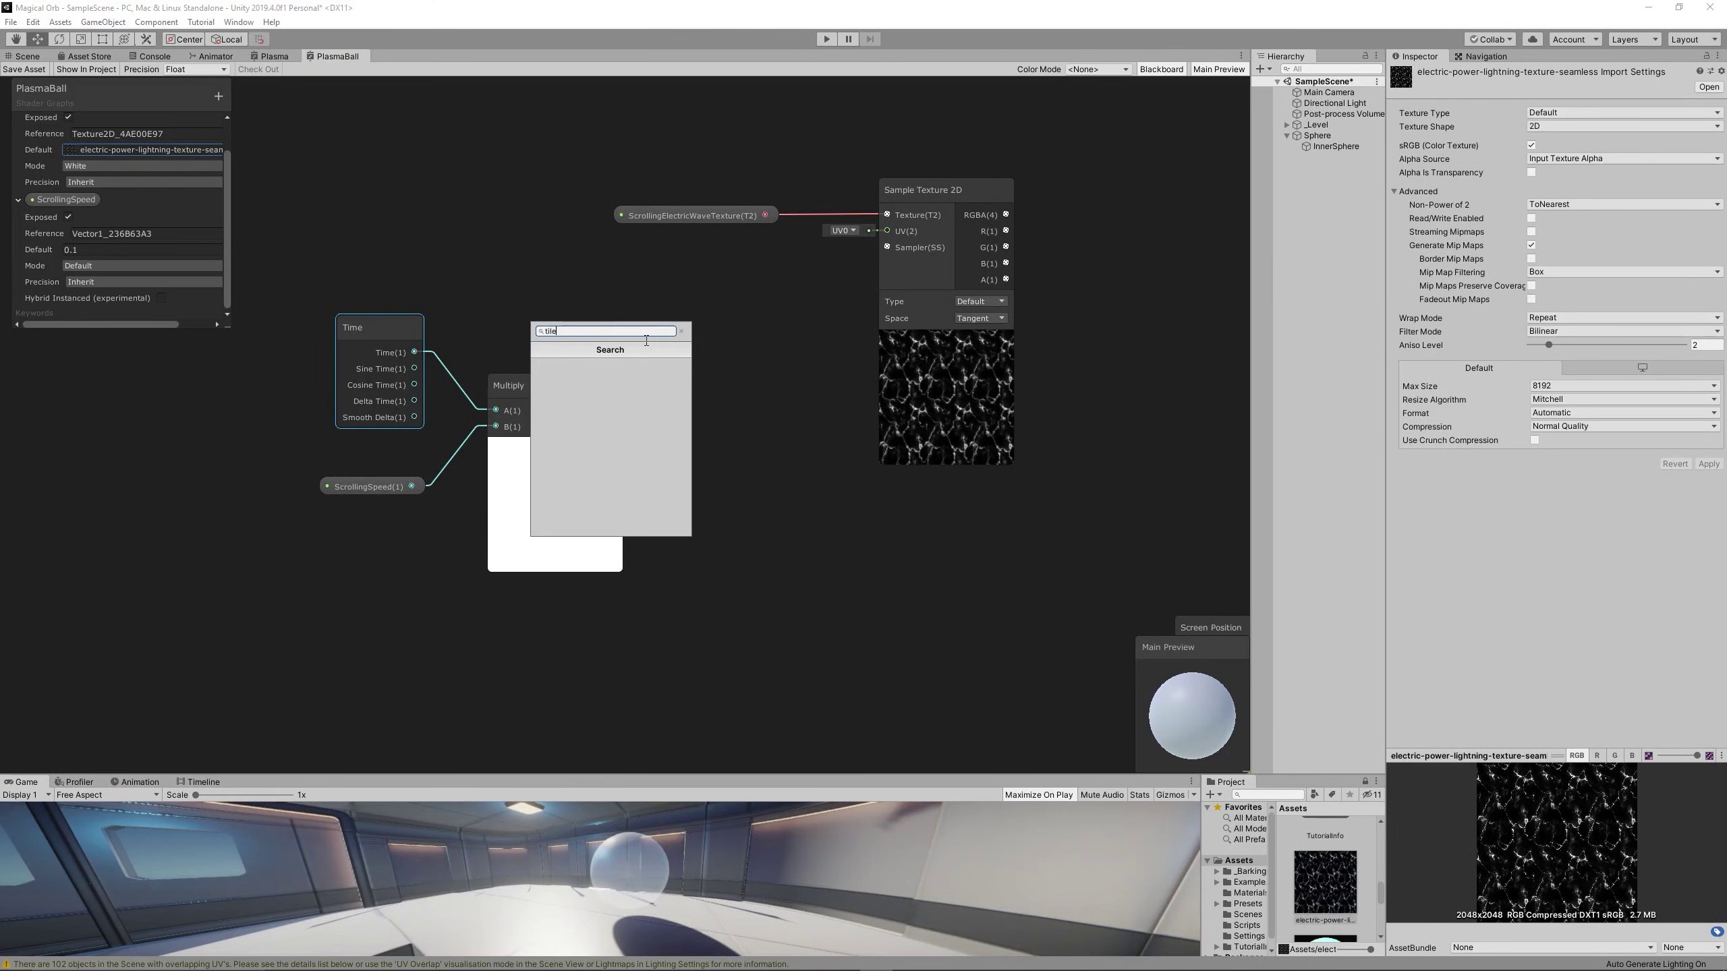
{"action": "key", "text": "Return"}
{"action": "left_click_drag", "start_coordinate": [644, 353], "coordinate": [696, 321]}
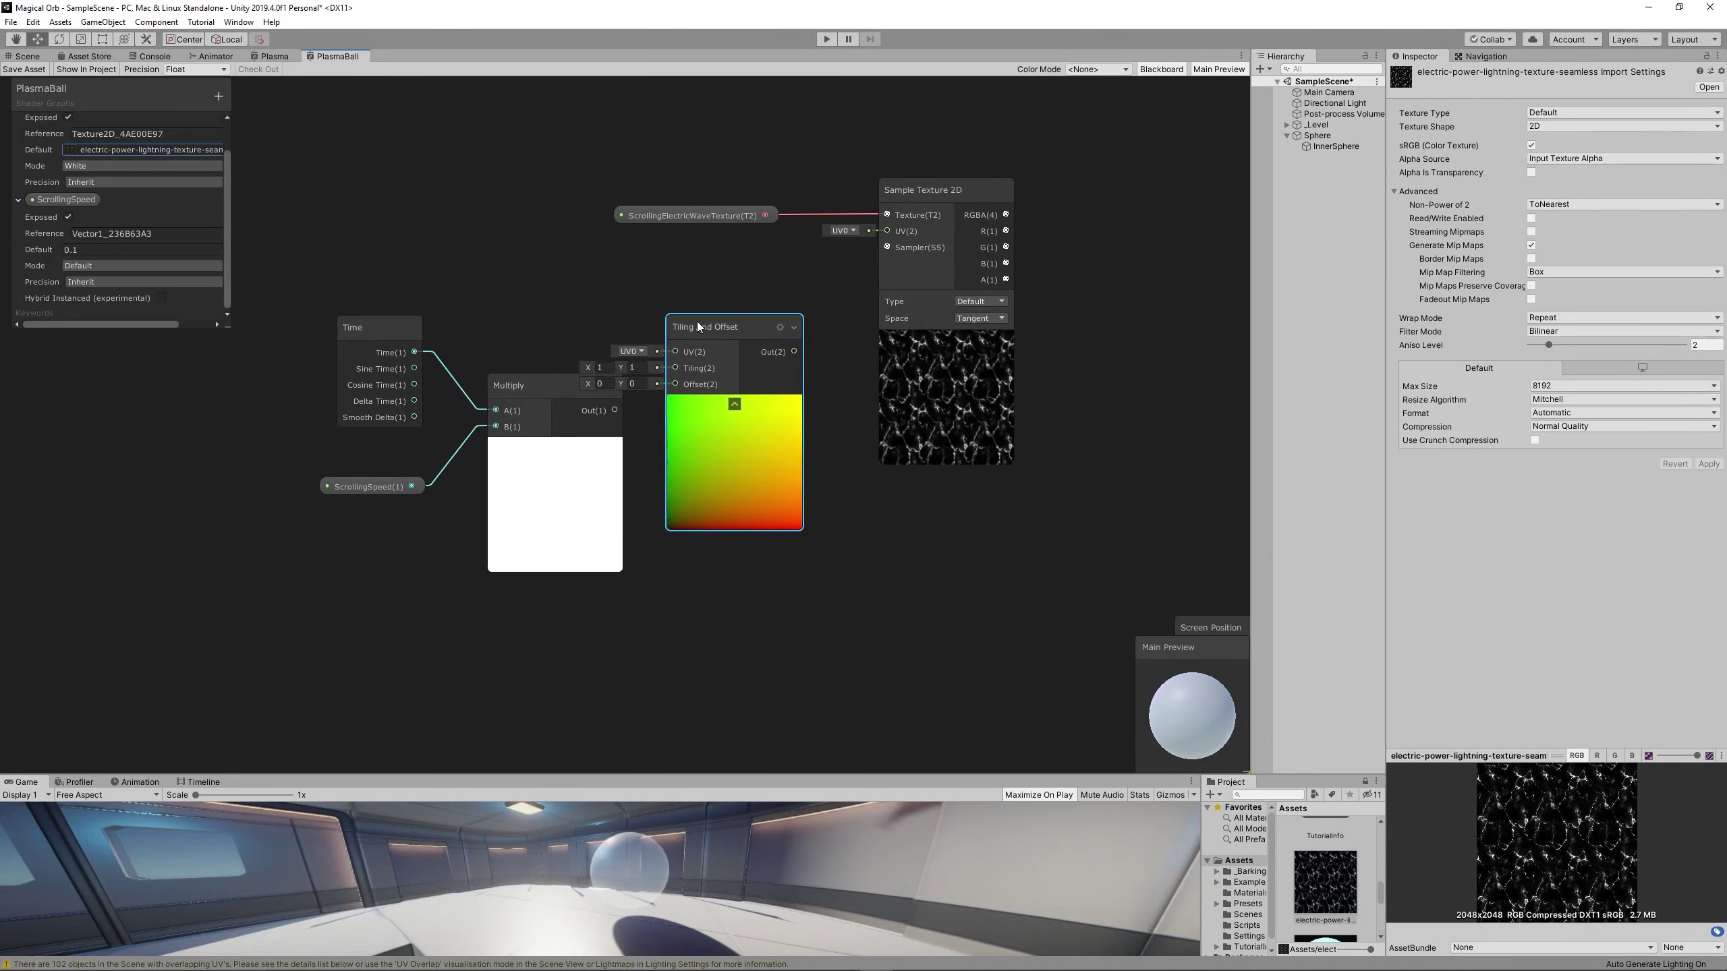
{"action": "left_click_drag", "start_coordinate": [614, 410], "coordinate": [675, 383]}
{"action": "left_click_drag", "start_coordinate": [794, 351], "coordinate": [887, 231]}
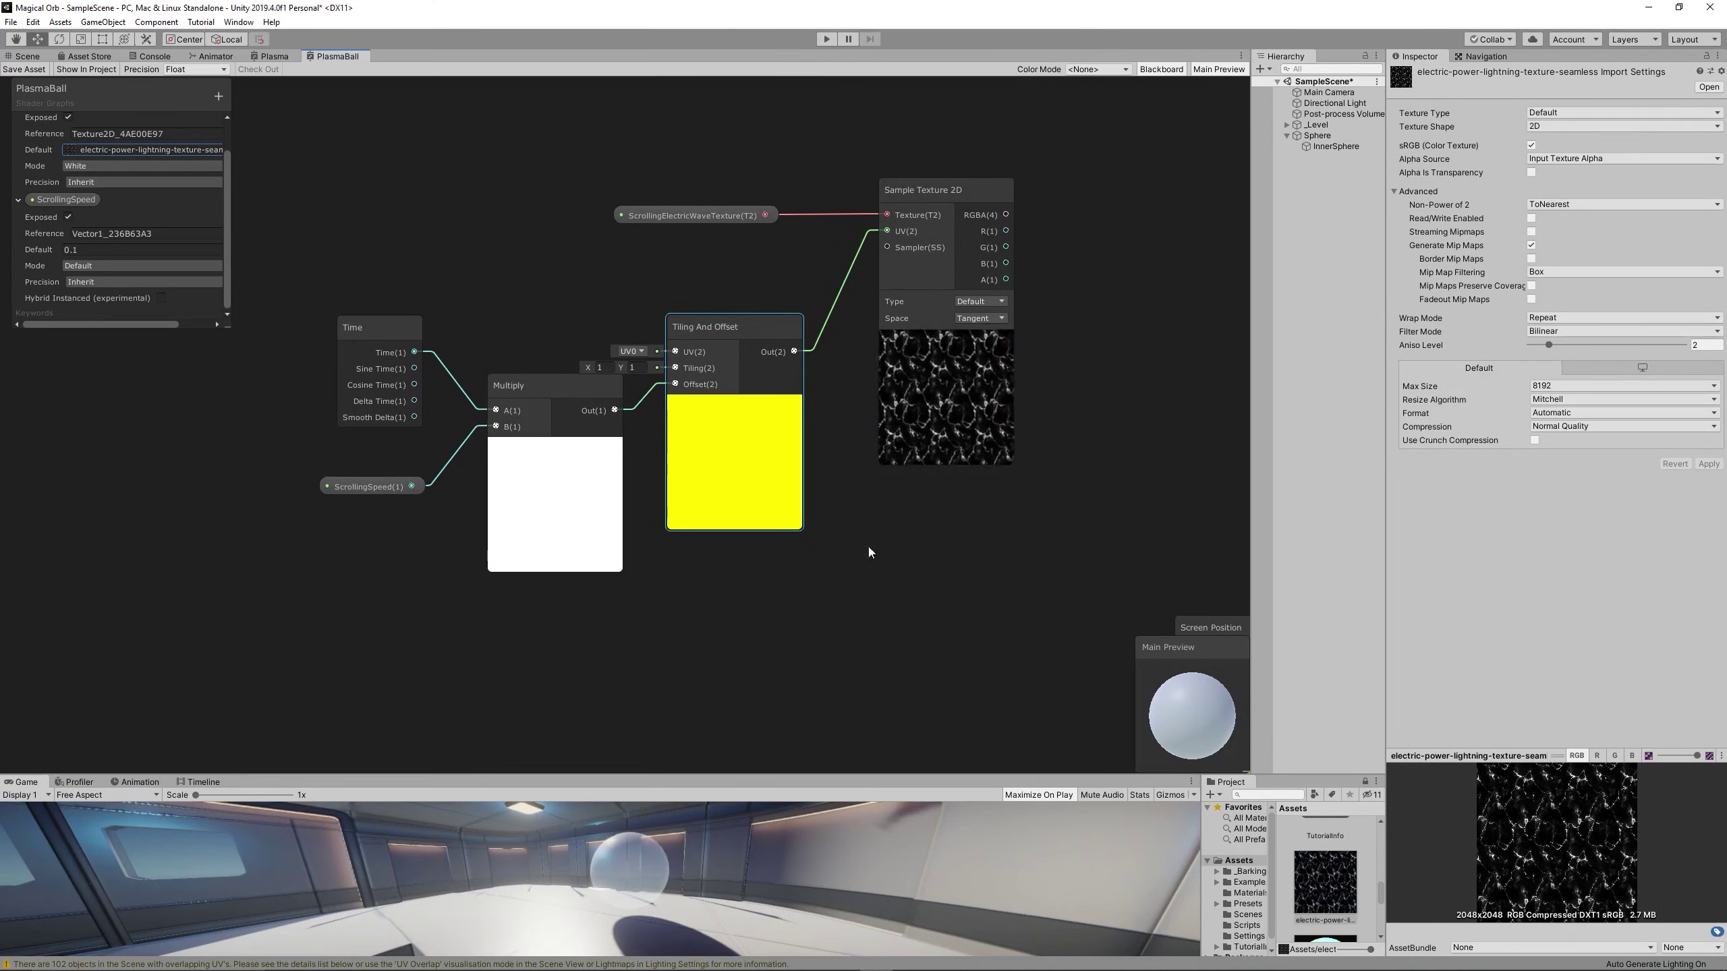
- Add a second Sample Texture 2D node below the first and feed ScrollingElectricWaveTexture into its Texture input
{"action": "right_click", "coordinate": [855, 596]}
{"action": "left_click", "coordinate": [907, 597]}
{"action": "type", "text": "samp"}
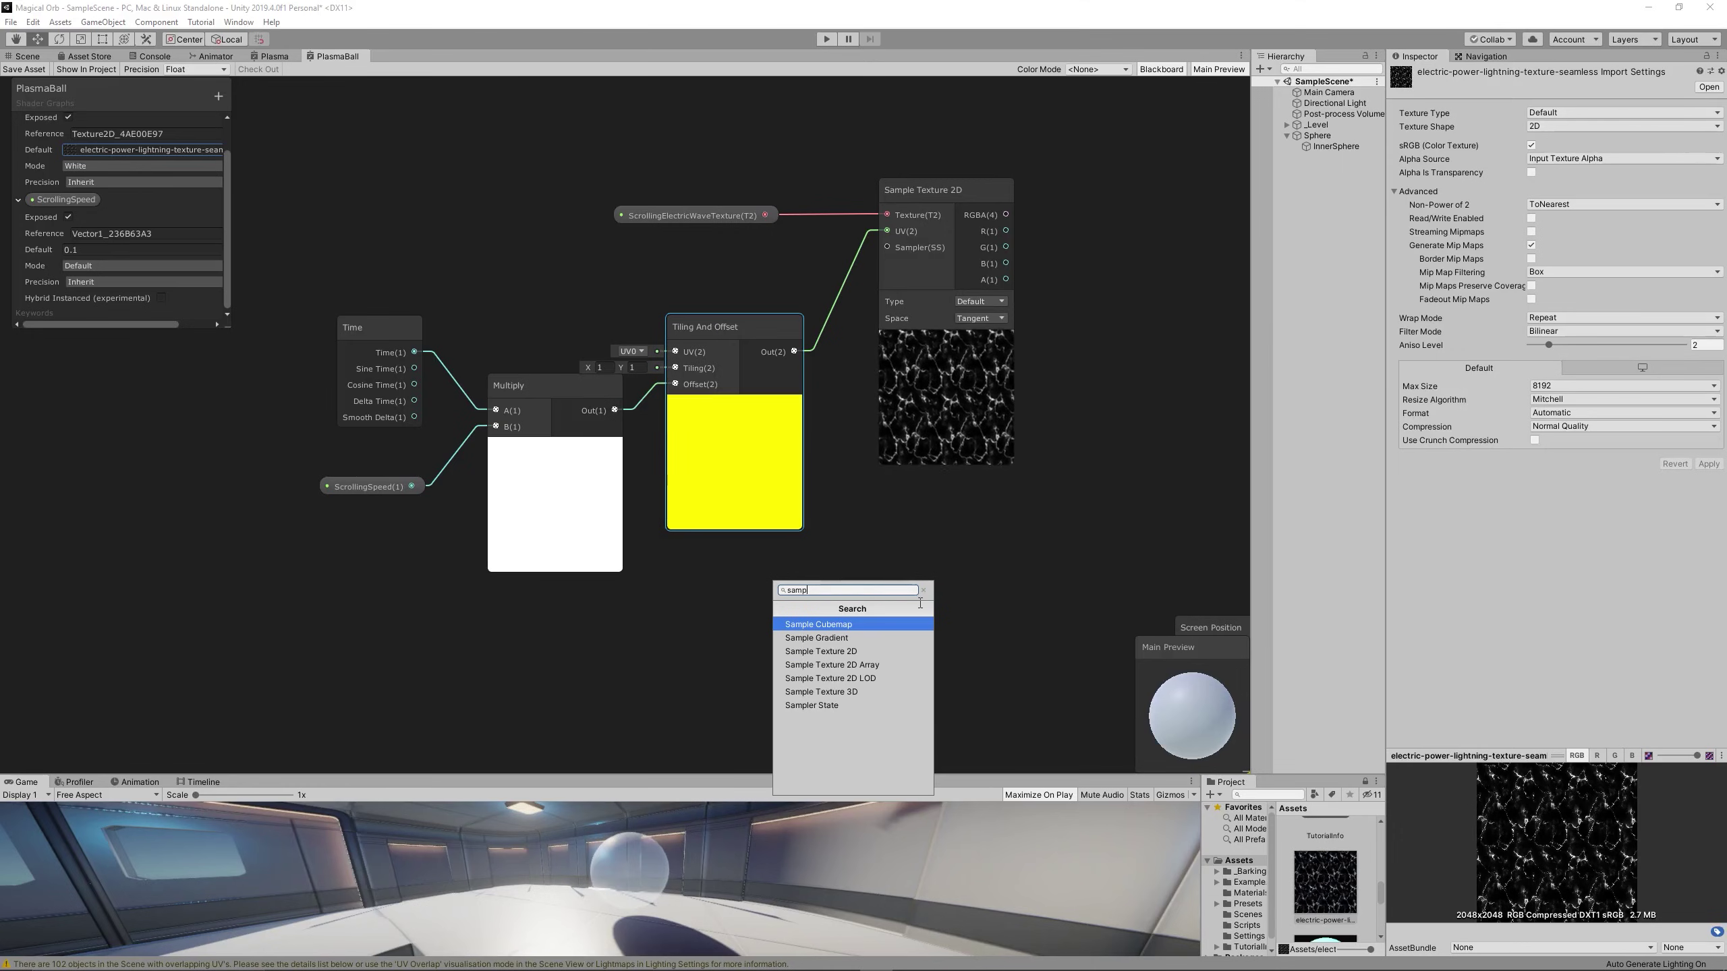
{"action": "type", "text": "le tex"}
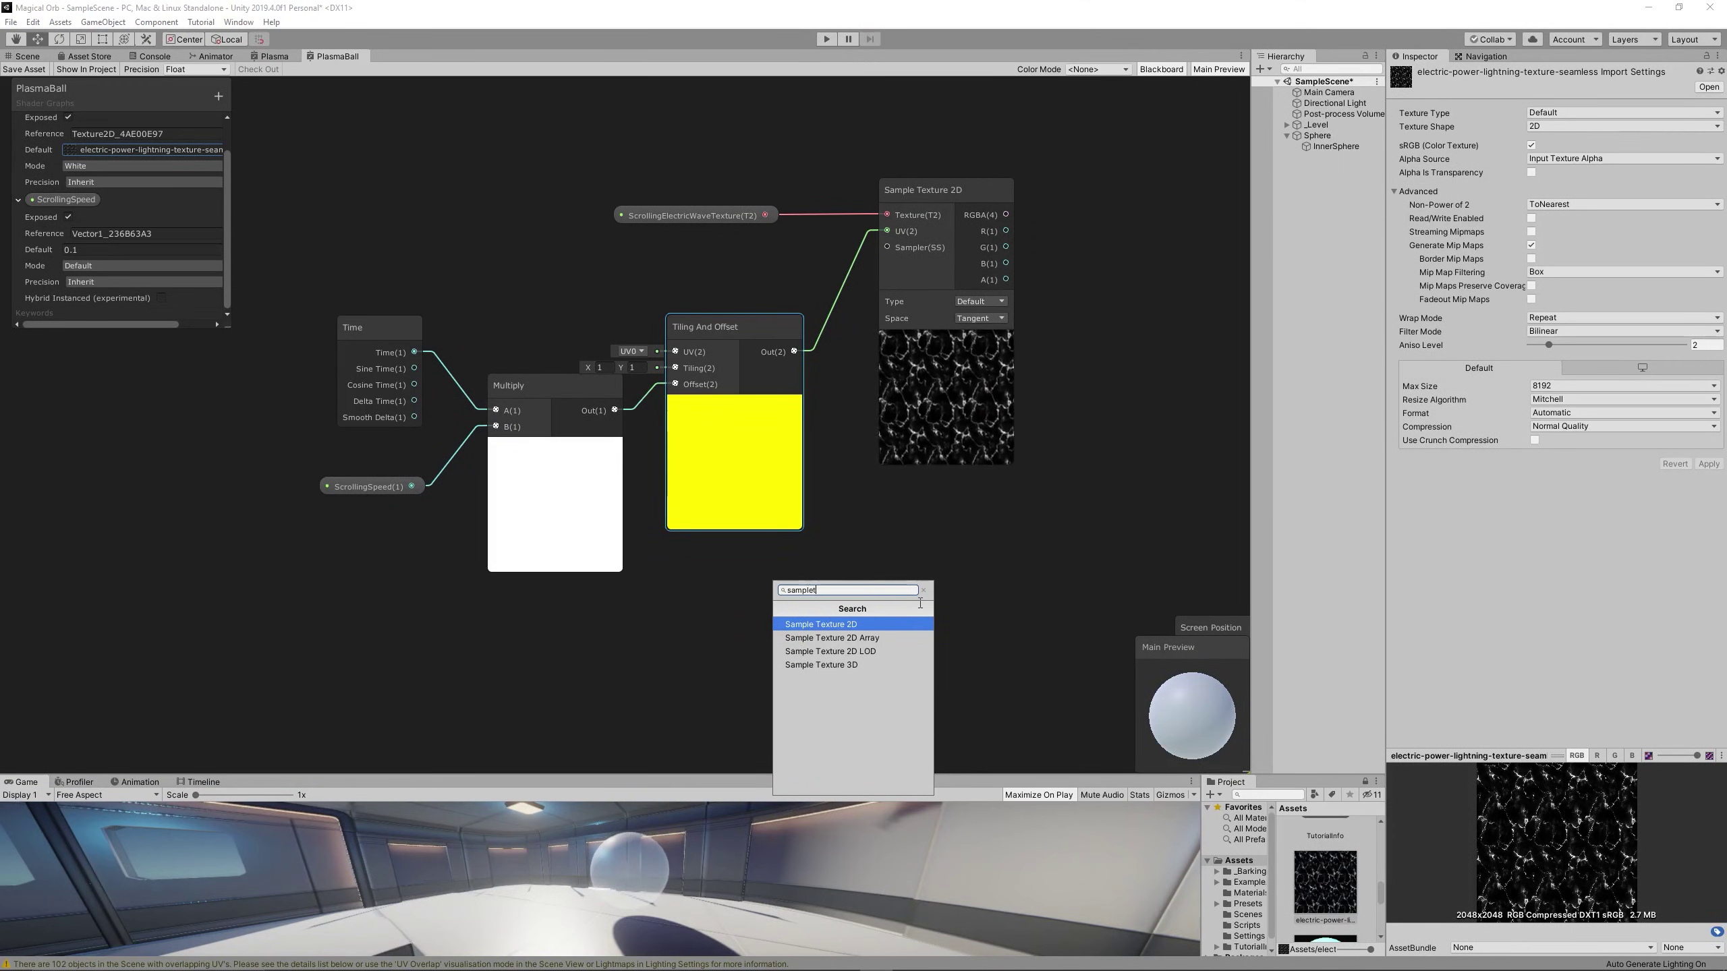
{"action": "key", "text": "Return"}
{"action": "left_click_drag", "start_coordinate": [913, 616], "coordinate": [937, 582]}
{"action": "left_click_drag", "start_coordinate": [765, 215], "coordinate": [884, 608]}
- Add a One Minus node fed by the Multiply output and connect it to the second Sample Texture 2D's UV
{"action": "right_click", "coordinate": [685, 555]}
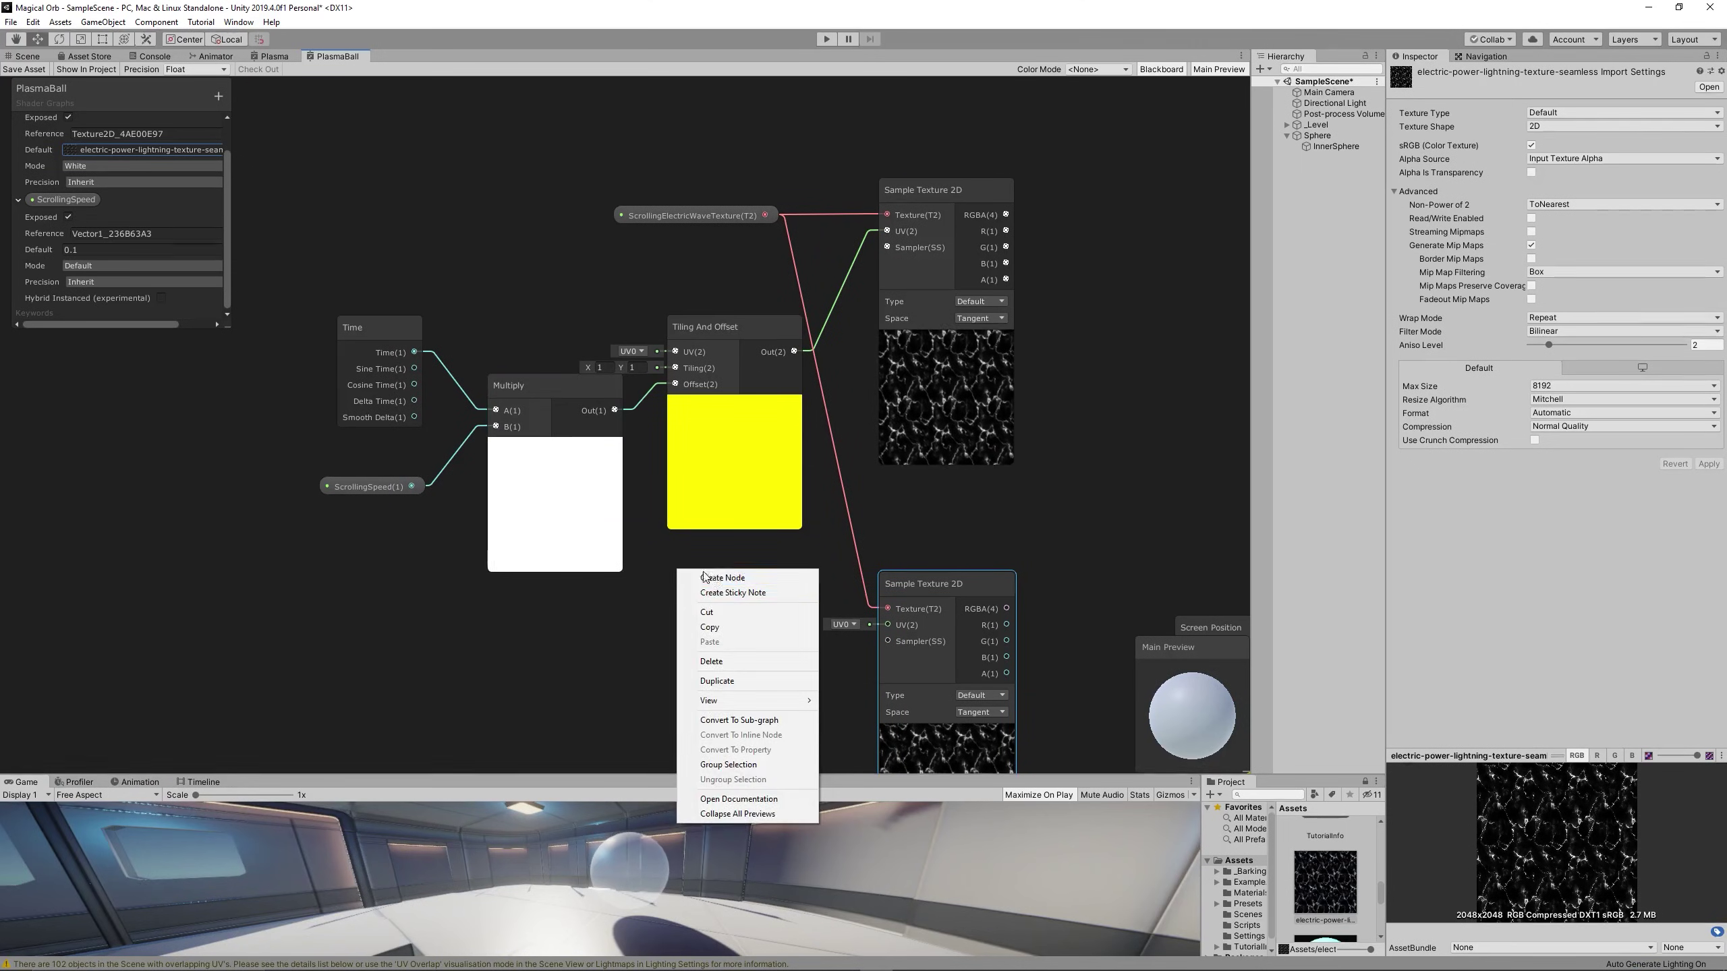
{"action": "left_click", "coordinate": [686, 569]}
{"action": "type", "text": "one minus"}
{"action": "key", "text": "Return"}
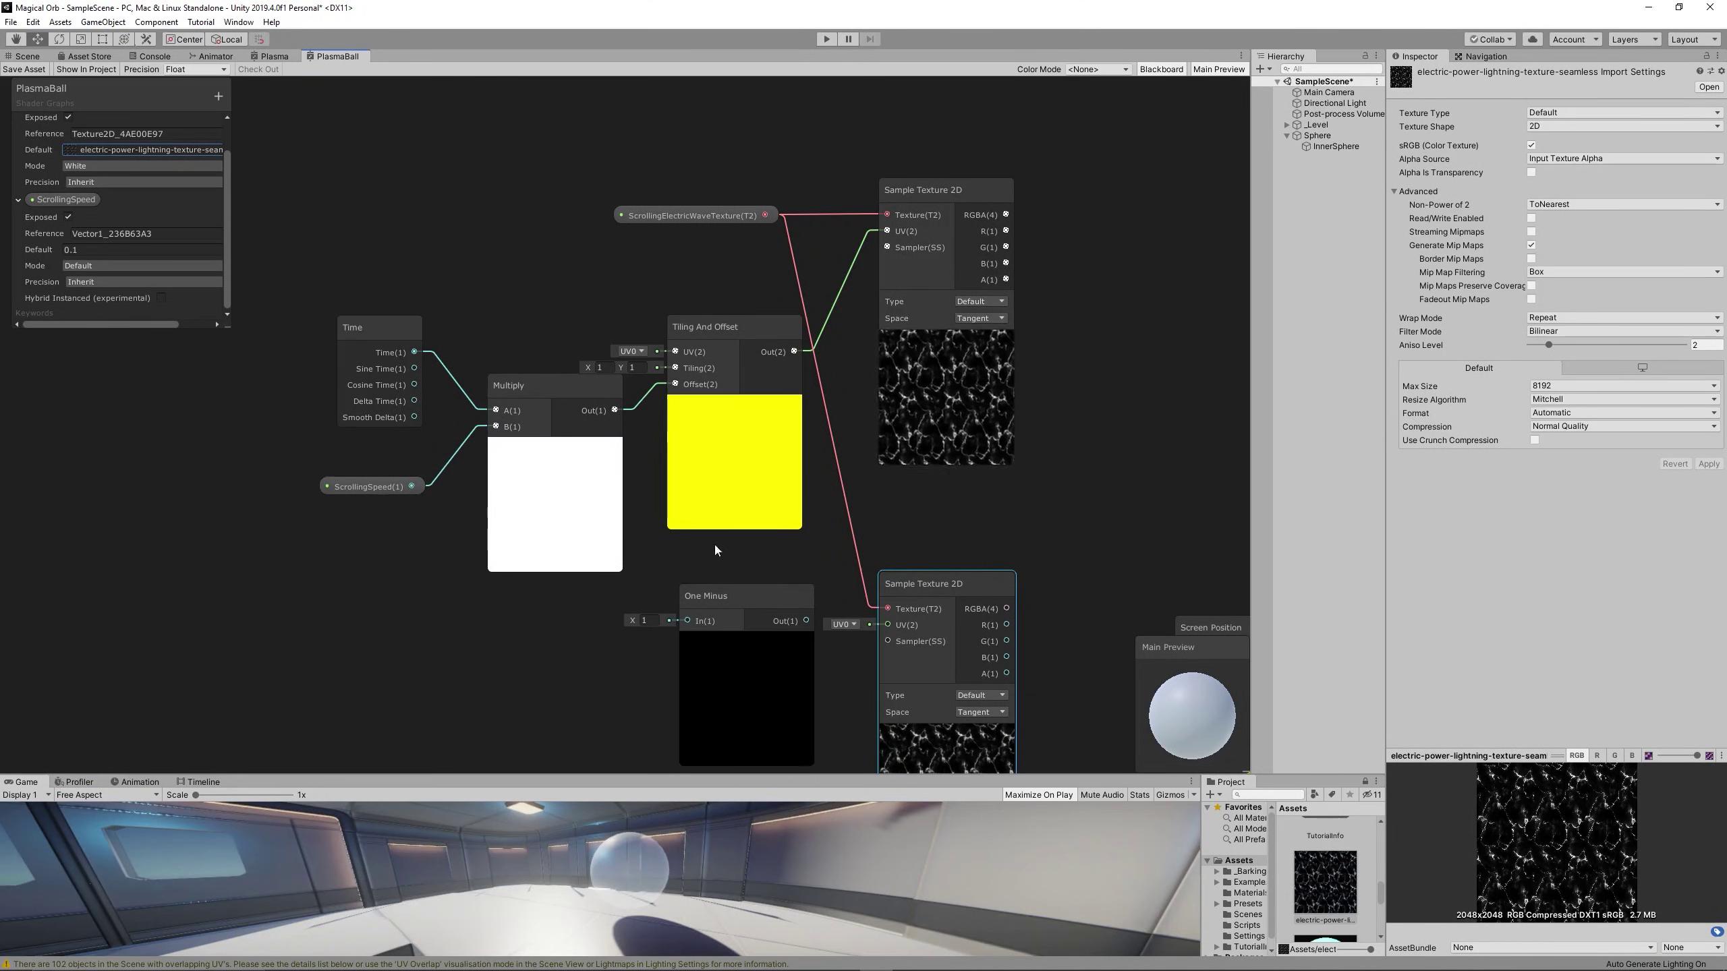
{"action": "left_click_drag", "start_coordinate": [614, 410], "coordinate": [687, 620]}
{"action": "left_click_drag", "start_coordinate": [807, 621], "coordinate": [957, 561]}
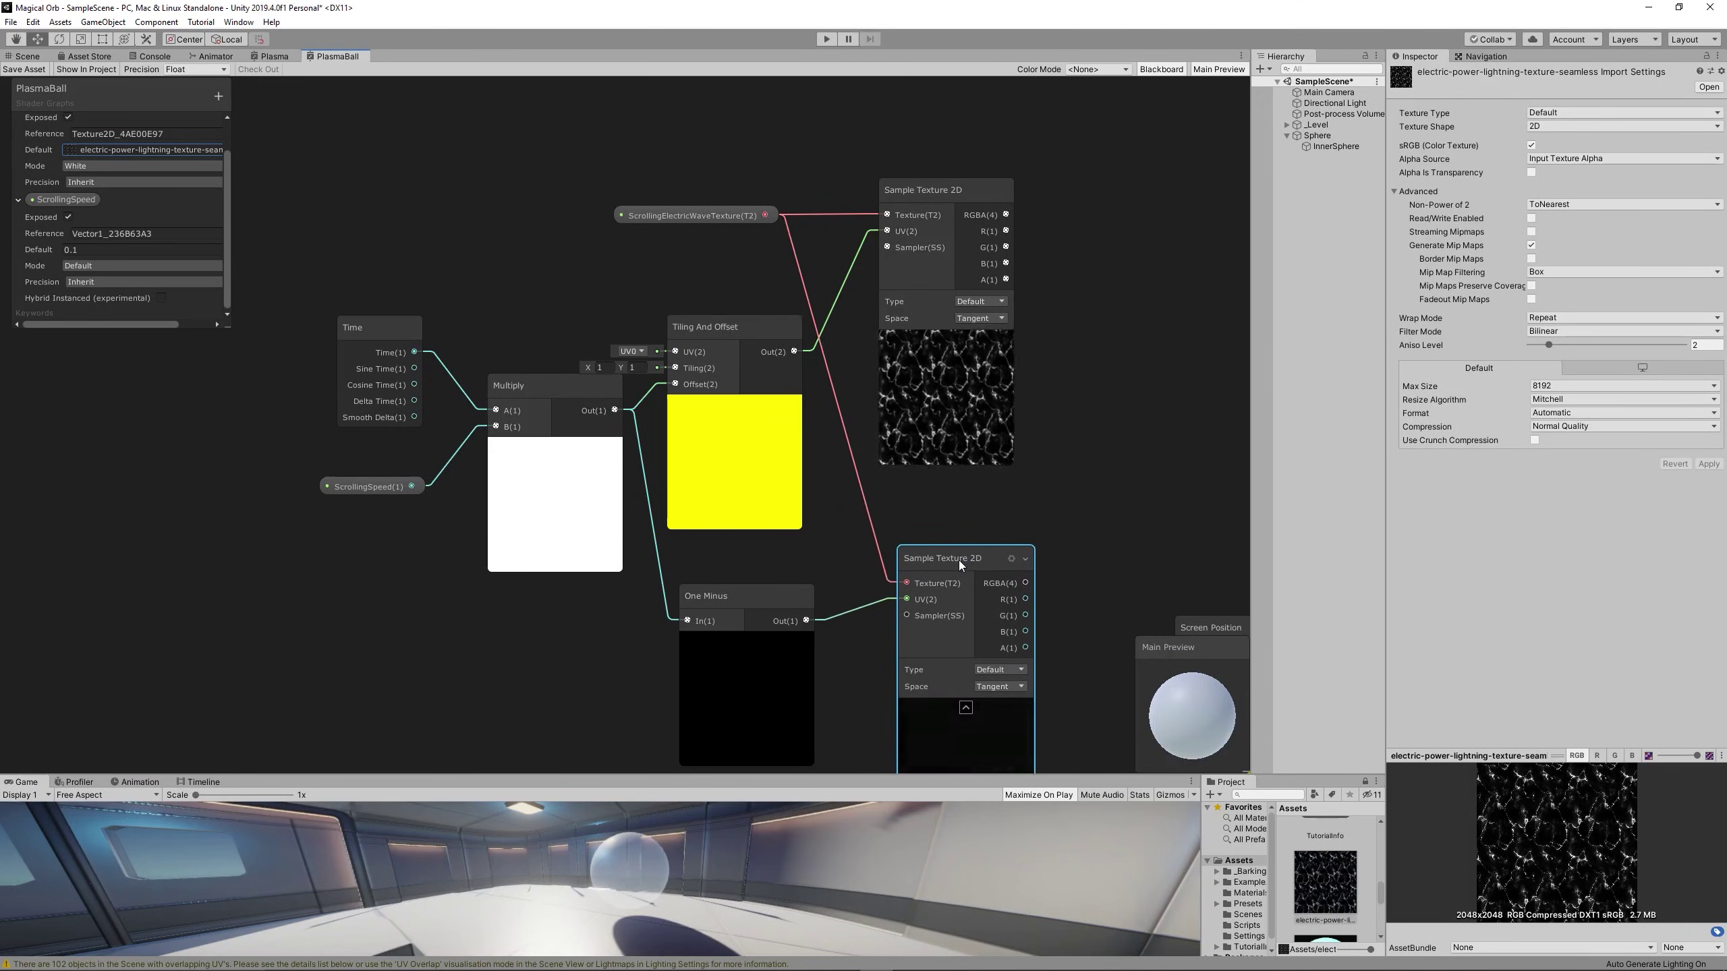
- Make room before the texture nodes by moving Time, ScrollingSpeed, Multiply and One Minus farther left in the graph
{"action": "left_click_drag", "start_coordinate": [756, 604], "coordinate": [709, 604]}
{"action": "right_click", "coordinate": [804, 621]}
{"action": "key", "text": "Escape"}
{"action": "left_click_drag", "start_coordinate": [269, 289], "coordinate": [541, 553]}
{"action": "left_click_drag", "start_coordinate": [516, 385], "coordinate": [375, 347]}
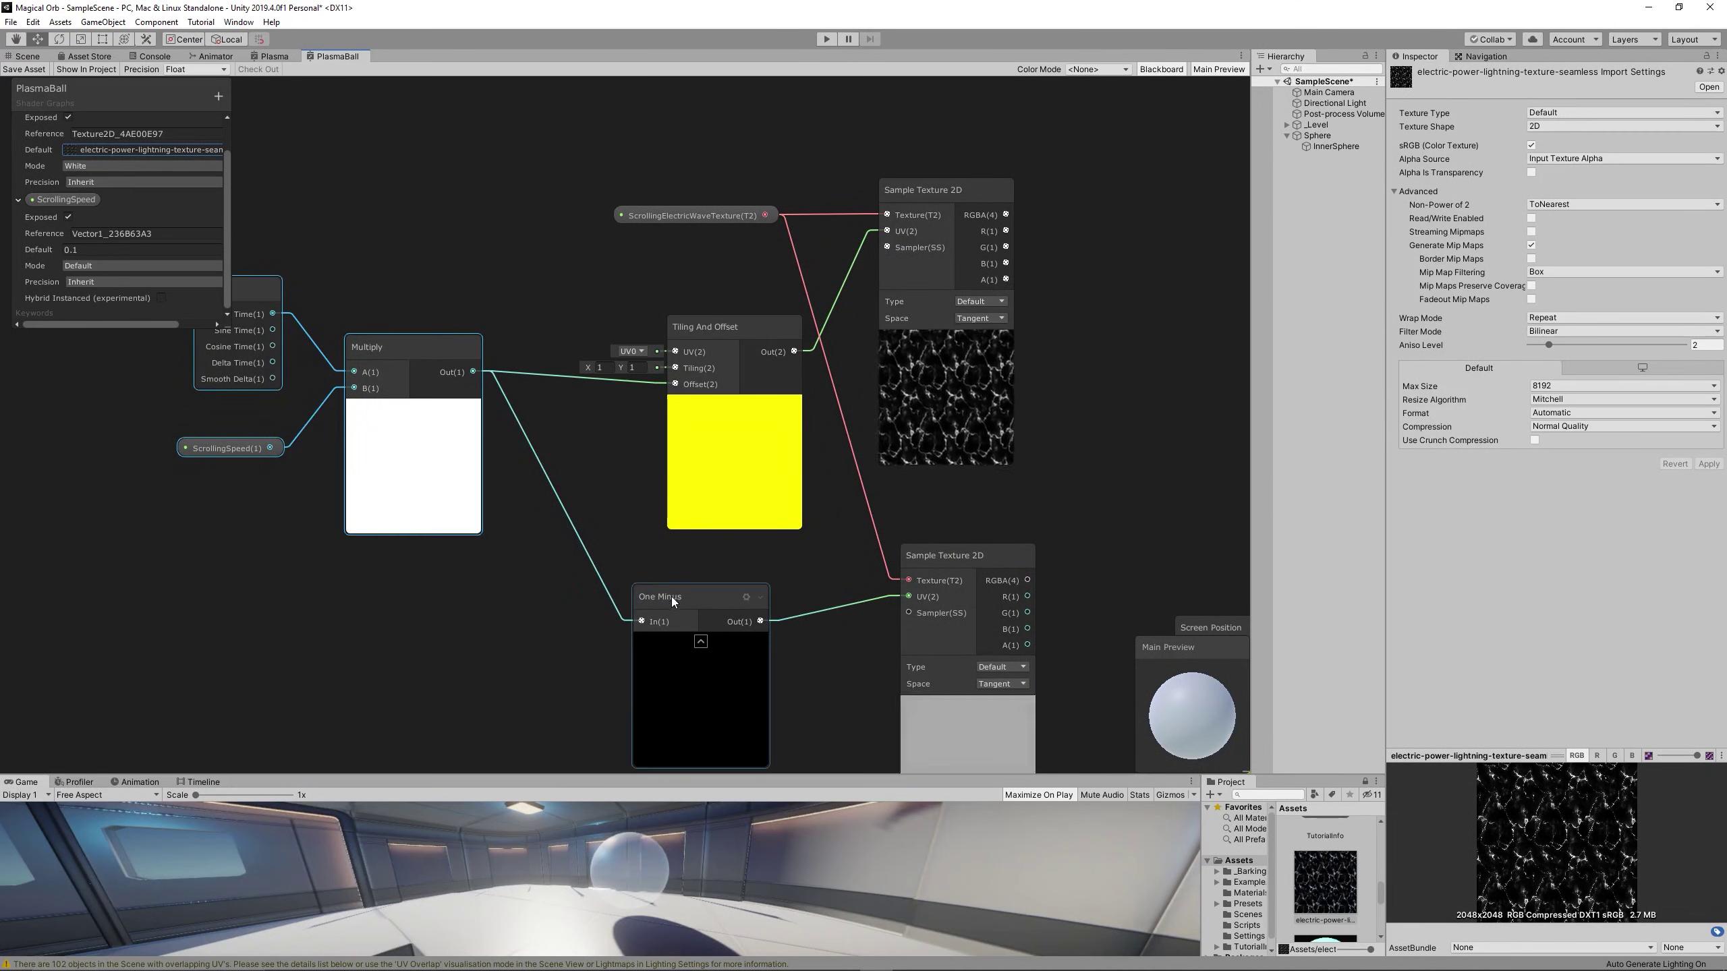
{"action": "left_click_drag", "start_coordinate": [672, 596], "coordinate": [545, 589]}
- Add a second Tiling And Offset node between One Minus and the second Sample Texture 2D's UV, using Offset, and tidy the nodes
{"action": "right_click", "coordinate": [746, 654]}
{"action": "left_click", "coordinate": [777, 666]}
{"action": "type", "text": "til"}
{"action": "key", "text": "Return"}
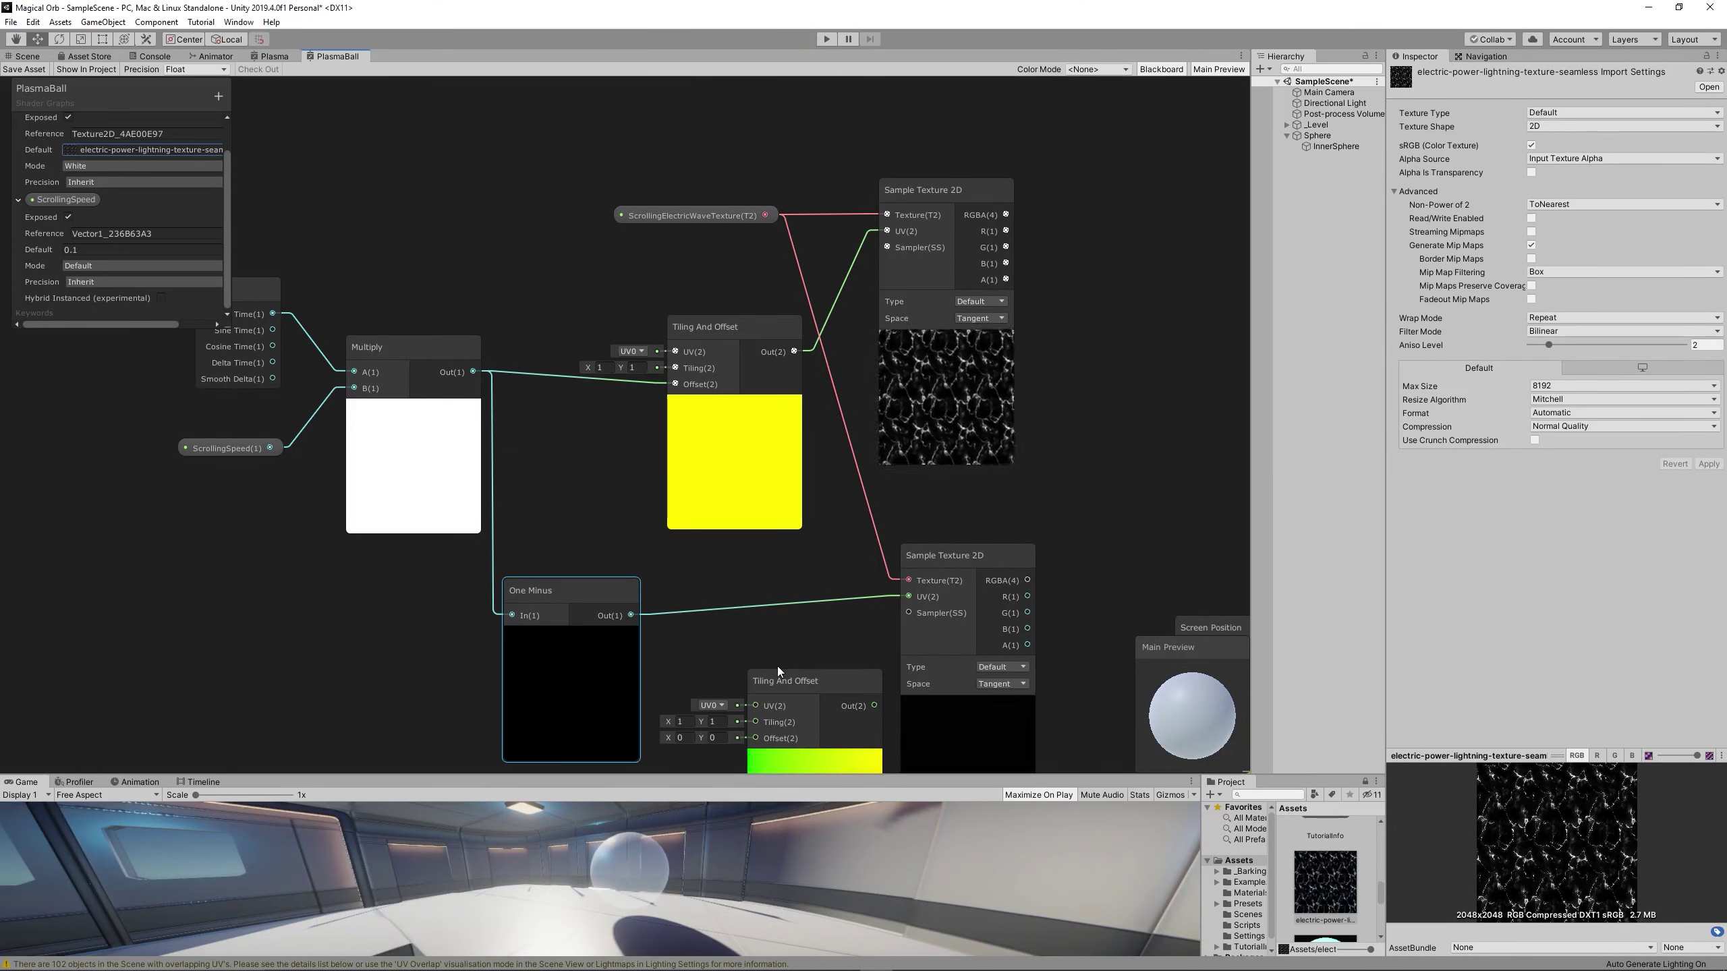
{"action": "left_click_drag", "start_coordinate": [825, 683], "coordinate": [783, 646]}
{"action": "left_click_drag", "start_coordinate": [630, 615], "coordinate": [704, 700]}
{"action": "left_click_drag", "start_coordinate": [832, 666], "coordinate": [907, 594]}
{"action": "left_click_drag", "start_coordinate": [775, 642], "coordinate": [786, 582]}
{"action": "left_click_drag", "start_coordinate": [982, 550], "coordinate": [952, 477]}
- Add an Add node taking the first Sample Texture 2D's RGBA into A and the second's RGBA into B
{"action": "right_click", "coordinate": [1102, 391]}
{"action": "left_click", "coordinate": [1122, 399]}
{"action": "type", "text": "add"}
{"action": "left_click", "coordinate": [1133, 429]}
{"action": "middle_click_drag", "start_coordinate": [1133, 429], "coordinate": [944, 399]}
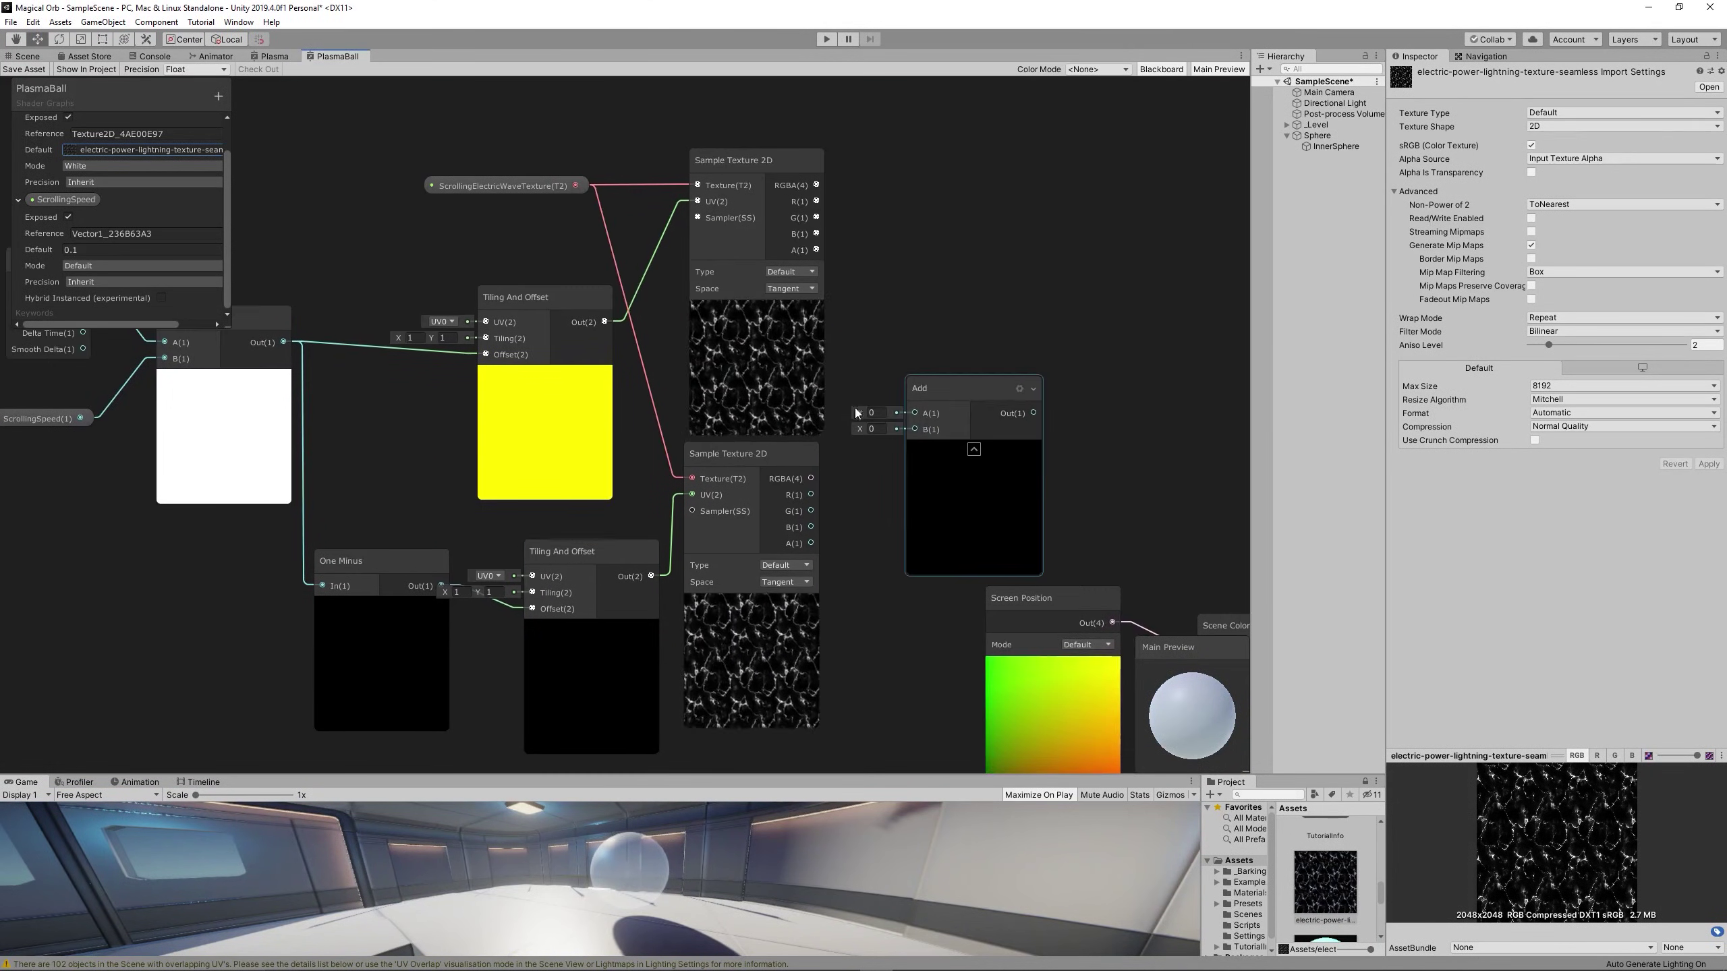
{"action": "left_click_drag", "start_coordinate": [943, 399], "coordinate": [948, 345]}
{"action": "left_click_drag", "start_coordinate": [811, 478], "coordinate": [920, 373]}
{"action": "left_click_drag", "start_coordinate": [817, 185], "coordinate": [919, 357]}
{"action": "middle_click_drag", "start_coordinate": [1083, 266], "coordinate": [896, 250]}
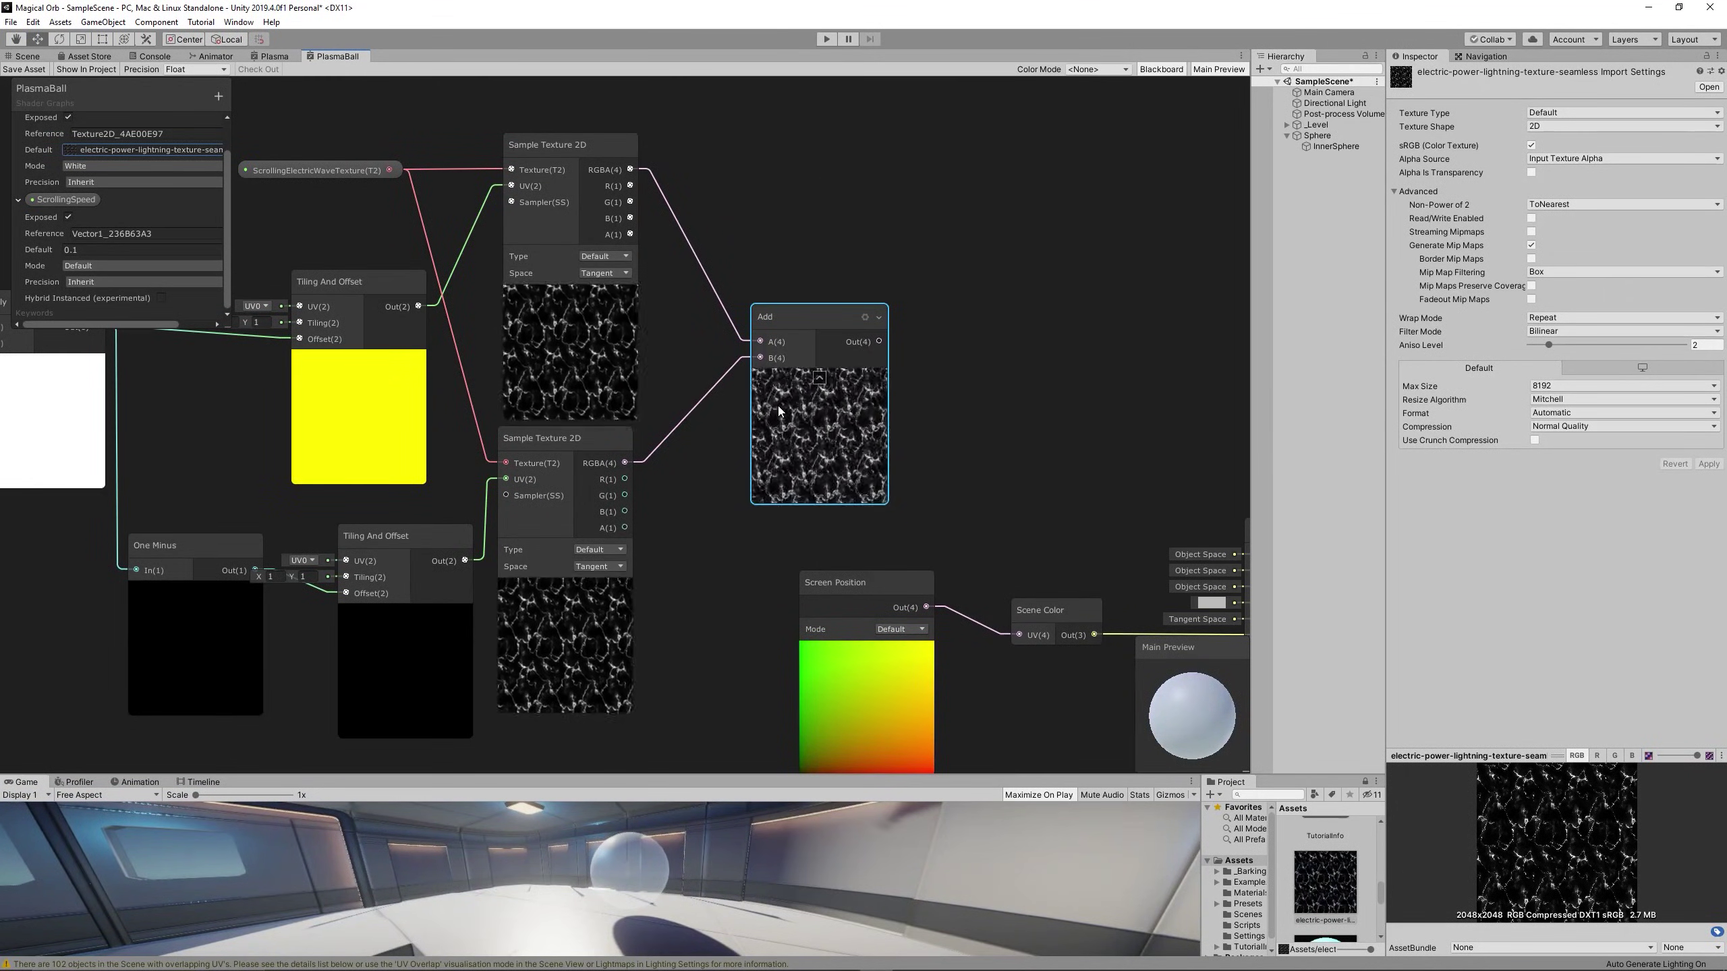
{"action": "right_click", "coordinate": [960, 327]}
{"action": "left_click", "coordinate": [940, 332]}
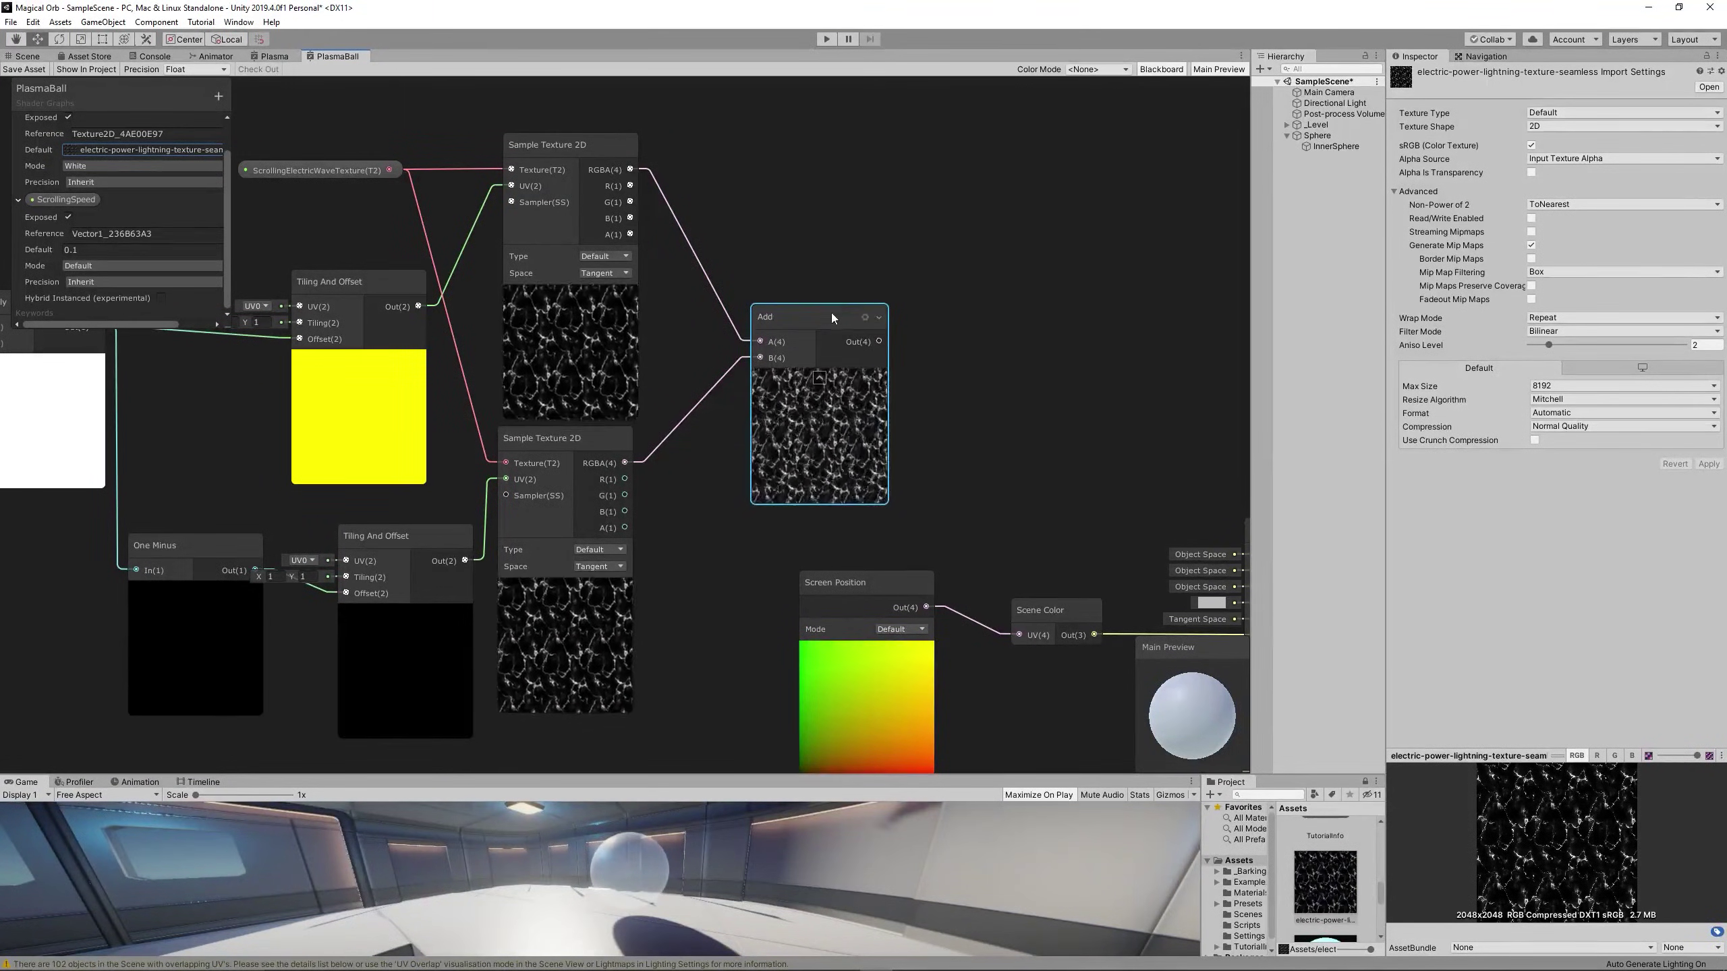
{"action": "left_click_drag", "start_coordinate": [831, 315], "coordinate": [838, 236]}
- Add a Color property named TextureColor to the PlasmaBall graph
{"action": "left_click", "coordinate": [218, 96]}
{"action": "left_click", "coordinate": [319, 169]}
{"action": "type", "text": "Tex"}
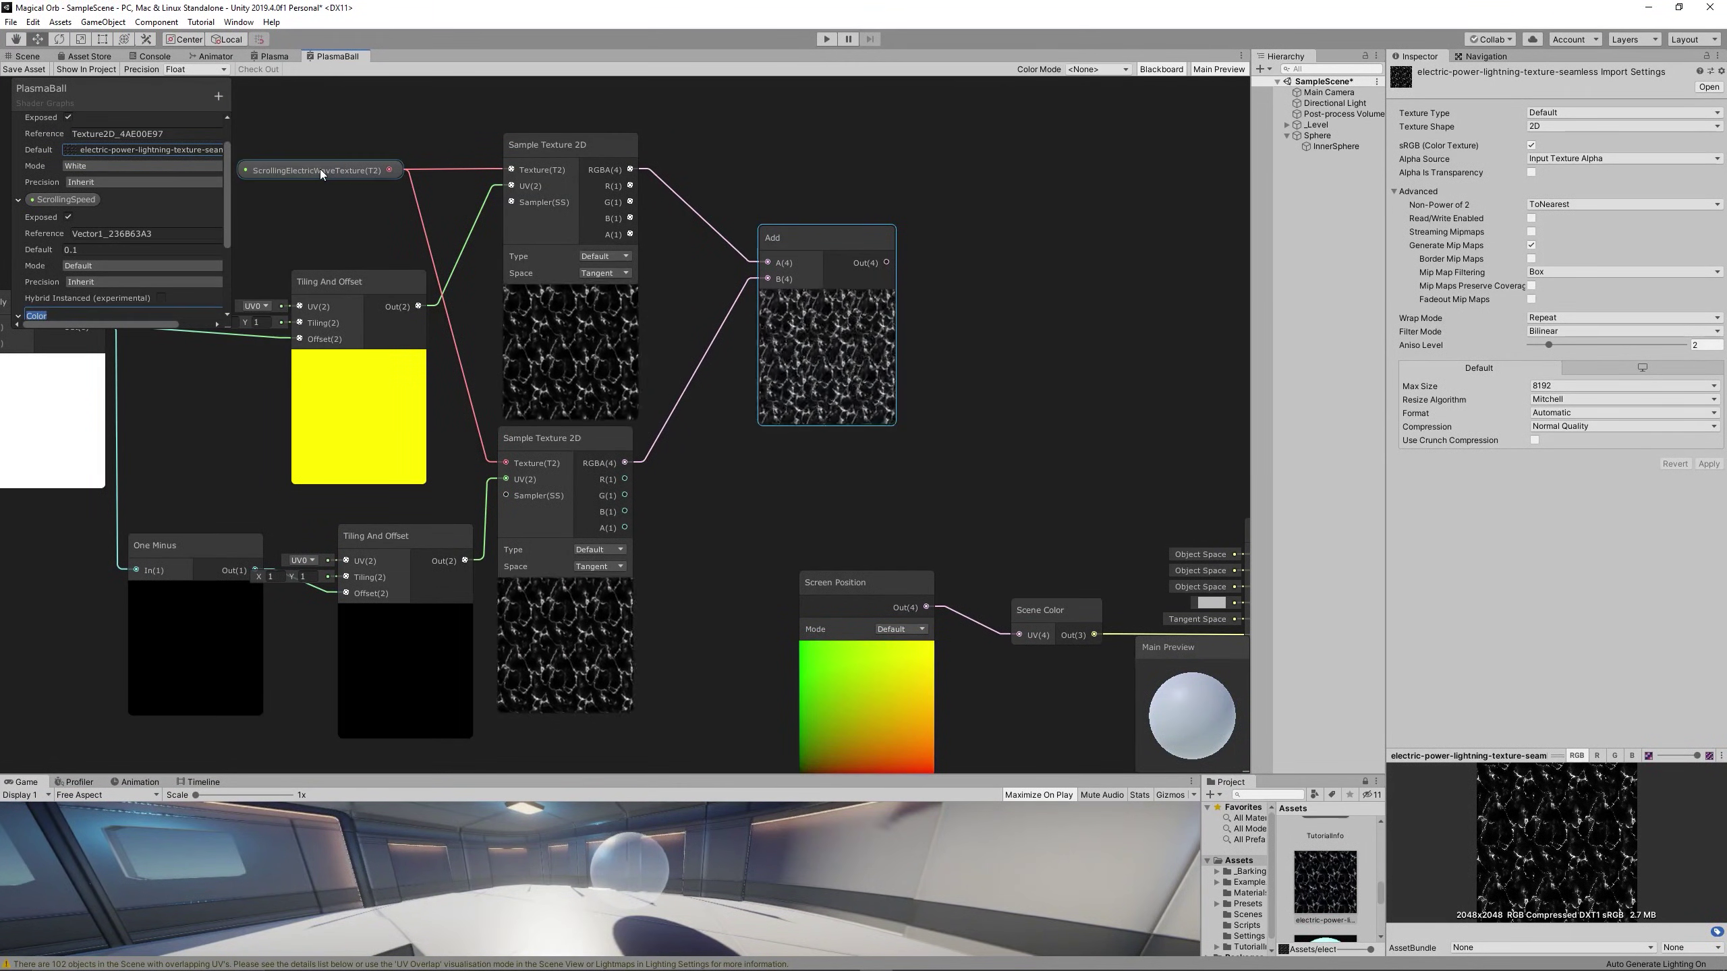
{"action": "type", "text": "tureColor"}
{"action": "key", "text": "Return"}
- Set TextureColor's default to bright cyan with hue 182, saturation 100 and value 100
{"action": "scroll", "coordinate": [153, 162], "scroll_direction": "down", "scroll_amount": 3}
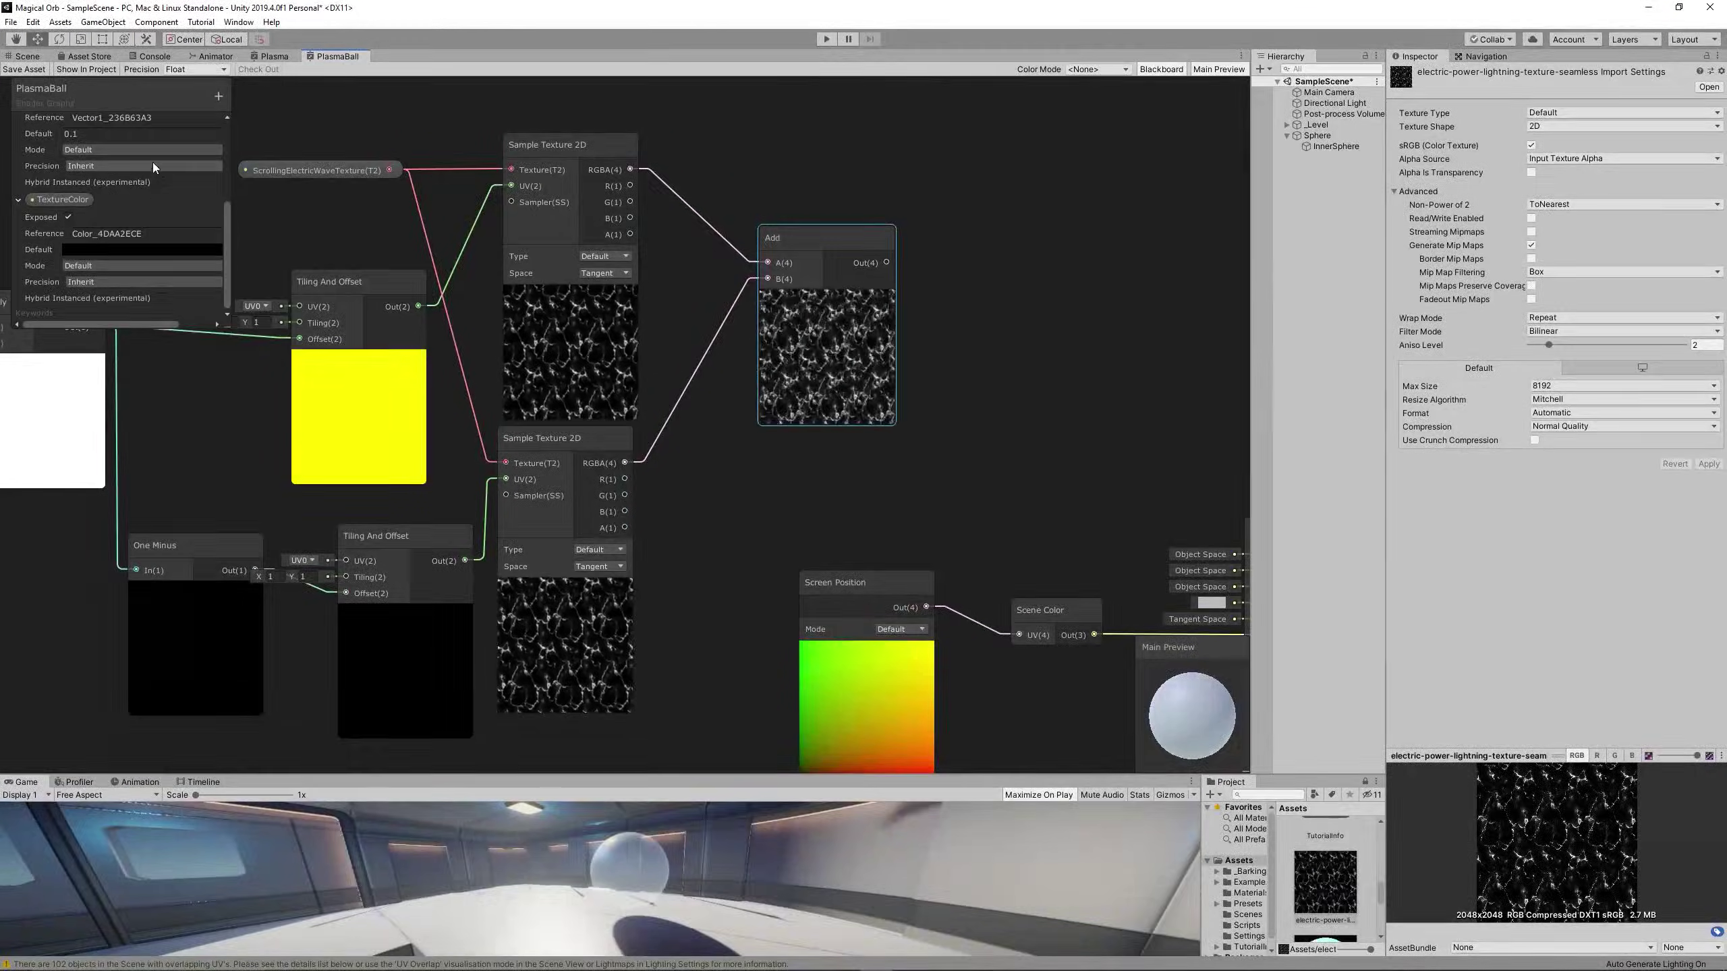
{"action": "left_click", "coordinate": [122, 249]}
{"action": "left_click", "coordinate": [1412, 441]}
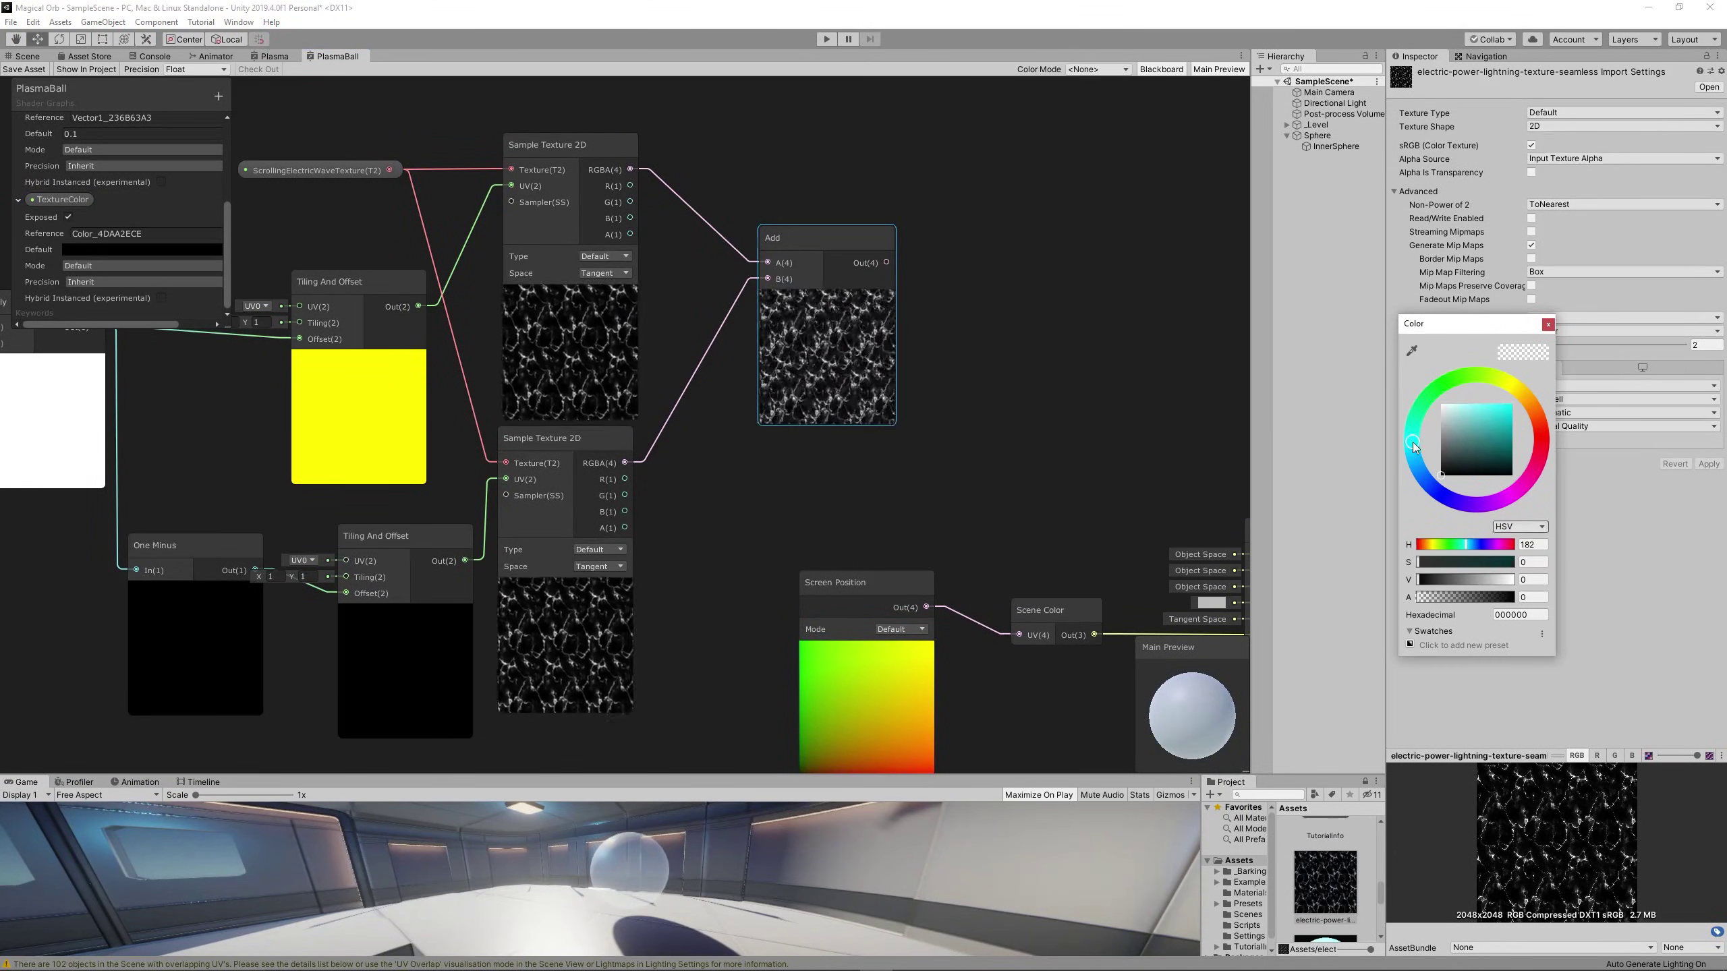
{"action": "left_click_drag", "start_coordinate": [1496, 420], "coordinate": [1515, 401]}
{"action": "left_click", "coordinate": [1534, 598]}
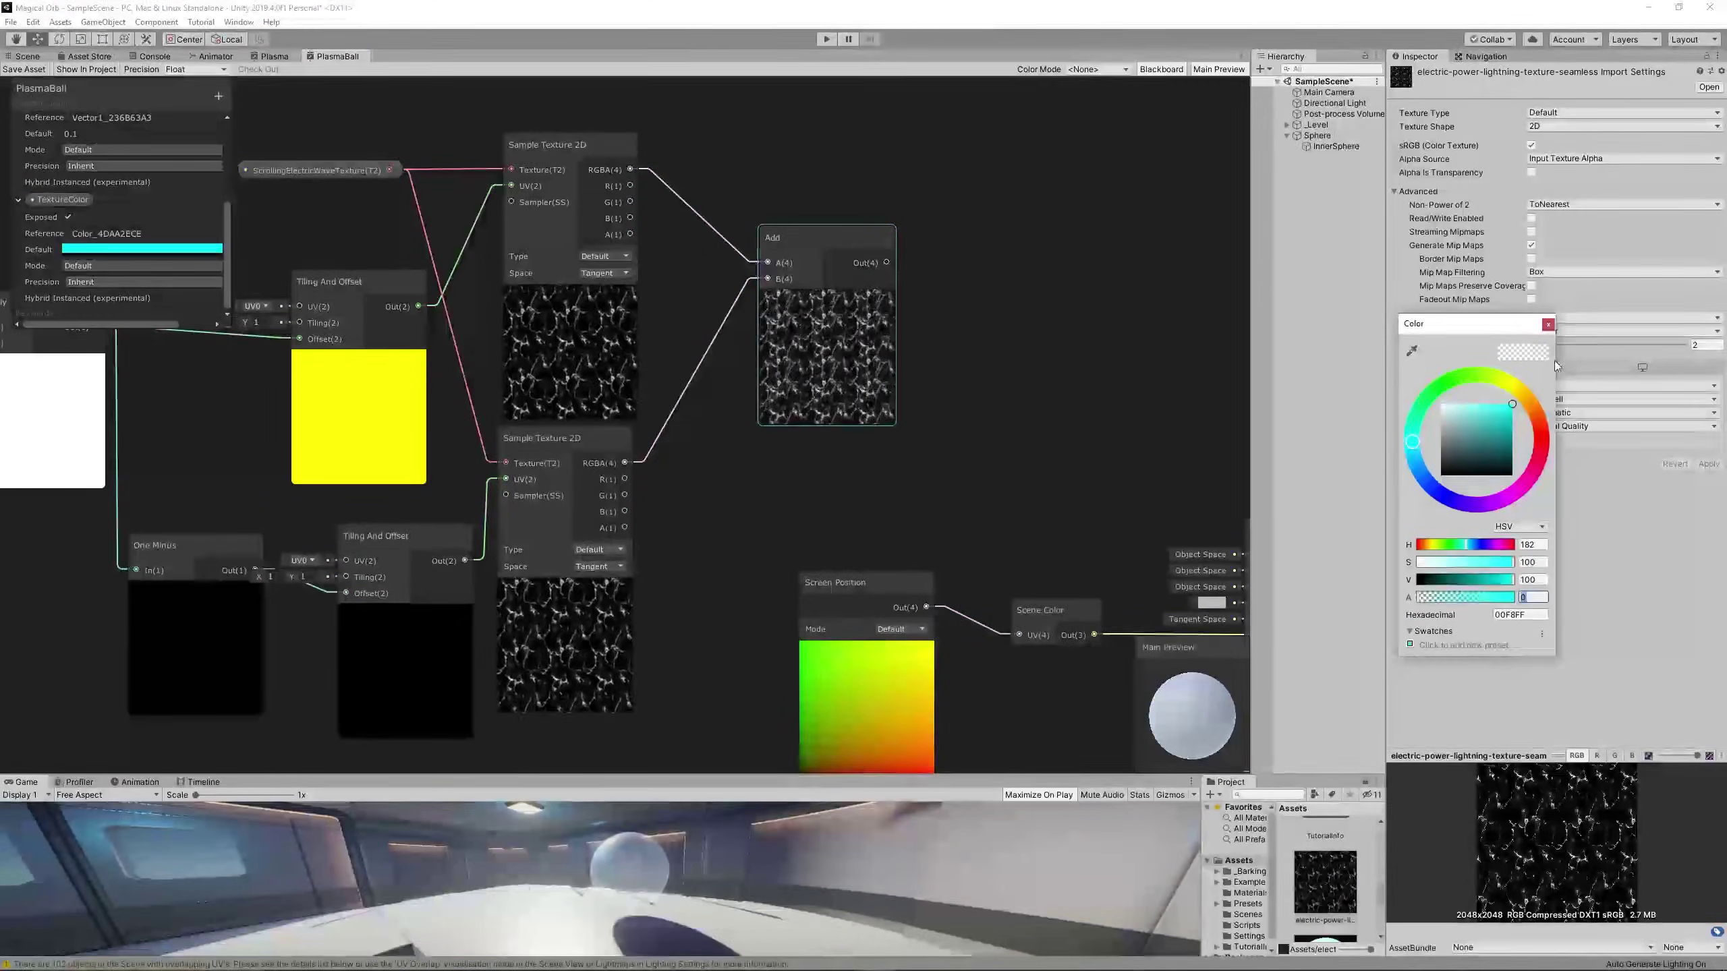
{"action": "left_click", "coordinate": [1549, 324]}
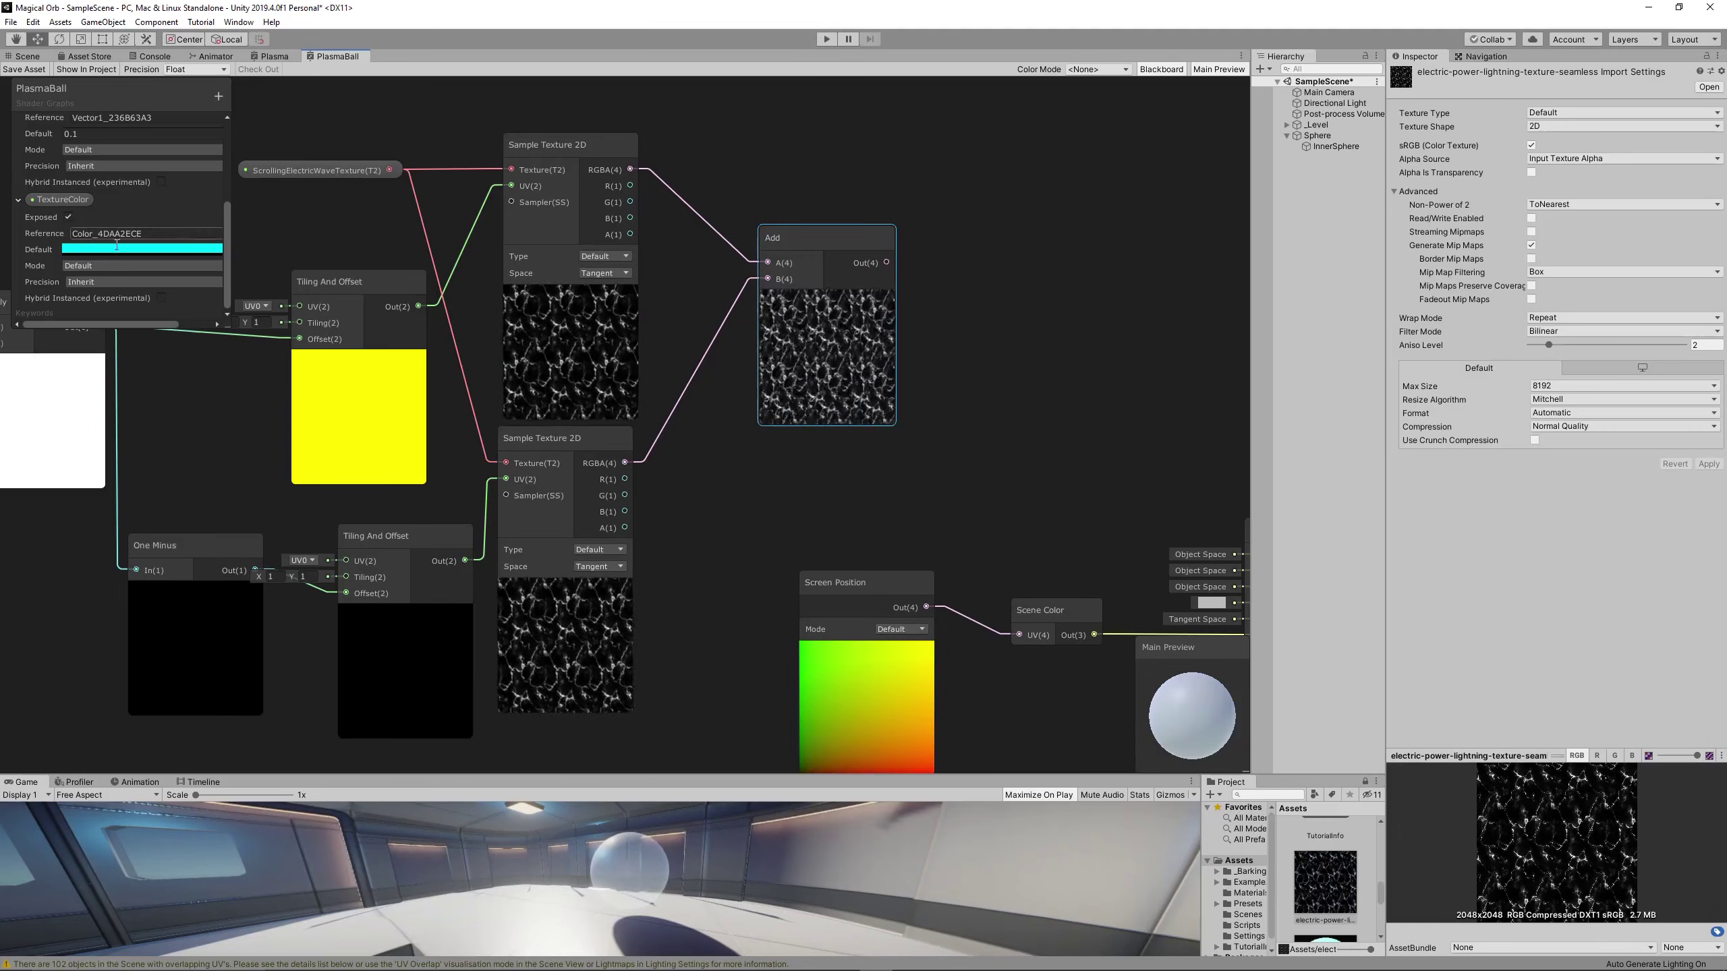
- Set TextureColor's mode to HDR and raise the alpha of its default color
{"action": "left_click", "coordinate": [97, 265]}
{"action": "left_click", "coordinate": [88, 294]}
{"action": "left_click", "coordinate": [121, 248]}
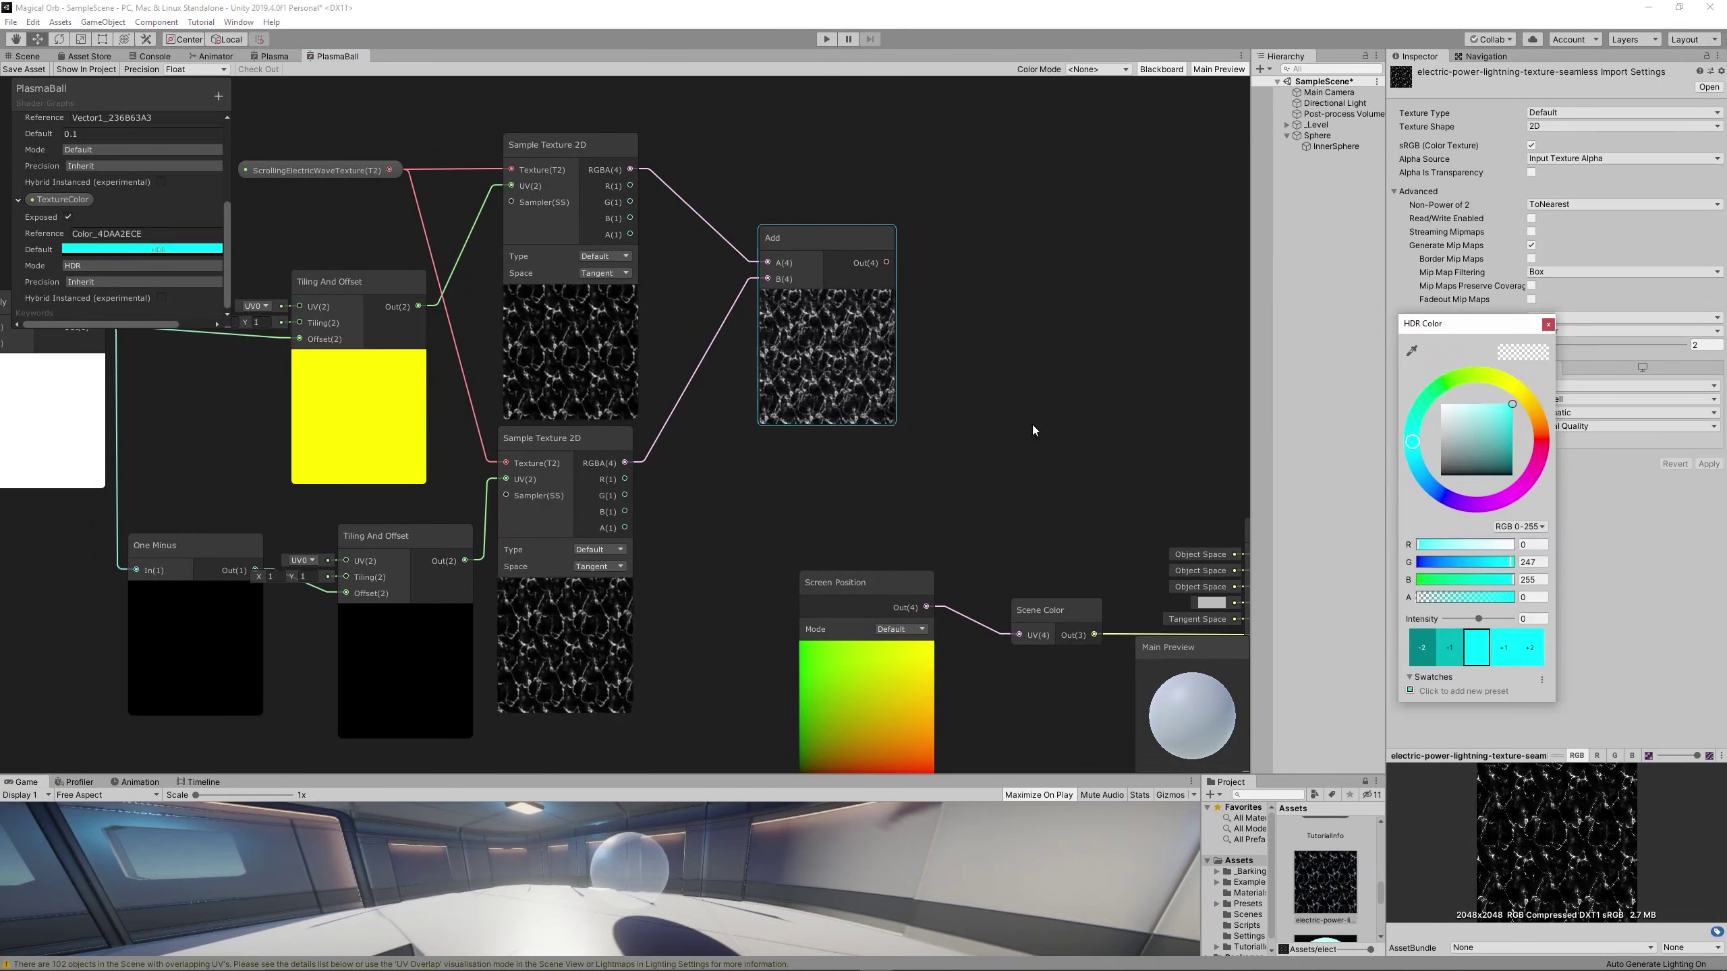
{"action": "left_click_drag", "start_coordinate": [1495, 601], "coordinate": [1521, 600]}
{"action": "left_click", "coordinate": [1548, 325]}
- Place TextureColor in the graph, multiply it with the Add output in a new Multiply node, and connect the result to PBR Master's Albedo
{"action": "left_click_drag", "start_coordinate": [63, 200], "coordinate": [755, 450]}
{"action": "right_click", "coordinate": [988, 400]}
{"action": "left_click", "coordinate": [1026, 407]}
{"action": "type", "text": "mul"}
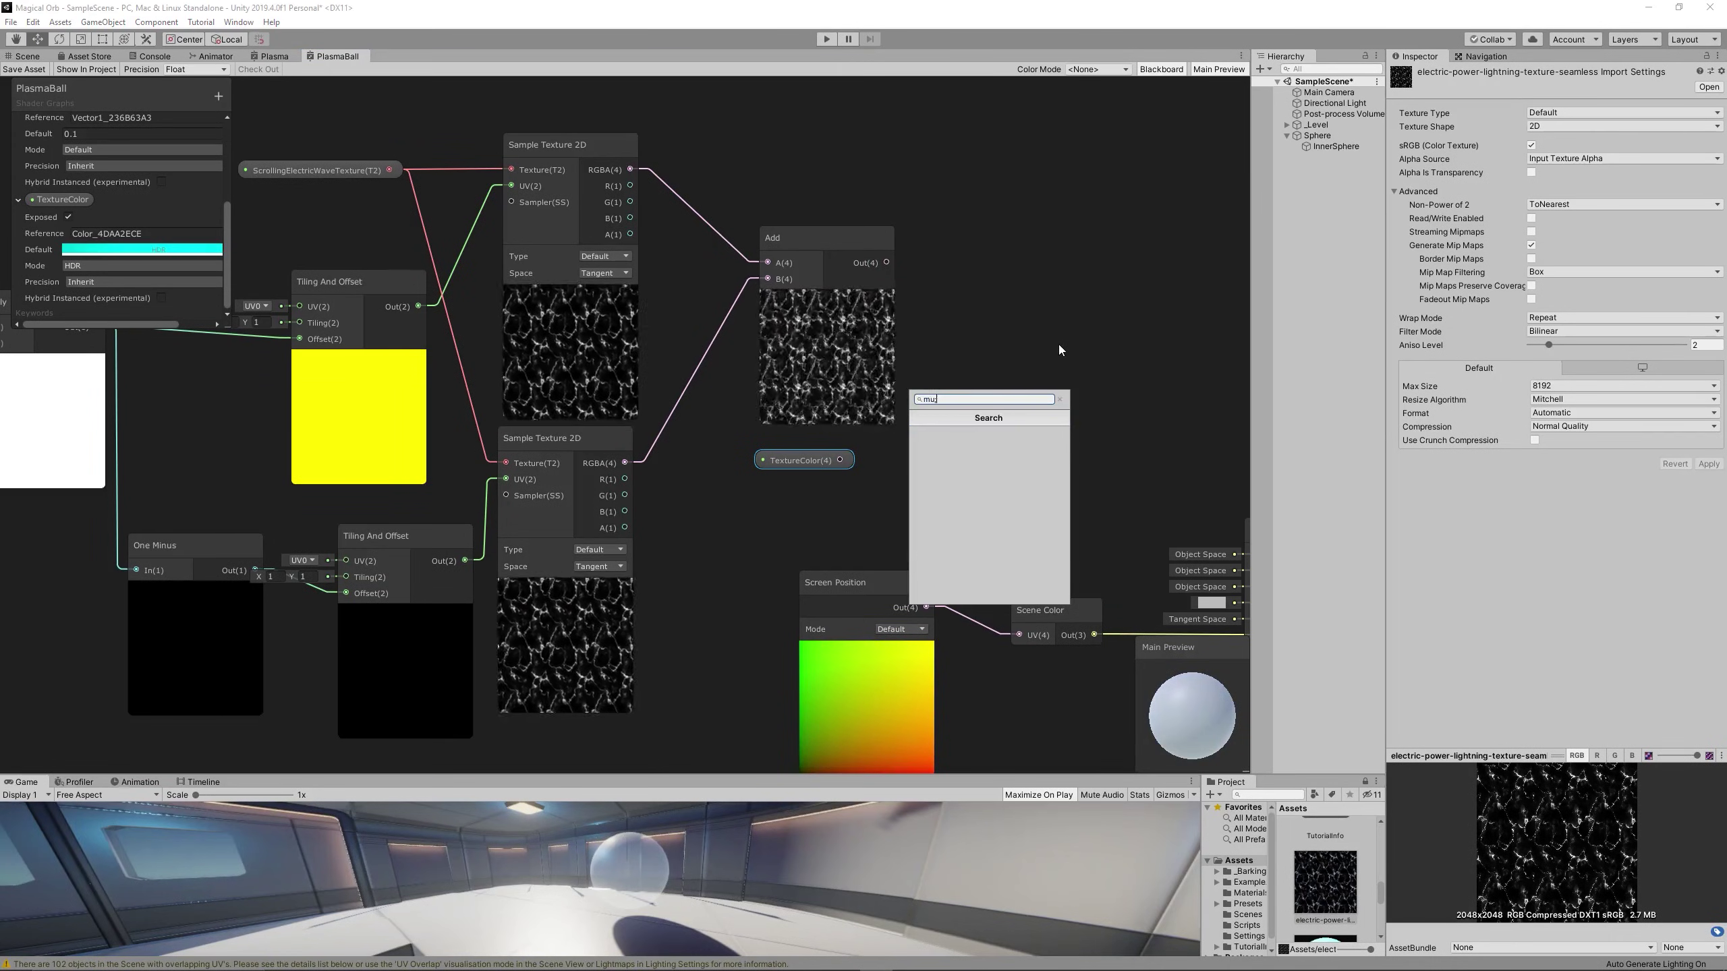
{"action": "key", "text": "Return"}
{"action": "left_click_drag", "start_coordinate": [1080, 431], "coordinate": [1063, 364]}
{"action": "mouse_move", "coordinate": [845, 462]}
{"action": "left_mouse_down"}
{"action": "mouse_move", "coordinate": [940, 433]}
{"action": "mouse_move", "coordinate": [864, 464]}
{"action": "left_mouse_up"}
{"action": "left_click_drag", "start_coordinate": [859, 462], "coordinate": [983, 401]}
{"action": "left_click_drag", "start_coordinate": [886, 263], "coordinate": [983, 384]}
{"action": "middle_click_drag", "start_coordinate": [1114, 267], "coordinate": [851, 145]}
{"action": "left_click_drag", "start_coordinate": [841, 261], "coordinate": [988, 480]}
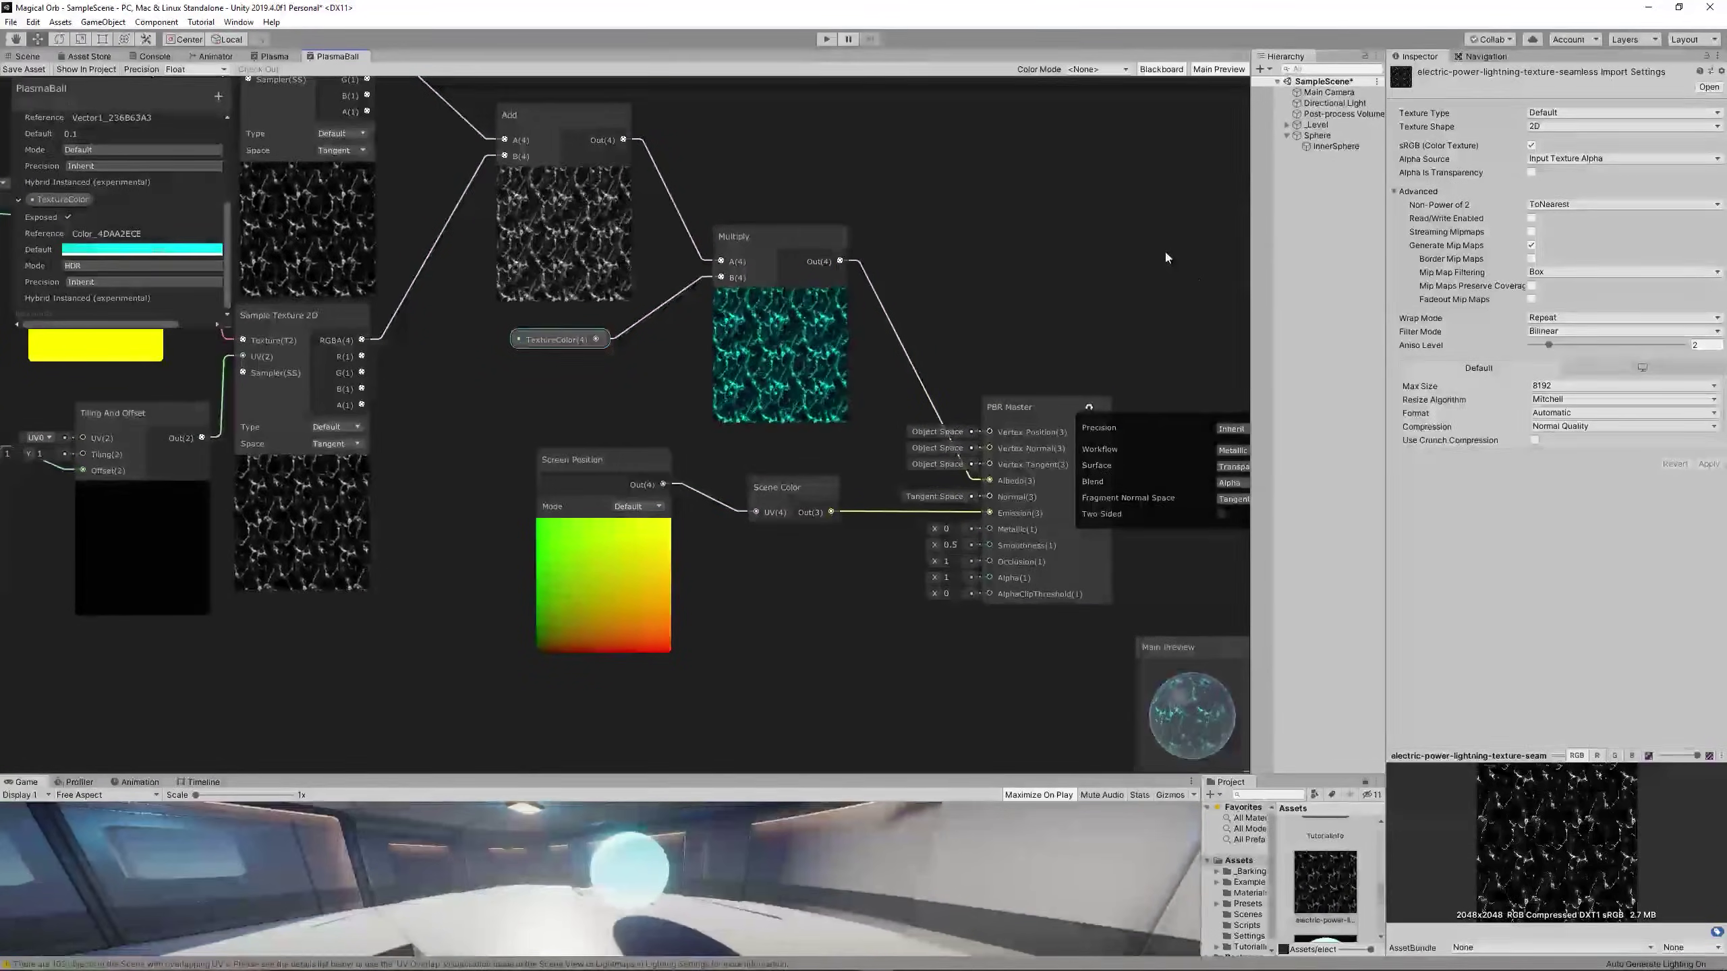
- Assign the electric-power-lightning texture to ScrollingElectricWaveTexture in InnerSphere's current material and return to the Scene view
{"action": "left_click", "coordinate": [1325, 149]}
{"action": "left_click", "coordinate": [1395, 524]}
{"action": "left_click", "coordinate": [1705, 580]}
{"action": "double_click", "coordinate": [1495, 335]}
{"action": "left_click", "coordinate": [27, 56]}
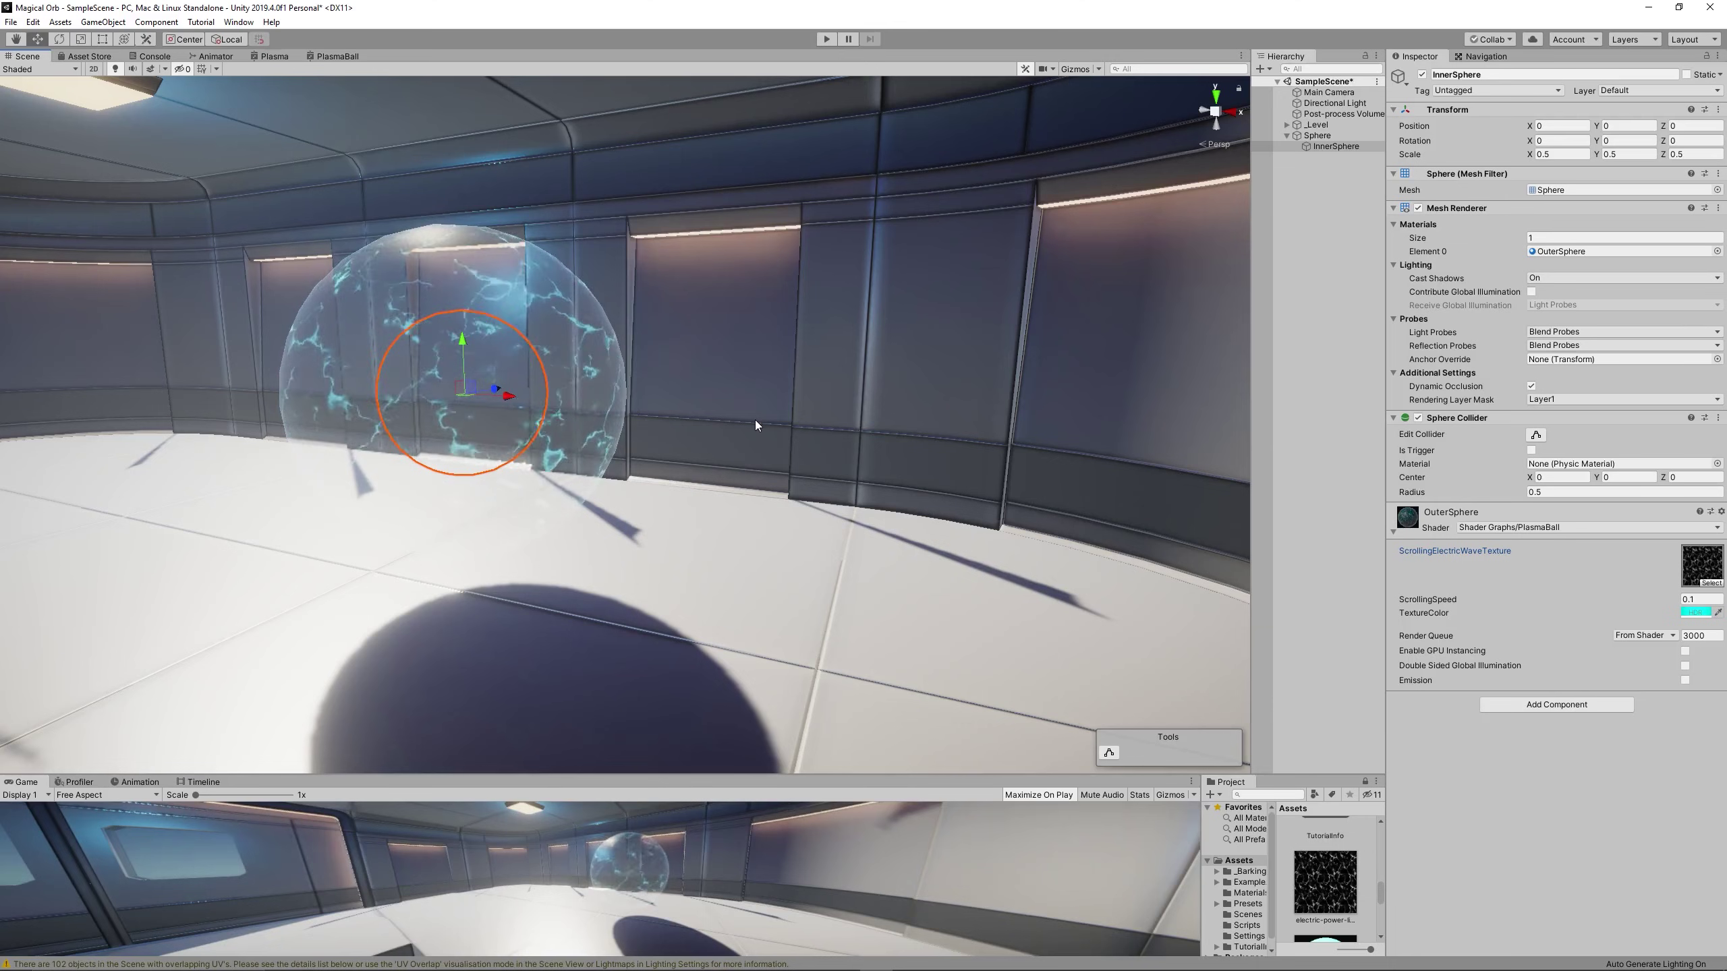
- Enlarge the Game view and run the scene briefly to preview the scrolling electric effect
{"action": "left_click_drag", "start_coordinate": [741, 777], "coordinate": [762, 549]}
{"action": "left_click", "coordinate": [826, 38]}
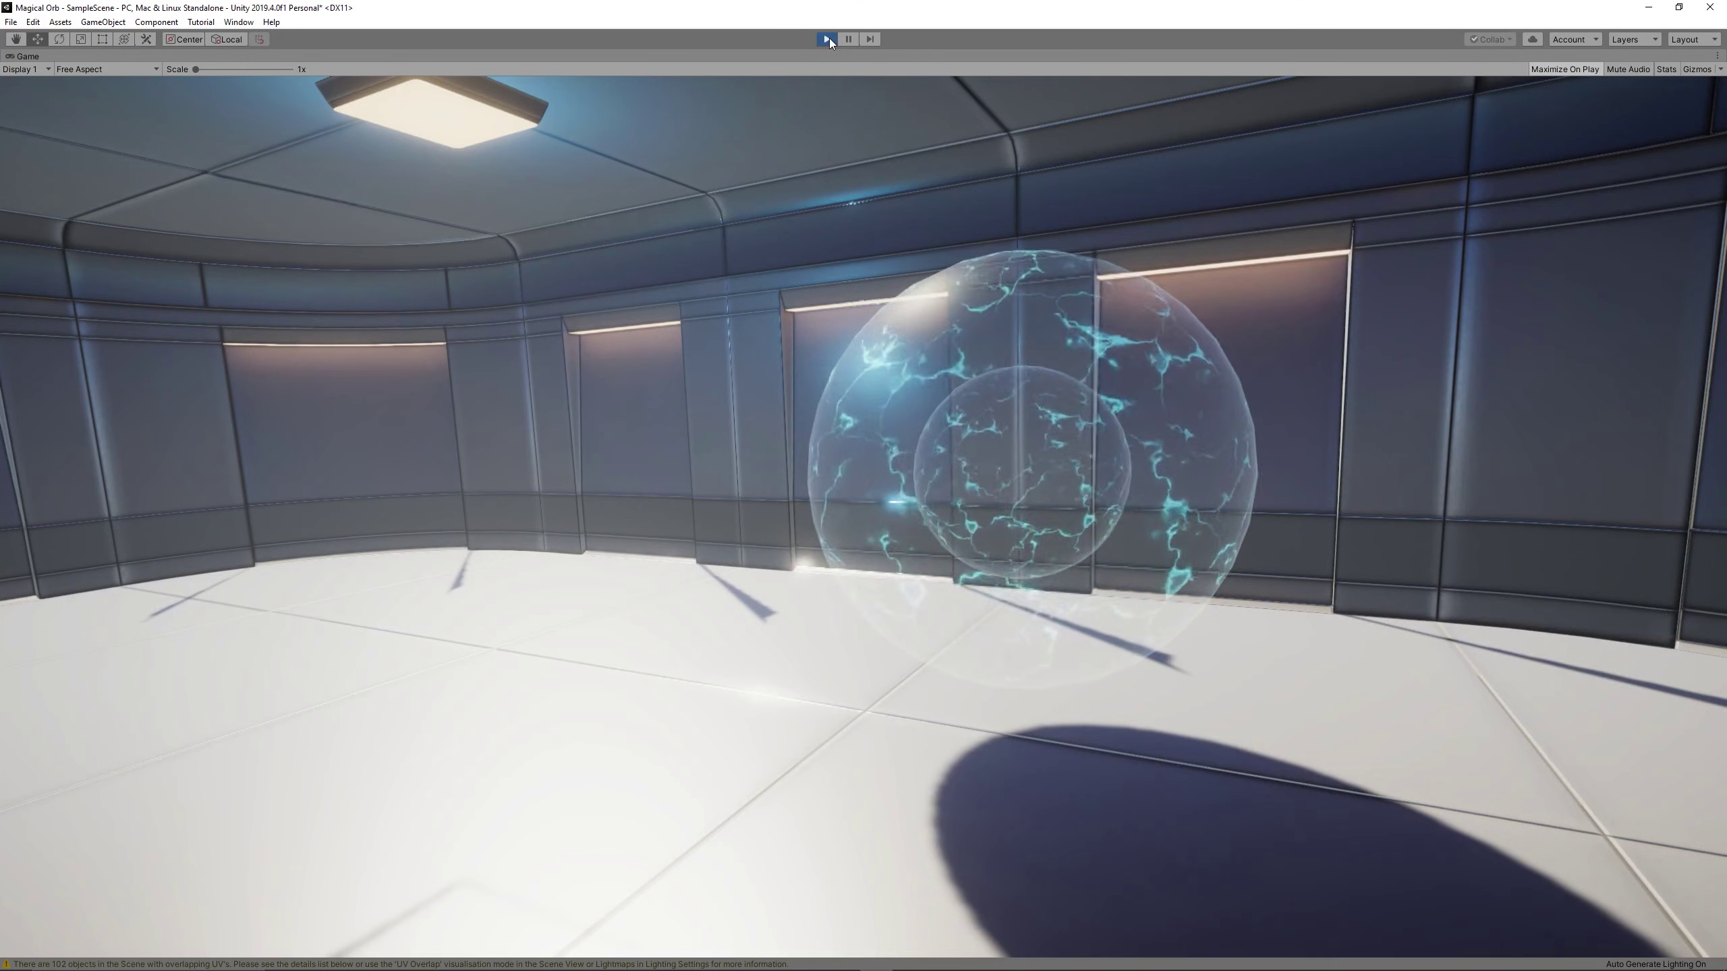
{"action": "left_click", "coordinate": [827, 39]}
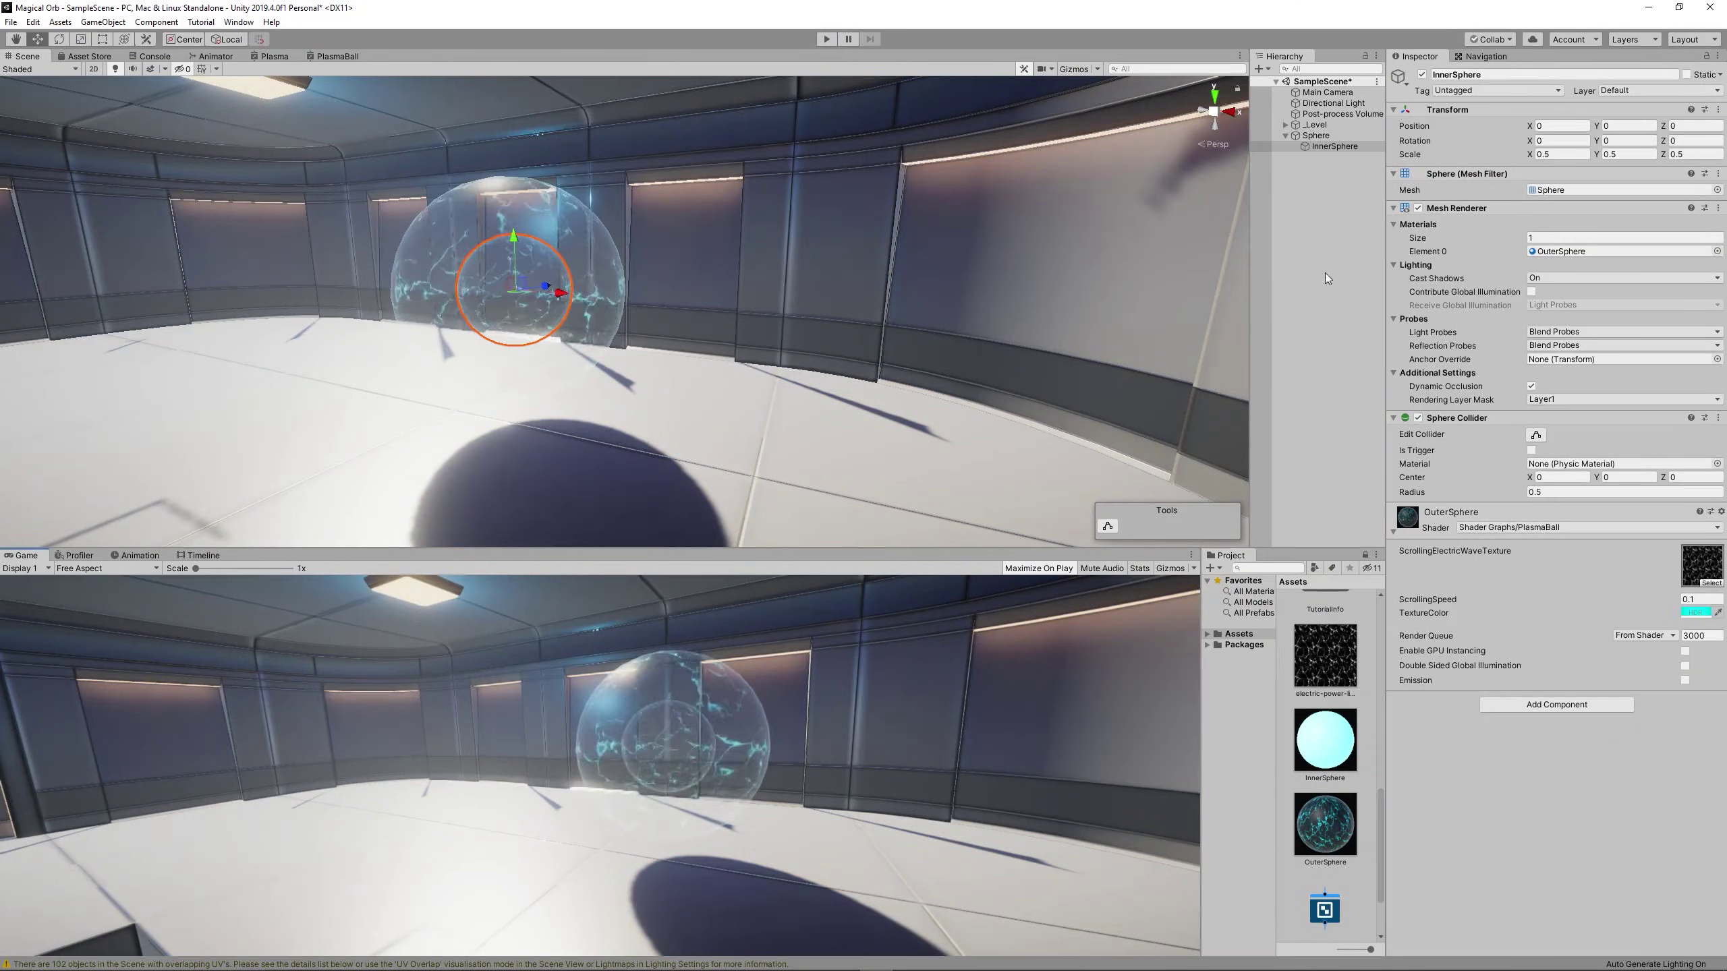
- Apply the InnerSphere material to the InnerSphere object and test the orb in Play mode
{"action": "left_click_drag", "start_coordinate": [1324, 739], "coordinate": [1329, 150]}
{"action": "left_click", "coordinate": [826, 38]}
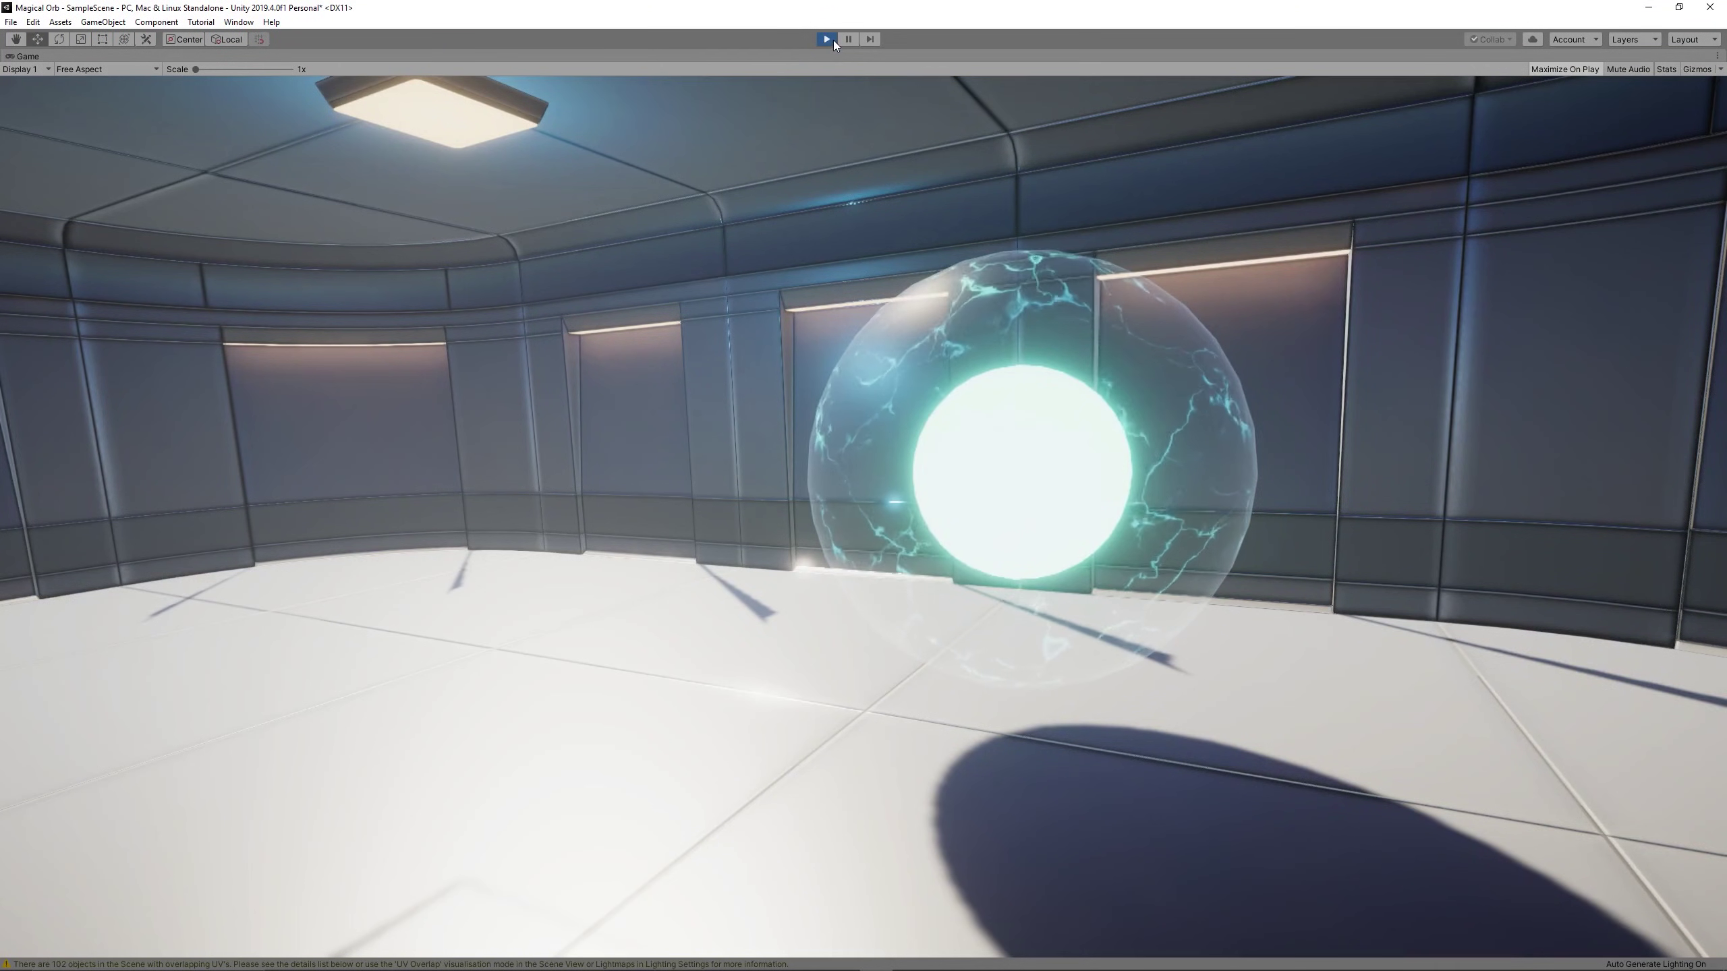
{"action": "left_click", "coordinate": [828, 39]}
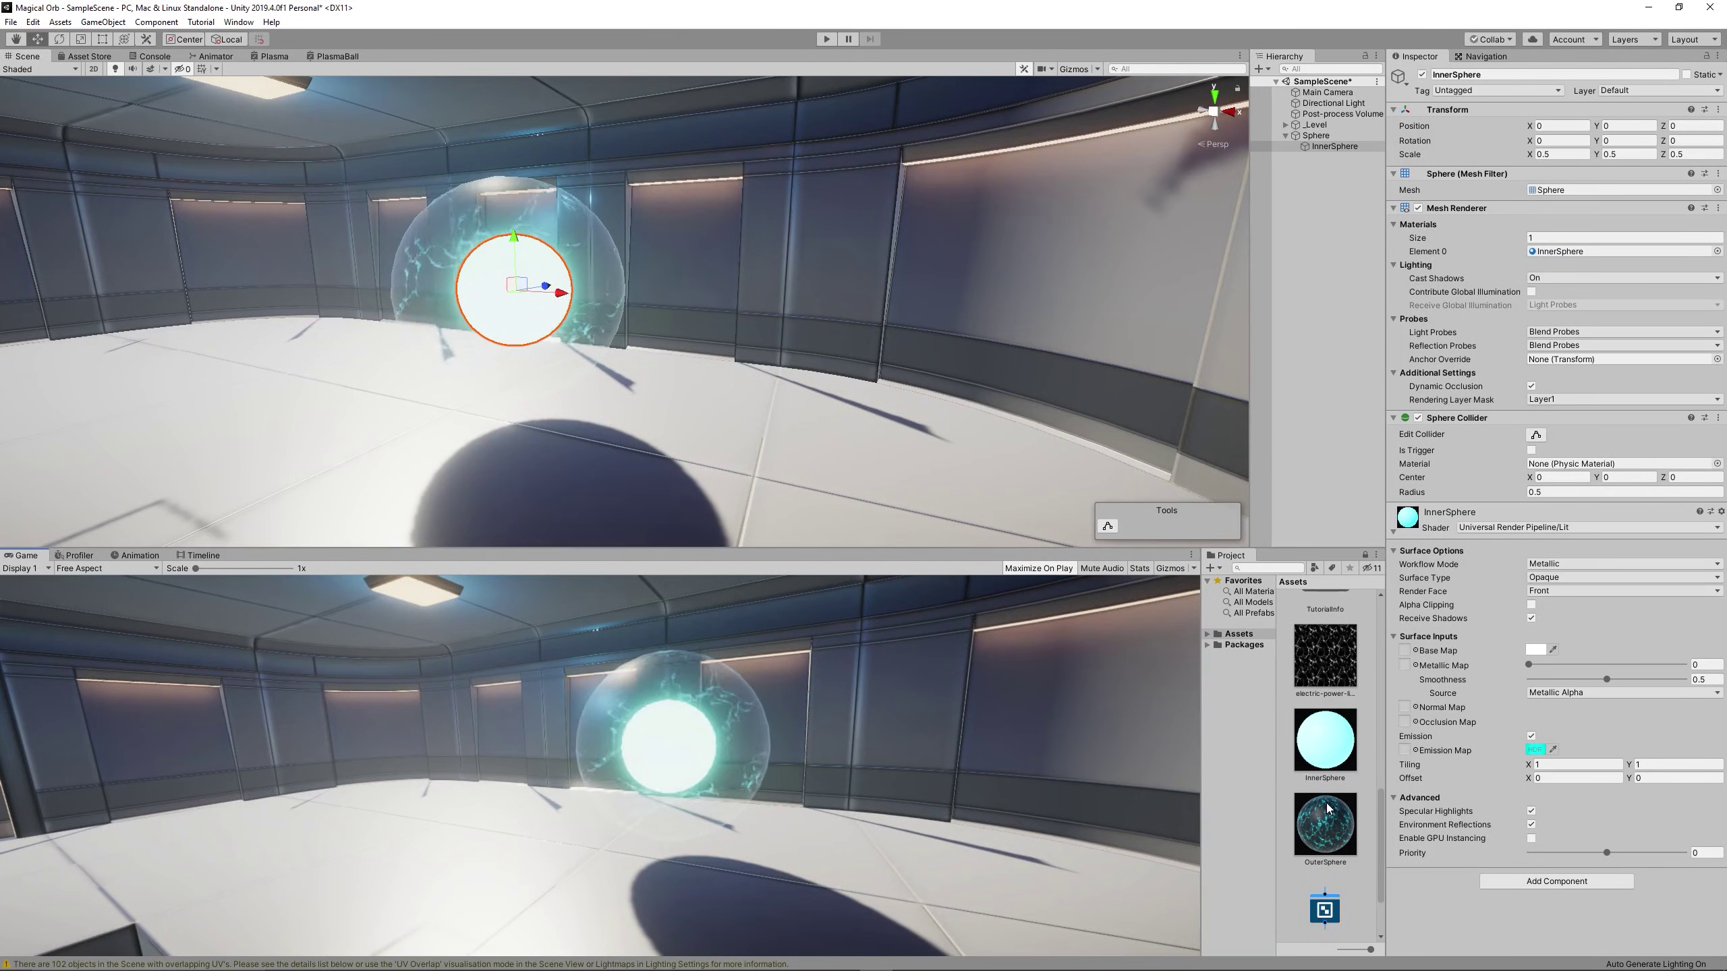
- Open the PlasmaBall graph and move the Screen Position and Scene Color nodes away from the electric texture nodes
{"action": "scroll", "coordinate": [1337, 839], "scroll_direction": "down", "scroll_amount": 1}
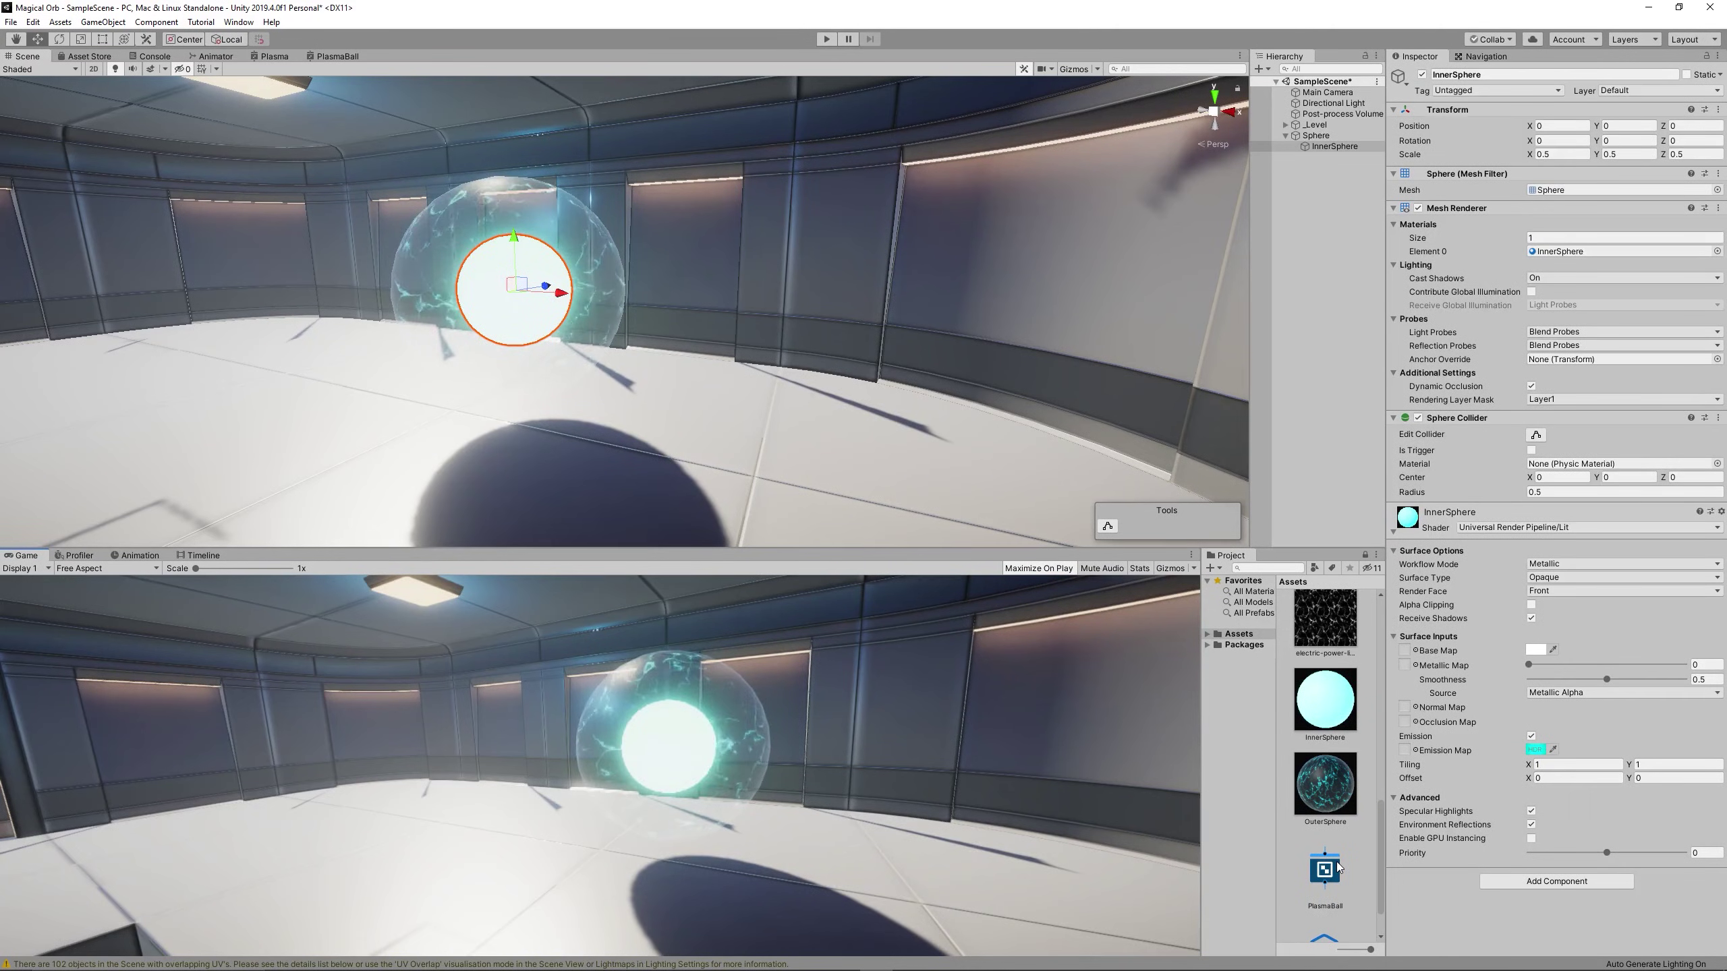
{"action": "left_click", "coordinate": [1325, 870]}
{"action": "scroll", "coordinate": [718, 305], "scroll_direction": "down", "scroll_amount": 3}
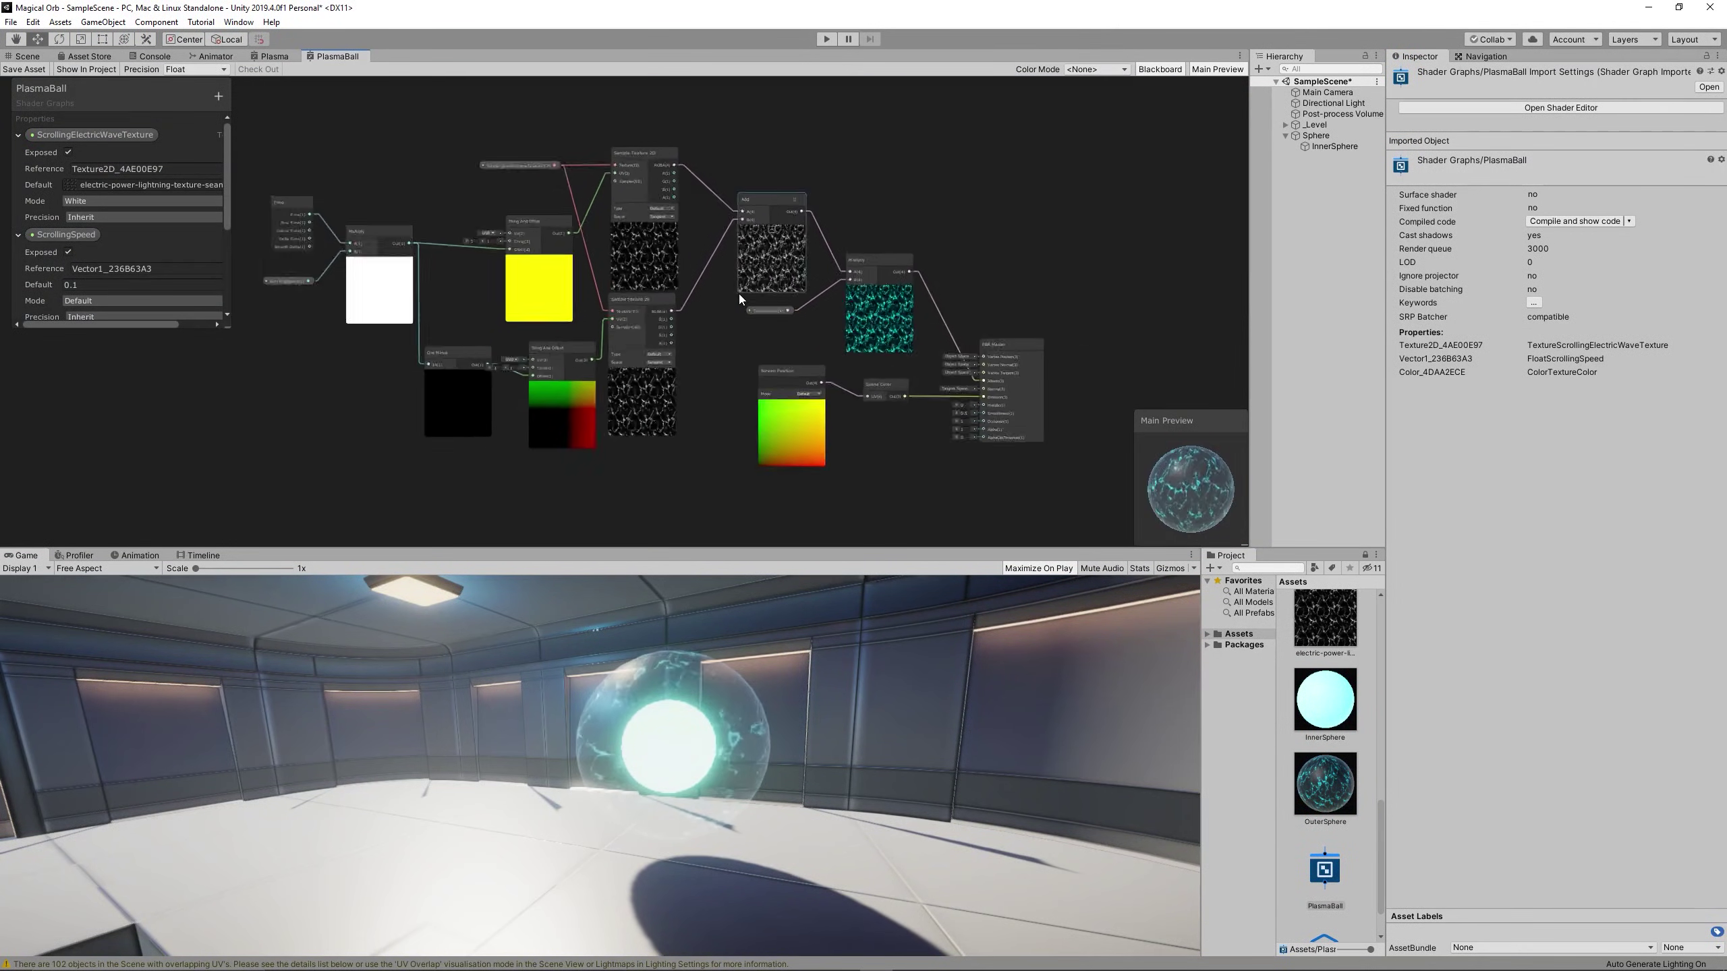
{"action": "left_click", "coordinate": [683, 313]}
{"action": "left_click_drag", "start_coordinate": [739, 346], "coordinate": [821, 434]}
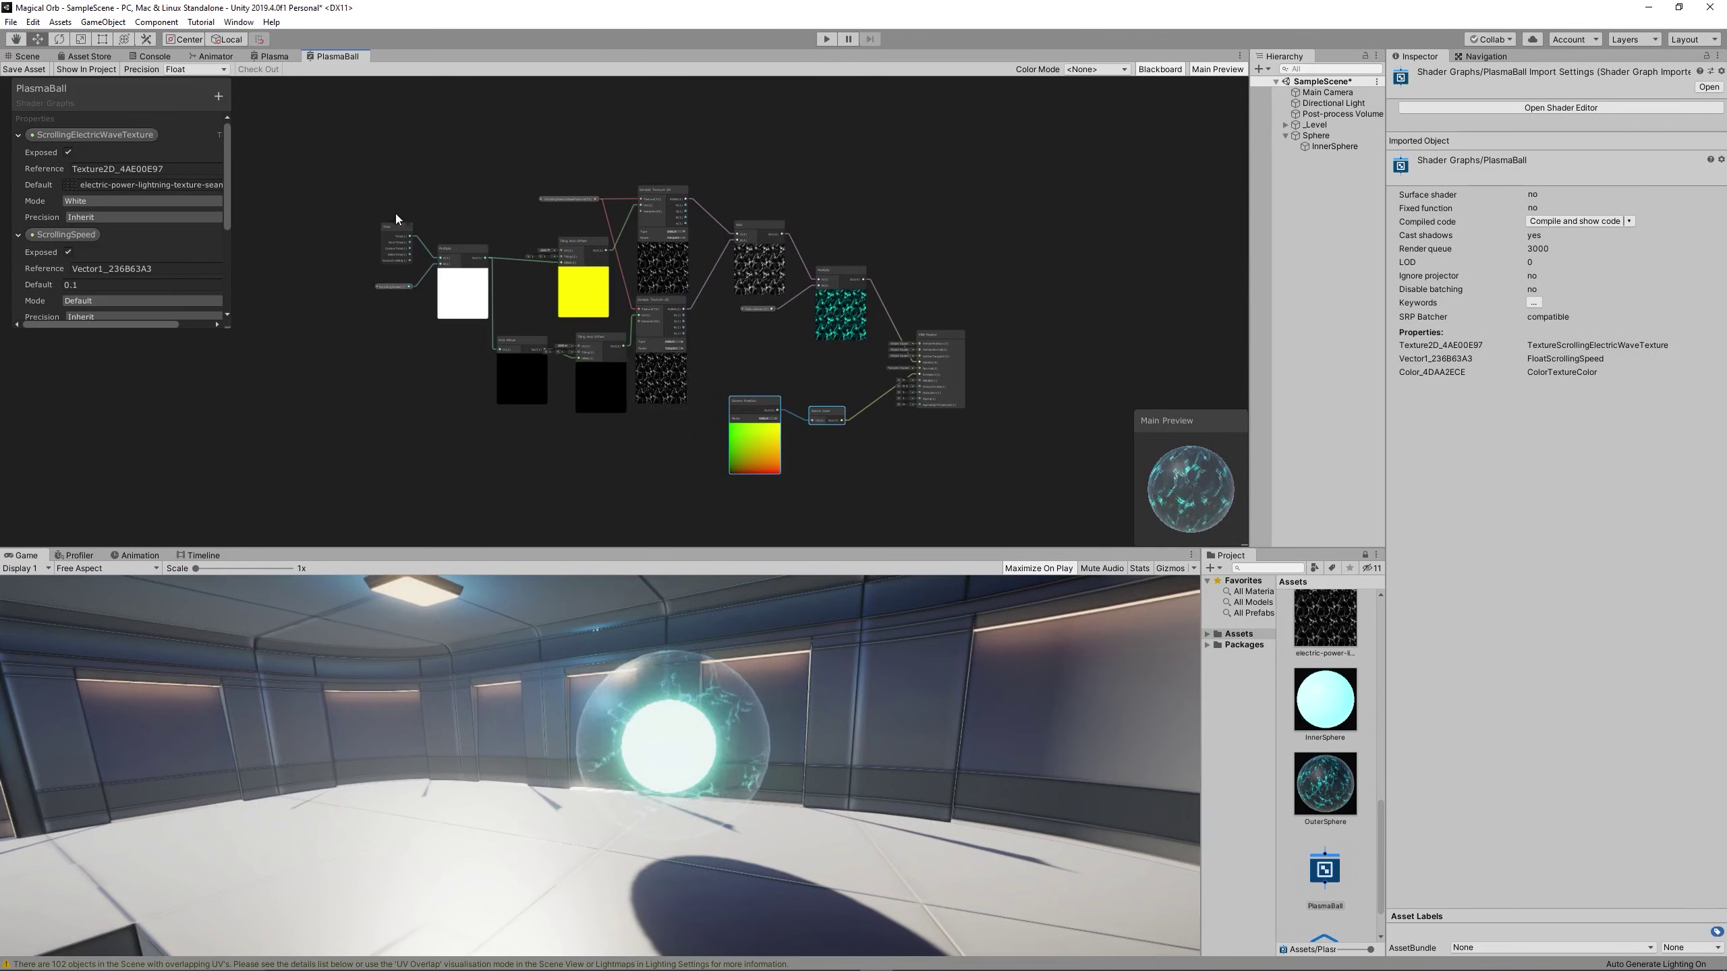
- Group all the scrolling electric texture nodes, from Time through the final Multiply node
{"action": "left_click_drag", "start_coordinate": [337, 121], "coordinate": [851, 376]}
{"action": "scroll", "coordinate": [704, 170], "scroll_direction": "up", "scroll_amount": 3}
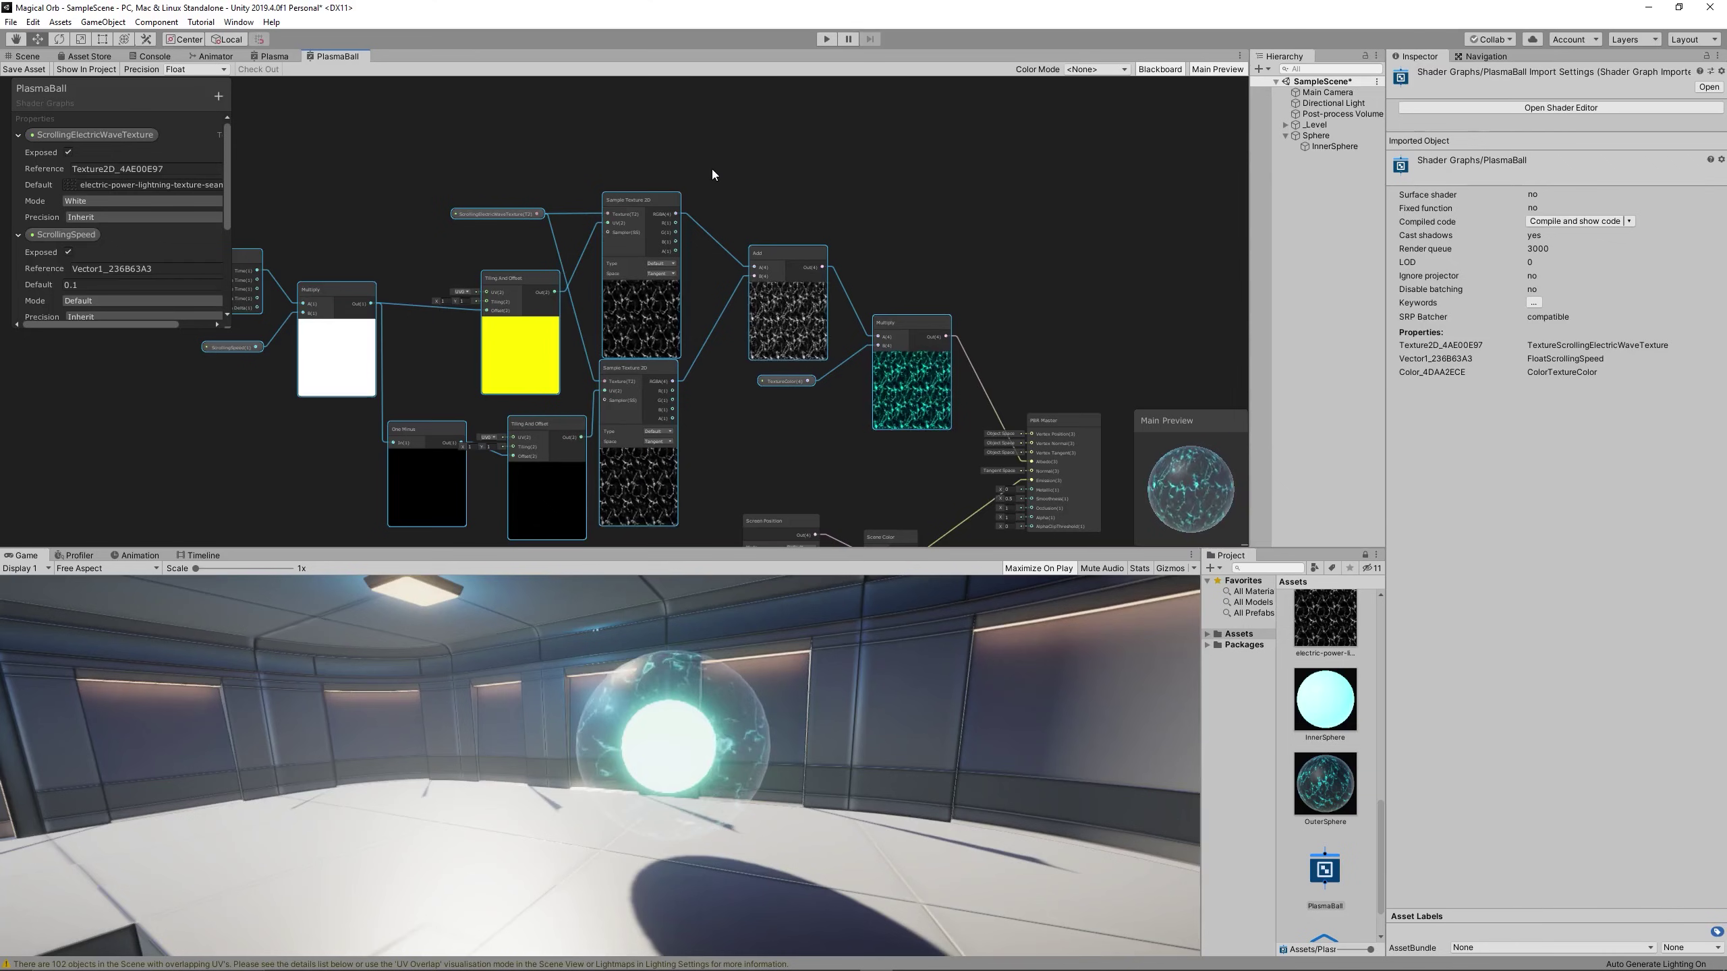
{"action": "right_click", "coordinate": [650, 217]}
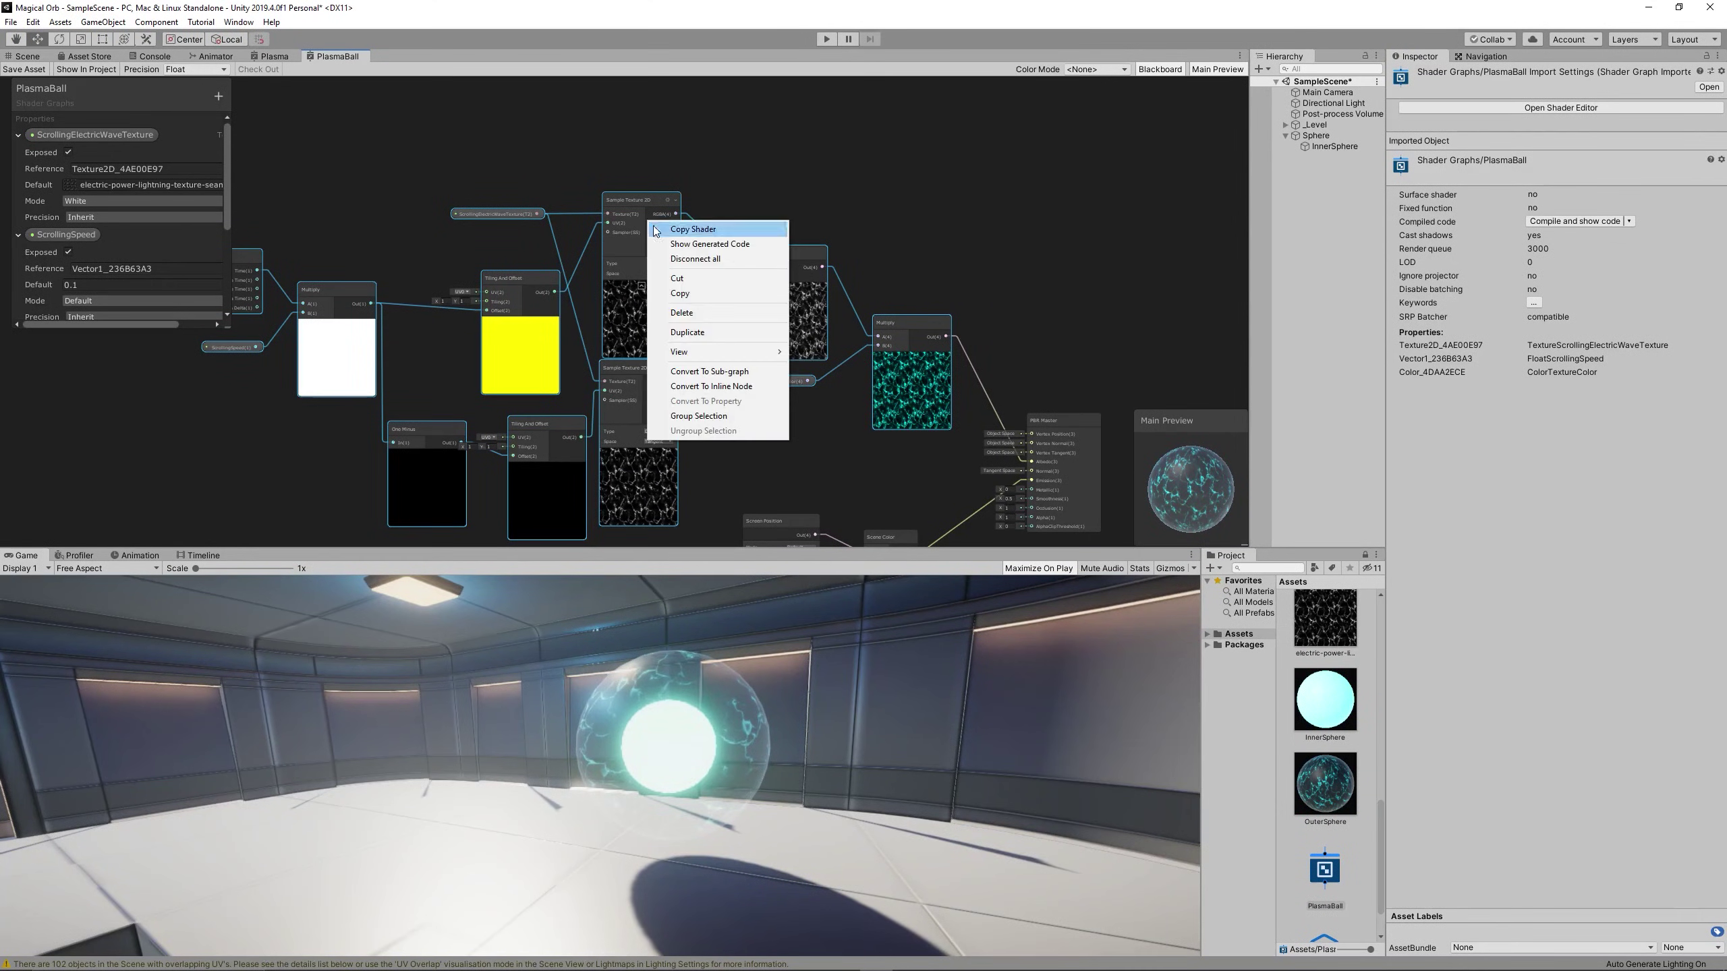
{"action": "left_click", "coordinate": [718, 416]}
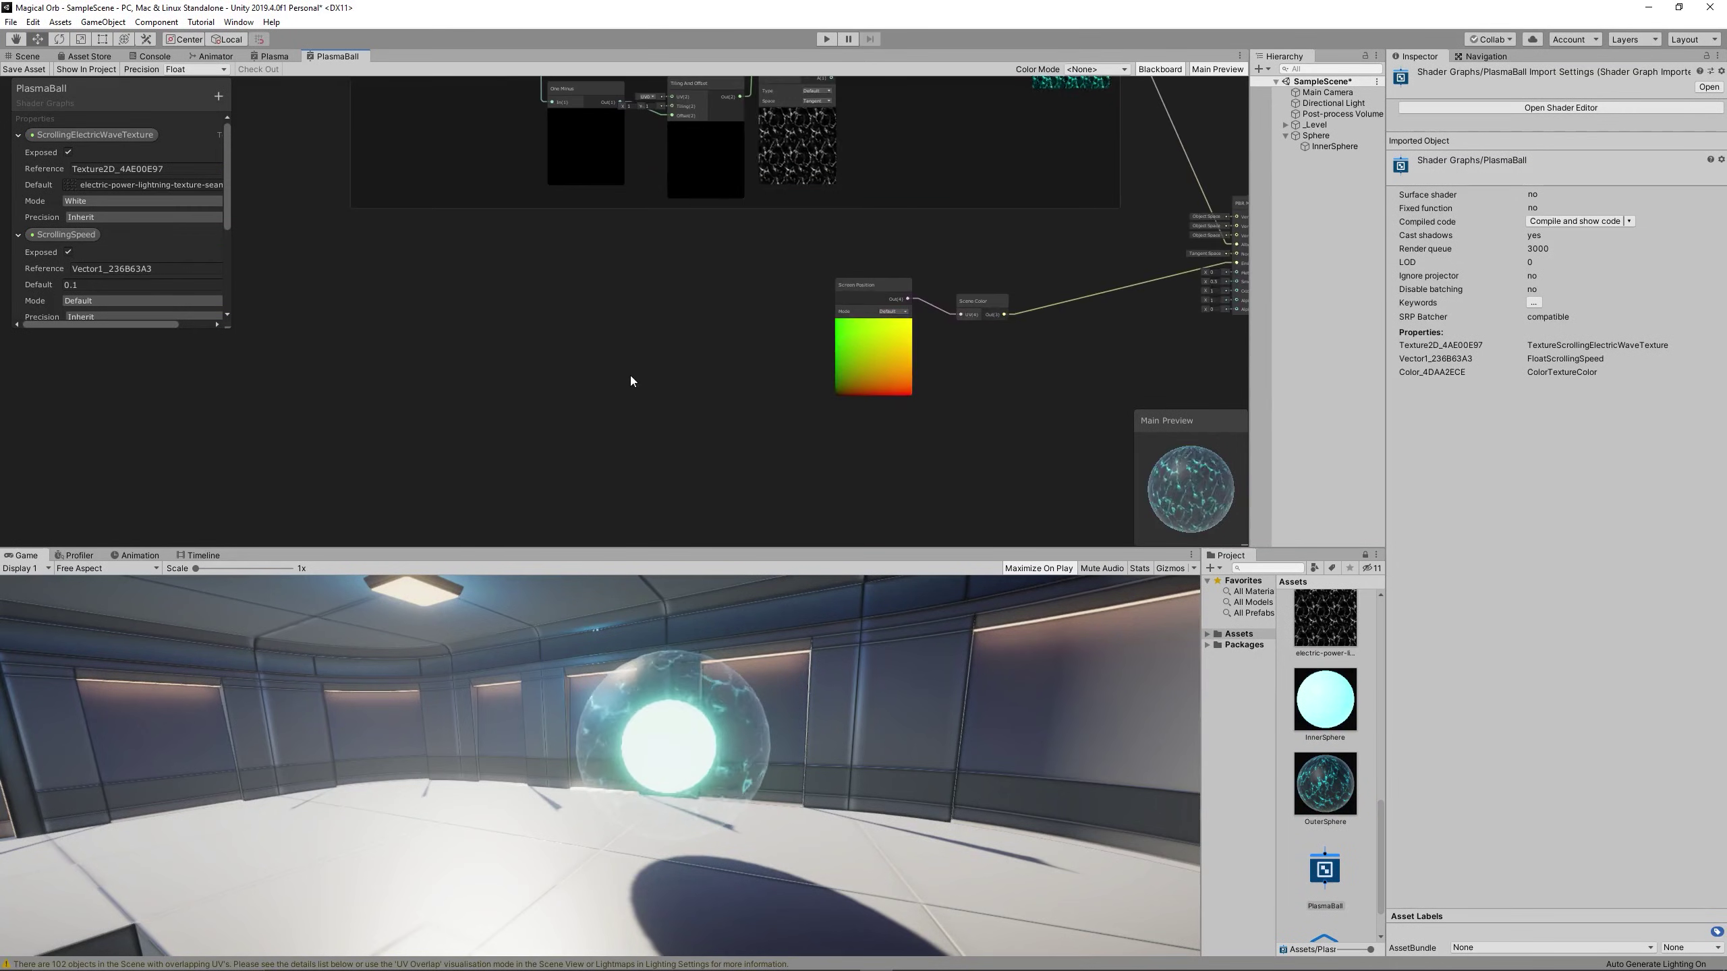
- Add a Position node to the empty area below the electric texture group and set its space to Object
{"action": "middle_click_drag", "start_coordinate": [583, 346], "coordinate": [624, 340]}
{"action": "right_click", "coordinate": [448, 316]}
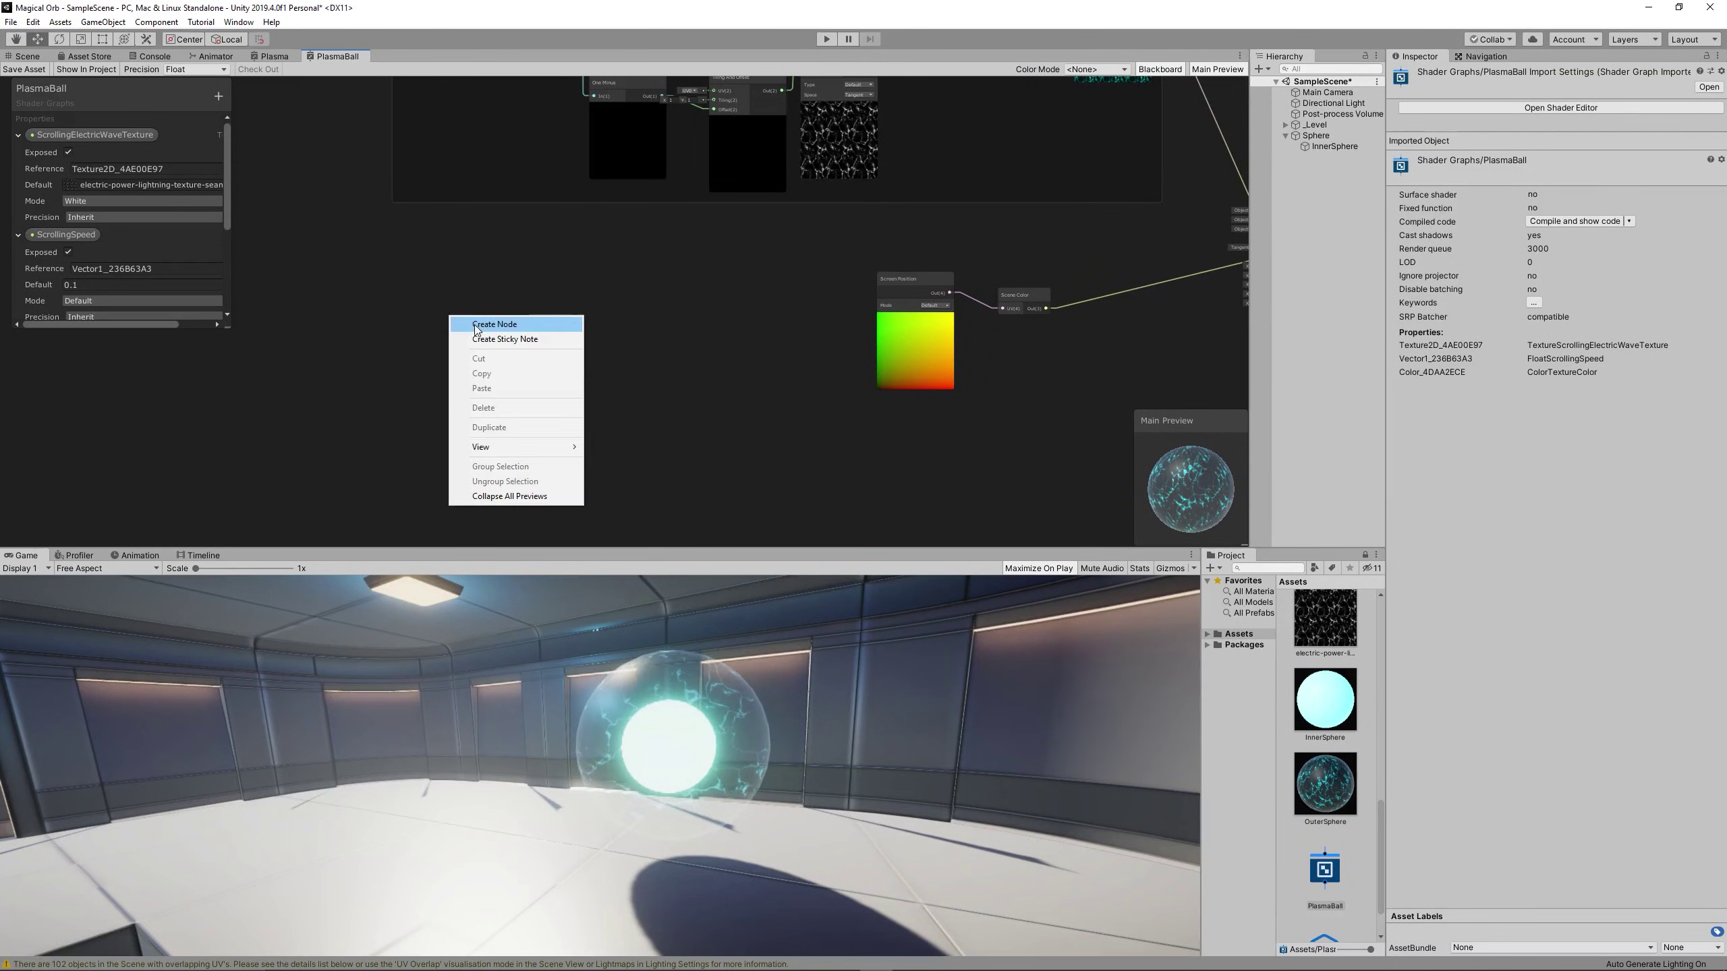
{"action": "left_click", "coordinate": [494, 324]}
{"action": "type", "text": "position"}
{"action": "key", "text": "Return"}
{"action": "scroll", "coordinate": [510, 388], "scroll_direction": "up", "scroll_amount": 3}
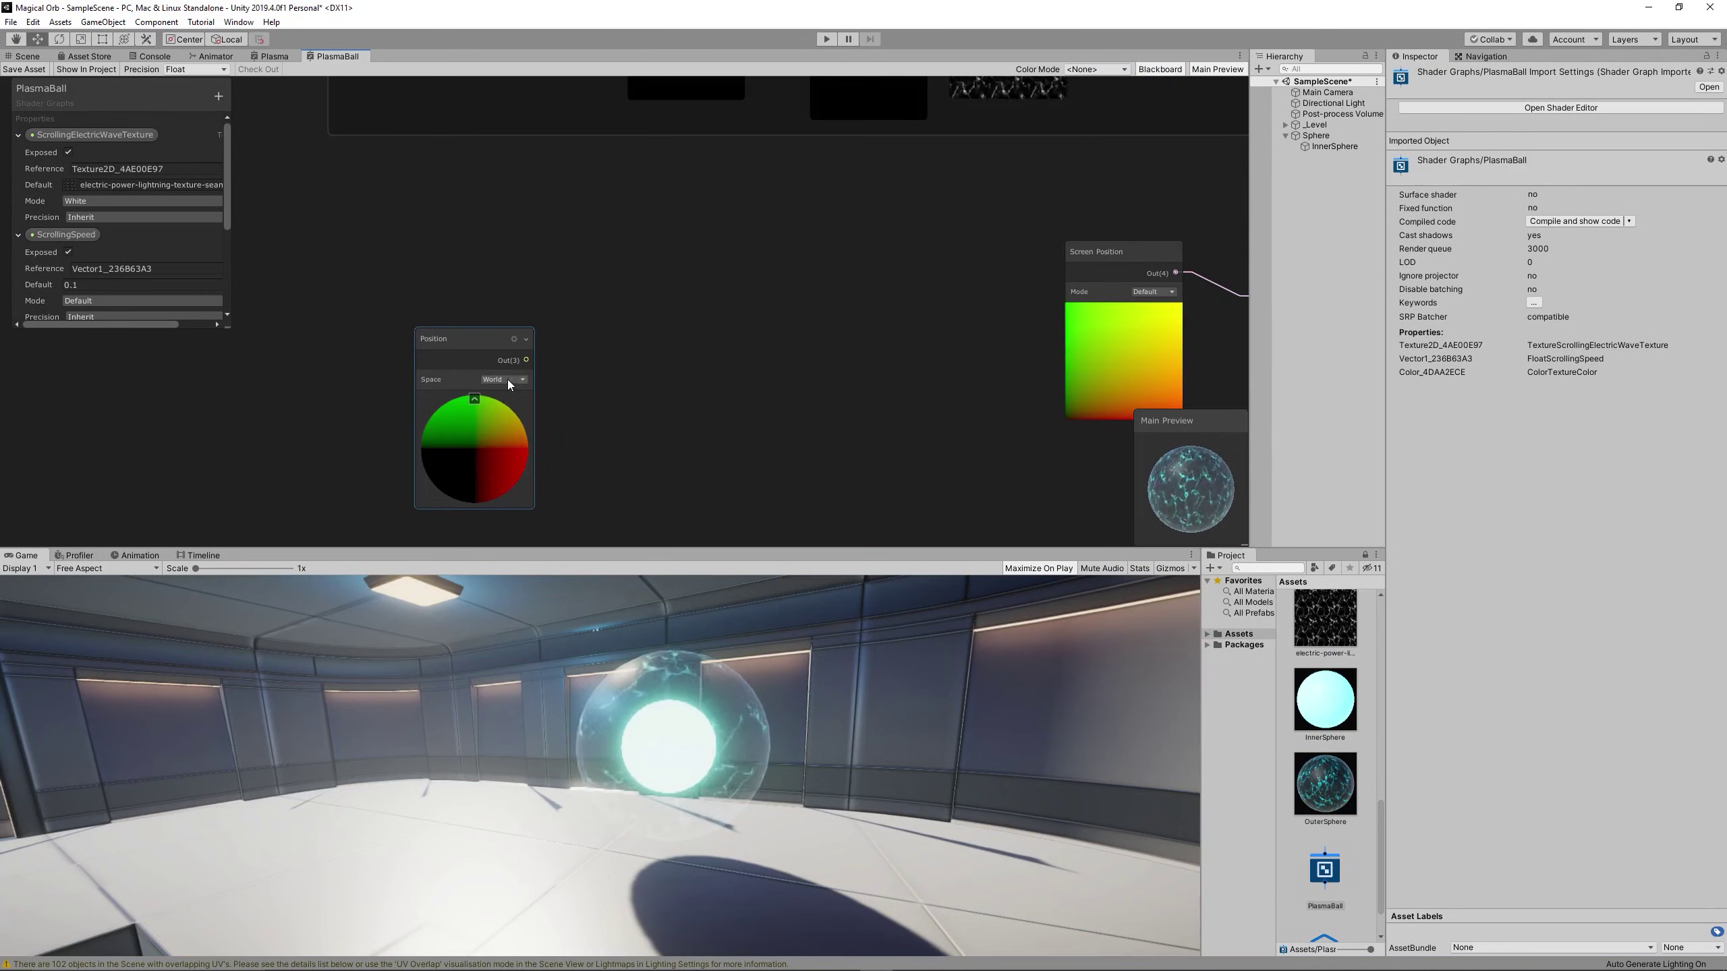
{"action": "left_click_drag", "start_coordinate": [677, 547], "coordinate": [680, 775]}
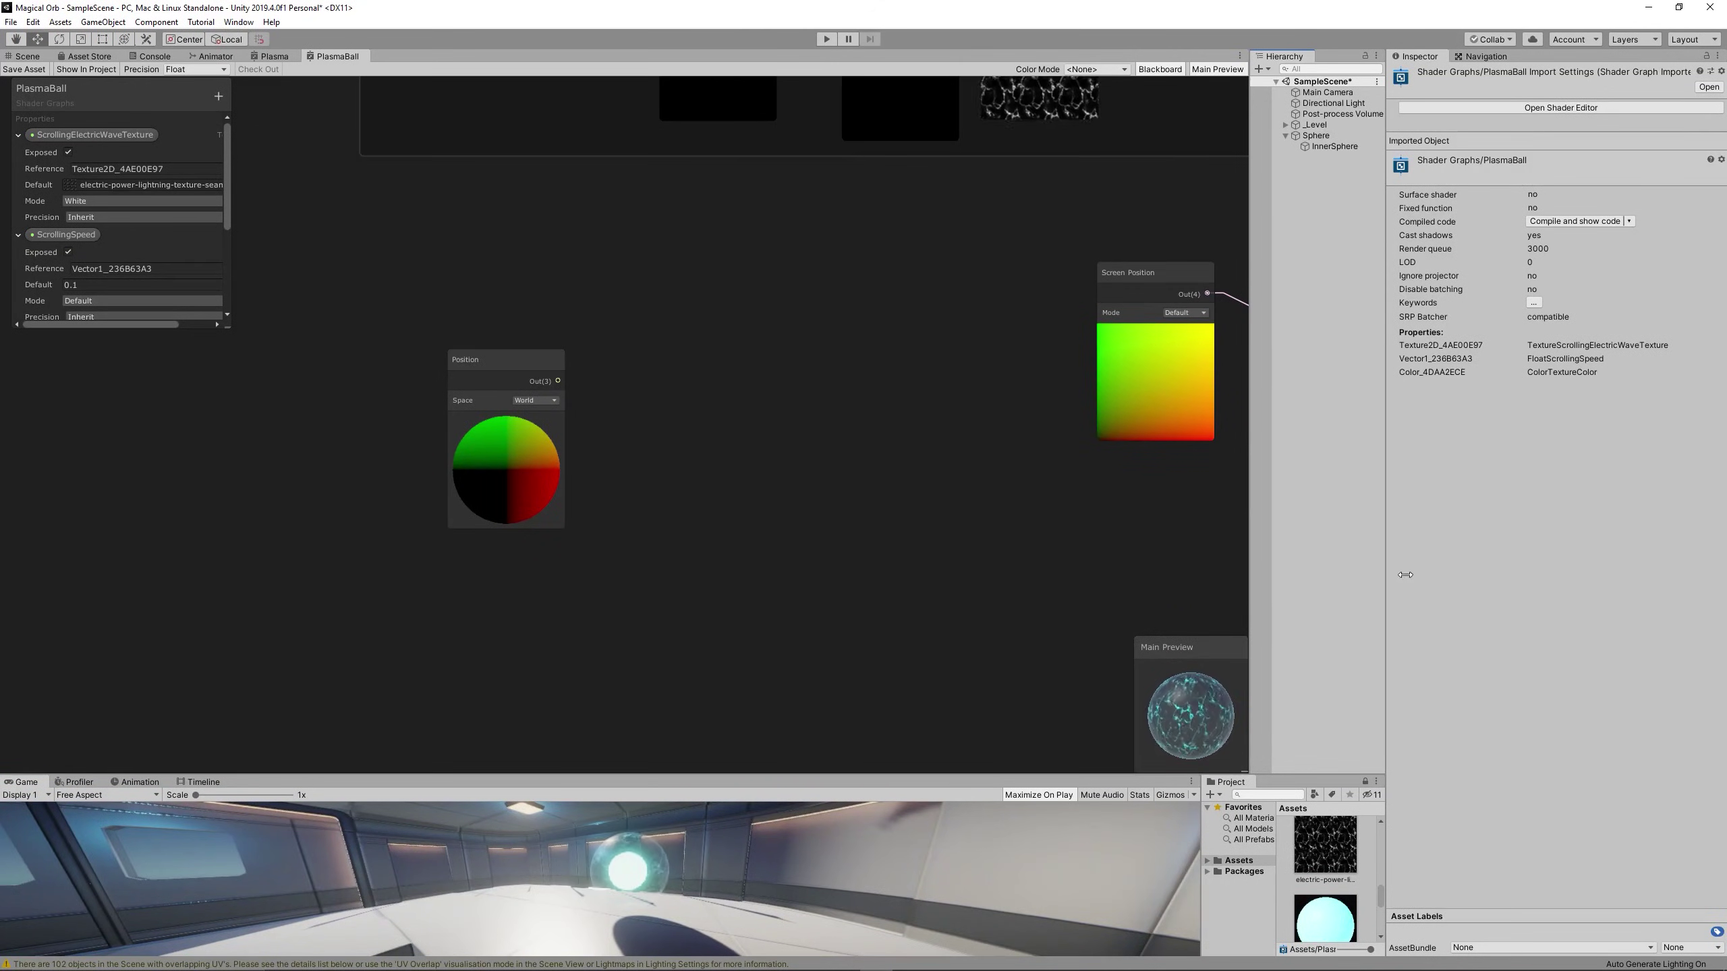
{"action": "middle_click_drag", "start_coordinate": [785, 469], "coordinate": [853, 469]}
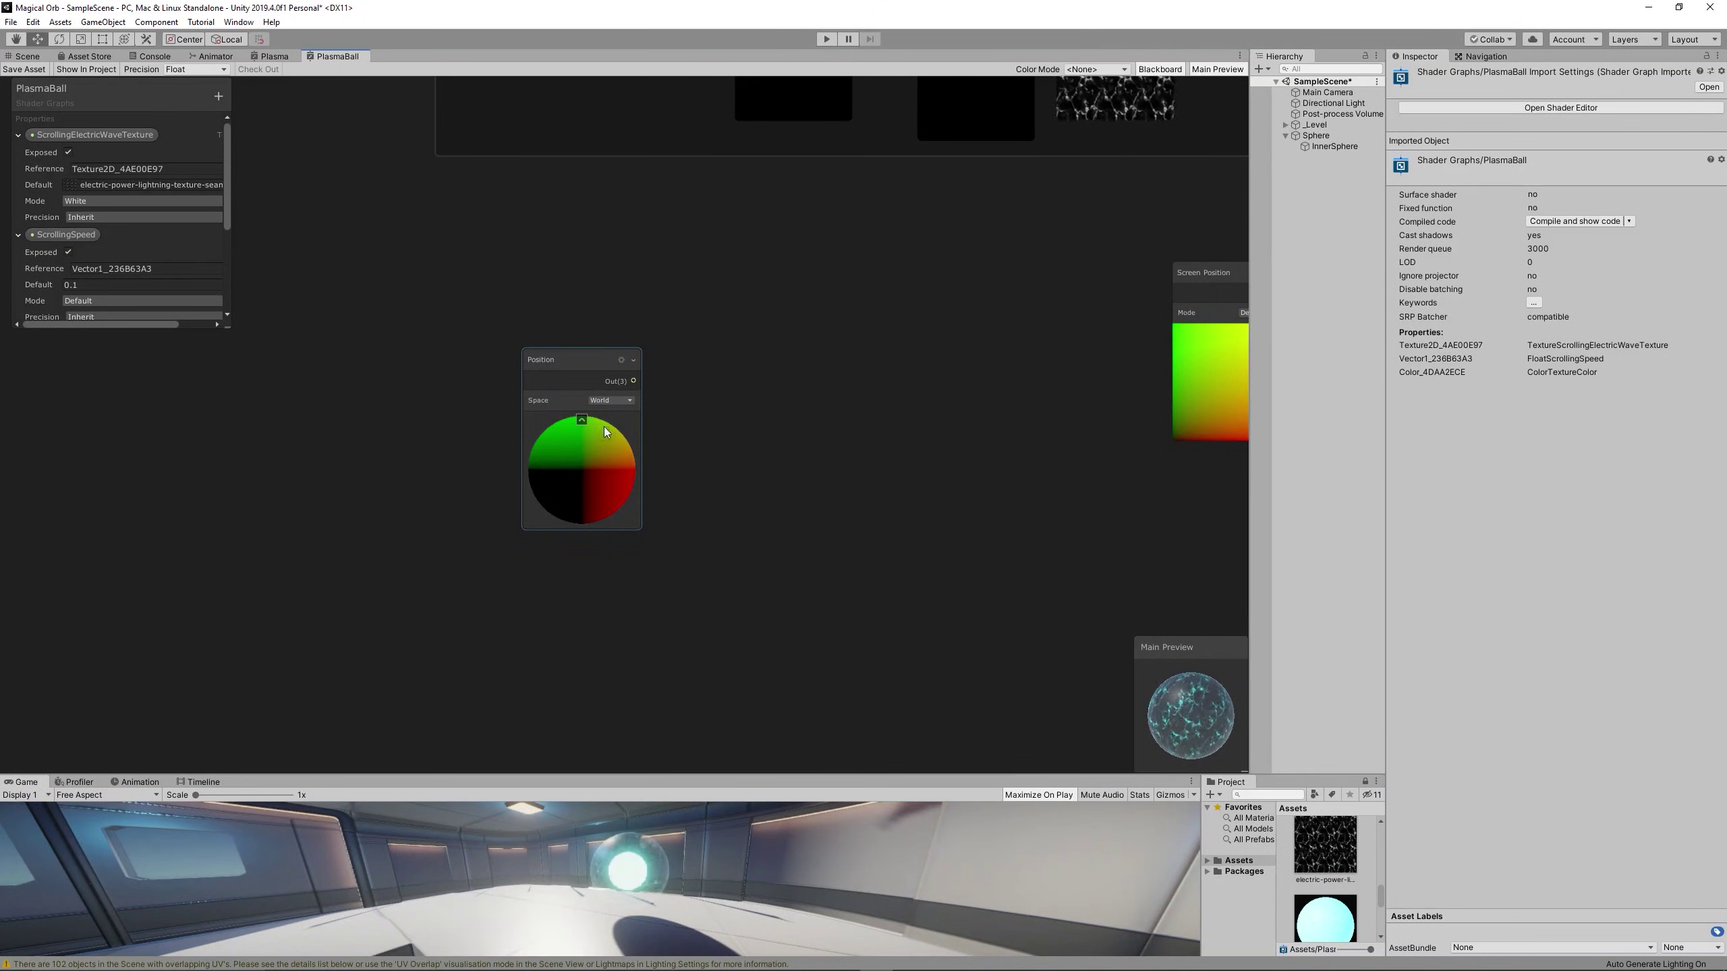
{"action": "left_click", "coordinate": [611, 400]}
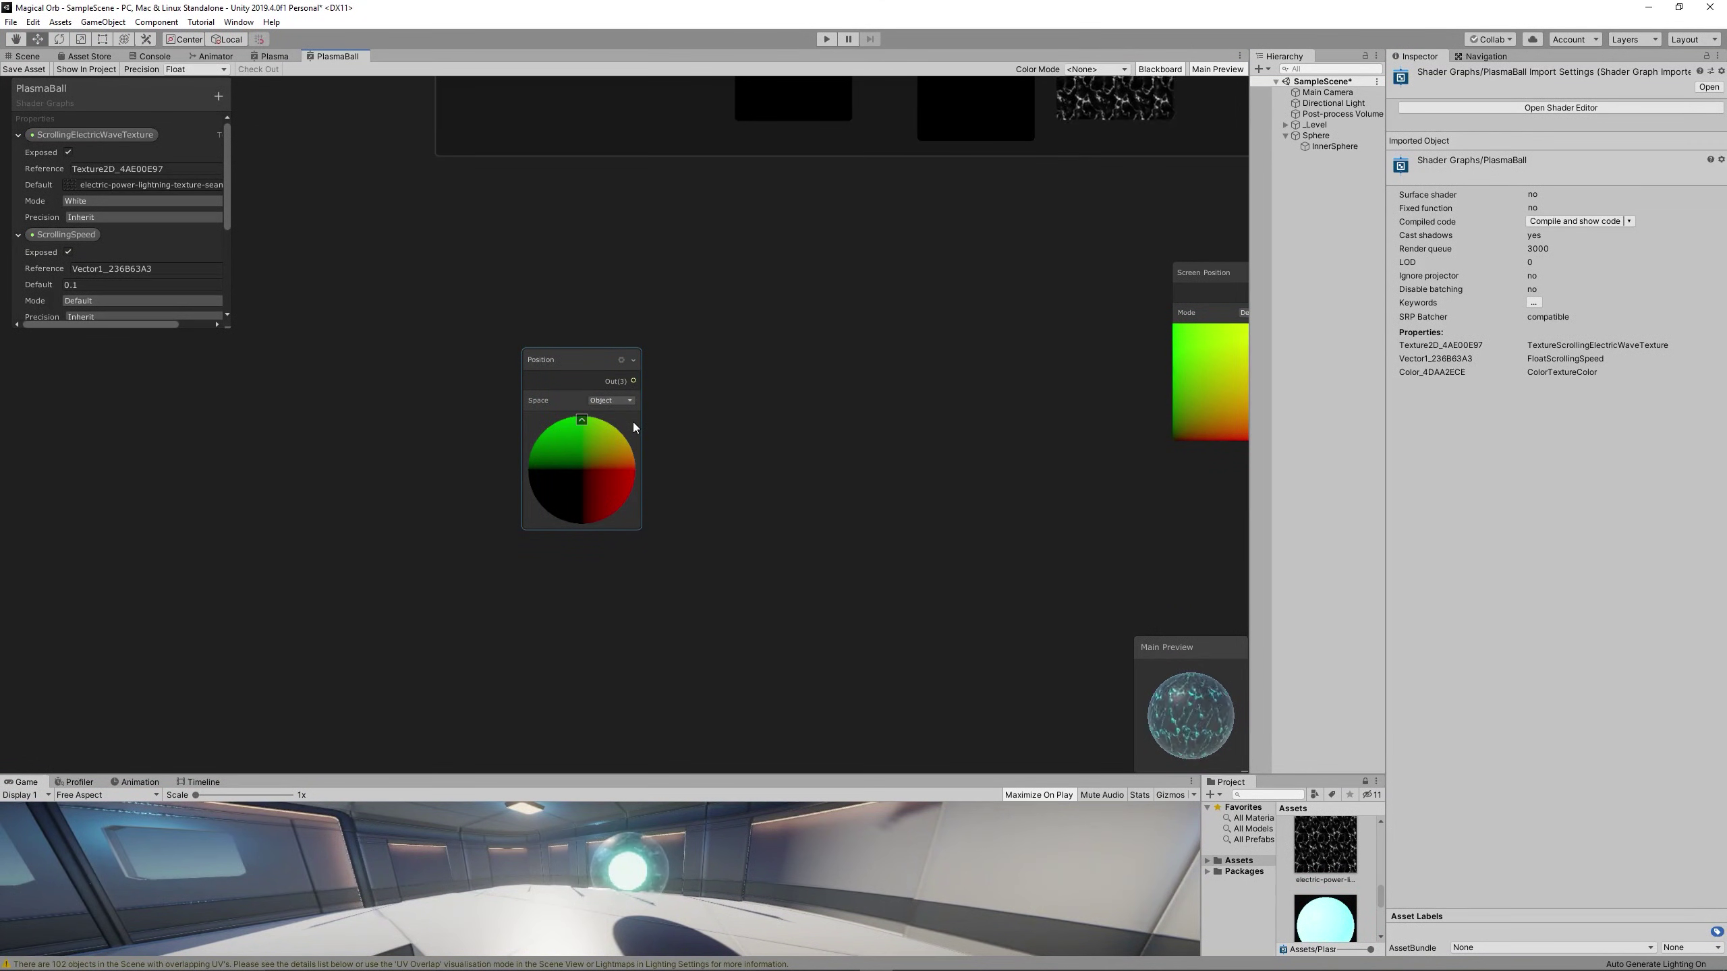
{"action": "left_click_drag", "start_coordinate": [632, 422], "coordinate": [691, 399]}
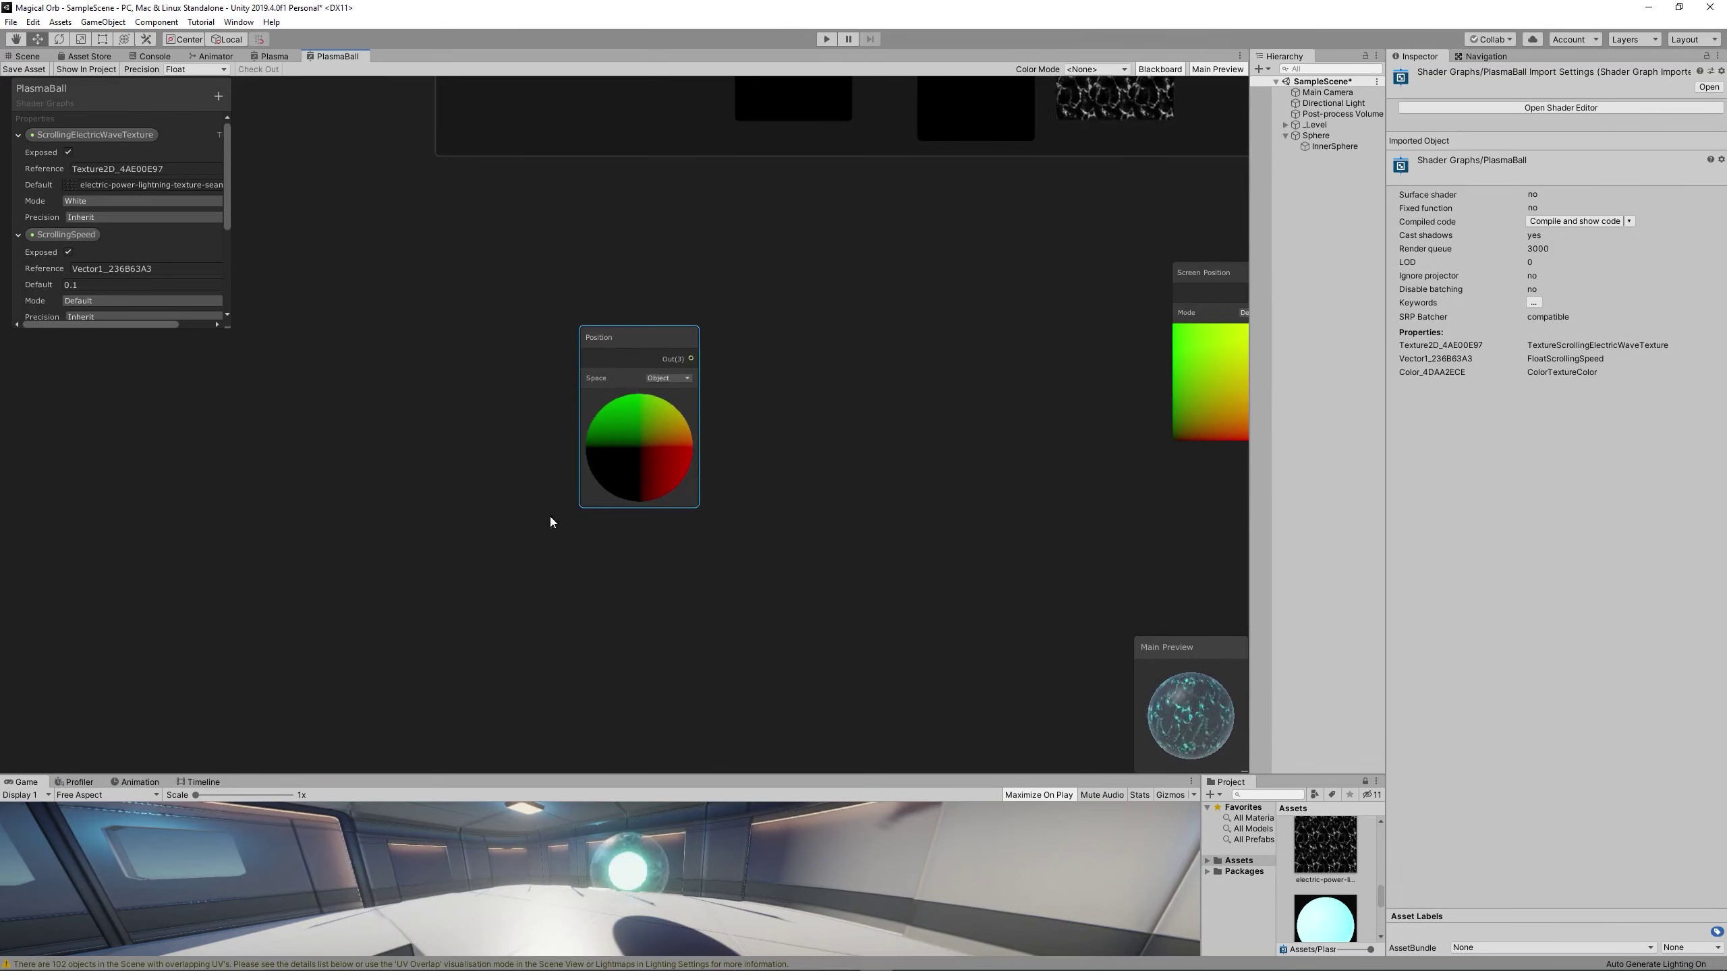
- Add a Time node below and to the left of the Position node
{"action": "right_click", "coordinate": [394, 538]}
{"action": "left_click", "coordinate": [464, 543]}
{"action": "type", "text": "time"}
{"action": "key", "text": "Return"}
{"action": "mouse_move", "coordinate": [442, 576]}
{"action": "left_mouse_down"}
{"action": "mouse_move", "coordinate": [436, 559]}
{"action": "mouse_move", "coordinate": [470, 563]}
{"action": "left_mouse_up"}
- Create a Vector1 property named SurfaceMovementSpeed with a default value of 0.1
{"action": "scroll", "coordinate": [221, 147], "scroll_direction": "down", "scroll_amount": 3}
{"action": "left_click", "coordinate": [219, 96]}
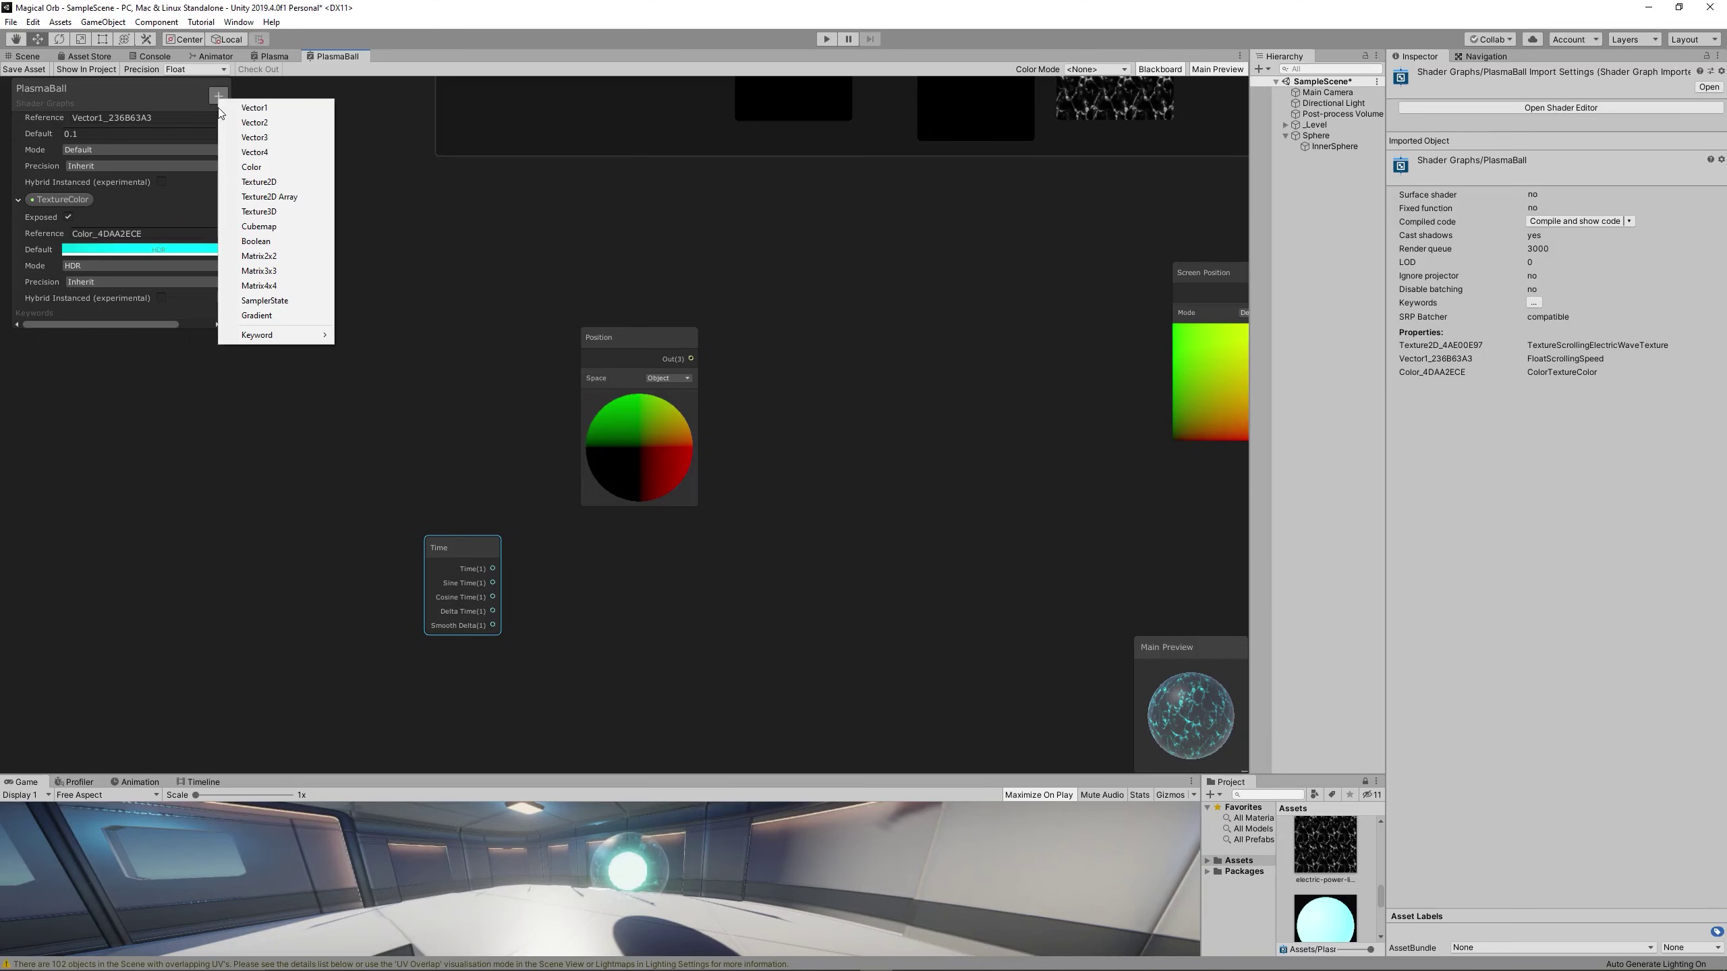
{"action": "left_click", "coordinate": [255, 107]}
{"action": "type", "text": "Su"}
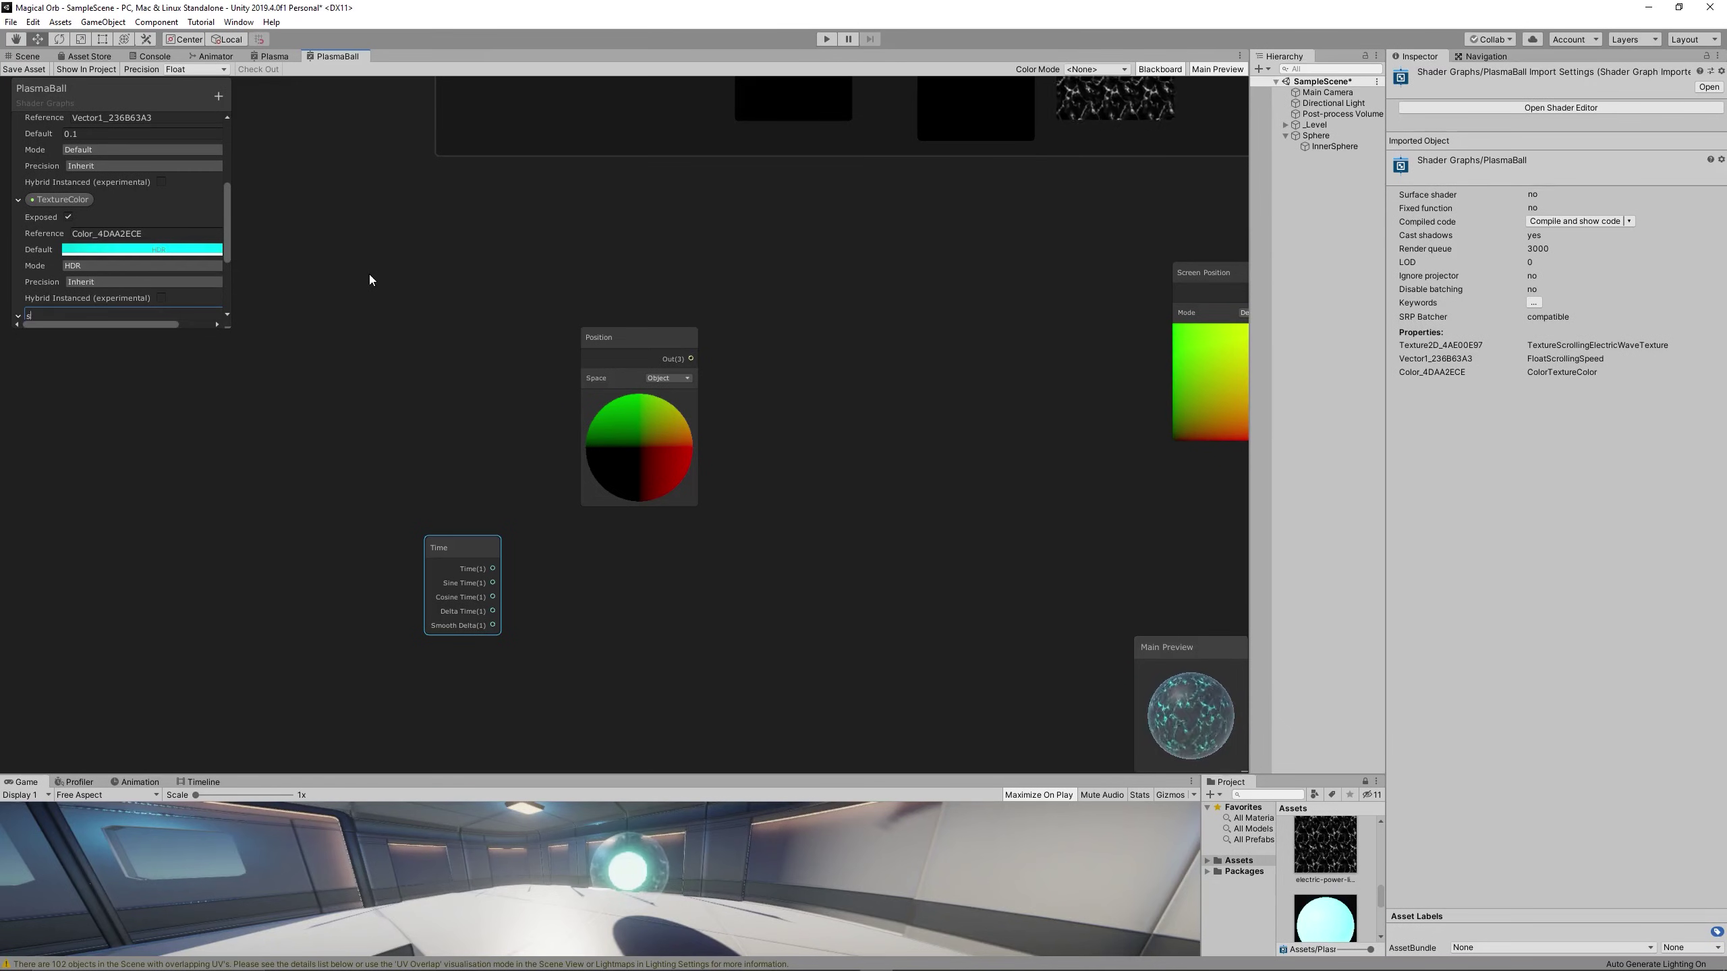
{"action": "type", "text": "rfaceMovementSpeed"}
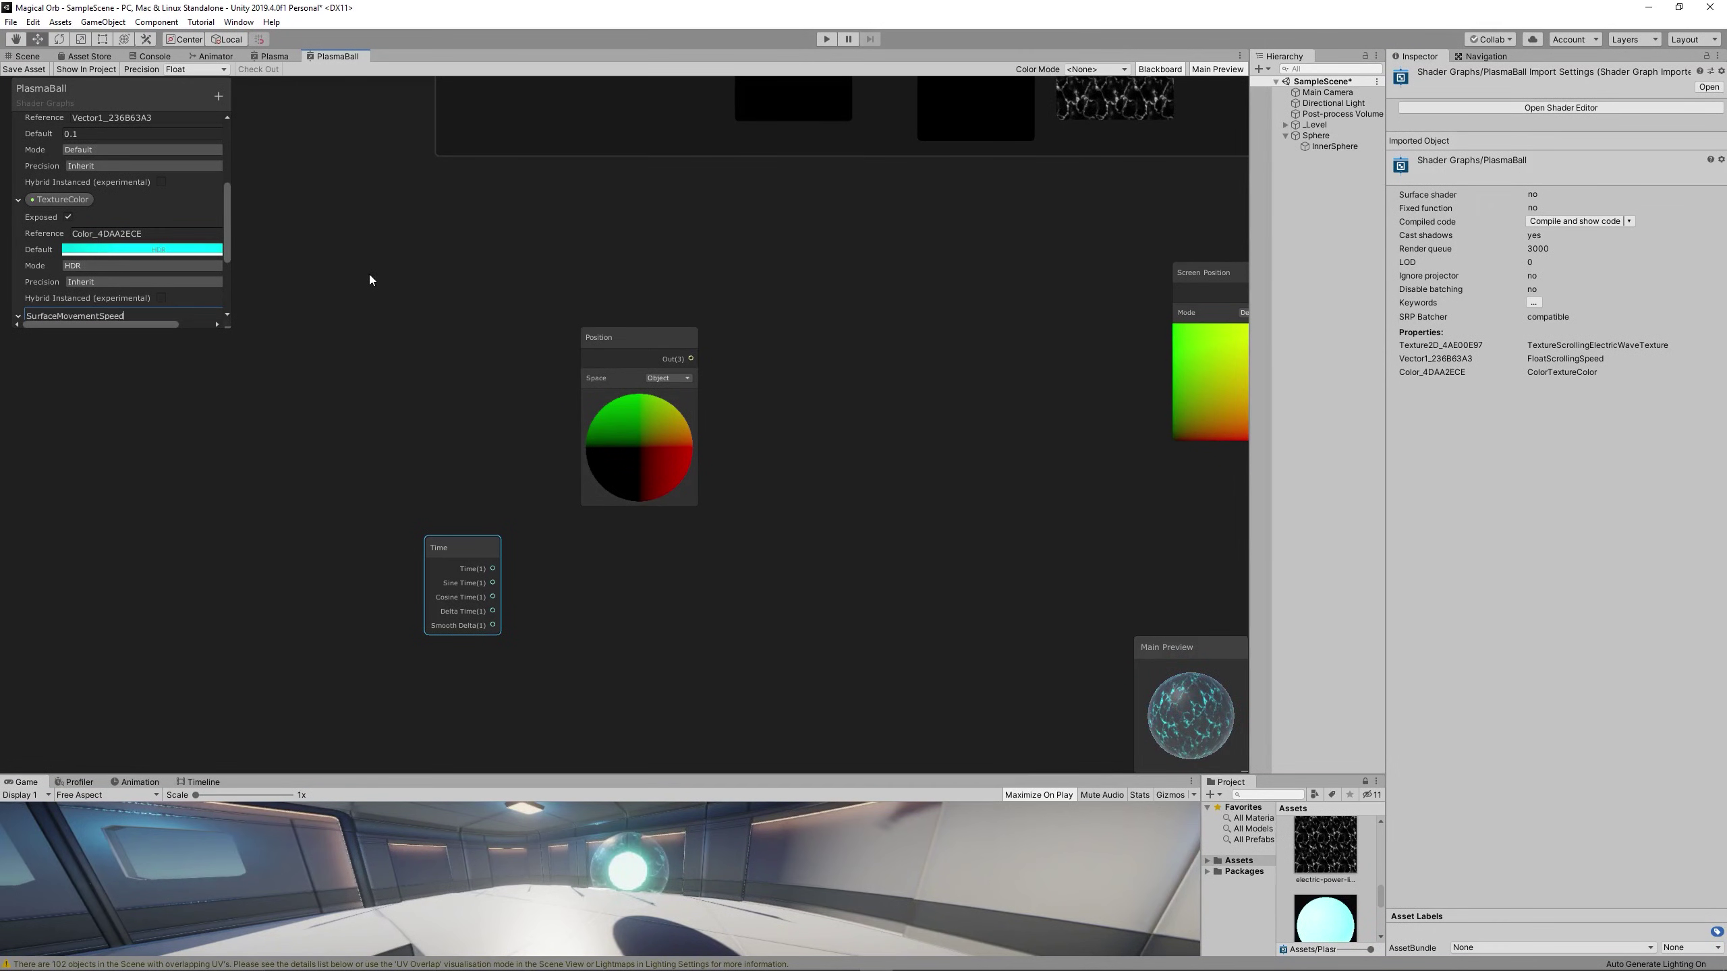
{"action": "key", "text": "Return"}
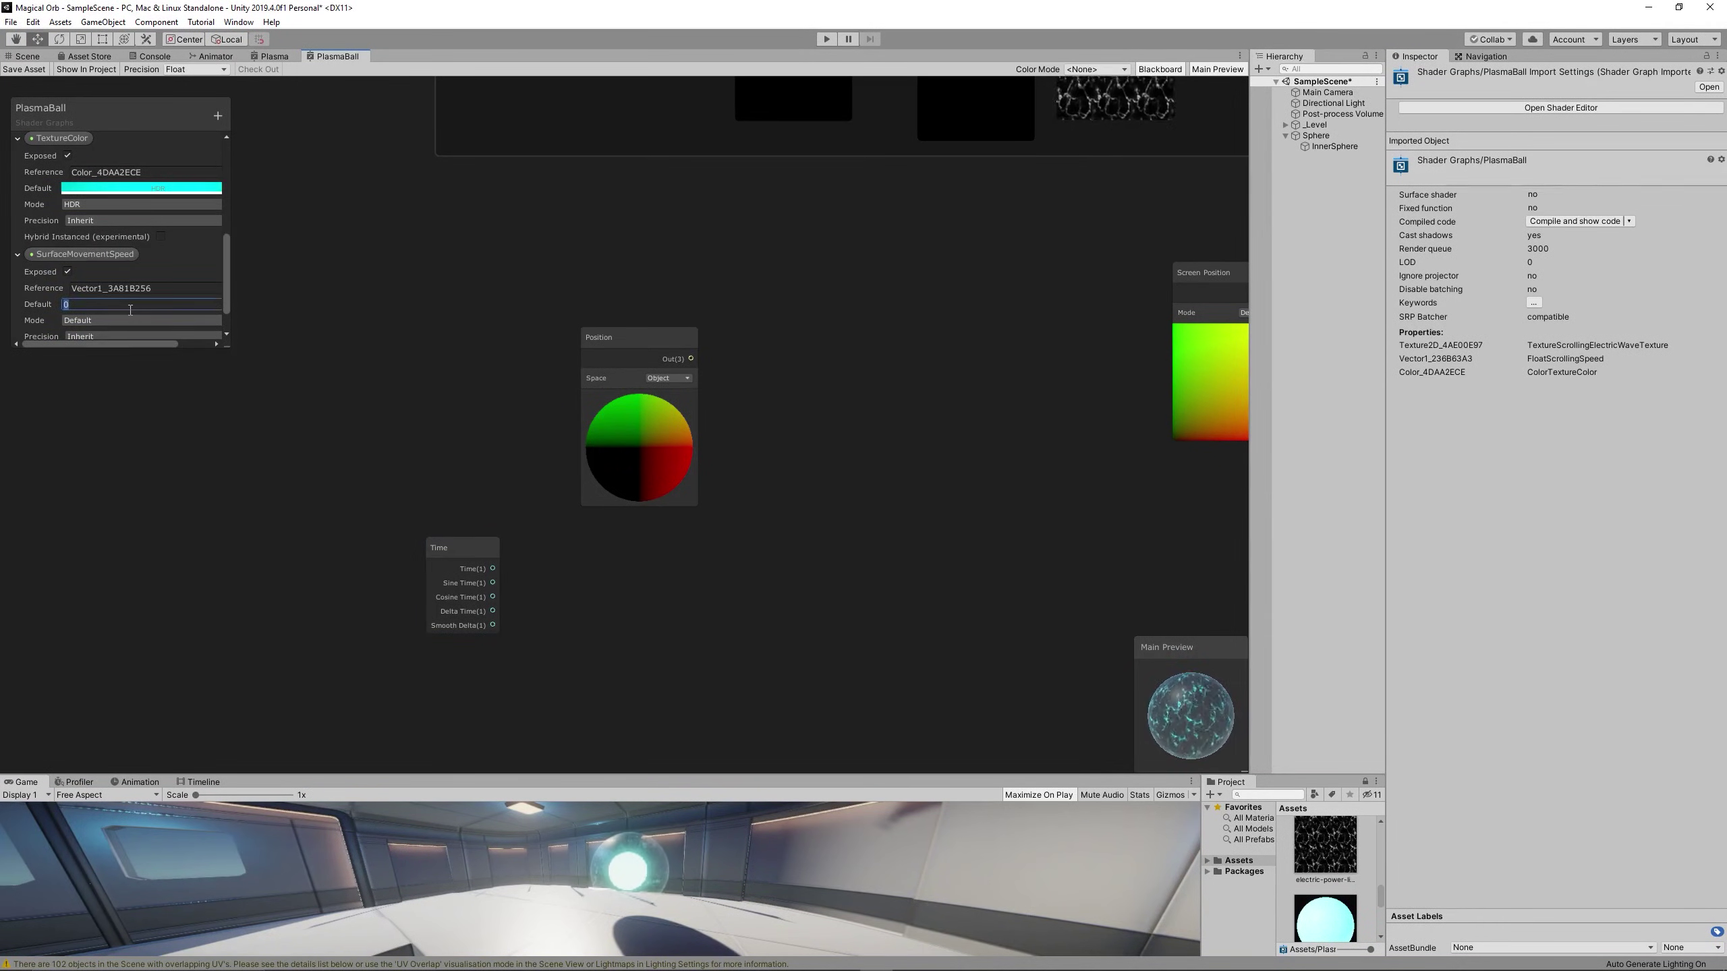
- Place the SurfaceMovementSpeed property under the Time node and multiply the two with a new Multiply node
{"action": "left_click_drag", "start_coordinate": [440, 529], "coordinate": [428, 509]}
{"action": "left_click_drag", "start_coordinate": [503, 666], "coordinate": [445, 661]}
{"action": "right_click", "coordinate": [543, 612]}
{"action": "left_click", "coordinate": [564, 624]}
{"action": "type", "text": "mul"}
{"action": "key", "text": "Return"}
{"action": "left_click_drag", "start_coordinate": [631, 643], "coordinate": [568, 589]}
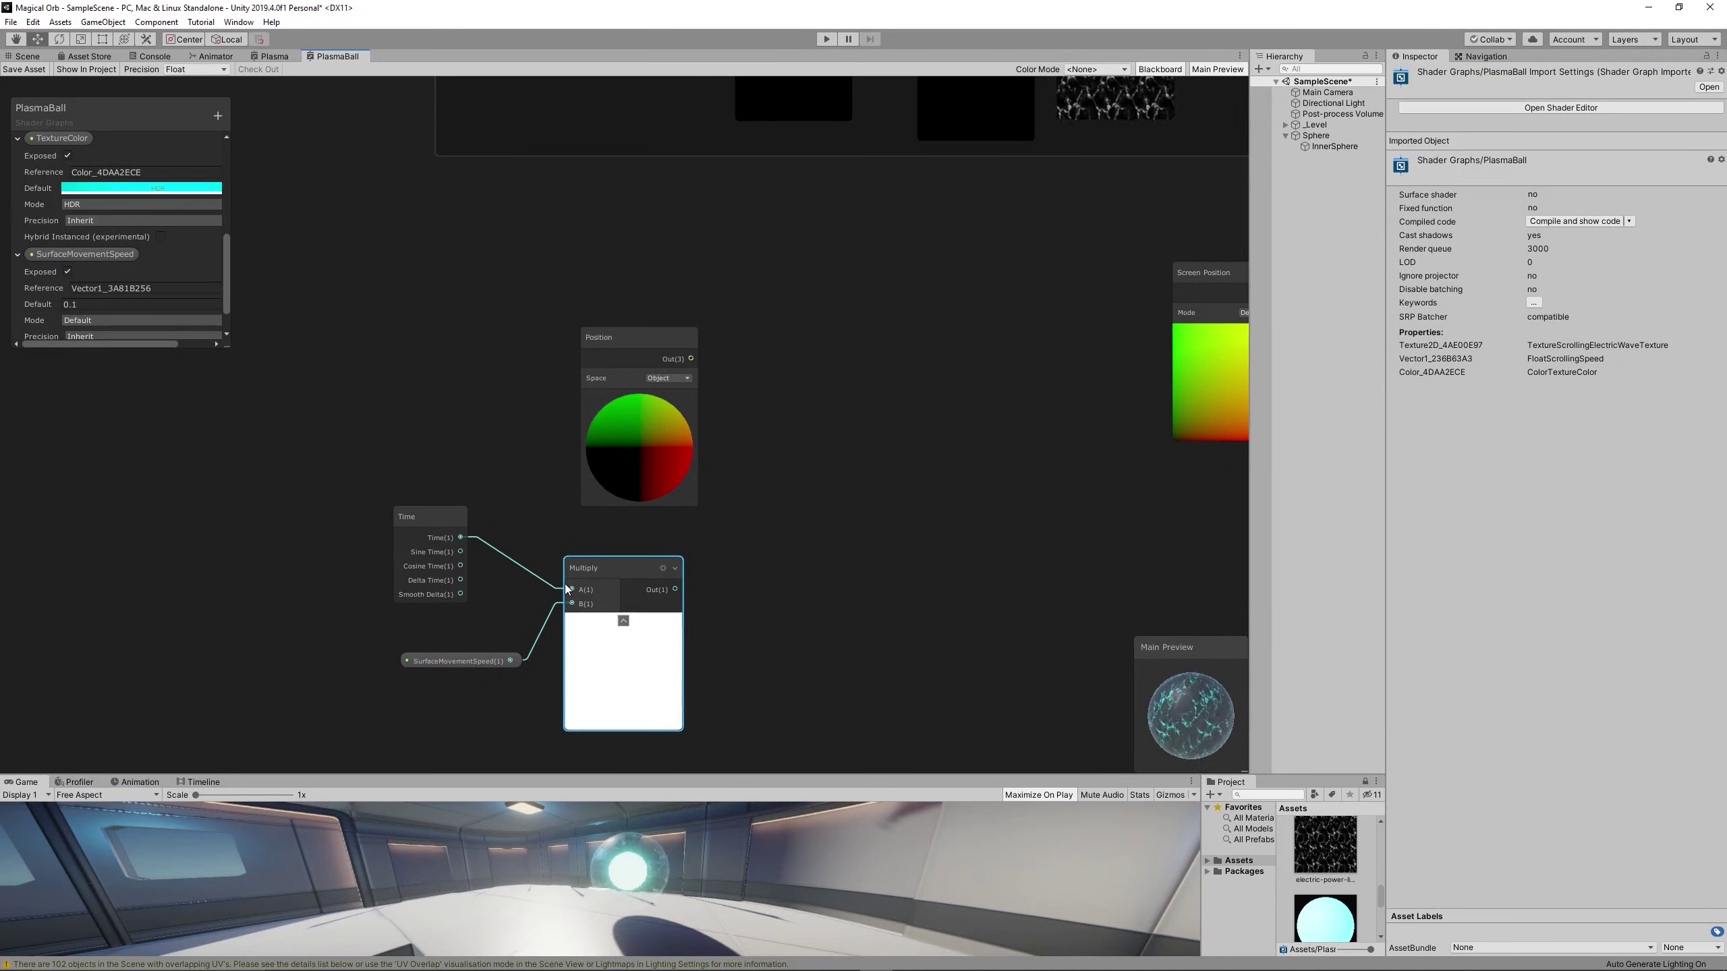
- Create an Add node that sums the object-space Position output and the Time-speed Multiply output
{"action": "right_click", "coordinate": [770, 555]}
{"action": "left_click", "coordinate": [816, 560]}
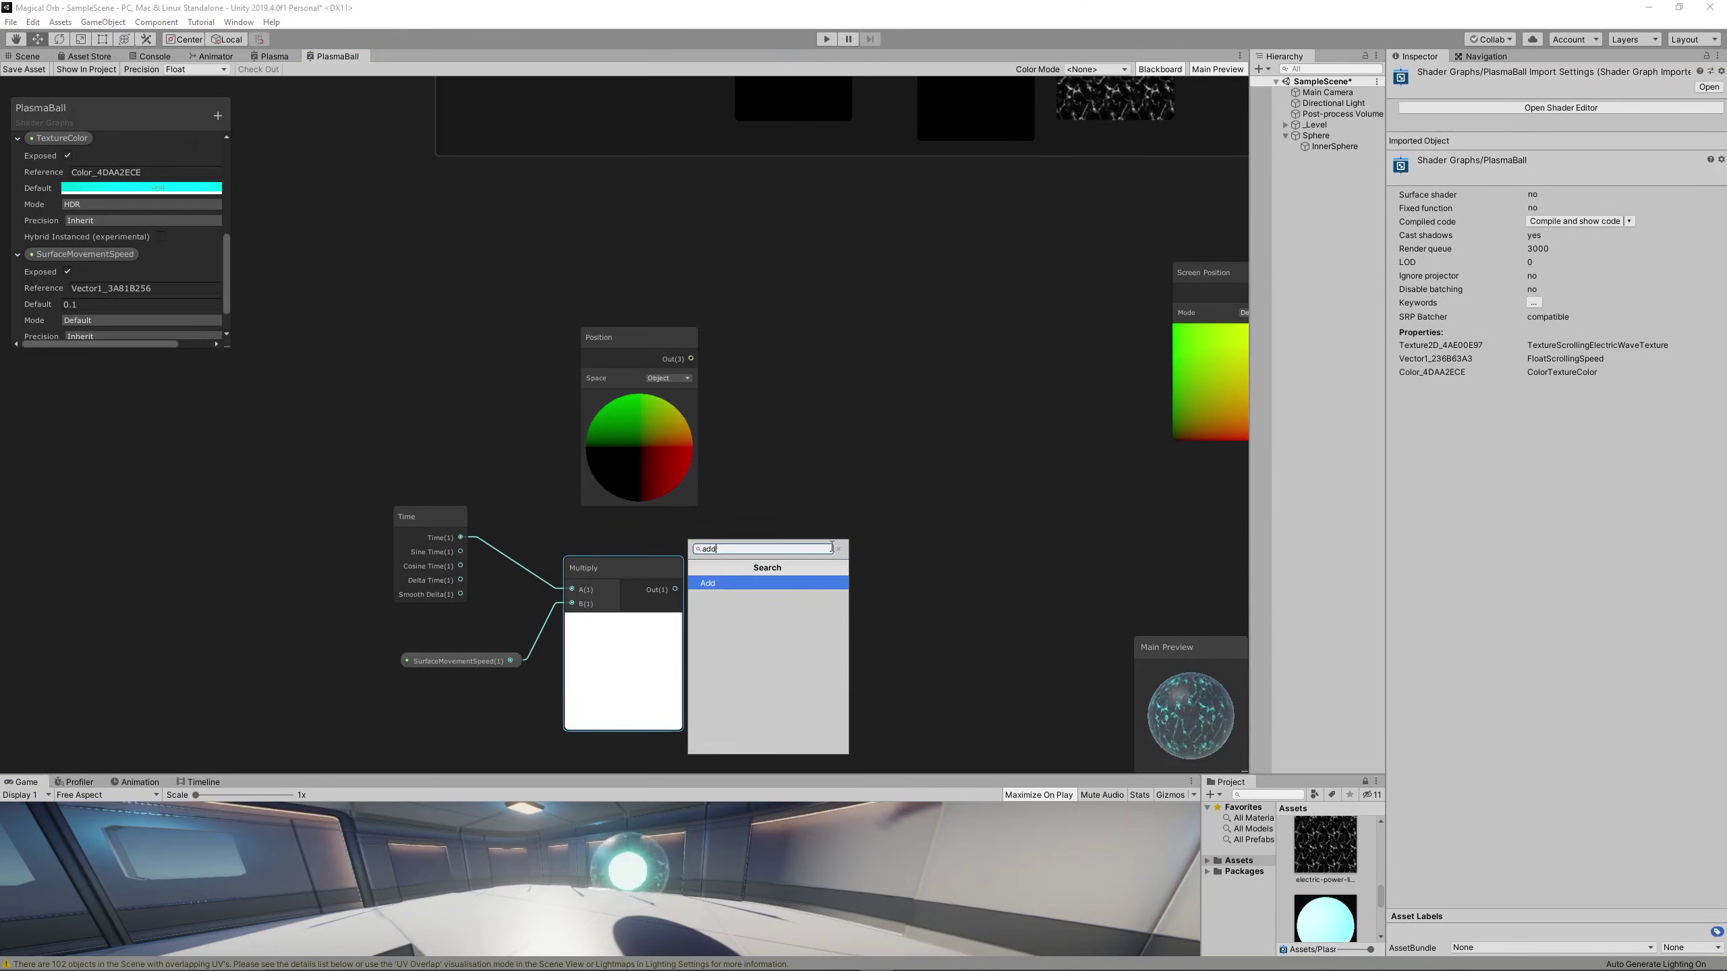
{"action": "type", "text": "add"}
{"action": "key", "text": "Return"}
{"action": "left_click_drag", "start_coordinate": [786, 562], "coordinate": [788, 549]}
{"action": "left_click_drag", "start_coordinate": [815, 525], "coordinate": [815, 480]}
- Add a Simple Noise node and feed the Add output into its UV input
{"action": "middle_click_drag", "start_coordinate": [981, 530], "coordinate": [748, 529]}
{"action": "right_click", "coordinate": [749, 530]}
{"action": "left_click", "coordinate": [789, 539]}
{"action": "type", "text": "simple"}
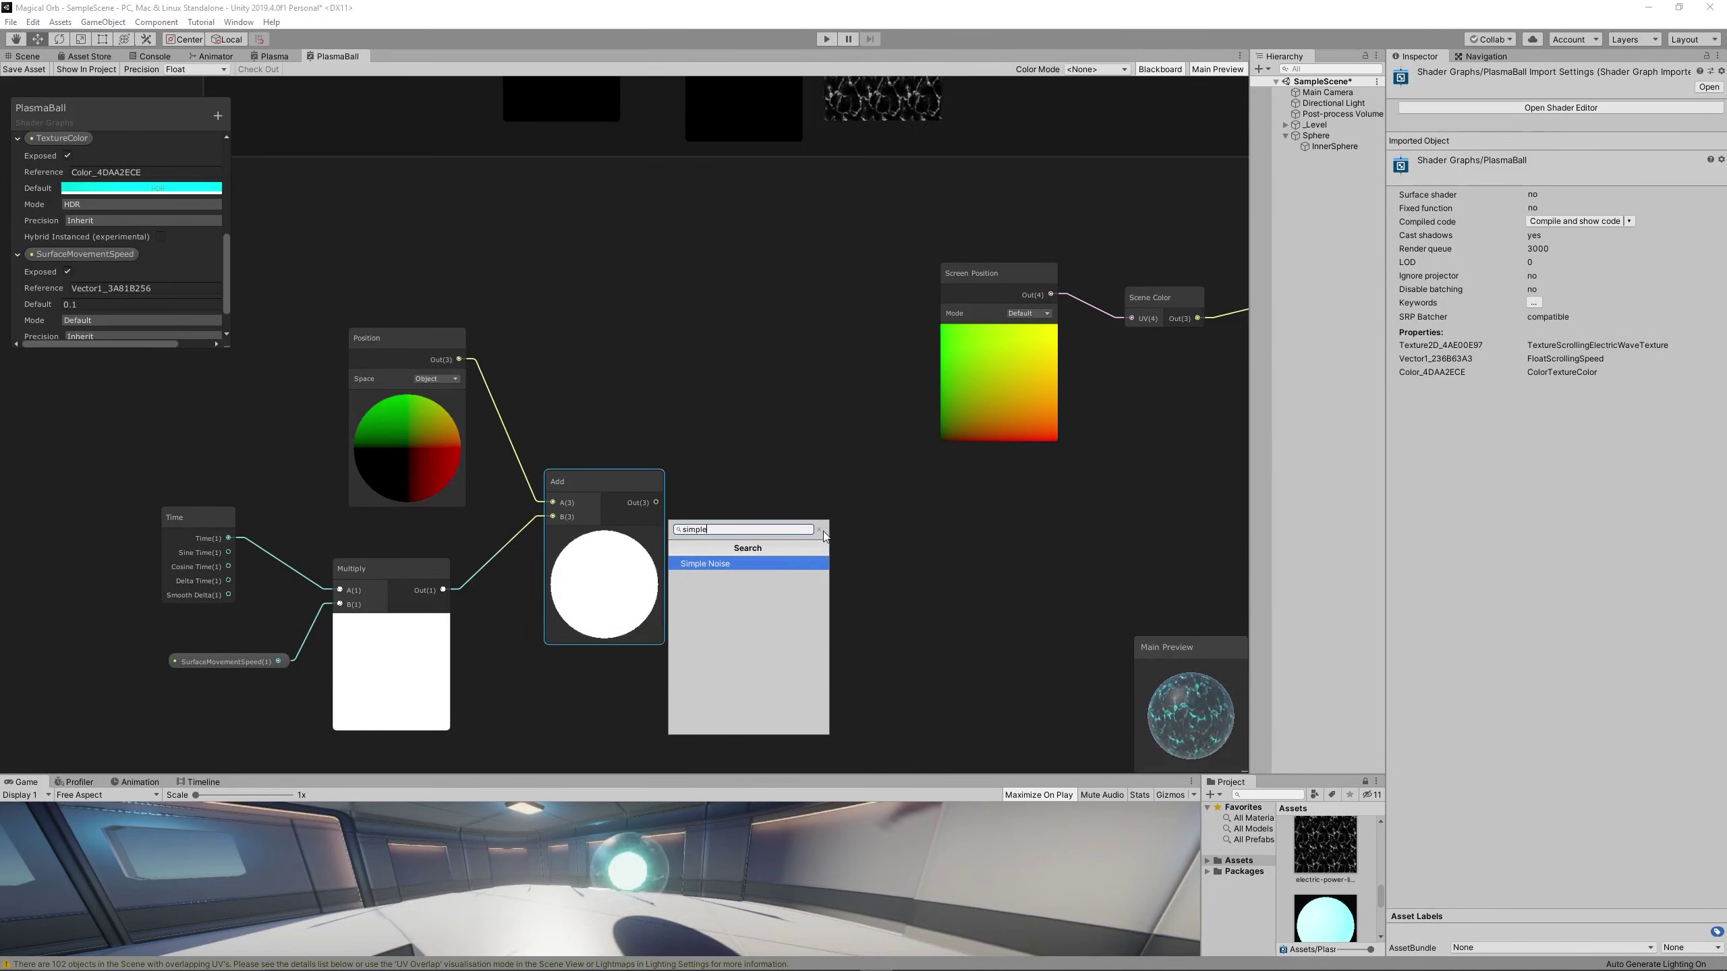
{"action": "key", "text": "Return"}
{"action": "left_click_drag", "start_coordinate": [661, 502], "coordinate": [748, 524]}
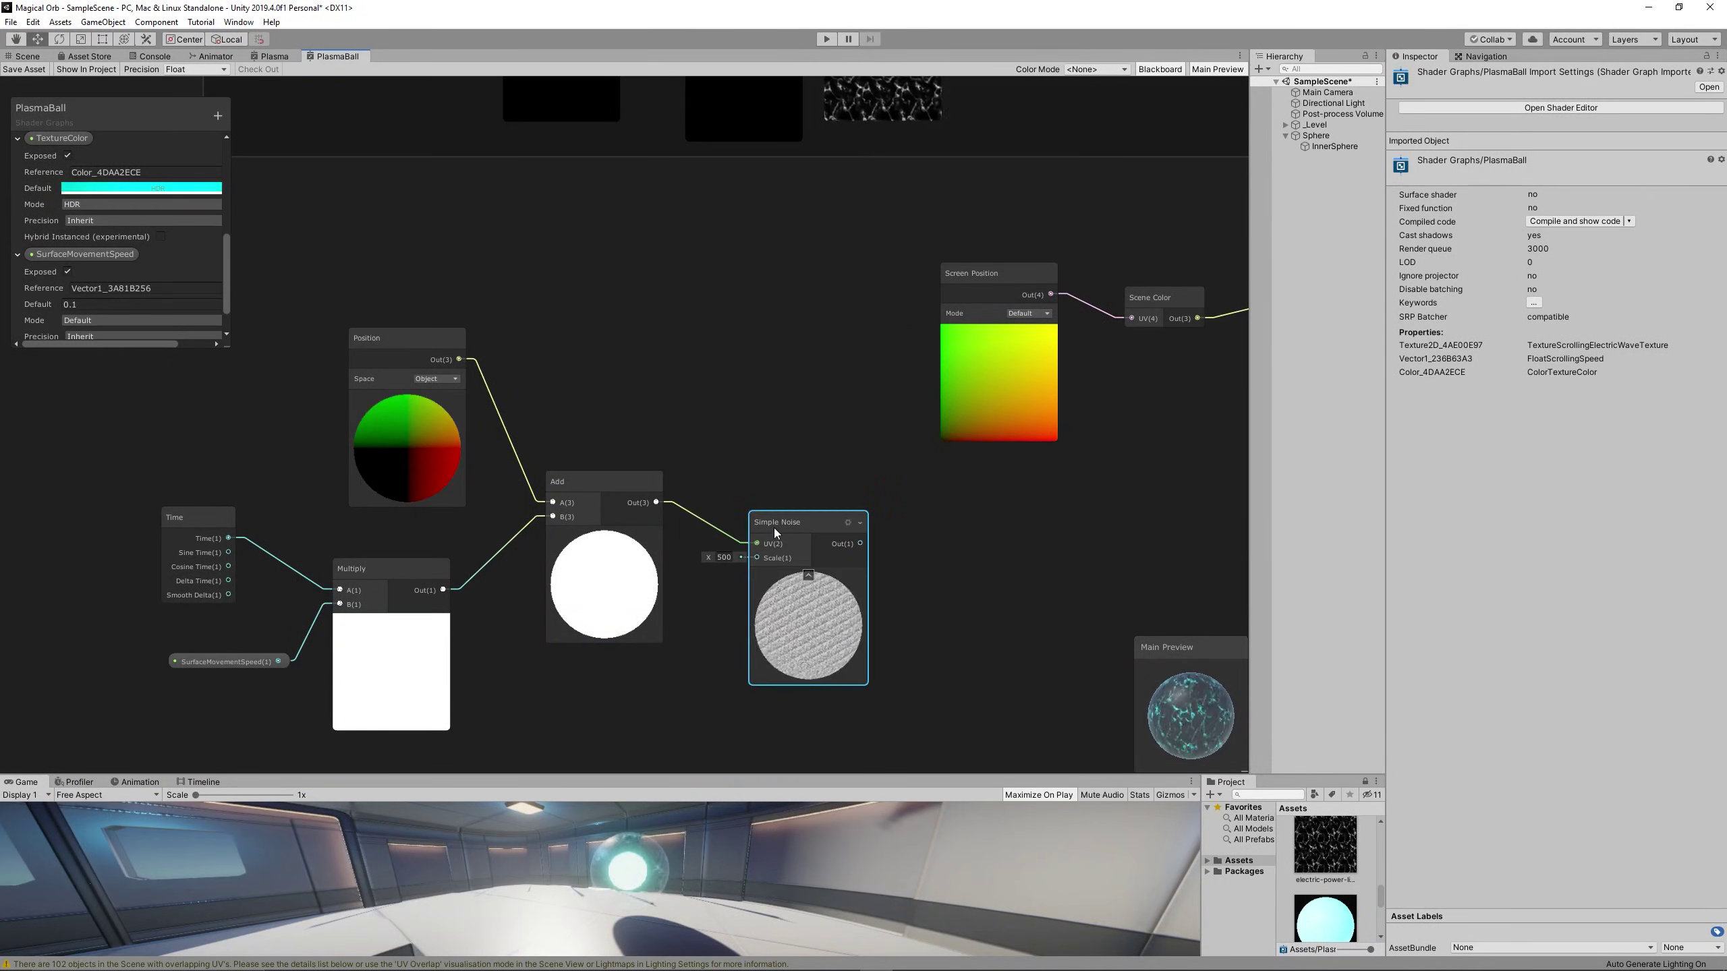
- Create a Vector1 property named NoiceScale with a default value of 1
{"action": "left_click", "coordinate": [217, 114]}
{"action": "left_click", "coordinate": [294, 172]}
{"action": "scroll", "coordinate": [184, 243], "scroll_direction": "down", "scroll_amount": 3}
{"action": "type", "text": "Noice"}
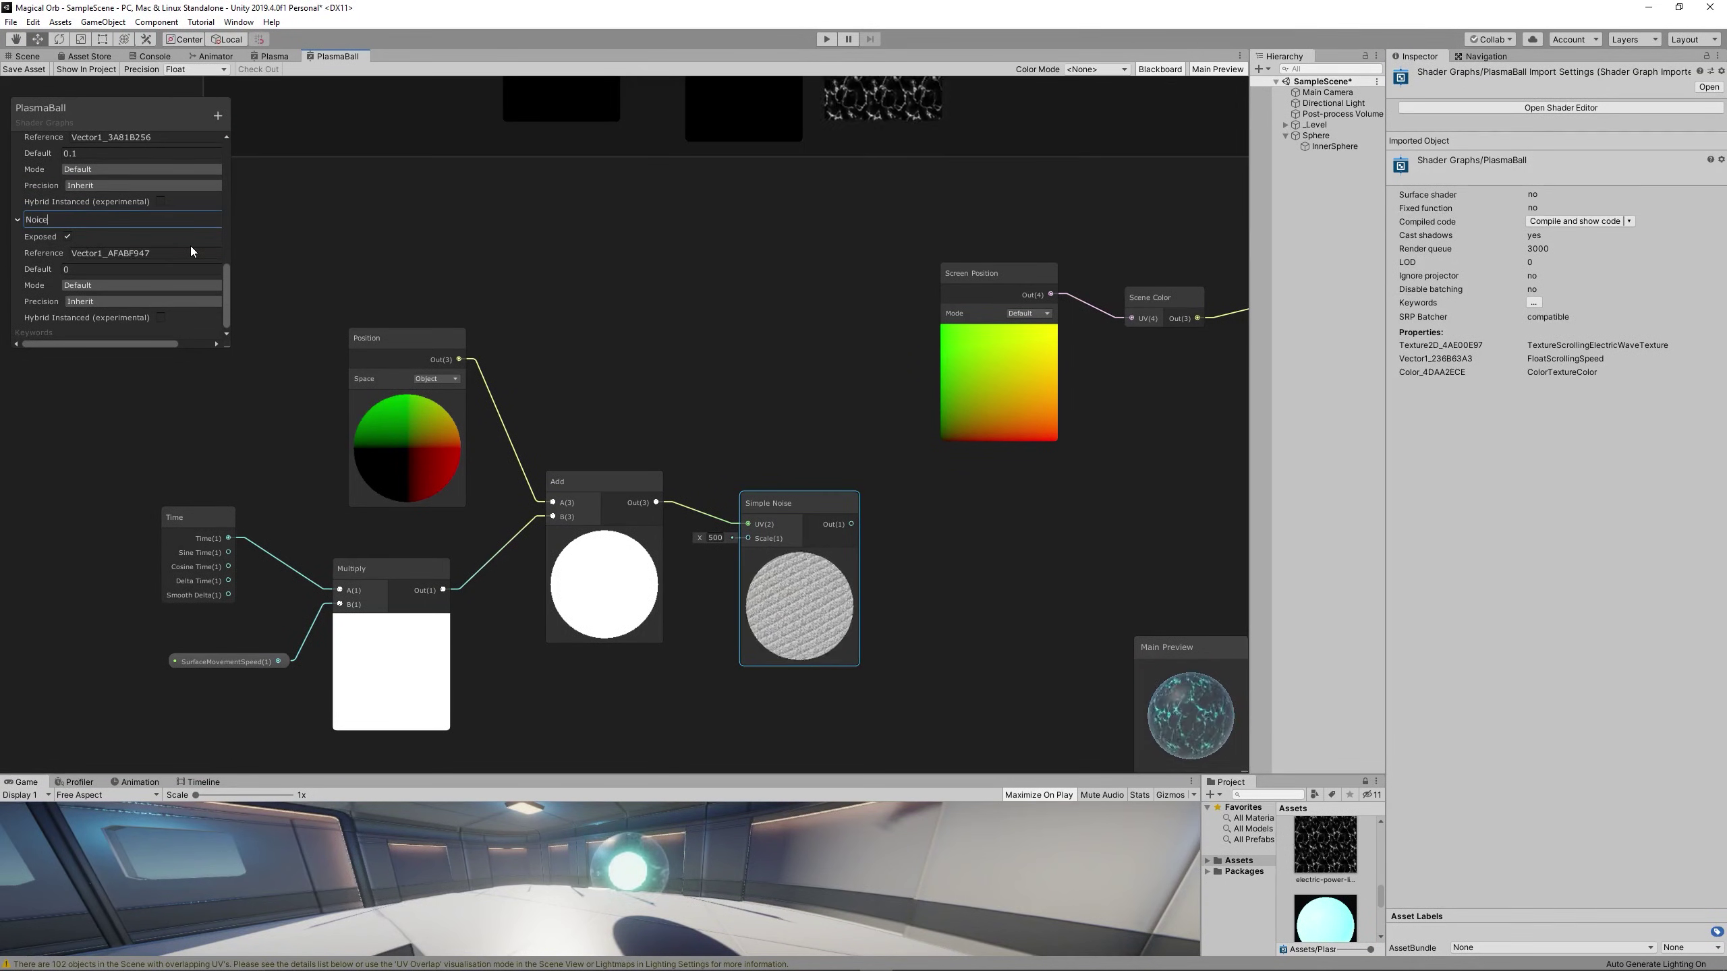
{"action": "type", "text": "Scale"}
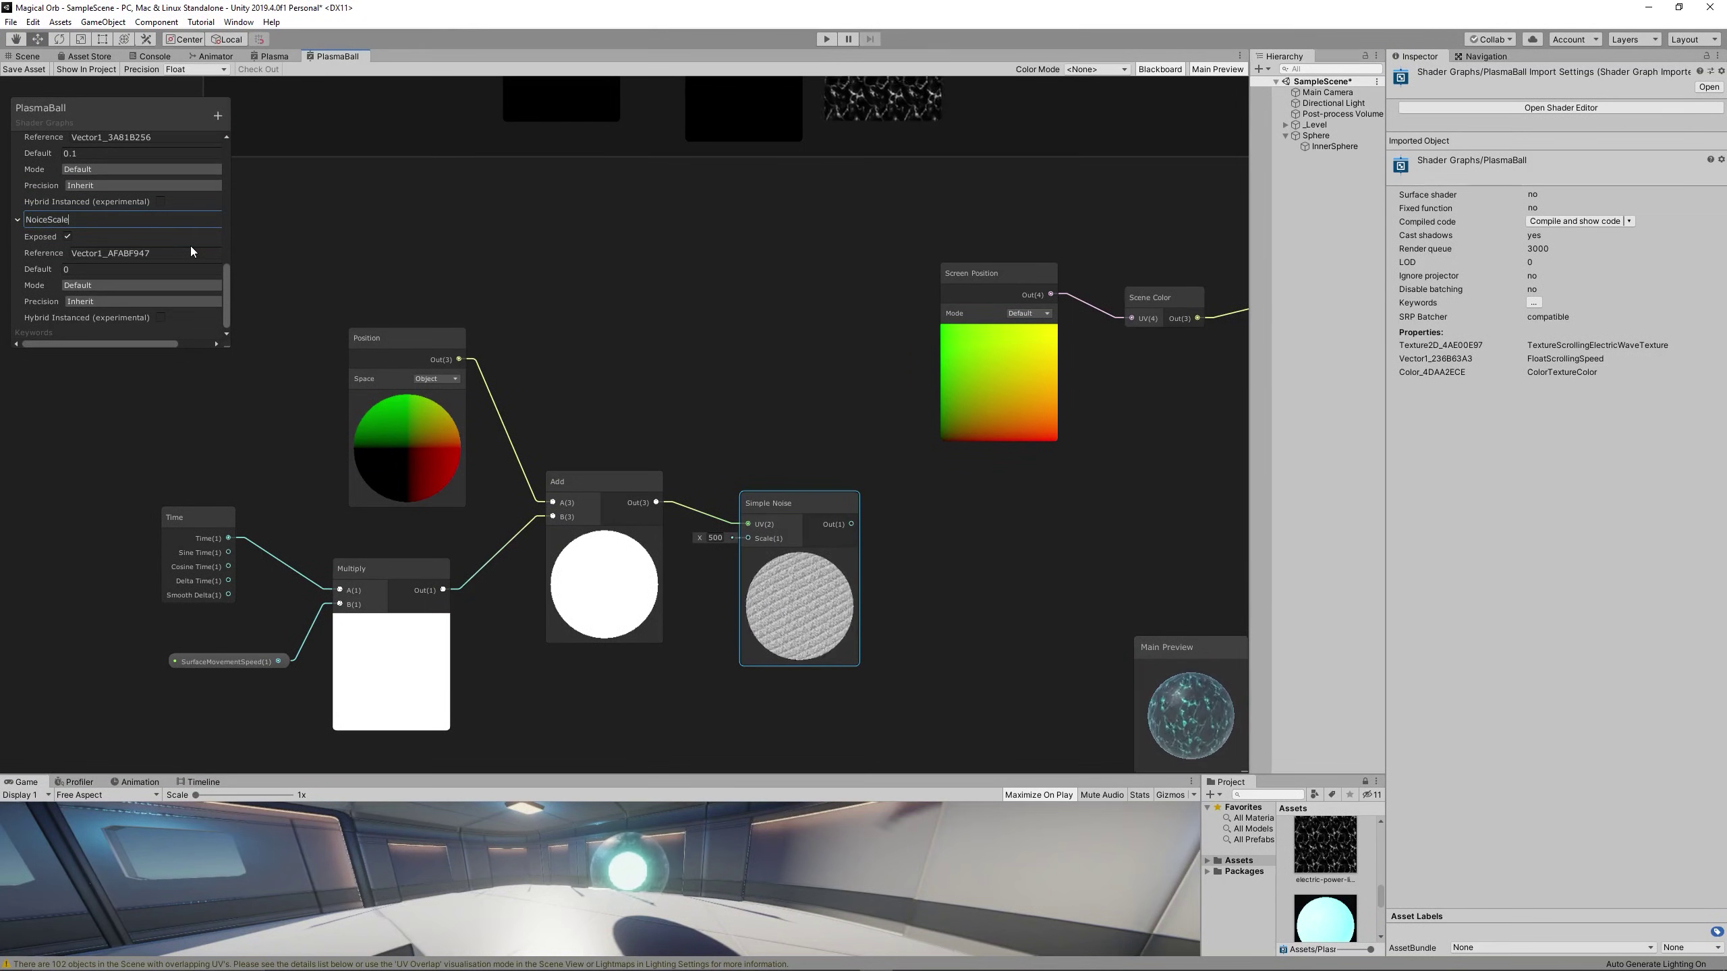
{"action": "left_click", "coordinate": [85, 271]}
{"action": "type", "text": "1"}
- Place the NoiceScale property in the graph and multiply it with the Simple Noise output using a new Multiply node
{"action": "left_click", "coordinate": [802, 579]}
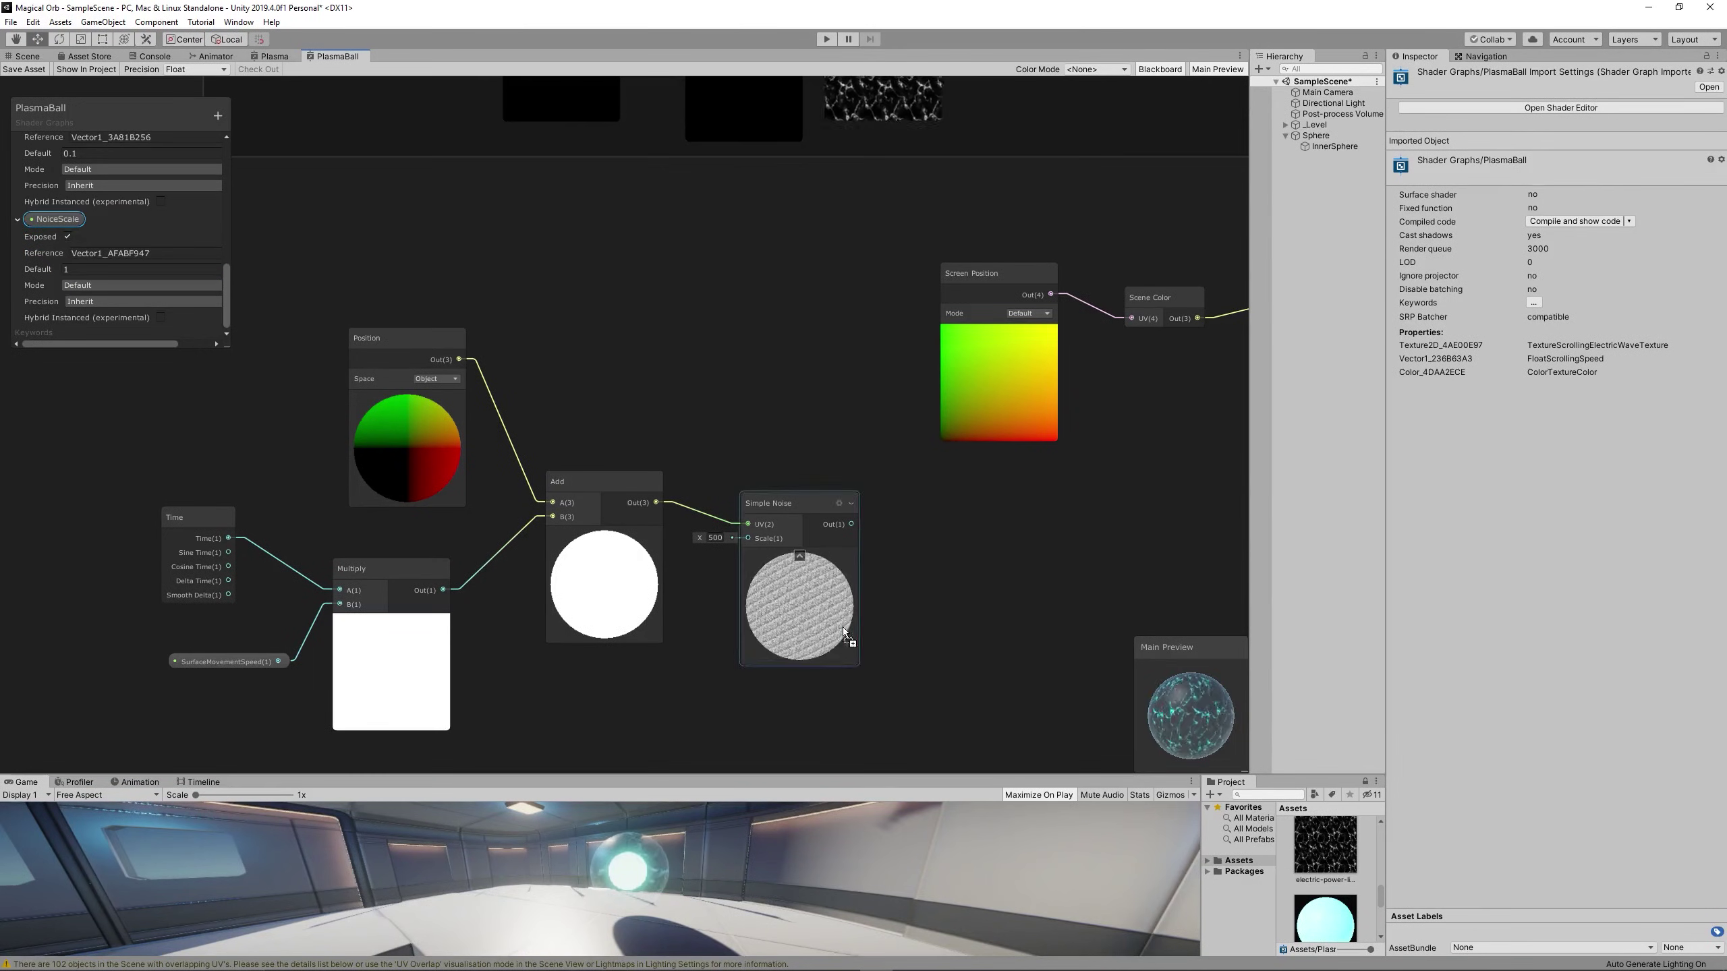
{"action": "right_click", "coordinate": [923, 633]}
{"action": "left_click", "coordinate": [953, 644]}
{"action": "type", "text": "mul"}
{"action": "key", "text": "Return"}
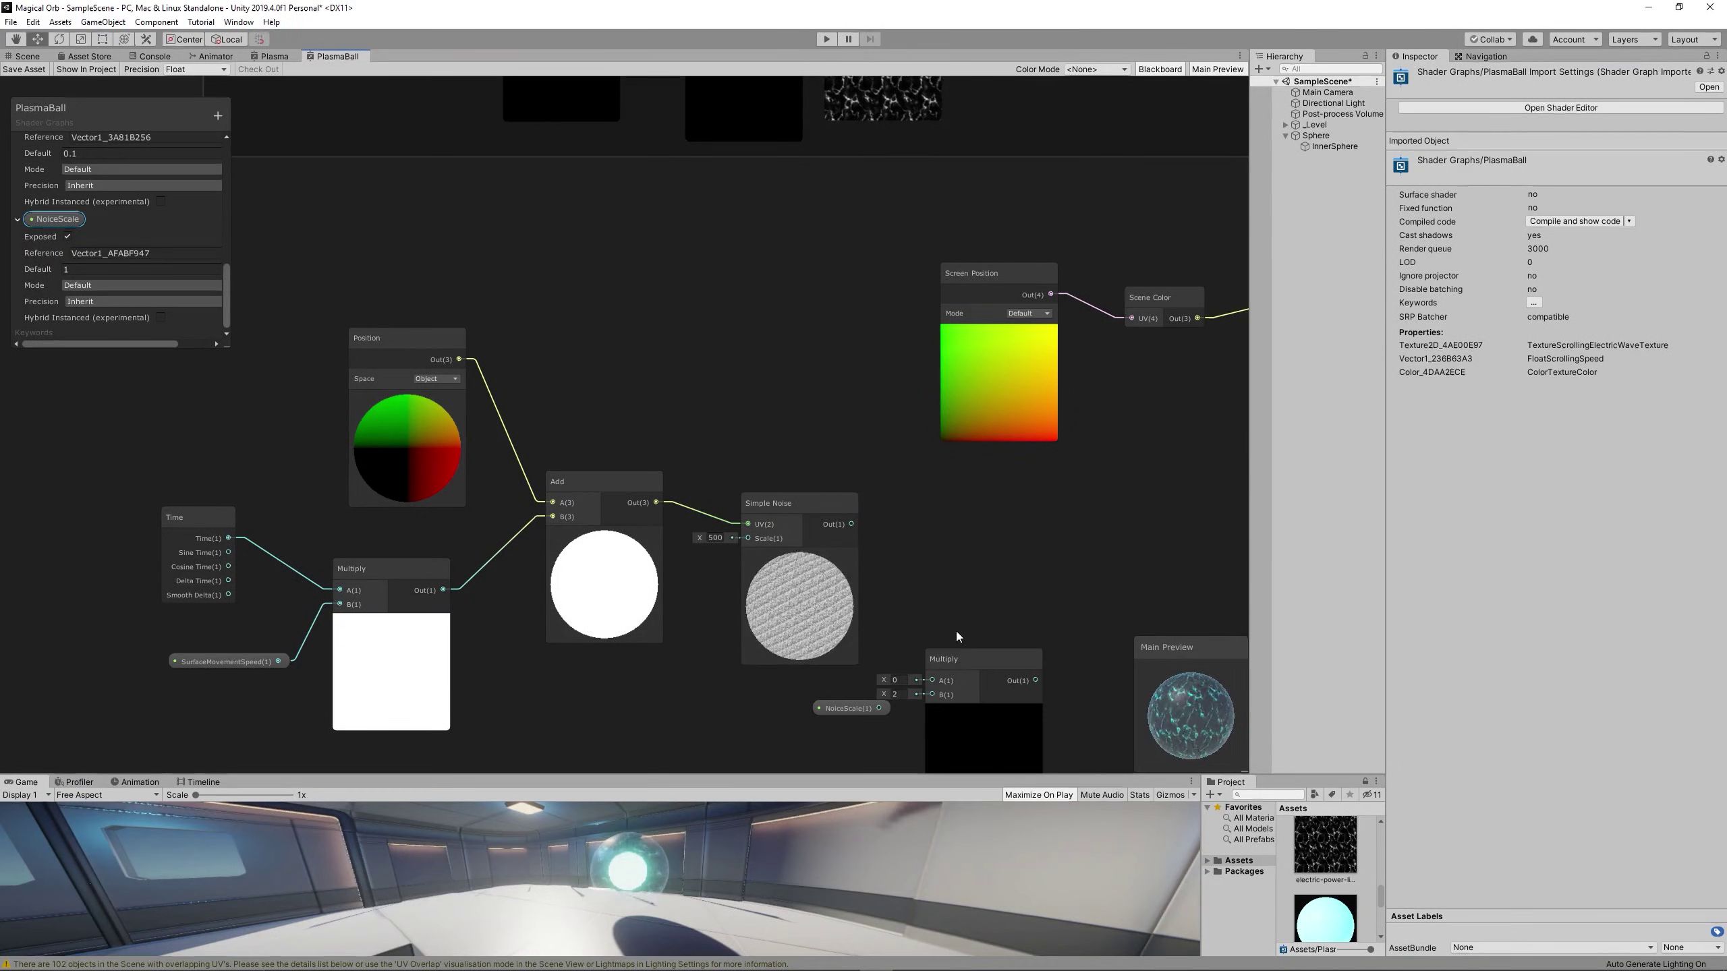
{"action": "left_click_drag", "start_coordinate": [959, 657], "coordinate": [966, 592]}
{"action": "left_click_drag", "start_coordinate": [853, 709], "coordinate": [800, 690]}
{"action": "left_click_drag", "start_coordinate": [825, 690], "coordinate": [940, 623]}
{"action": "left_click_drag", "start_coordinate": [851, 516], "coordinate": [948, 552]}
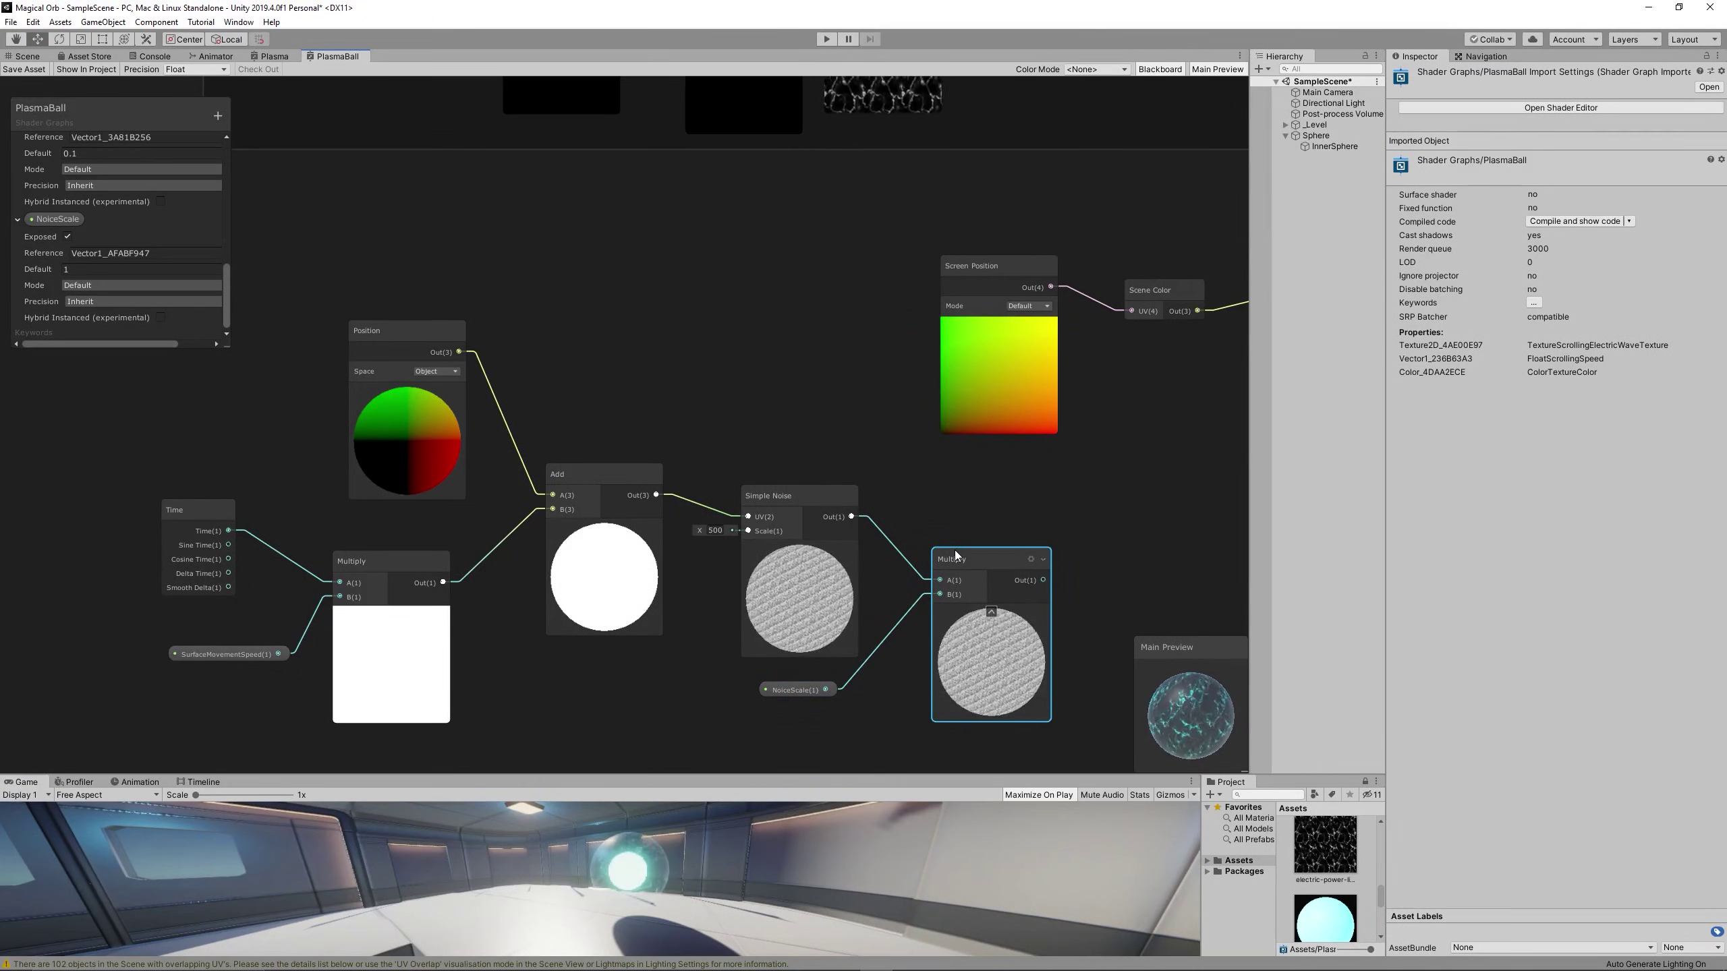
- Add a Normal Vector node near the Multiply node that scales the noise
{"action": "middle_click_drag", "start_coordinate": [920, 549], "coordinate": [863, 535]}
{"action": "right_click", "coordinate": [935, 505]}
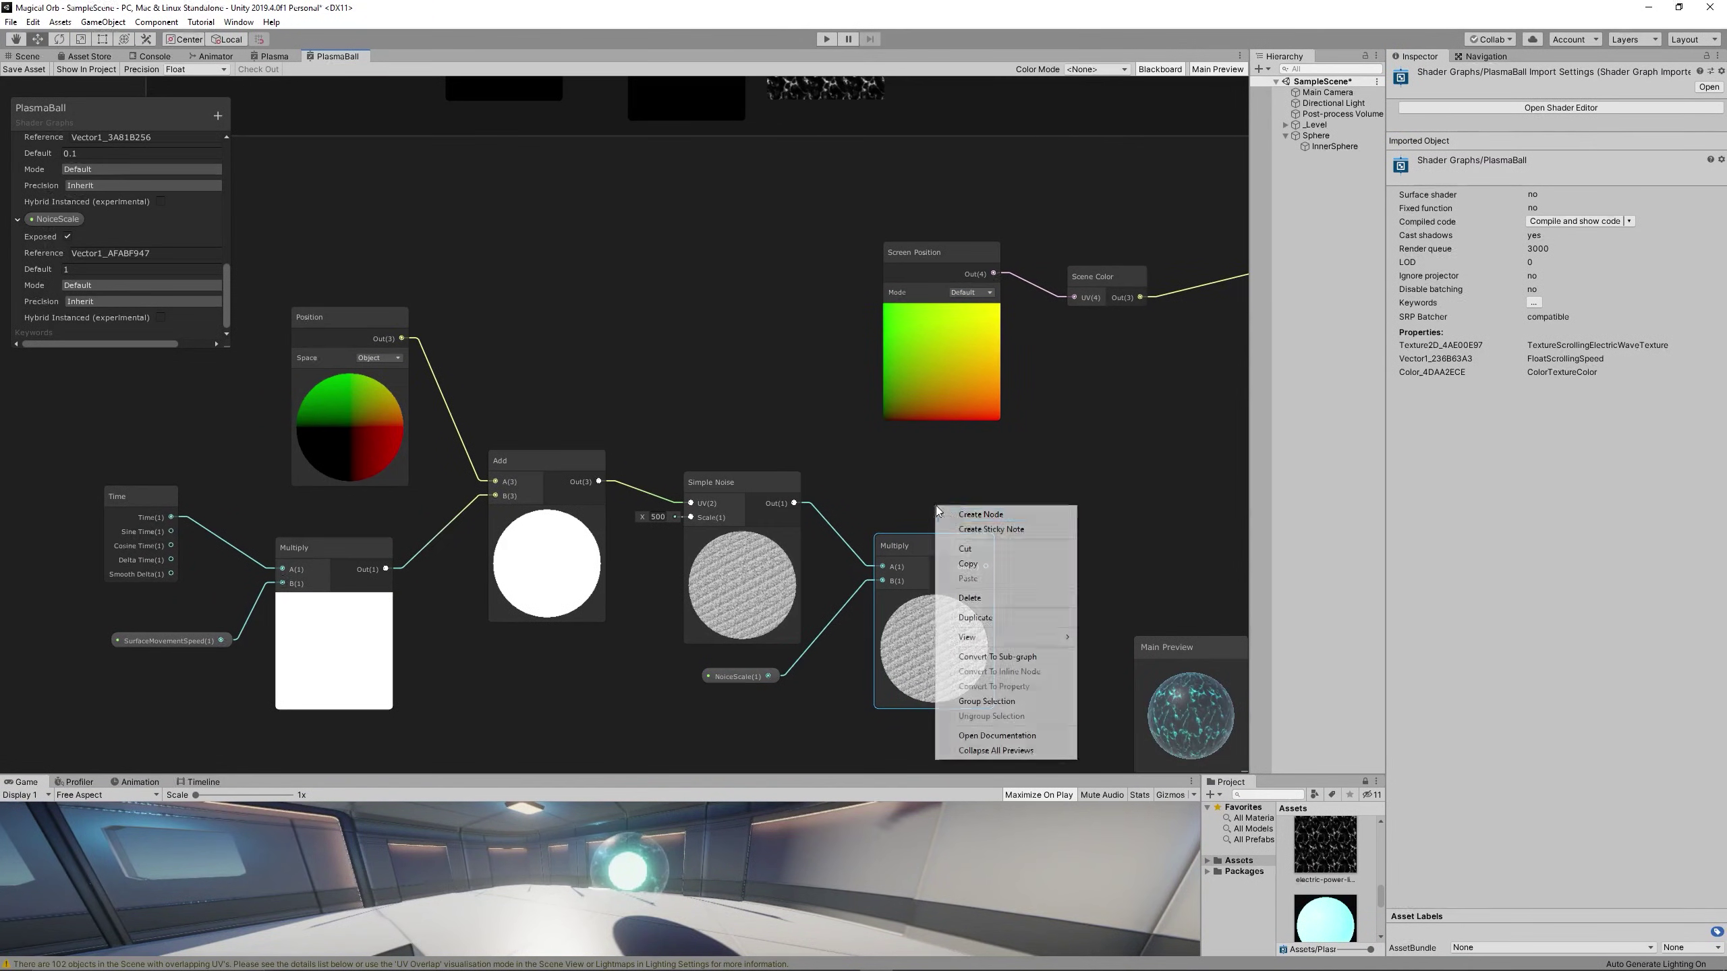
{"action": "left_click", "coordinate": [986, 512]}
{"action": "type", "text": "norma"}
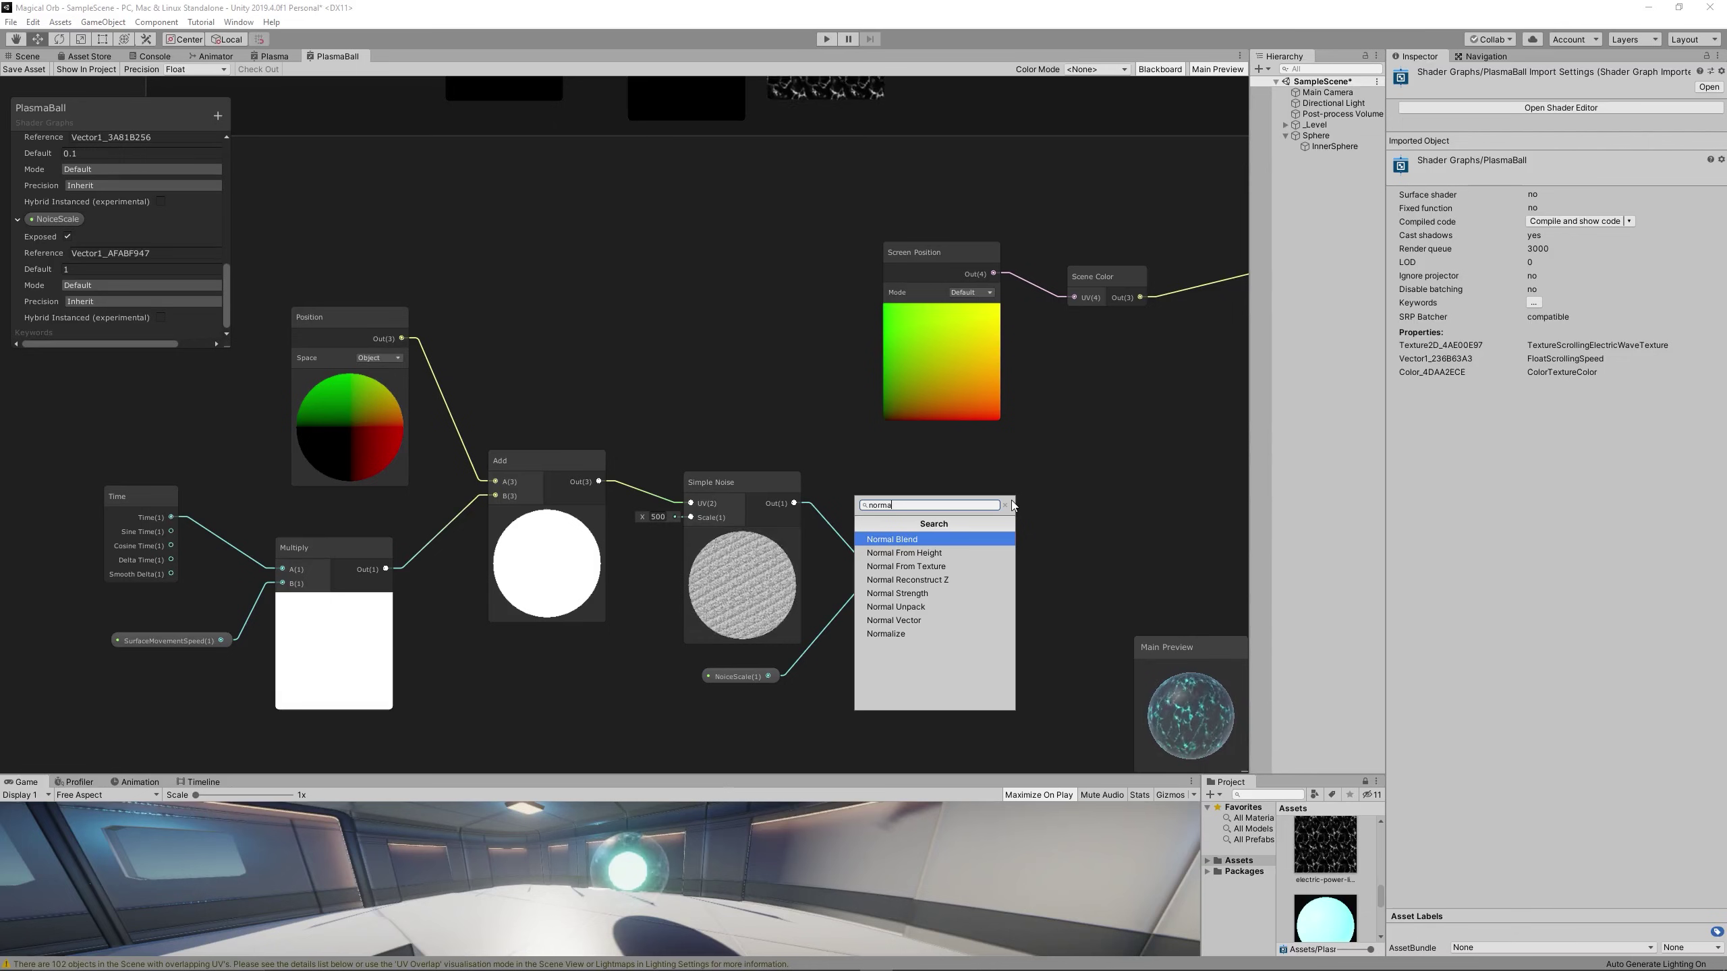
{"action": "key", "text": "Down"}
{"action": "key", "text": "Down"}
{"action": "key", "text": "Down"}
{"action": "key", "text": "Down"}
{"action": "key", "text": "Down"}
{"action": "key", "text": "Down"}
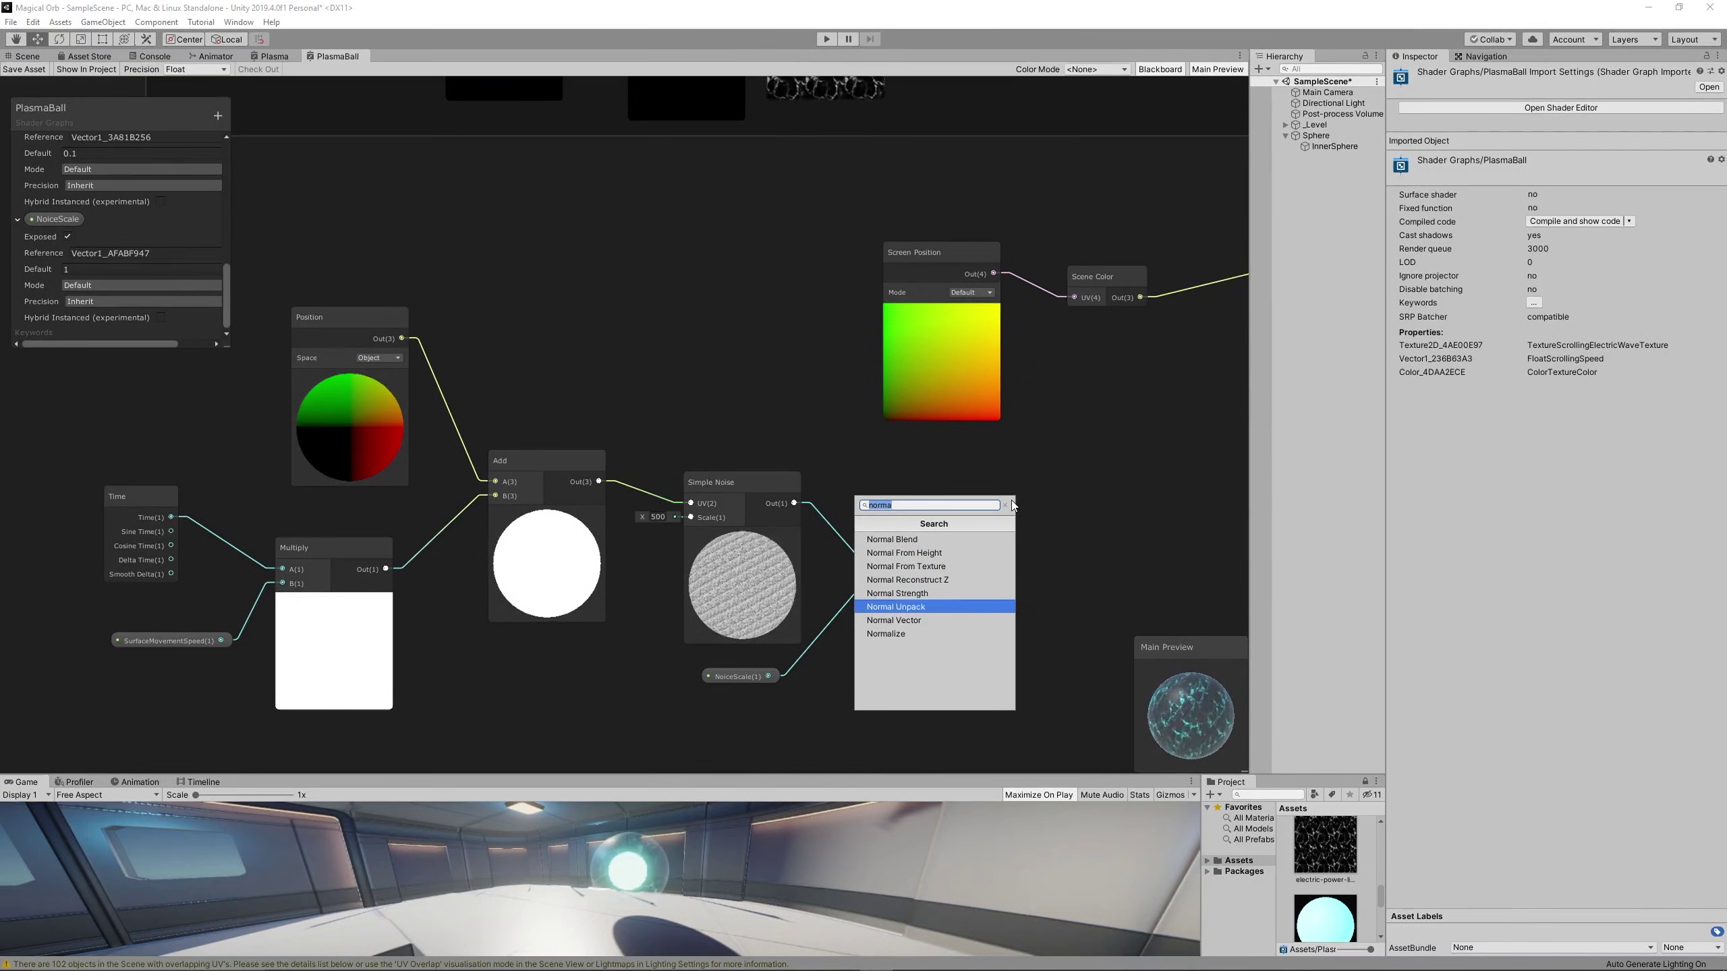
{"action": "key", "text": "Return"}
- Arrange the Normal Vector node above the noise Multiply node and move the Screen Position and Scene Color nodes clear of it
{"action": "left_click_drag", "start_coordinate": [1002, 534], "coordinate": [924, 391]}
{"action": "left_click_drag", "start_coordinate": [905, 204], "coordinate": [1114, 306]}
{"action": "left_click_drag", "start_coordinate": [1116, 282], "coordinate": [1219, 192]}
{"action": "left_click_drag", "start_coordinate": [882, 503], "coordinate": [894, 461]}
- Multiply the Normal Vector output by the scaled noise using another Multiply node
{"action": "left_click", "coordinate": [960, 523]}
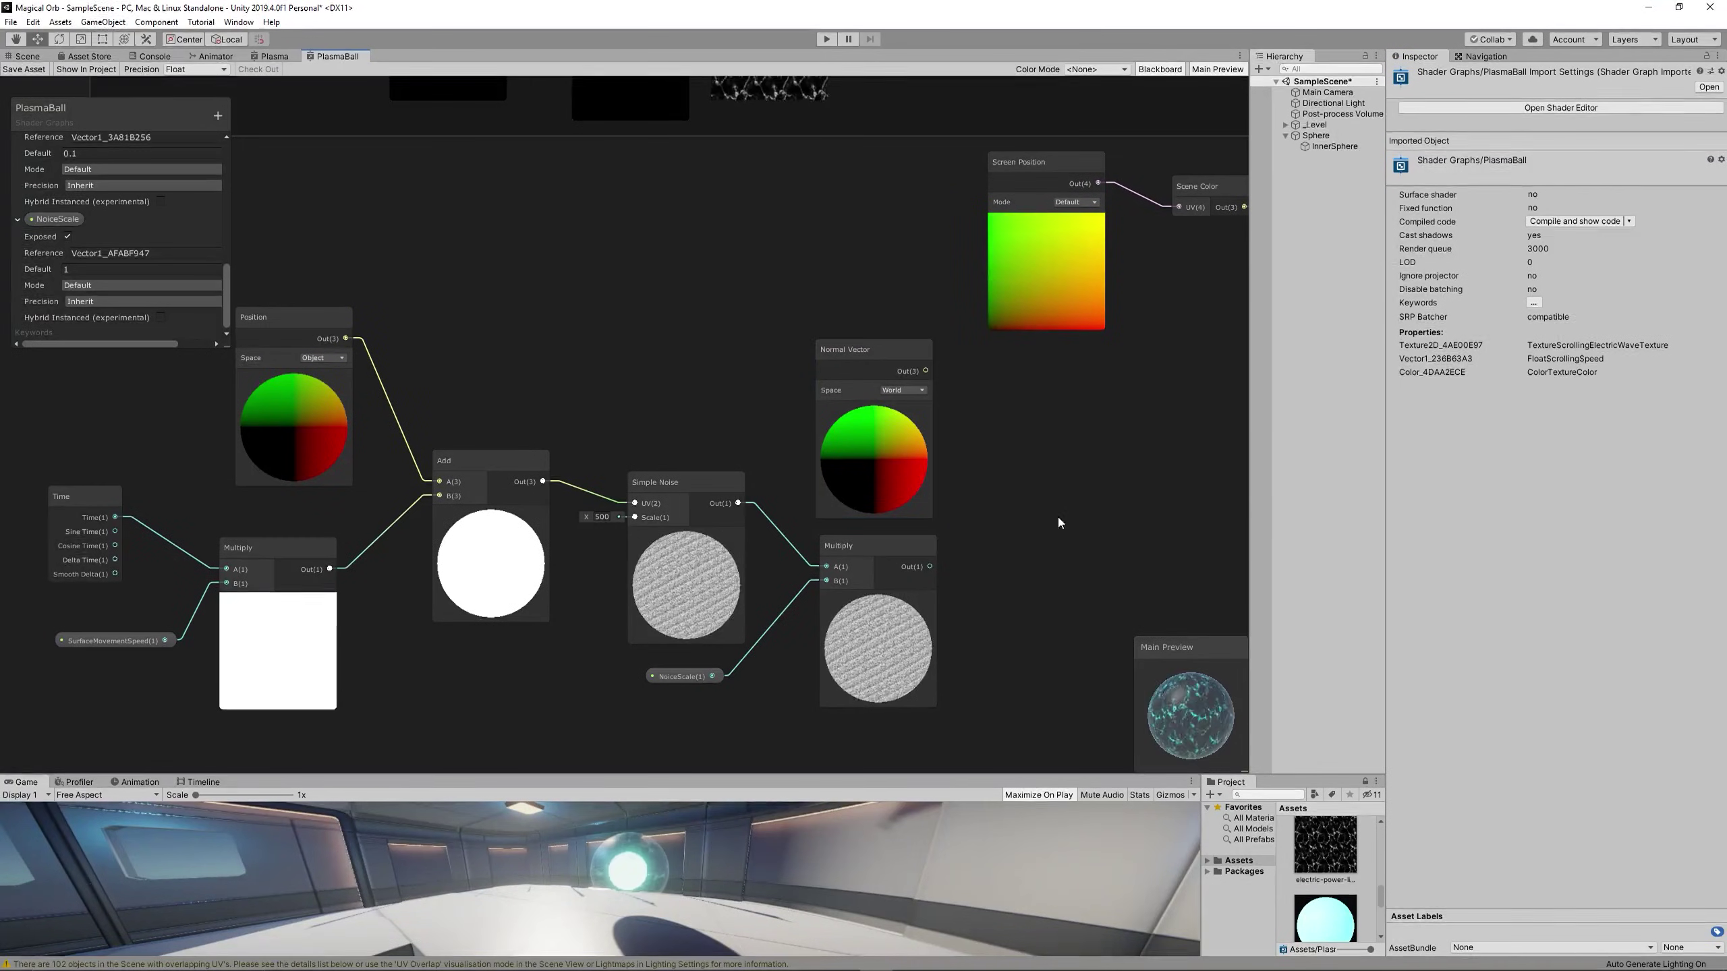
{"action": "key", "text": "space"}
{"action": "type", "text": "multiply"}
{"action": "key", "text": "Return"}
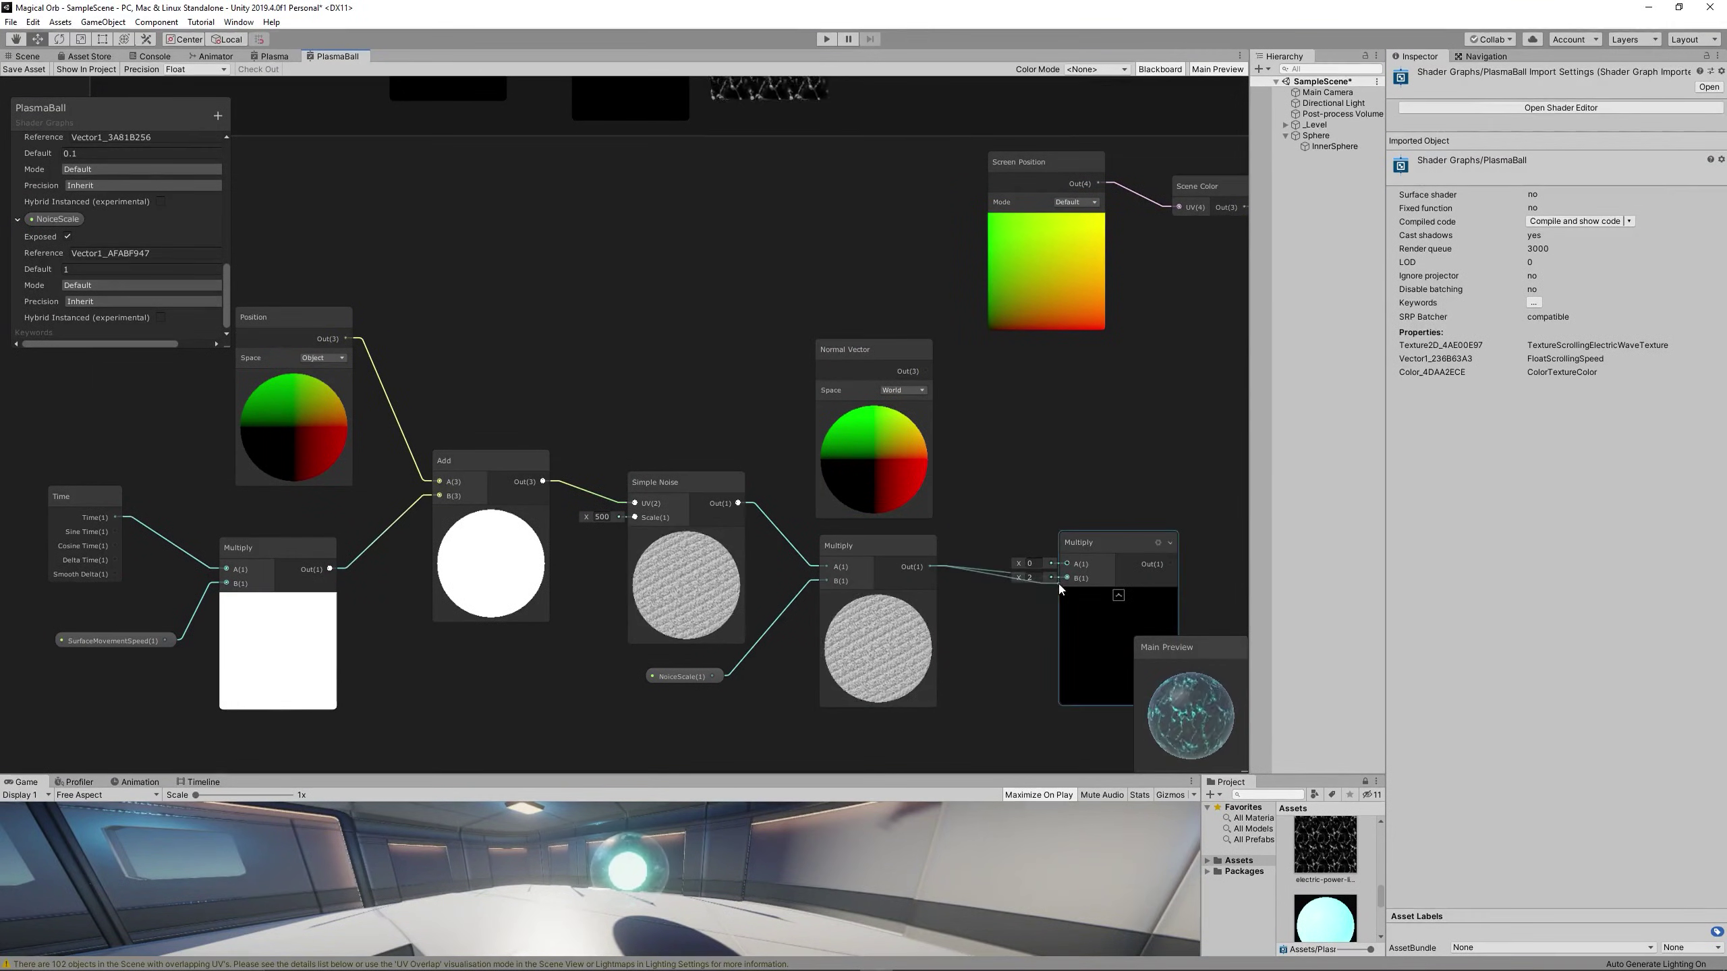
{"action": "left_click_drag", "start_coordinate": [925, 371], "coordinate": [1048, 481]}
- Create an Add node and a second Position node beside the Multiply node that combines the normal vector and noise
{"action": "middle_click_drag", "start_coordinate": [1167, 416], "coordinate": [866, 411]}
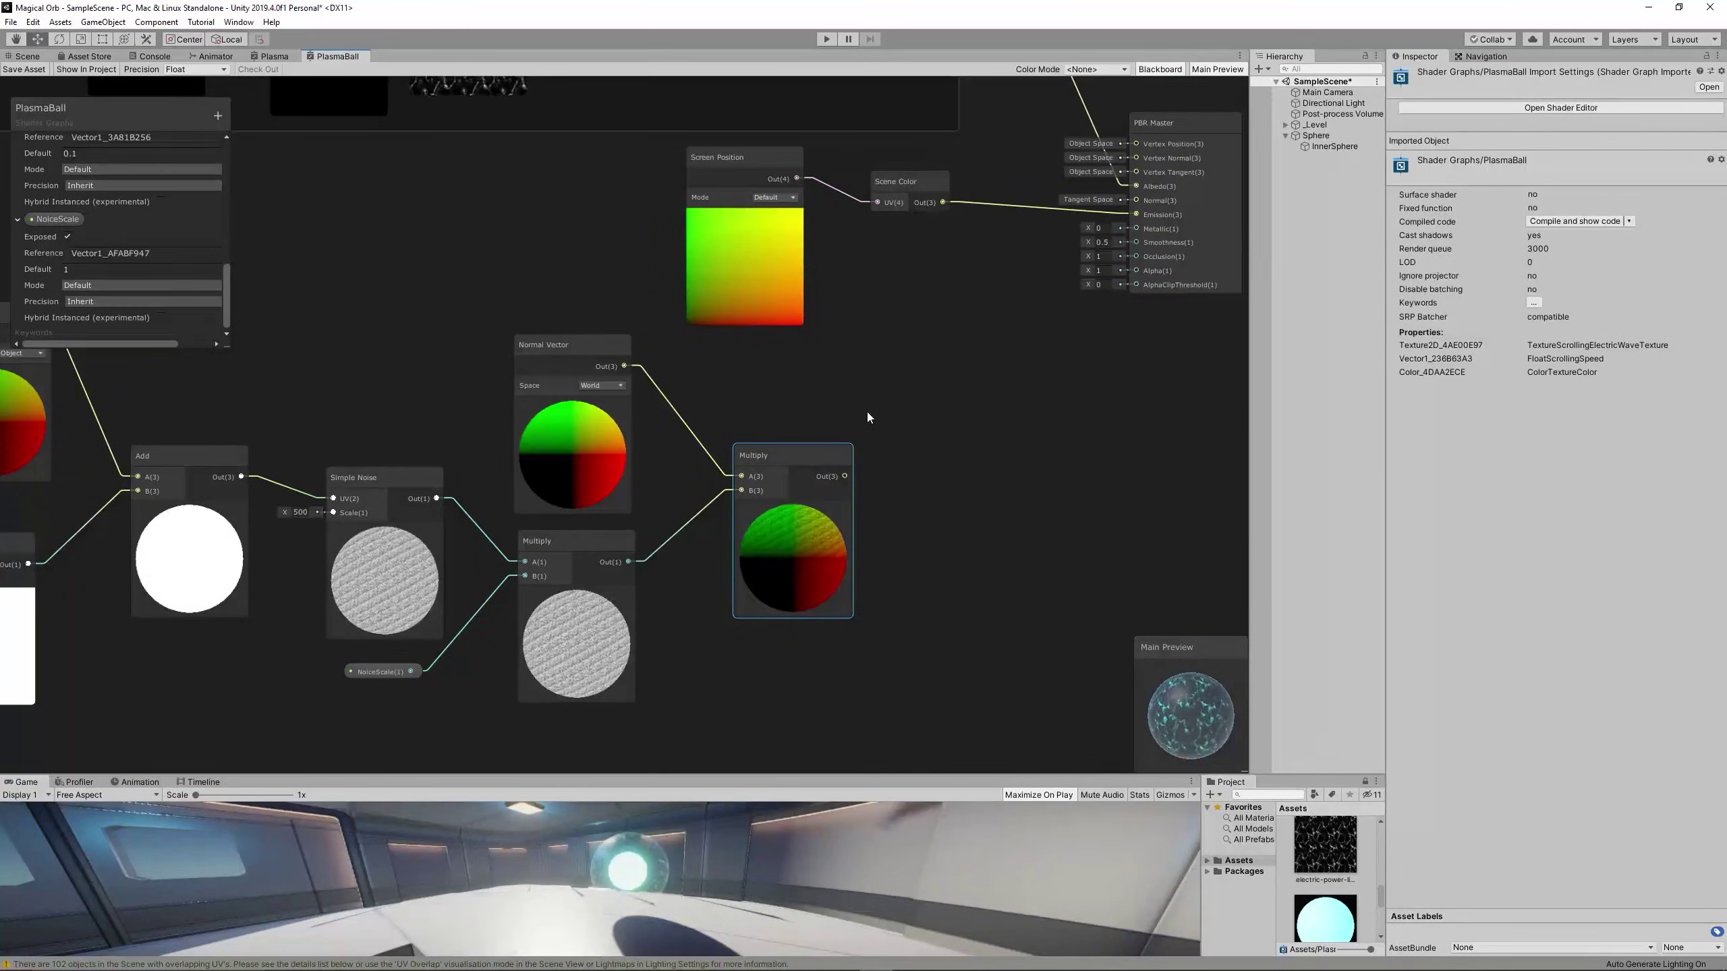
{"action": "right_click", "coordinate": [928, 424]}
{"action": "left_click", "coordinate": [944, 433]}
{"action": "type", "text": "add"}
{"action": "key", "text": "Return"}
{"action": "right_click", "coordinate": [912, 390]}
{"action": "left_click", "coordinate": [964, 399]}
{"action": "type", "text": "po"}
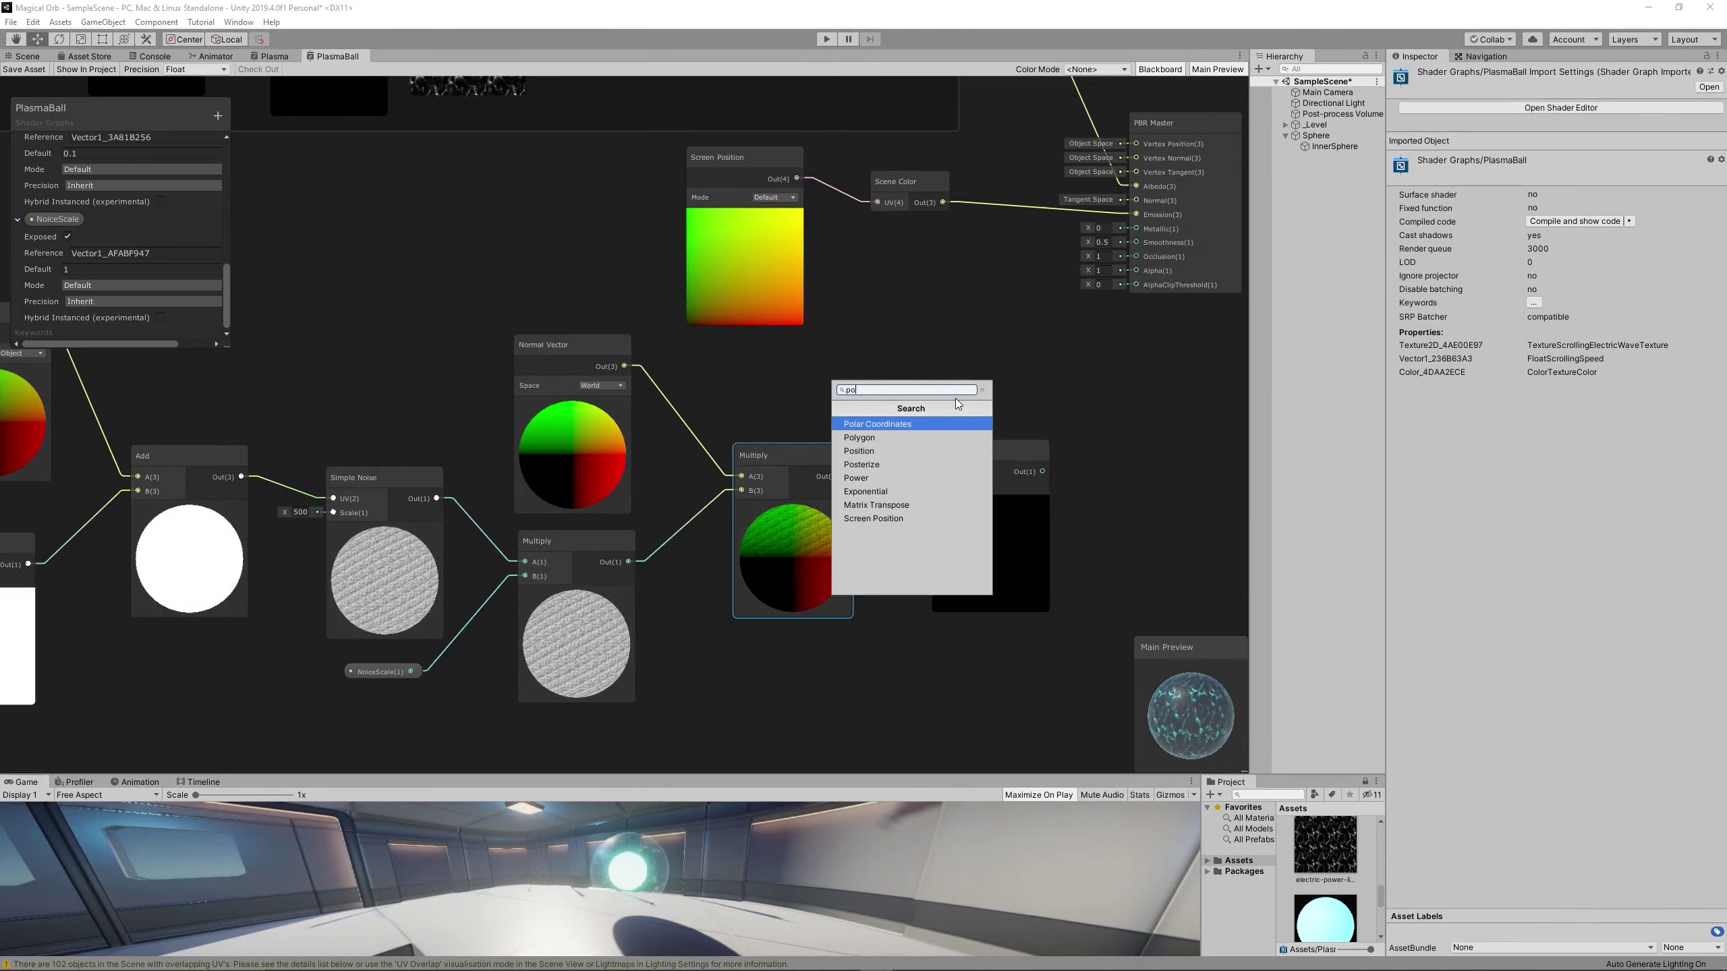
{"action": "type", "text": "s"}
{"action": "key", "text": "Return"}
- Place the new Position node above the last Multiply, connect both into the Add node, and change the Position node's space
{"action": "left_click_drag", "start_coordinate": [975, 475], "coordinate": [863, 355]}
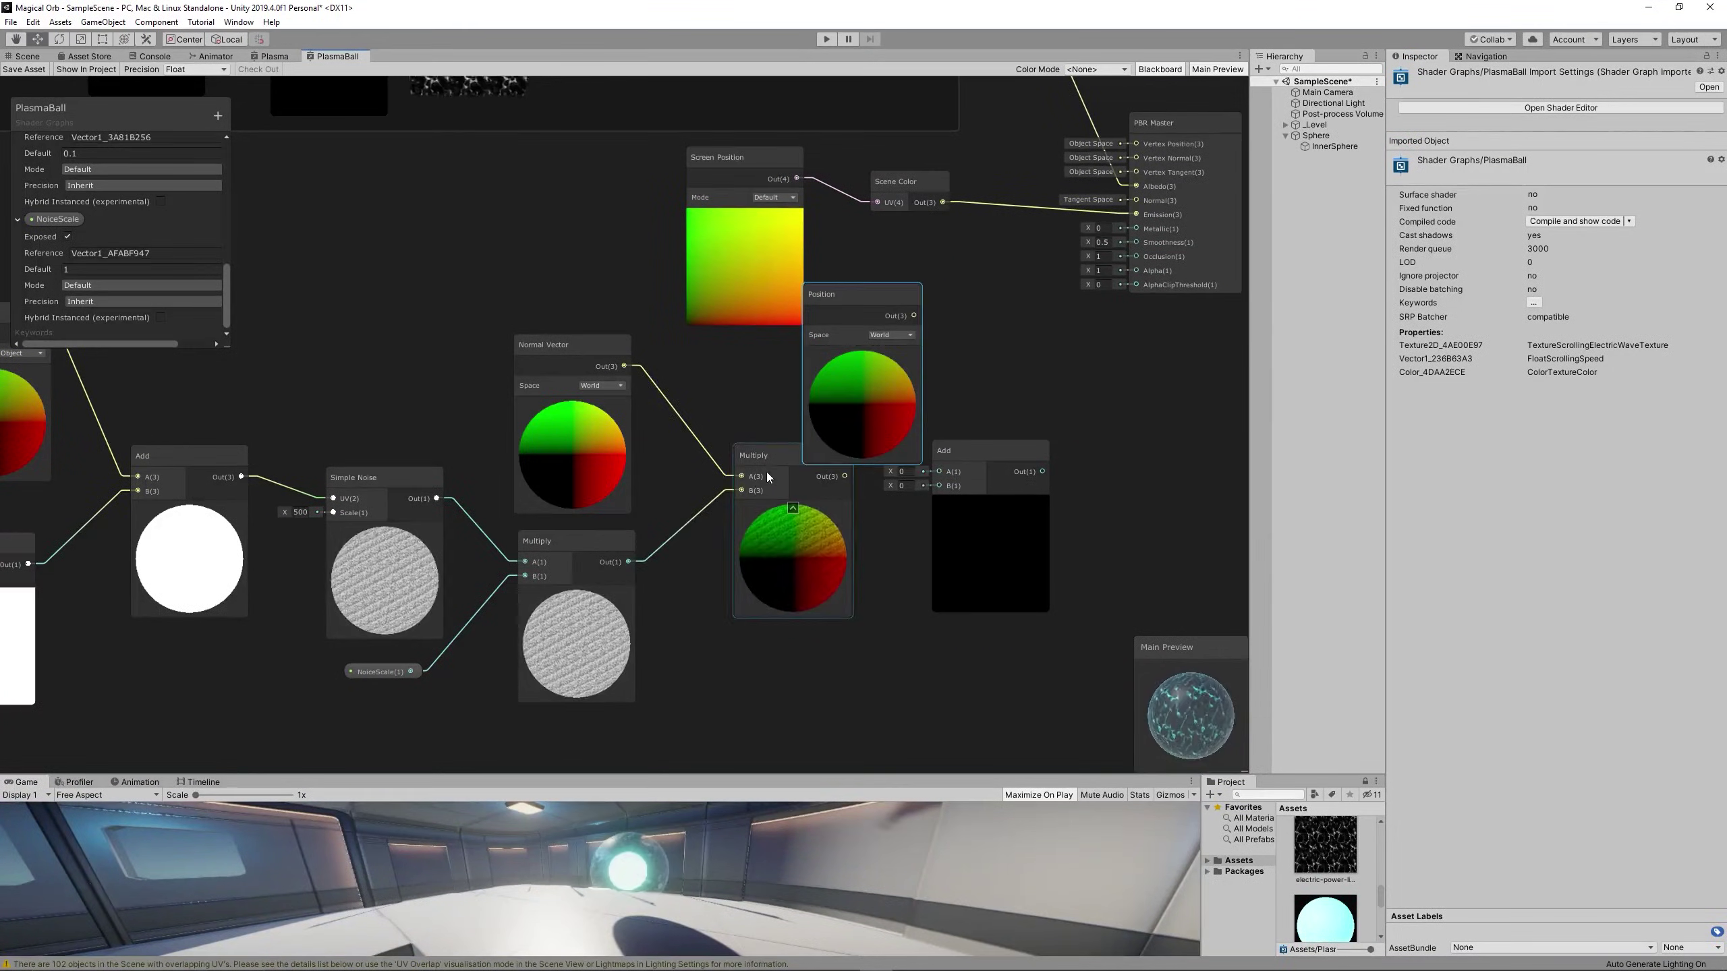
{"action": "left_click_drag", "start_coordinate": [756, 476], "coordinate": [769, 572]}
{"action": "left_click_drag", "start_coordinate": [865, 294], "coordinate": [802, 356]}
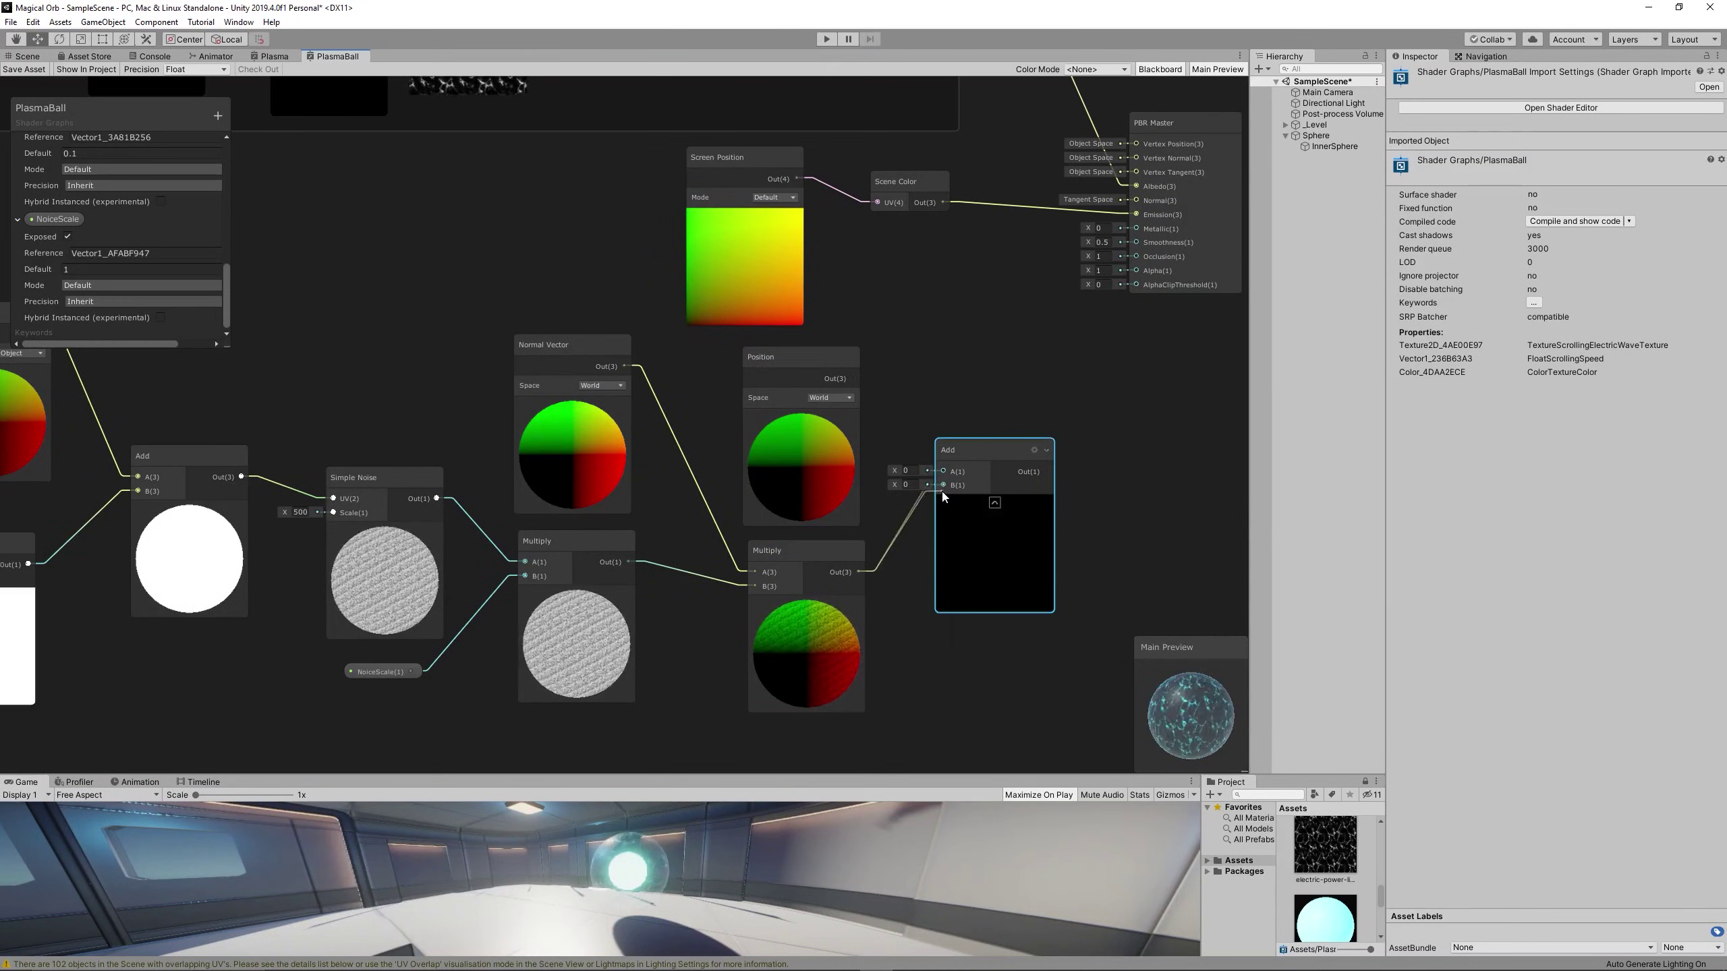
{"action": "left_click_drag", "start_coordinate": [942, 491], "coordinate": [943, 485]}
{"action": "left_click_drag", "start_coordinate": [854, 379], "coordinate": [943, 471]}
{"action": "left_click", "coordinate": [842, 397]}
{"action": "left_click", "coordinate": [843, 412]}
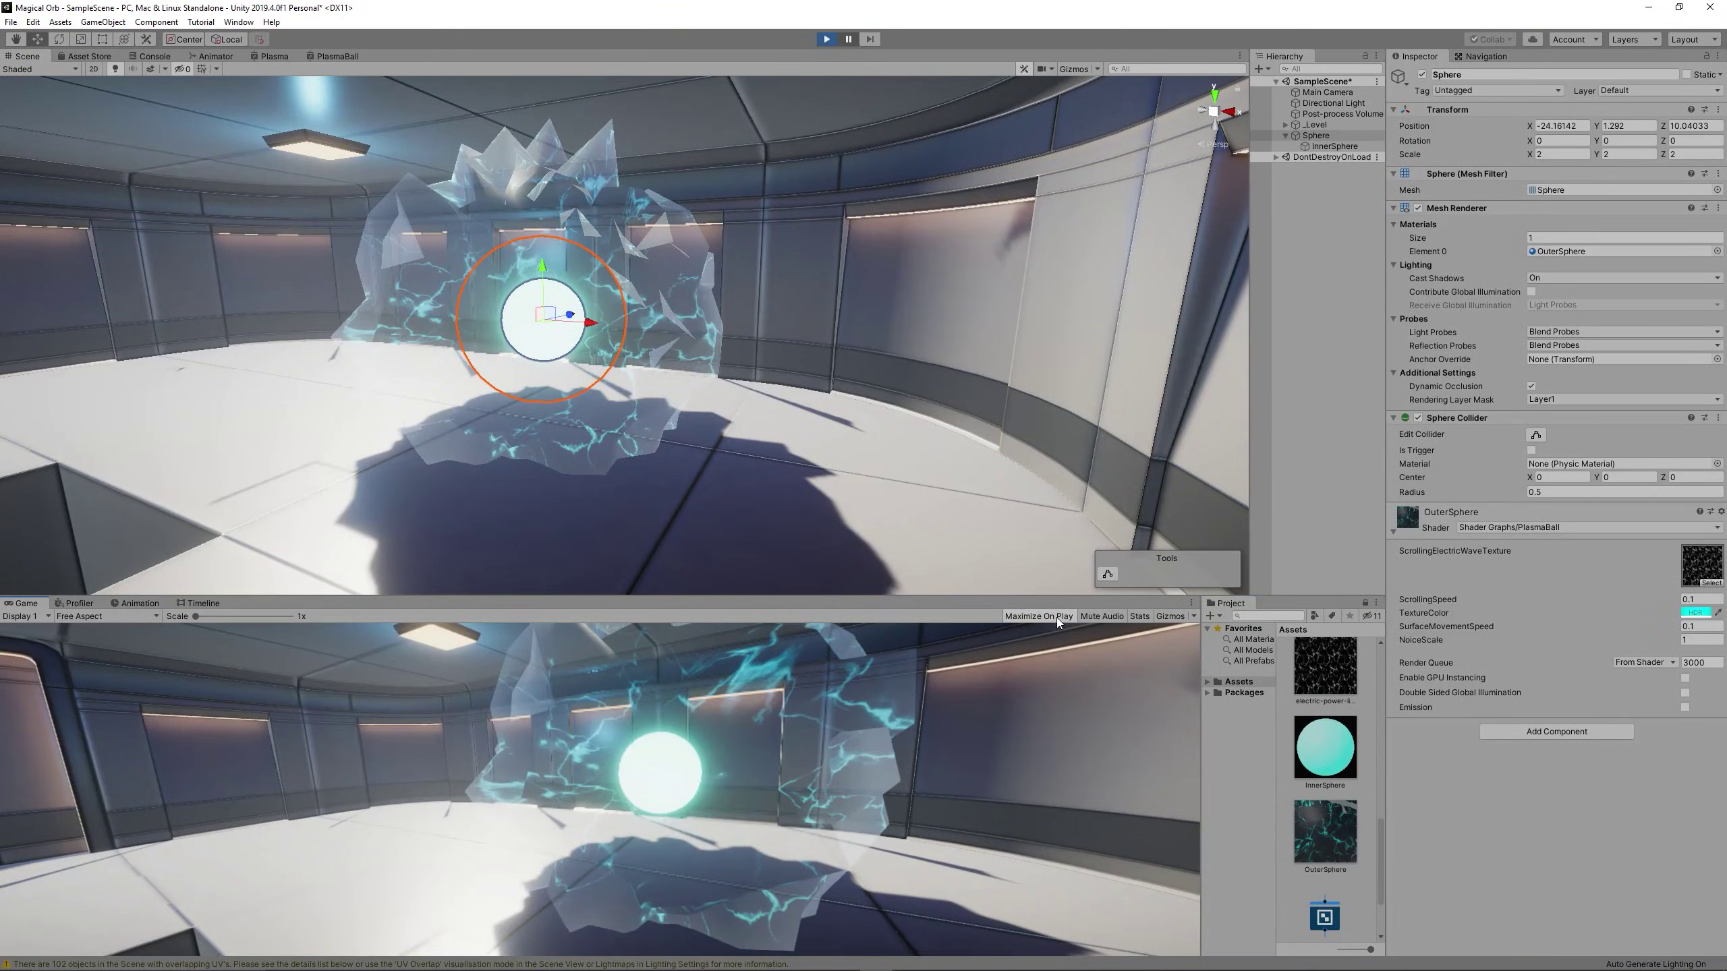
- While the scene is playing, set the OuterSphere material's SurfaceMovementSpeed to 0.01 and NoiceScale to 0.1
{"action": "left_click_drag", "start_coordinate": [909, 596], "coordinate": [902, 542]}
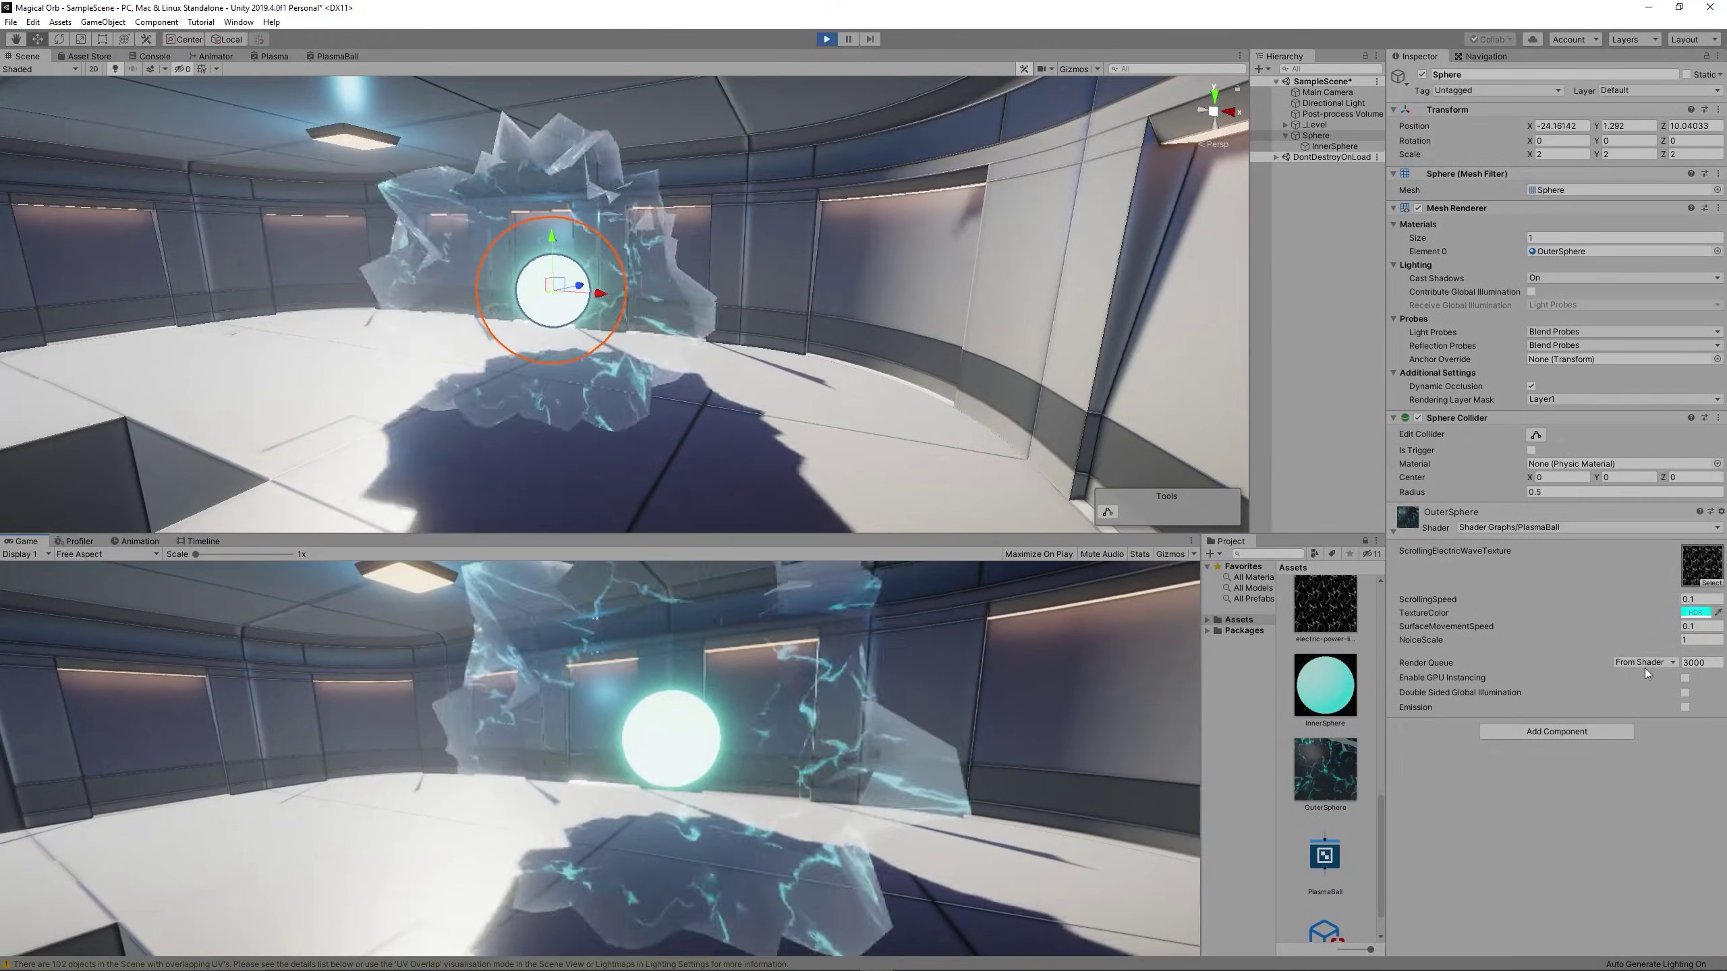
{"action": "left_click", "coordinate": [1703, 627]}
{"action": "type", "text": "0."}
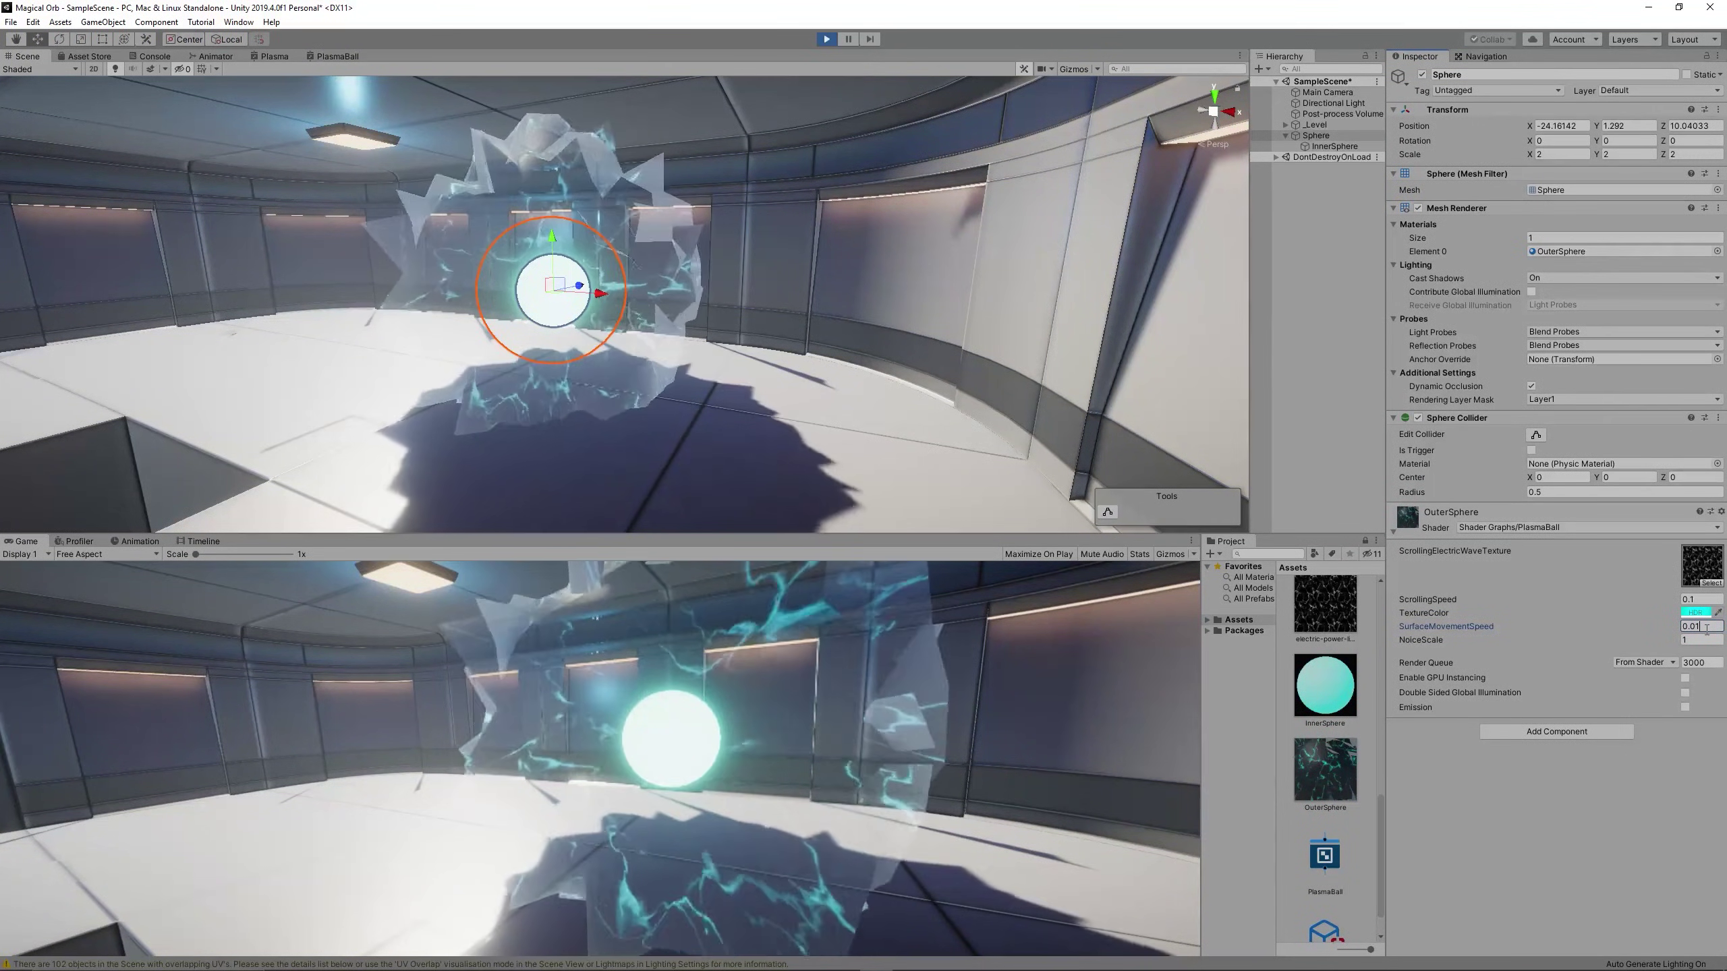
{"action": "type", "text": "001"}
{"action": "key", "text": "BackSpace"}
{"action": "type", "text": "01"}
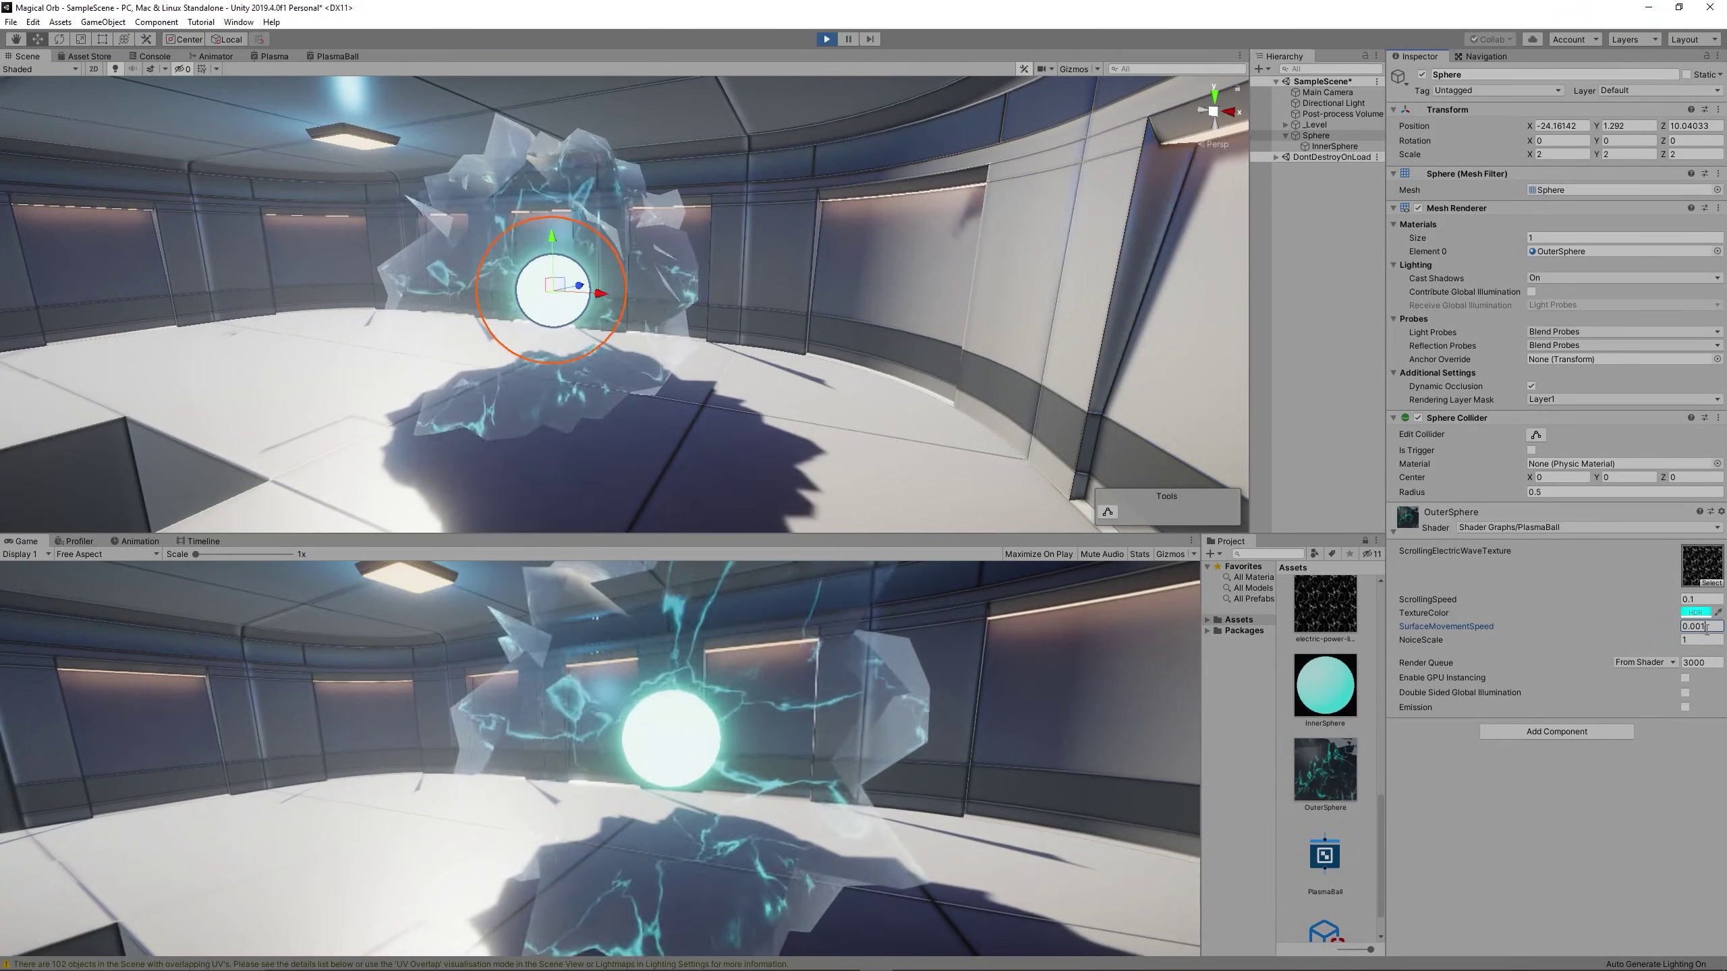
{"action": "key", "text": "BackSpace"}
{"action": "key", "text": "BackSpace"}
{"action": "type", "text": "1"}
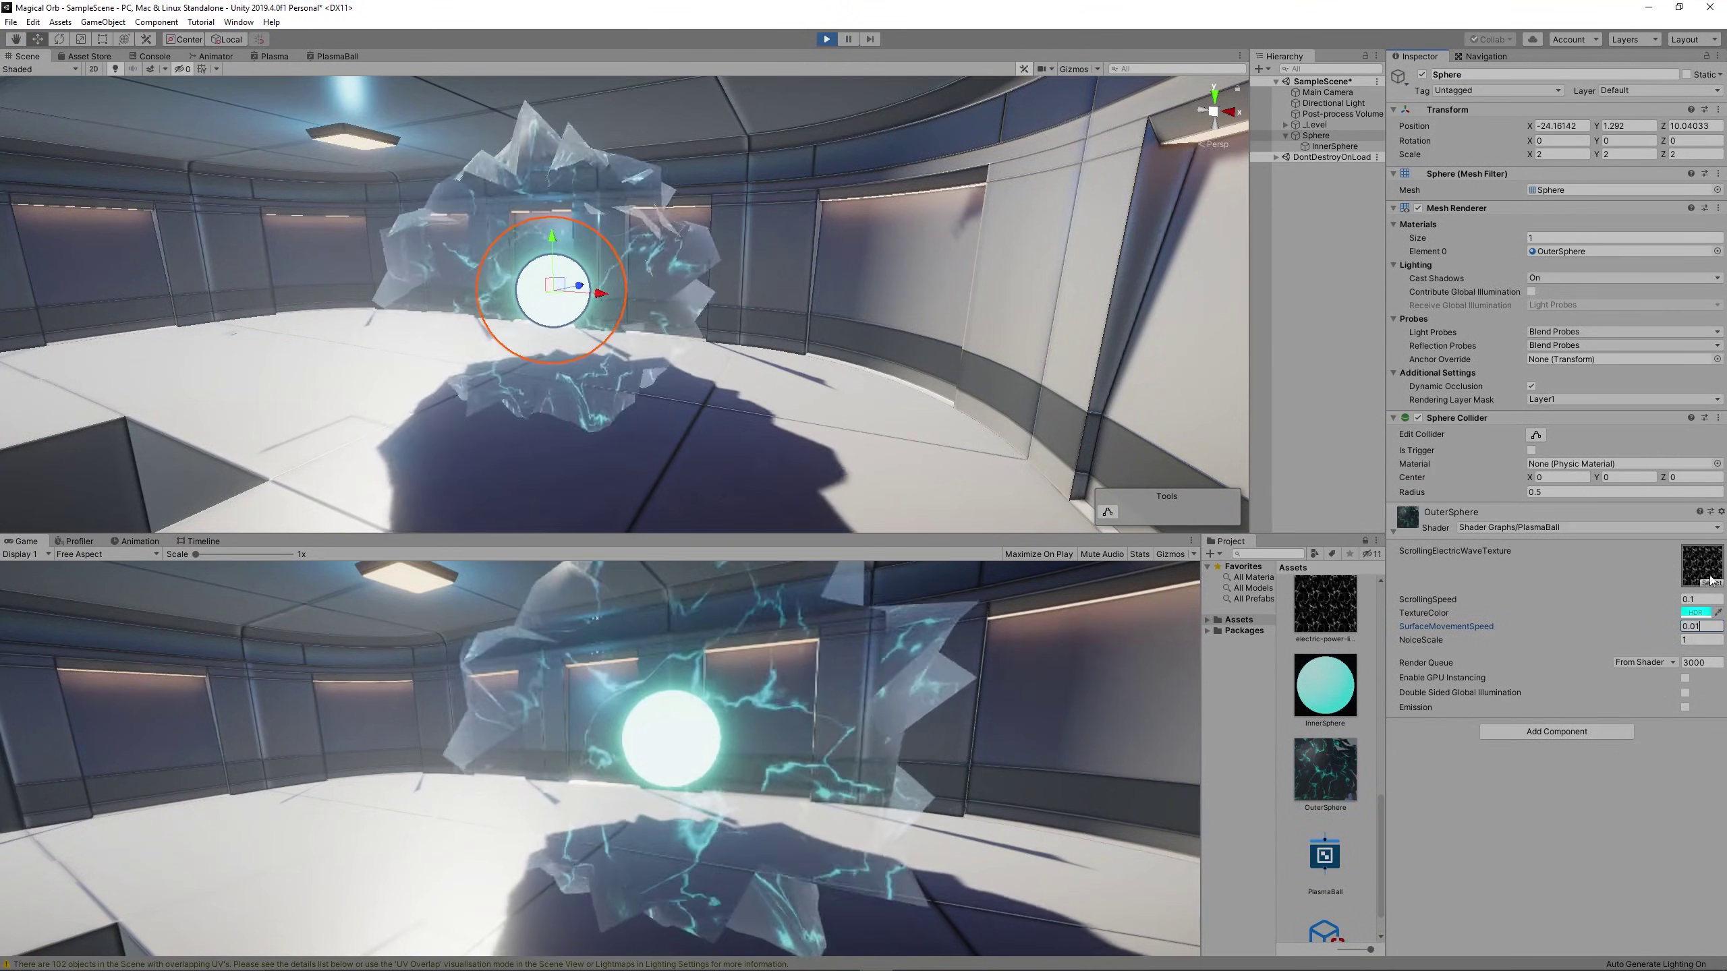
{"action": "left_click_drag", "start_coordinate": [1694, 640], "coordinate": [1653, 637]}
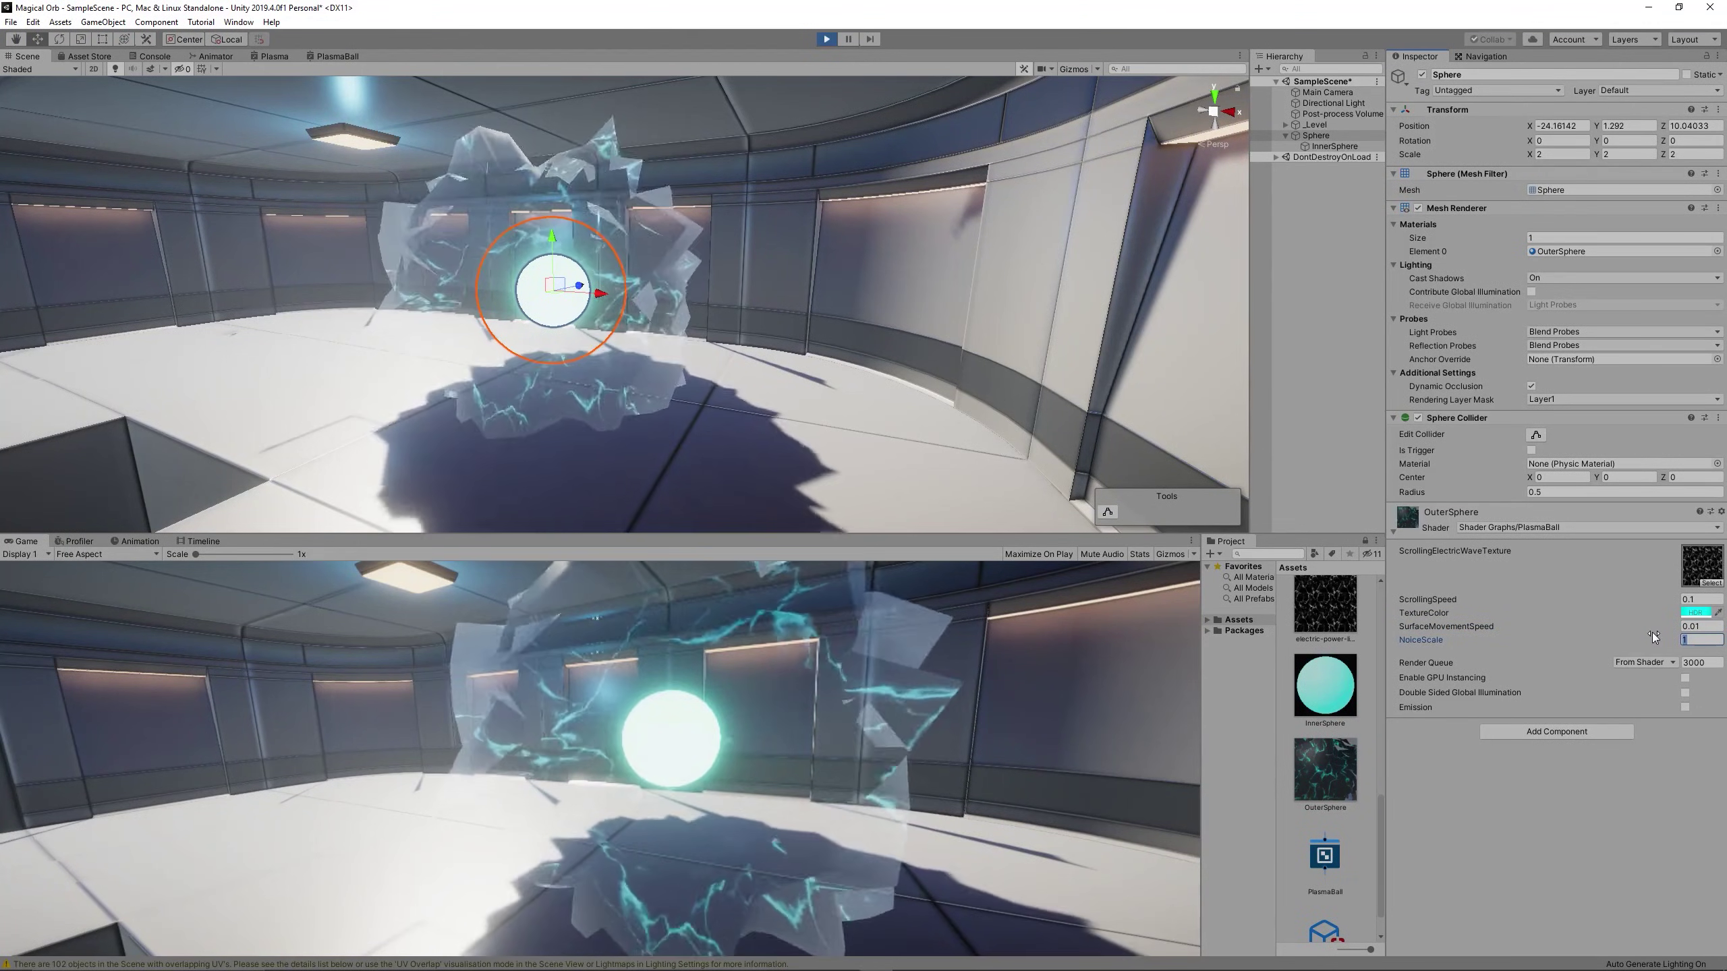
{"action": "type", "text": "0.1"}
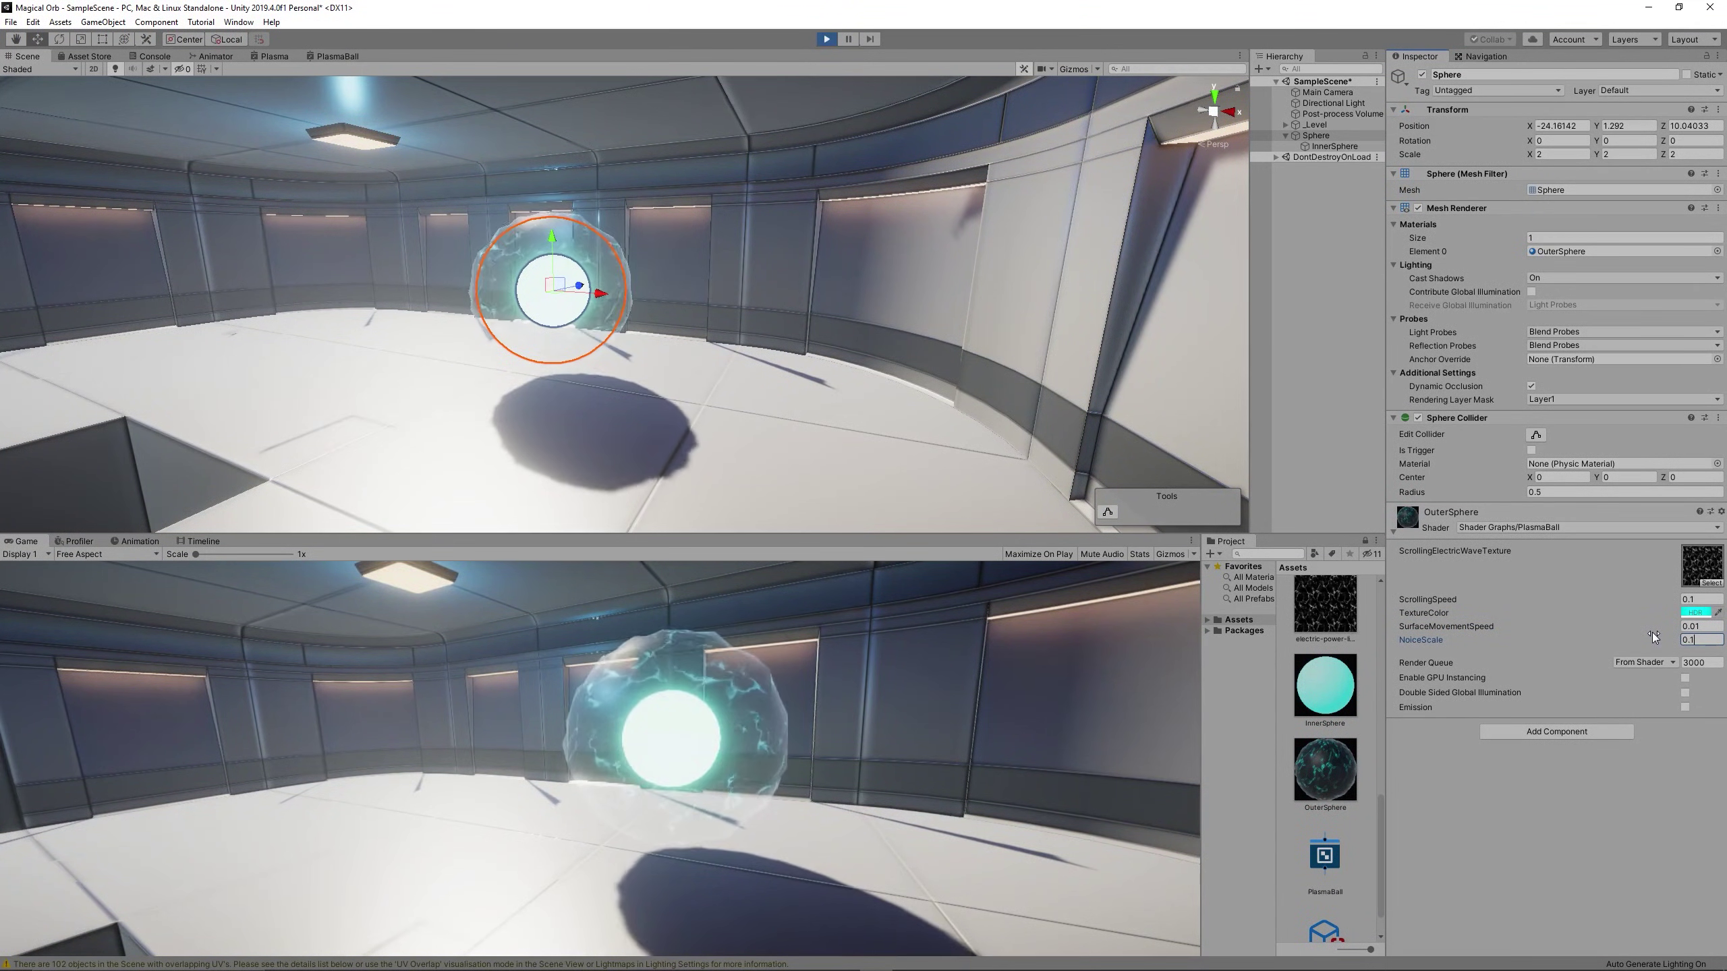
- Group the noise displacement nodes that feed the master node's vertex position and title the group SurfaceMovement
{"action": "scroll", "coordinate": [543, 314], "scroll_direction": "up", "scroll_amount": 6}
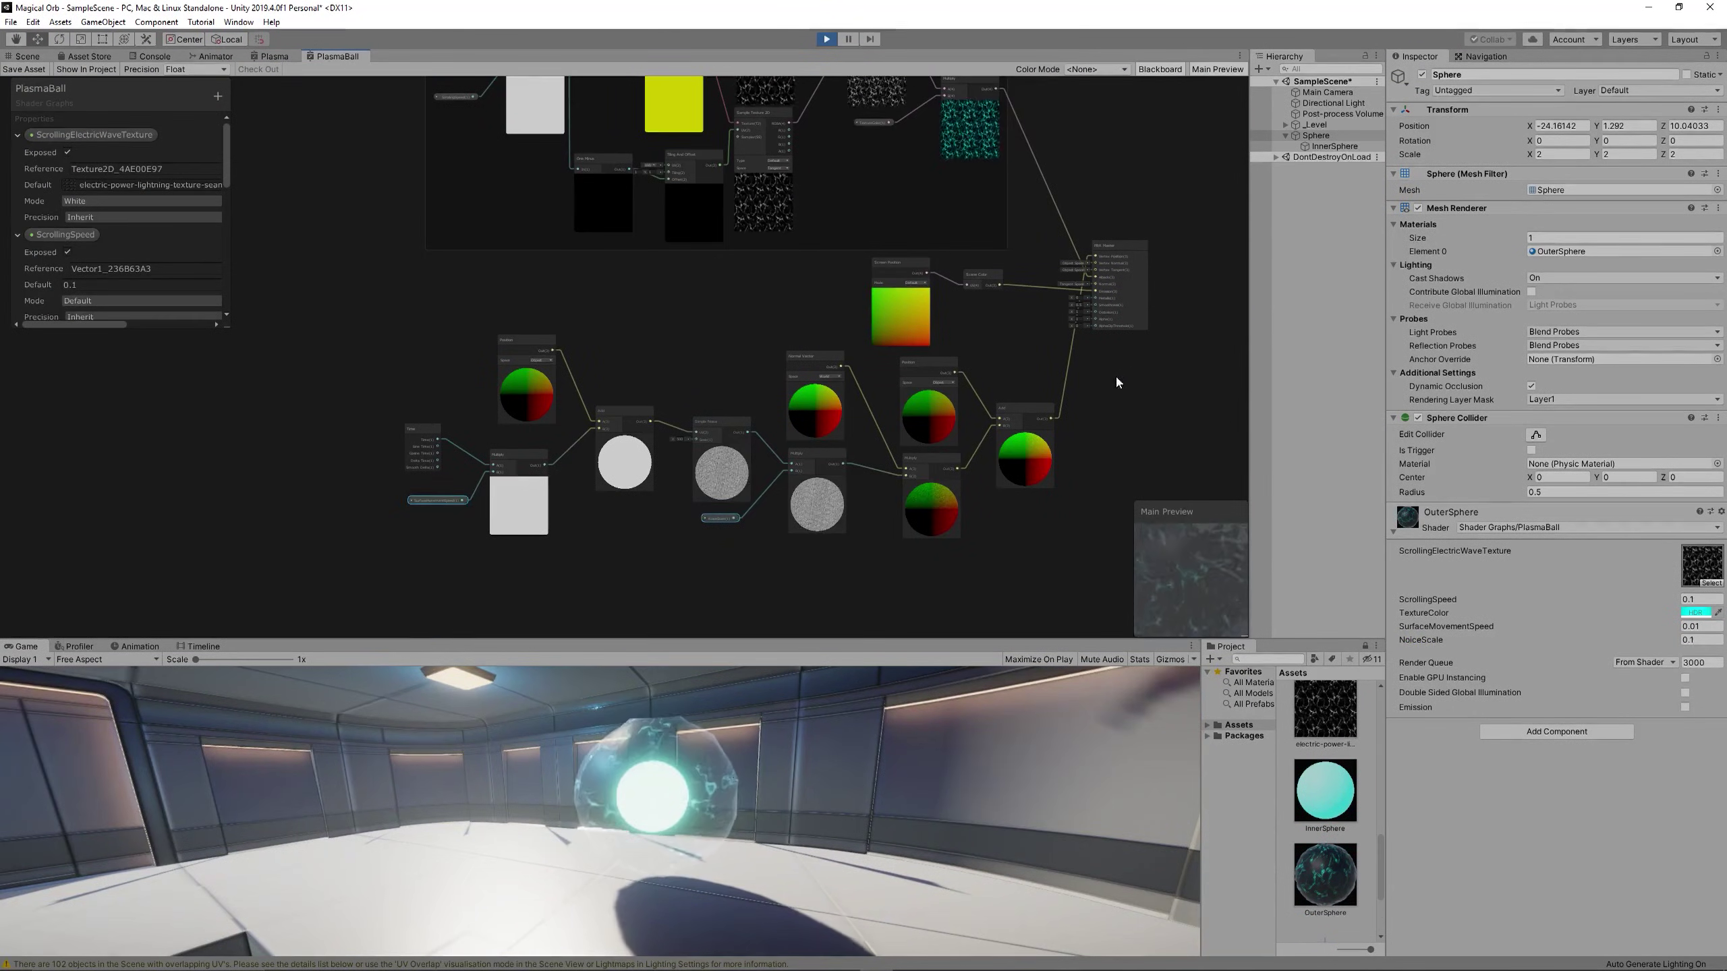
{"action": "left_click_drag", "start_coordinate": [1135, 375], "coordinate": [402, 565]}
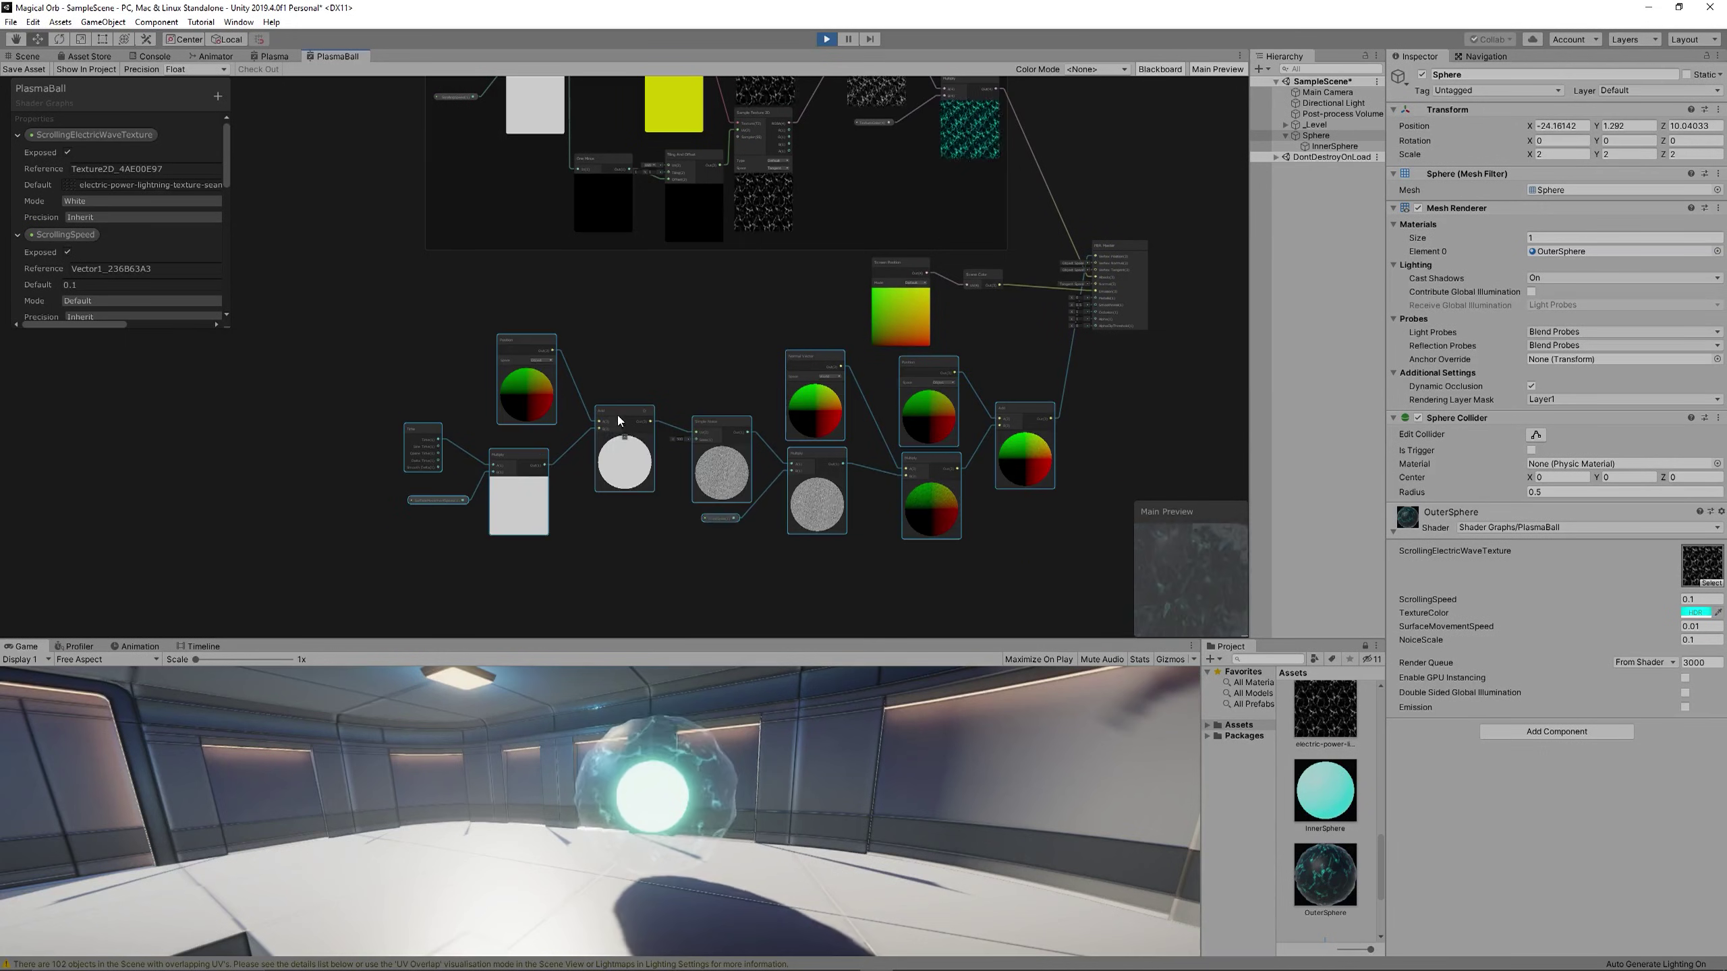
{"action": "right_click", "coordinate": [635, 416]}
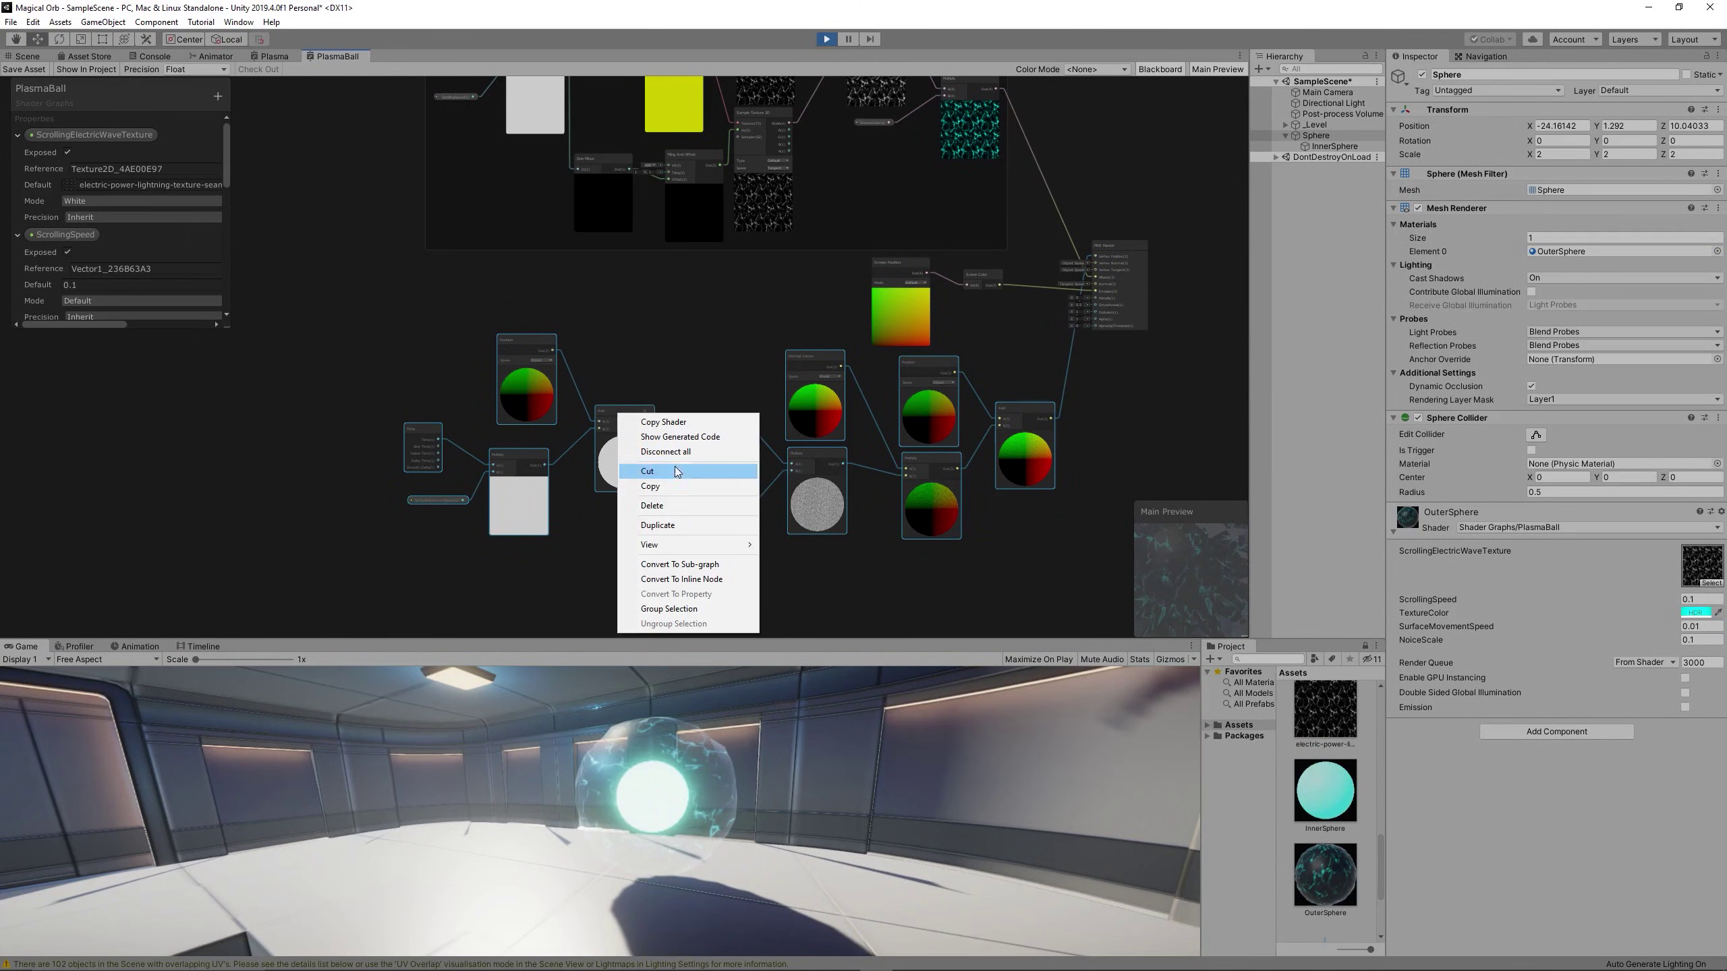
{"action": "left_click", "coordinate": [667, 609]}
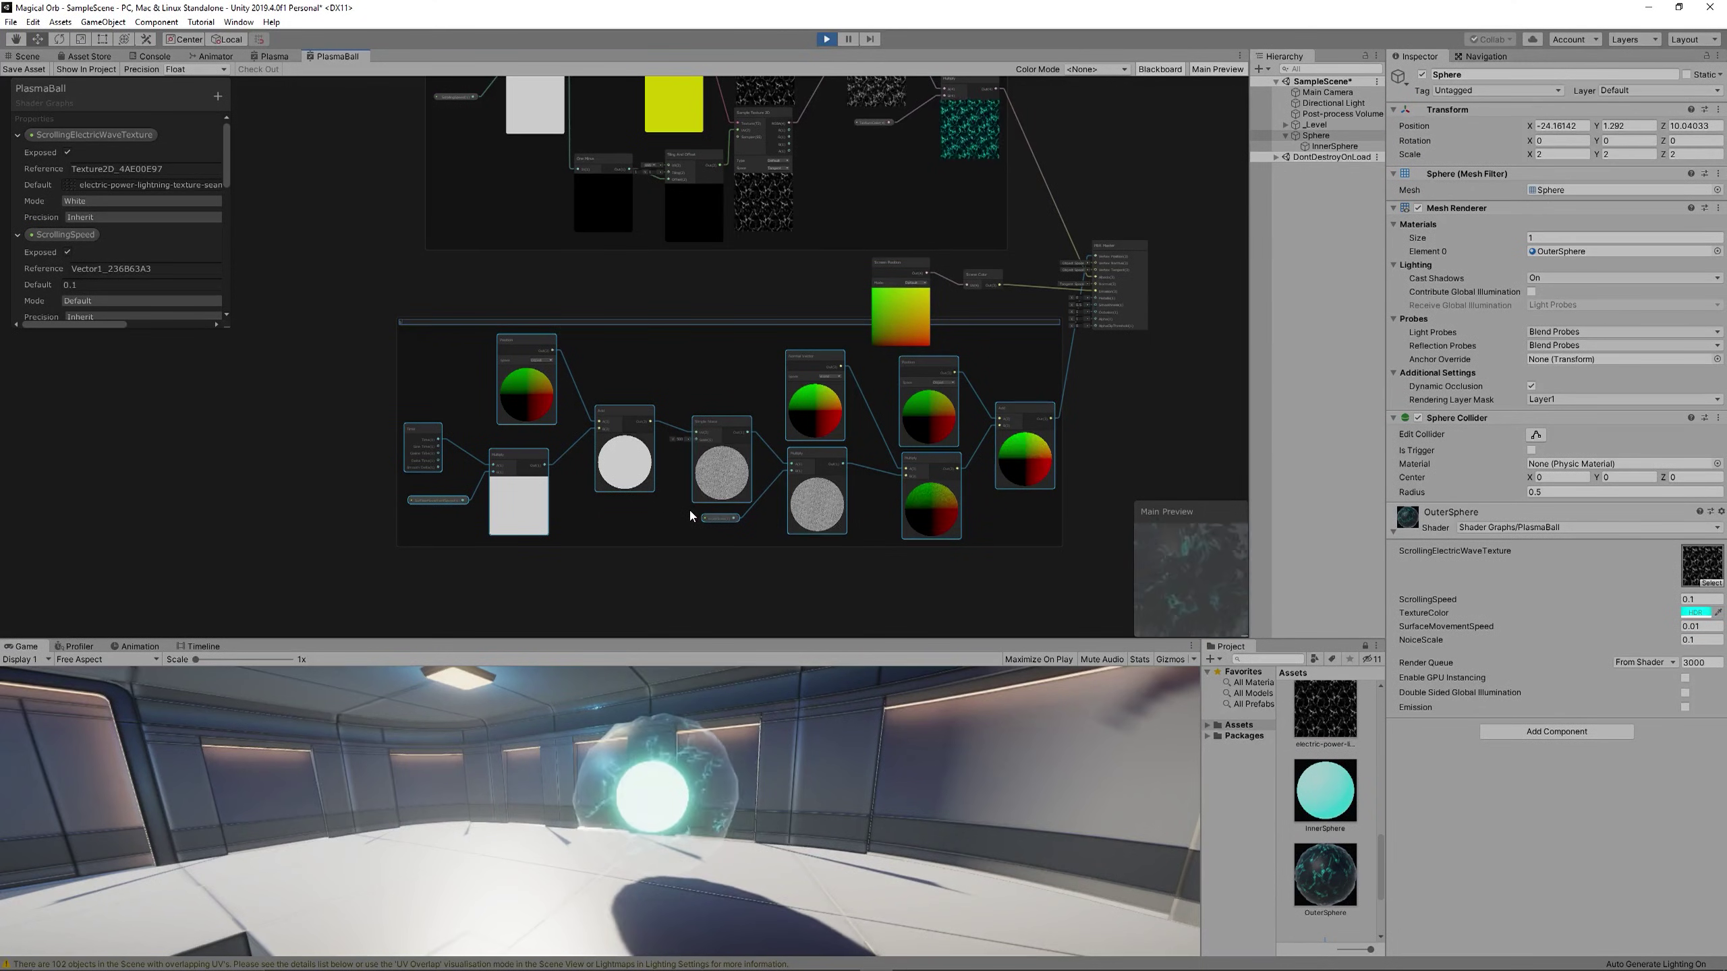
{"action": "type", "text": "Surfac"}
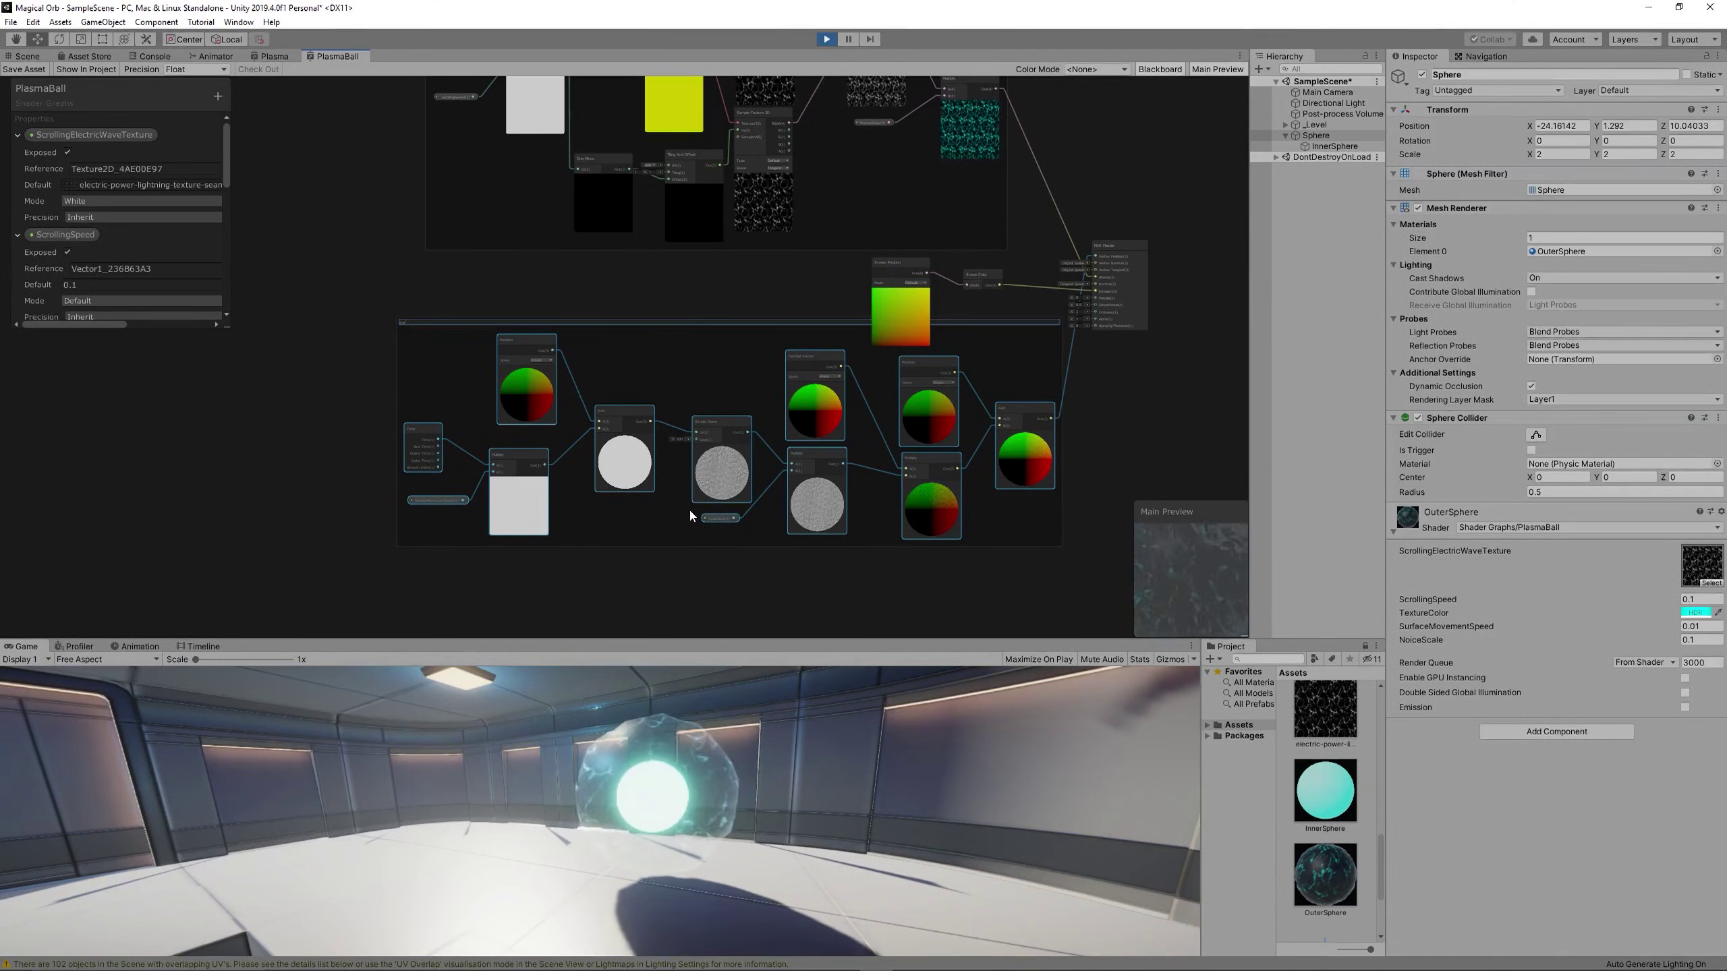
{"action": "scroll", "coordinate": [462, 395], "scroll_direction": "up", "scroll_amount": 4}
{"action": "type", "text": "fa"}
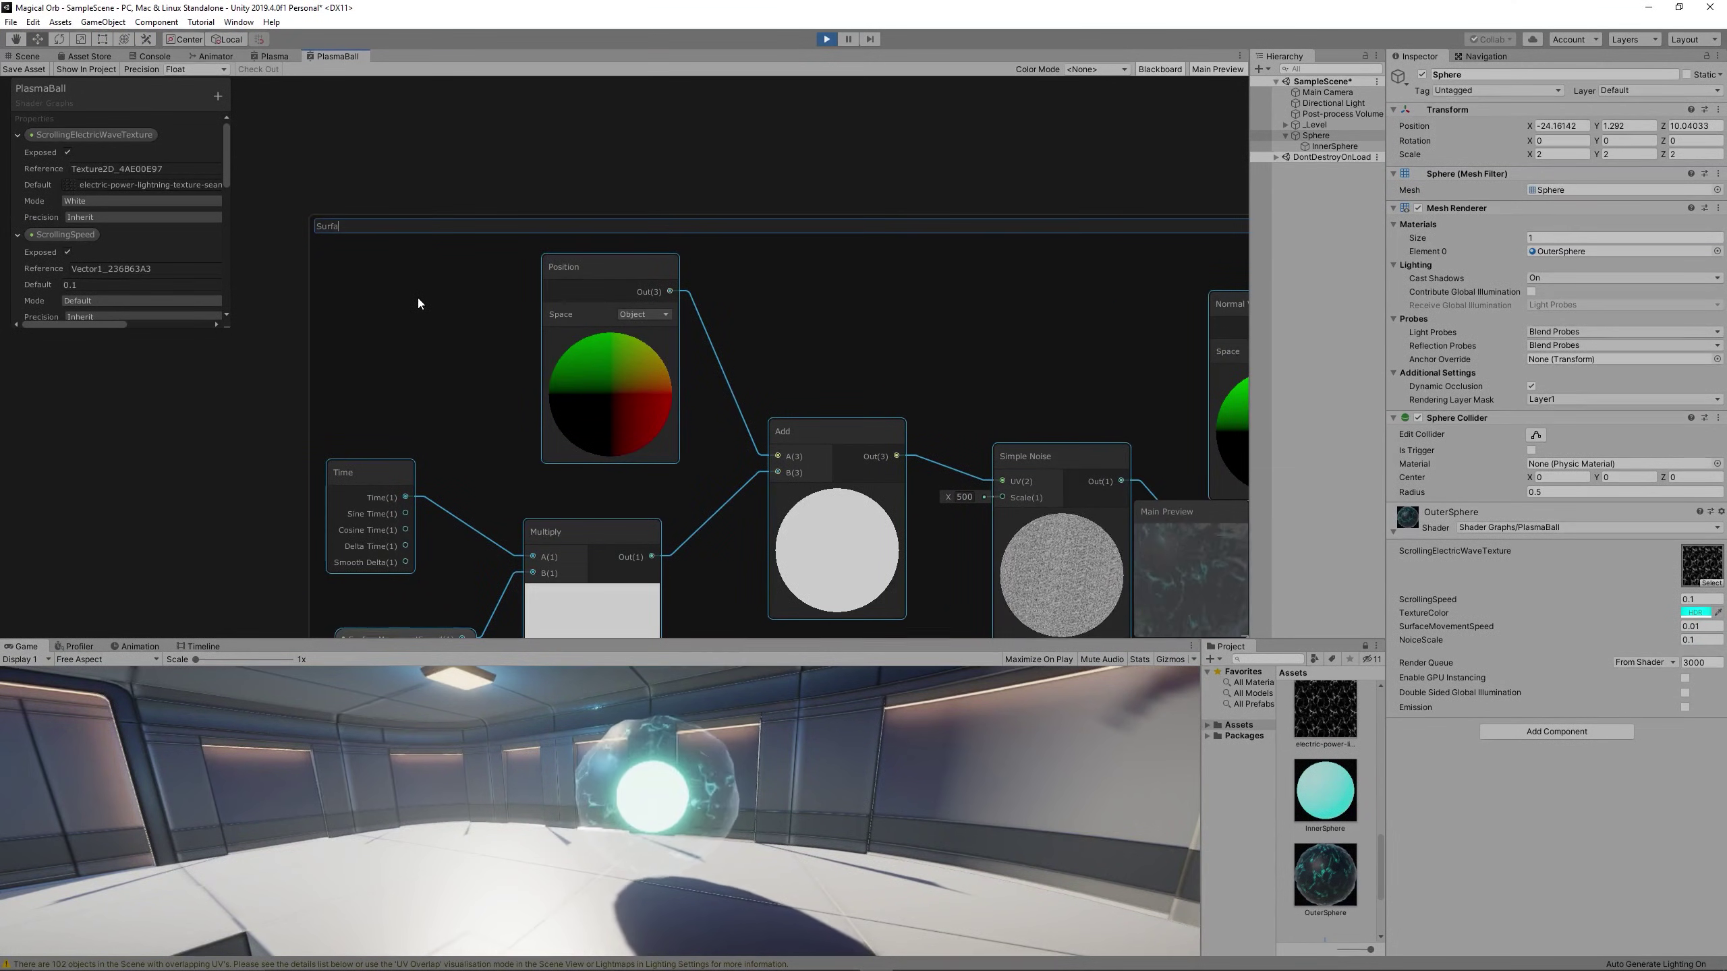
{"action": "type", "text": "ceMovement"}
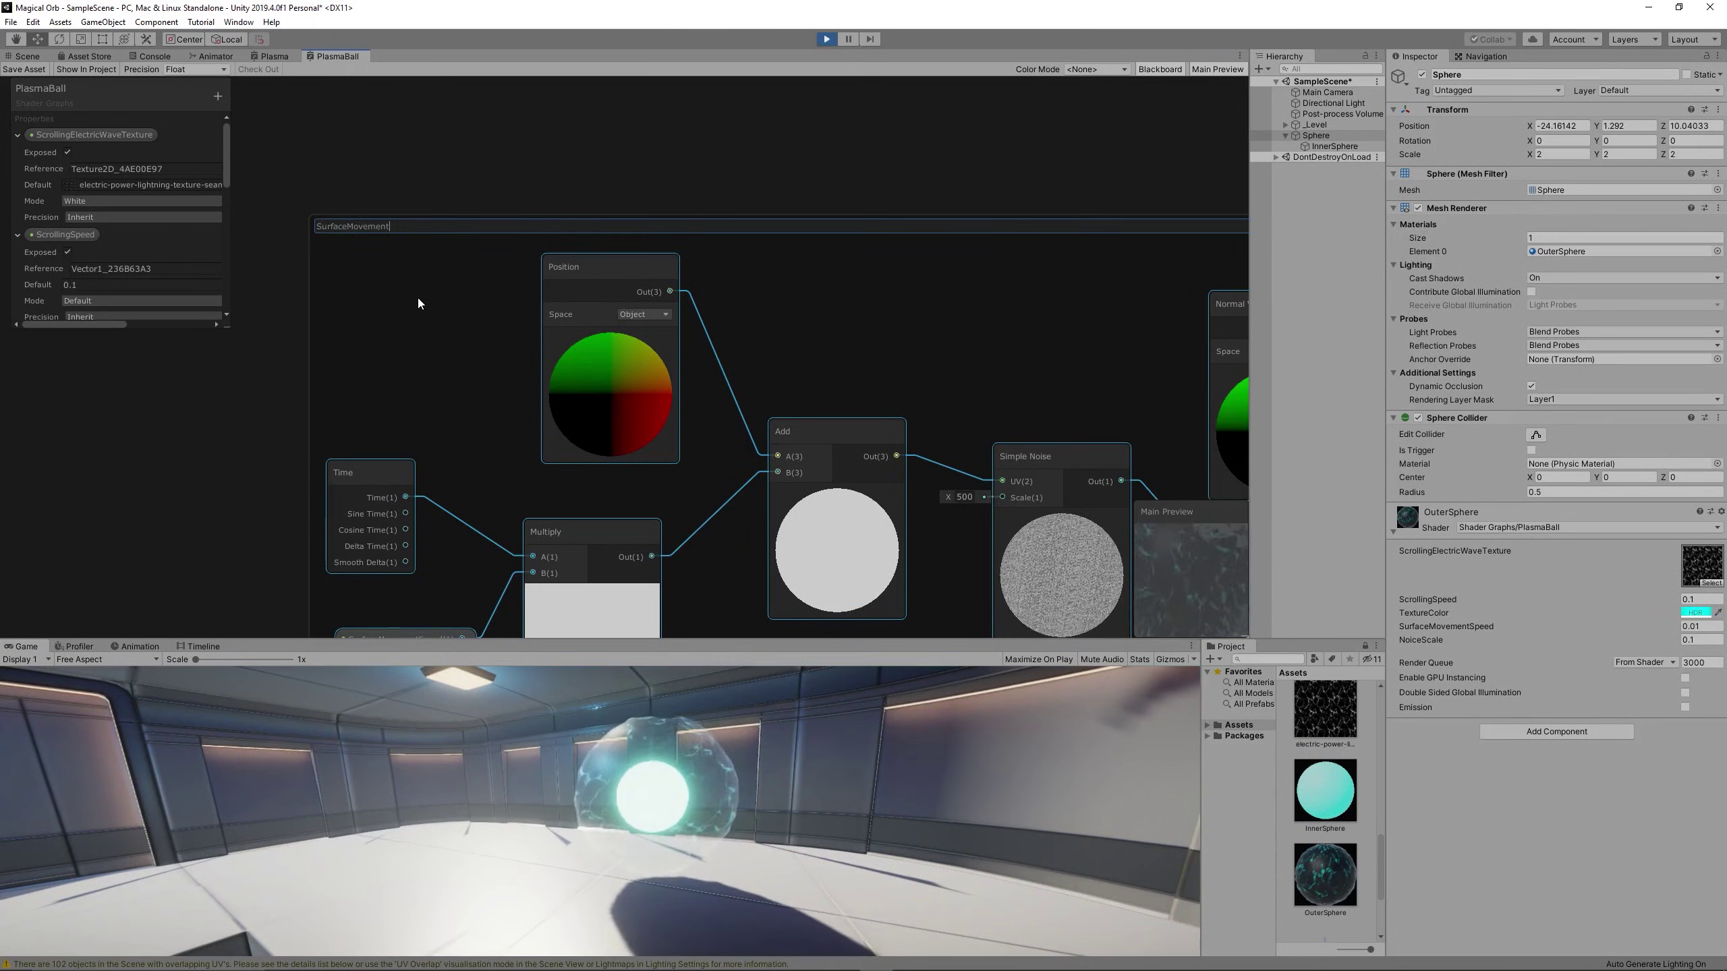
{"action": "key", "text": "Return"}
{"action": "scroll", "coordinate": [916, 356], "scroll_direction": "down", "scroll_amount": 6}
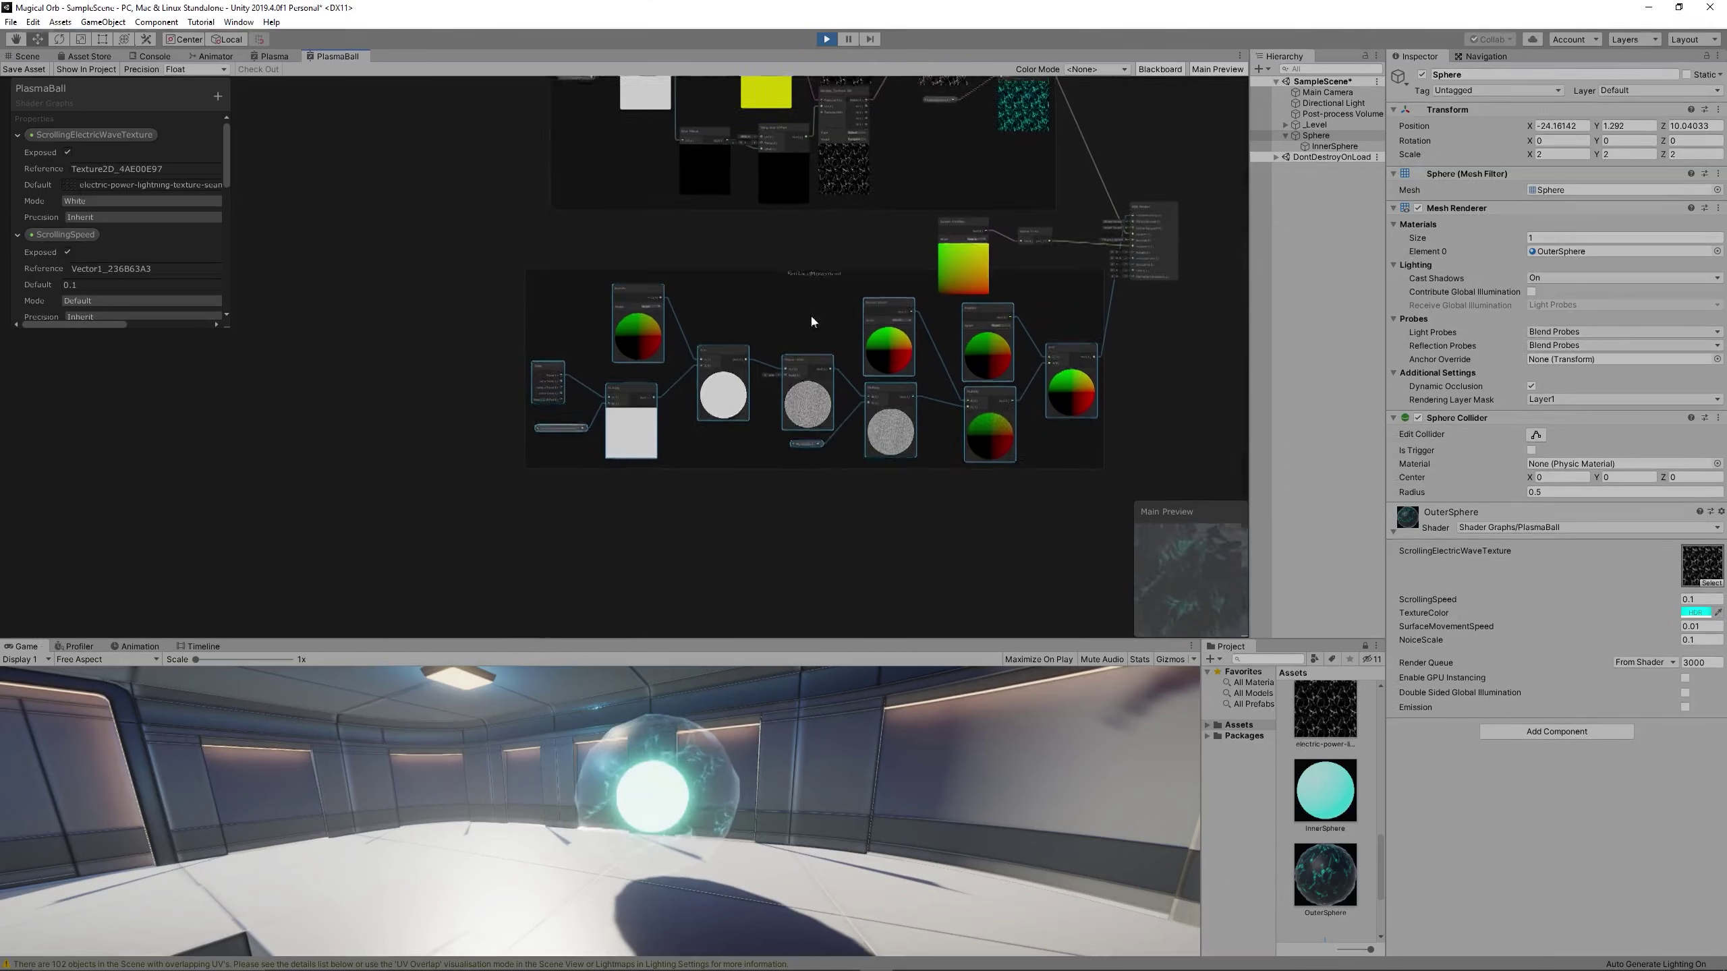
- Move the SurfaceMovement group farther down, leaving free space beneath the Screen Position and Scene Color nodes
{"action": "left_click_drag", "start_coordinate": [788, 257], "coordinate": [793, 378]}
{"action": "middle_click_drag", "start_coordinate": [872, 312], "coordinate": [825, 417]}
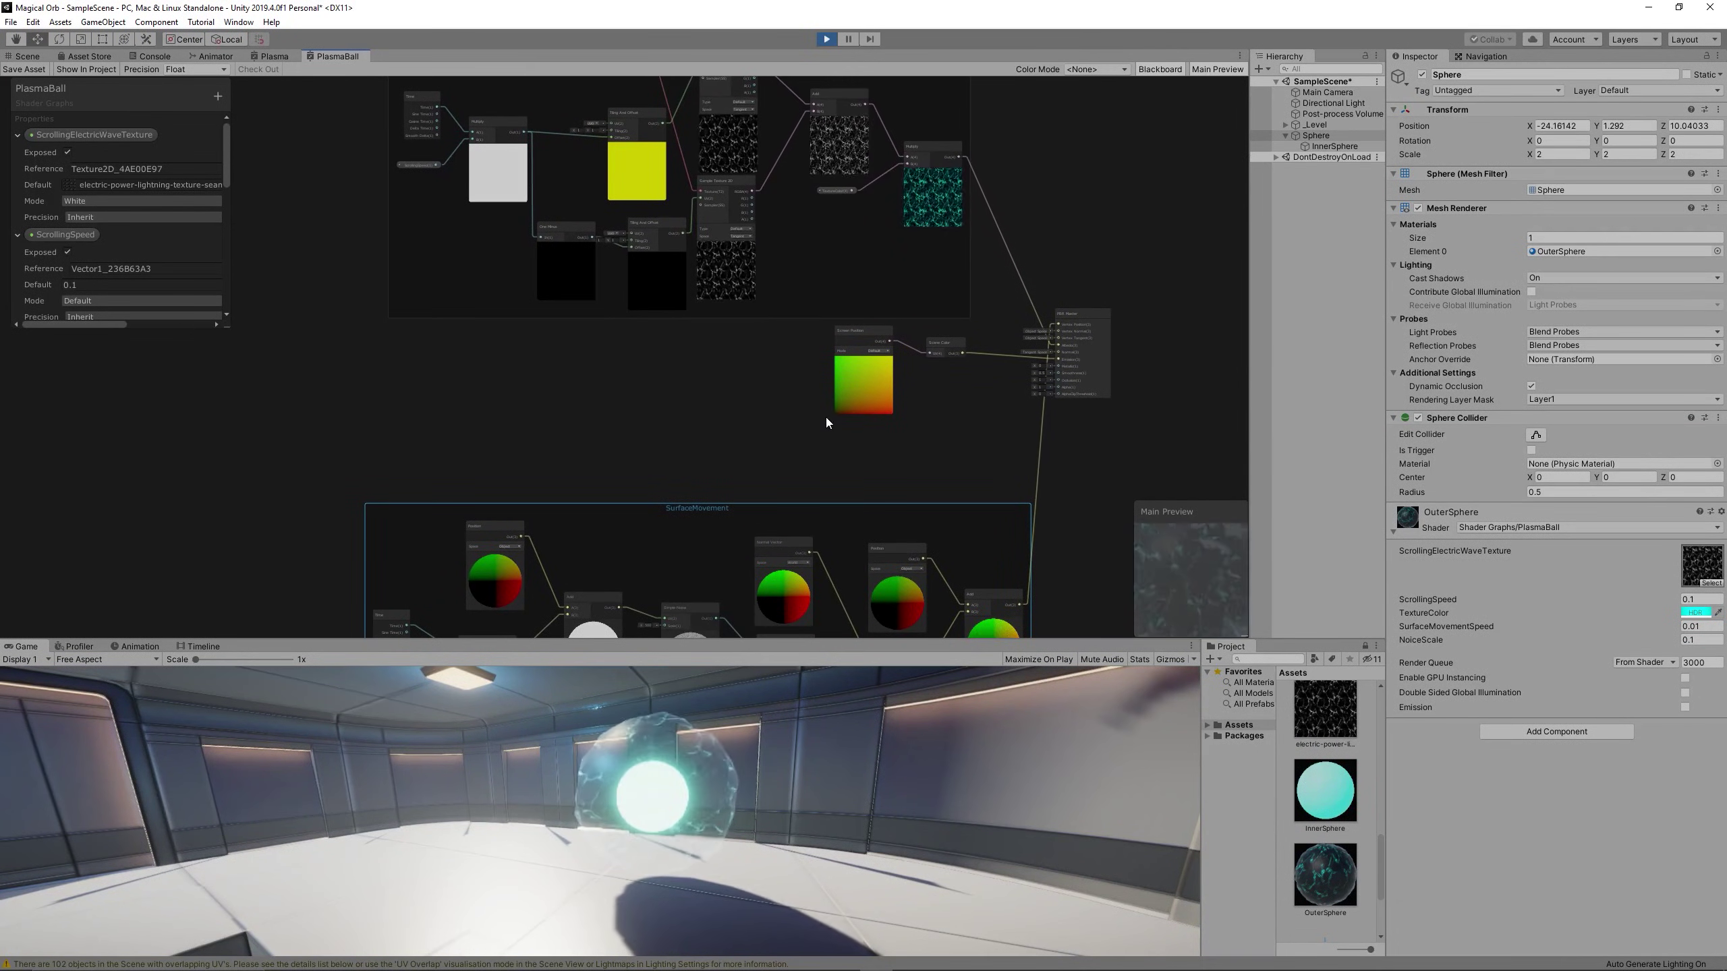
{"action": "left_click_drag", "start_coordinate": [758, 510], "coordinate": [781, 292]}
{"action": "middle_click_drag", "start_coordinate": [781, 292], "coordinate": [786, 462]}
{"action": "left_click_drag", "start_coordinate": [750, 448], "coordinate": [824, 274]}
{"action": "scroll", "coordinate": [842, 422], "scroll_direction": "down", "scroll_amount": 4}
{"action": "left_click_drag", "start_coordinate": [815, 337], "coordinate": [761, 507]}
{"action": "left_click_drag", "start_coordinate": [751, 306], "coordinate": [736, 535]}
{"action": "left_click_drag", "start_coordinate": [761, 505], "coordinate": [696, 325]}
{"action": "scroll", "coordinate": [922, 542], "scroll_direction": "up", "scroll_amount": 5}
{"action": "middle_click_drag", "start_coordinate": [923, 542], "coordinate": [915, 418]}
{"action": "left_click_drag", "start_coordinate": [780, 266], "coordinate": [756, 575]}
{"action": "left_click_drag", "start_coordinate": [802, 400], "coordinate": [760, 259]}
{"action": "middle_click_drag", "start_coordinate": [897, 578], "coordinate": [980, 323]}
{"action": "left_click_drag", "start_coordinate": [827, 312], "coordinate": [1082, 312]}
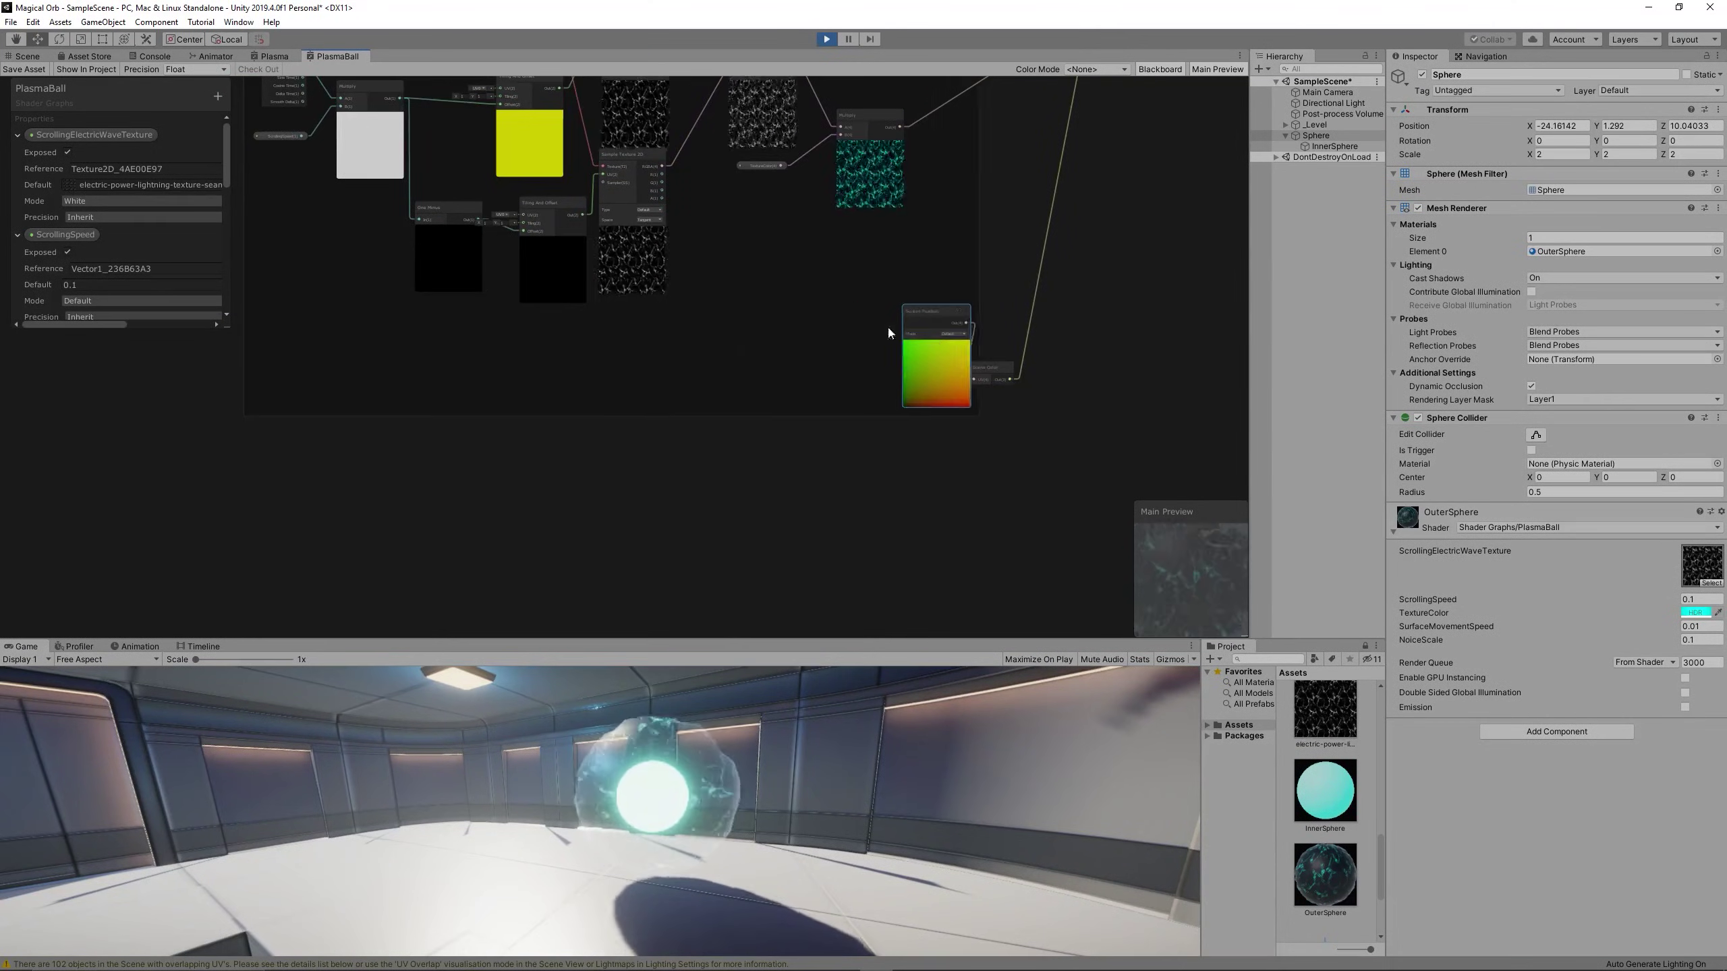
{"action": "key", "text": "ctrl+z"}
{"action": "key", "text": "ctrl+z"}
{"action": "middle_click_drag", "start_coordinate": [1003, 194], "coordinate": [992, 329]}
{"action": "key", "text": "ctrl+z"}
{"action": "key", "text": "ctrl+z"}
- Place the Screen Position and Scene Color nodes together in the free space below the scrolling texture group
{"action": "left_click_drag", "start_coordinate": [854, 135], "coordinate": [1022, 485]}
{"action": "left_click_drag", "start_coordinate": [954, 154], "coordinate": [1095, 427]}
{"action": "left_click_drag", "start_coordinate": [809, 267], "coordinate": [795, 119]}
{"action": "left_click_drag", "start_coordinate": [1056, 459], "coordinate": [988, 551]}
{"action": "left_click_drag", "start_coordinate": [835, 499], "coordinate": [1020, 568]}
- Create a Twirl node in the empty area beside the Screen Position node
{"action": "scroll", "coordinate": [657, 421], "scroll_direction": "up", "scroll_amount": 3}
{"action": "middle_click_drag", "start_coordinate": [416, 432], "coordinate": [691, 381]}
{"action": "scroll", "coordinate": [650, 362], "scroll_direction": "down", "scroll_amount": 2}
{"action": "right_click", "coordinate": [626, 376]}
{"action": "left_click", "coordinate": [684, 383]}
{"action": "type", "text": "twirl"}
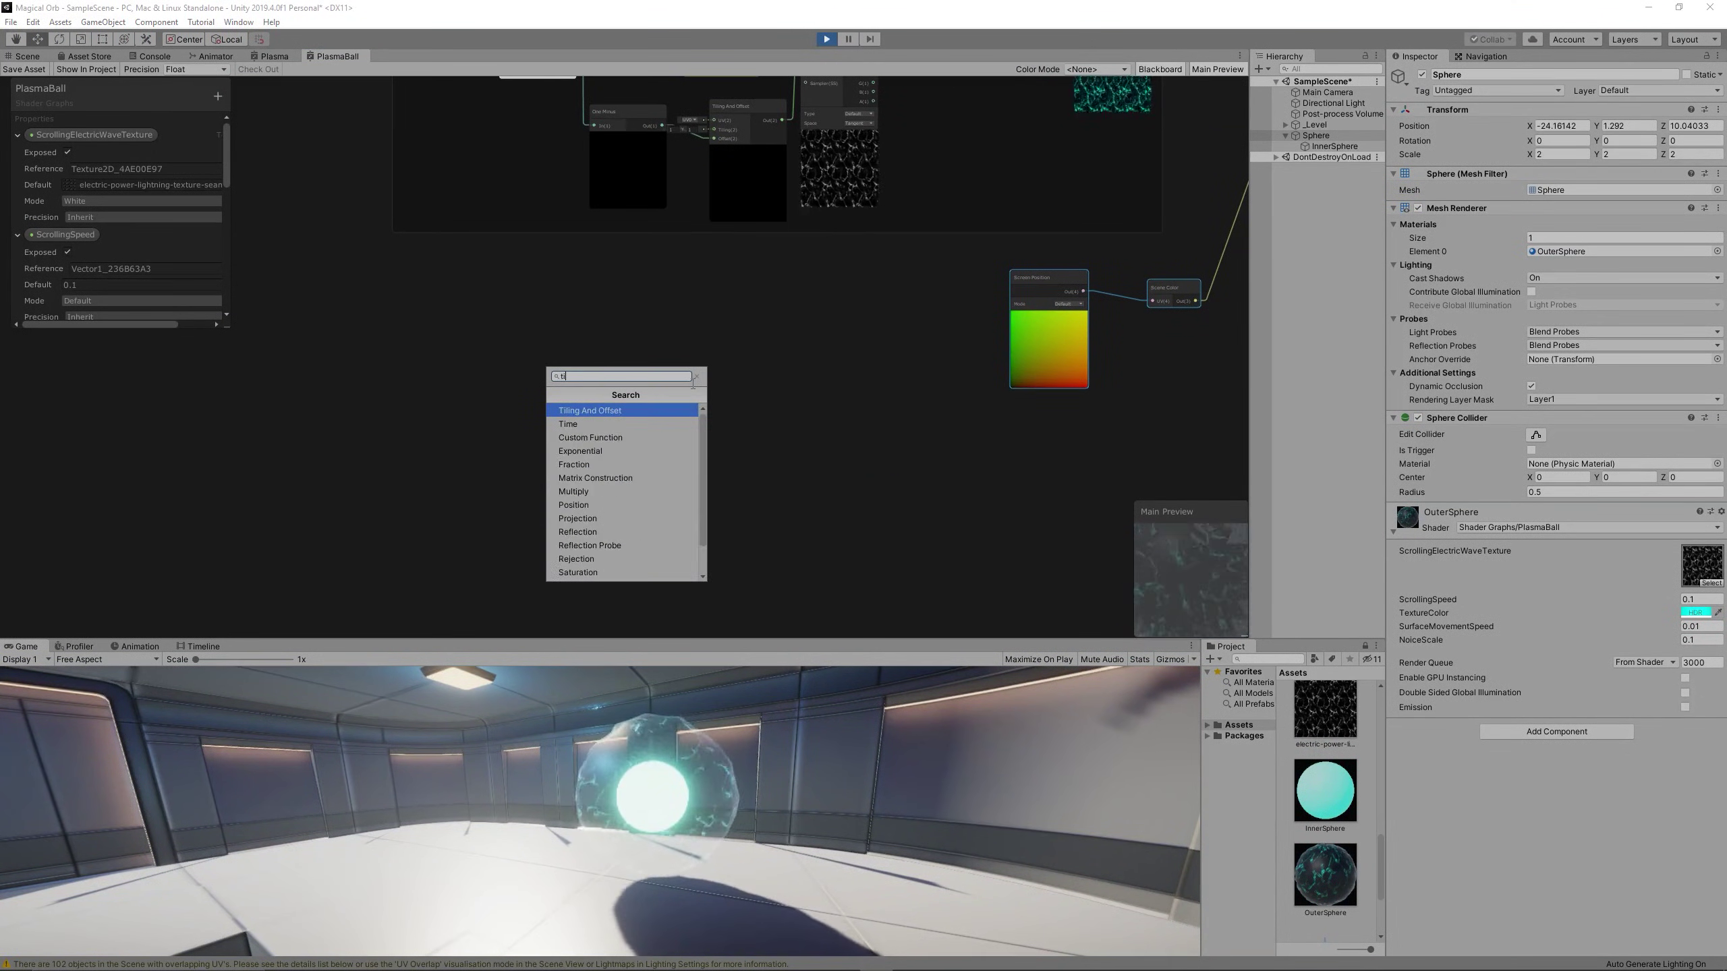
{"action": "key", "text": "Return"}
- Create a Time node on the input side of the Twirl node
{"action": "scroll", "coordinate": [449, 462], "scroll_direction": "up", "scroll_amount": 2}
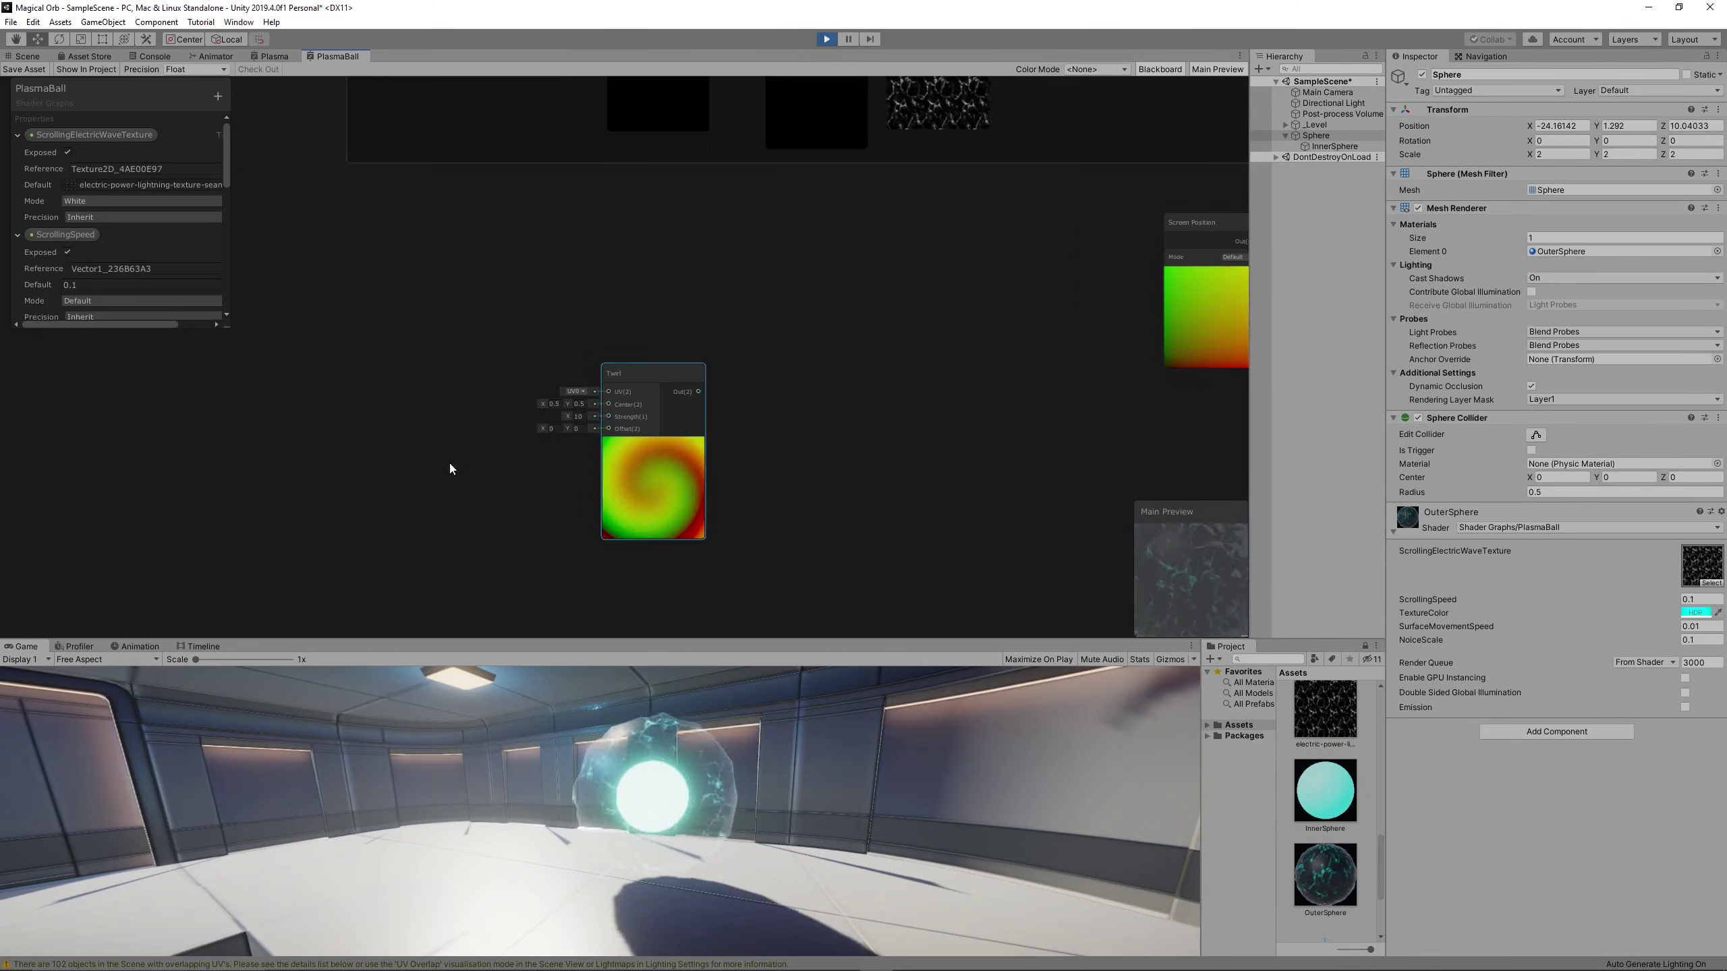
{"action": "right_click", "coordinate": [340, 337]}
{"action": "left_click", "coordinate": [381, 347]}
{"action": "type", "text": "tim"}
{"action": "key", "text": "Return"}
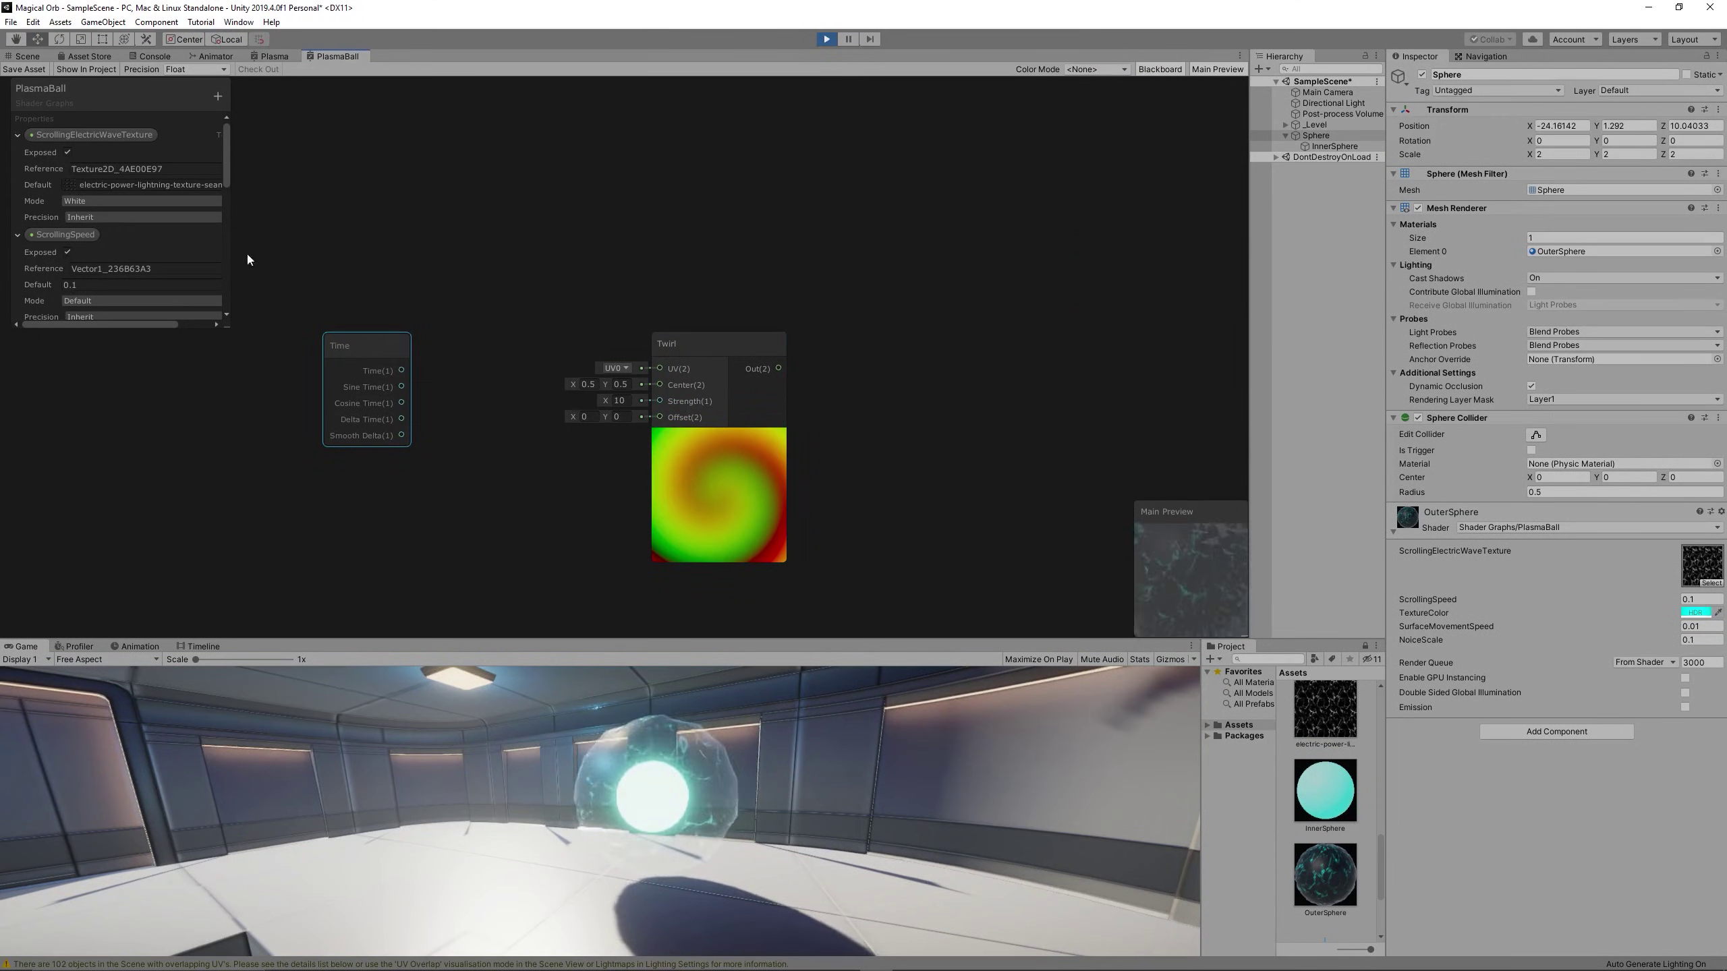
- Add an exposed Vector1 property named DistortionSpeed to the shader graph
{"action": "left_click", "coordinate": [218, 99]}
{"action": "left_click", "coordinate": [252, 112]}
{"action": "scroll", "coordinate": [153, 231], "scroll_direction": "down", "scroll_amount": 4}
{"action": "scroll", "coordinate": [153, 229], "scroll_direction": "down", "scroll_amount": 3}
{"action": "type", "text": "DistortionSpeed"}
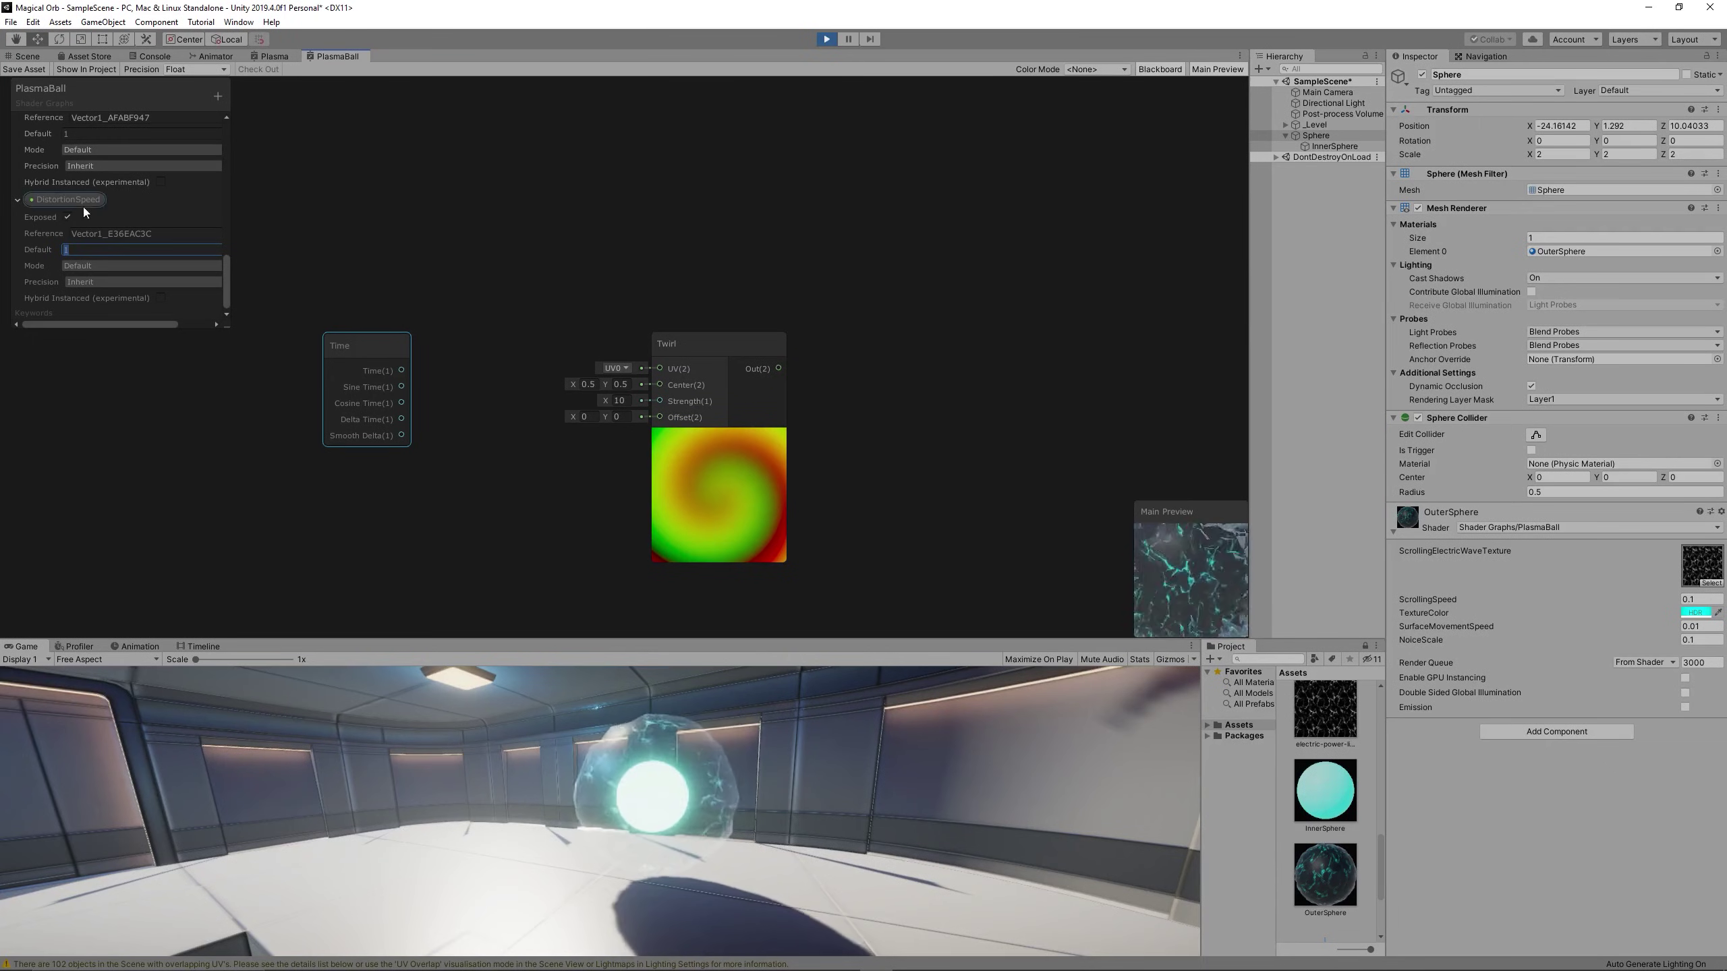
- Multiply Time by DistortionSpeed with a new Multiply node and feed the result into the Twirl node's Offset
{"action": "right_click", "coordinate": [408, 509]}
{"action": "left_click", "coordinate": [435, 515]}
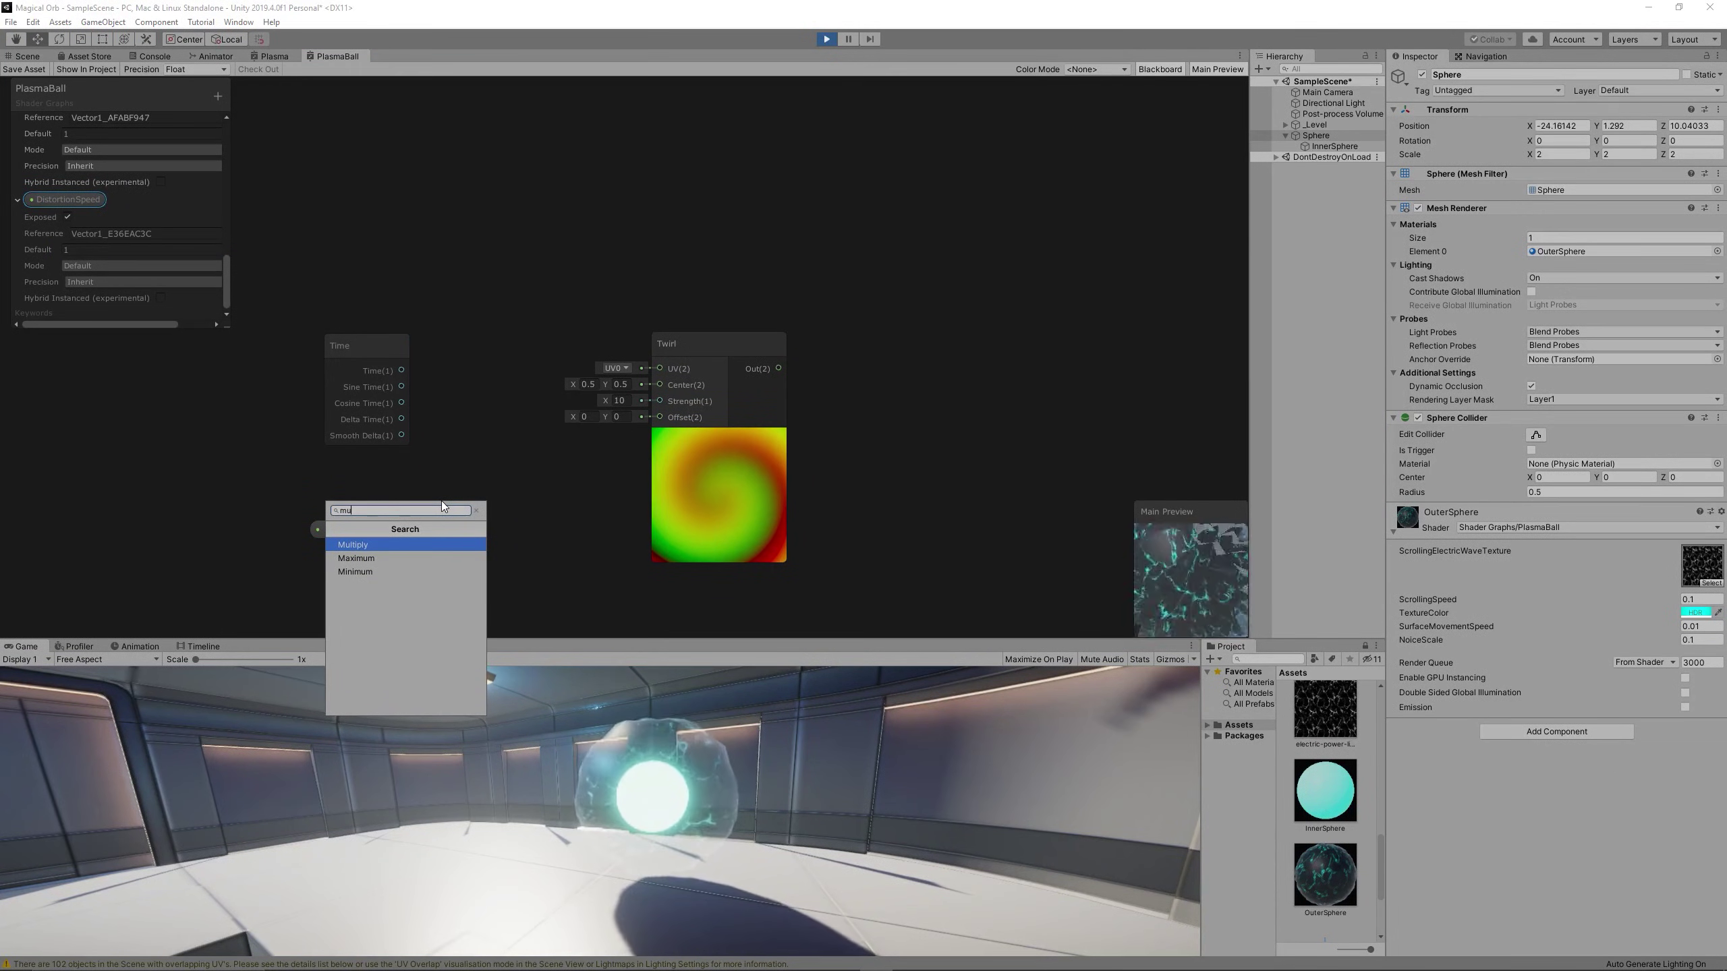
{"action": "key", "text": "Return"}
{"action": "left_click_drag", "start_coordinate": [456, 536], "coordinate": [517, 437]}
{"action": "left_click_drag", "start_coordinate": [401, 371], "coordinate": [479, 470]}
{"action": "left_click_drag", "start_coordinate": [406, 530], "coordinate": [660, 416]}
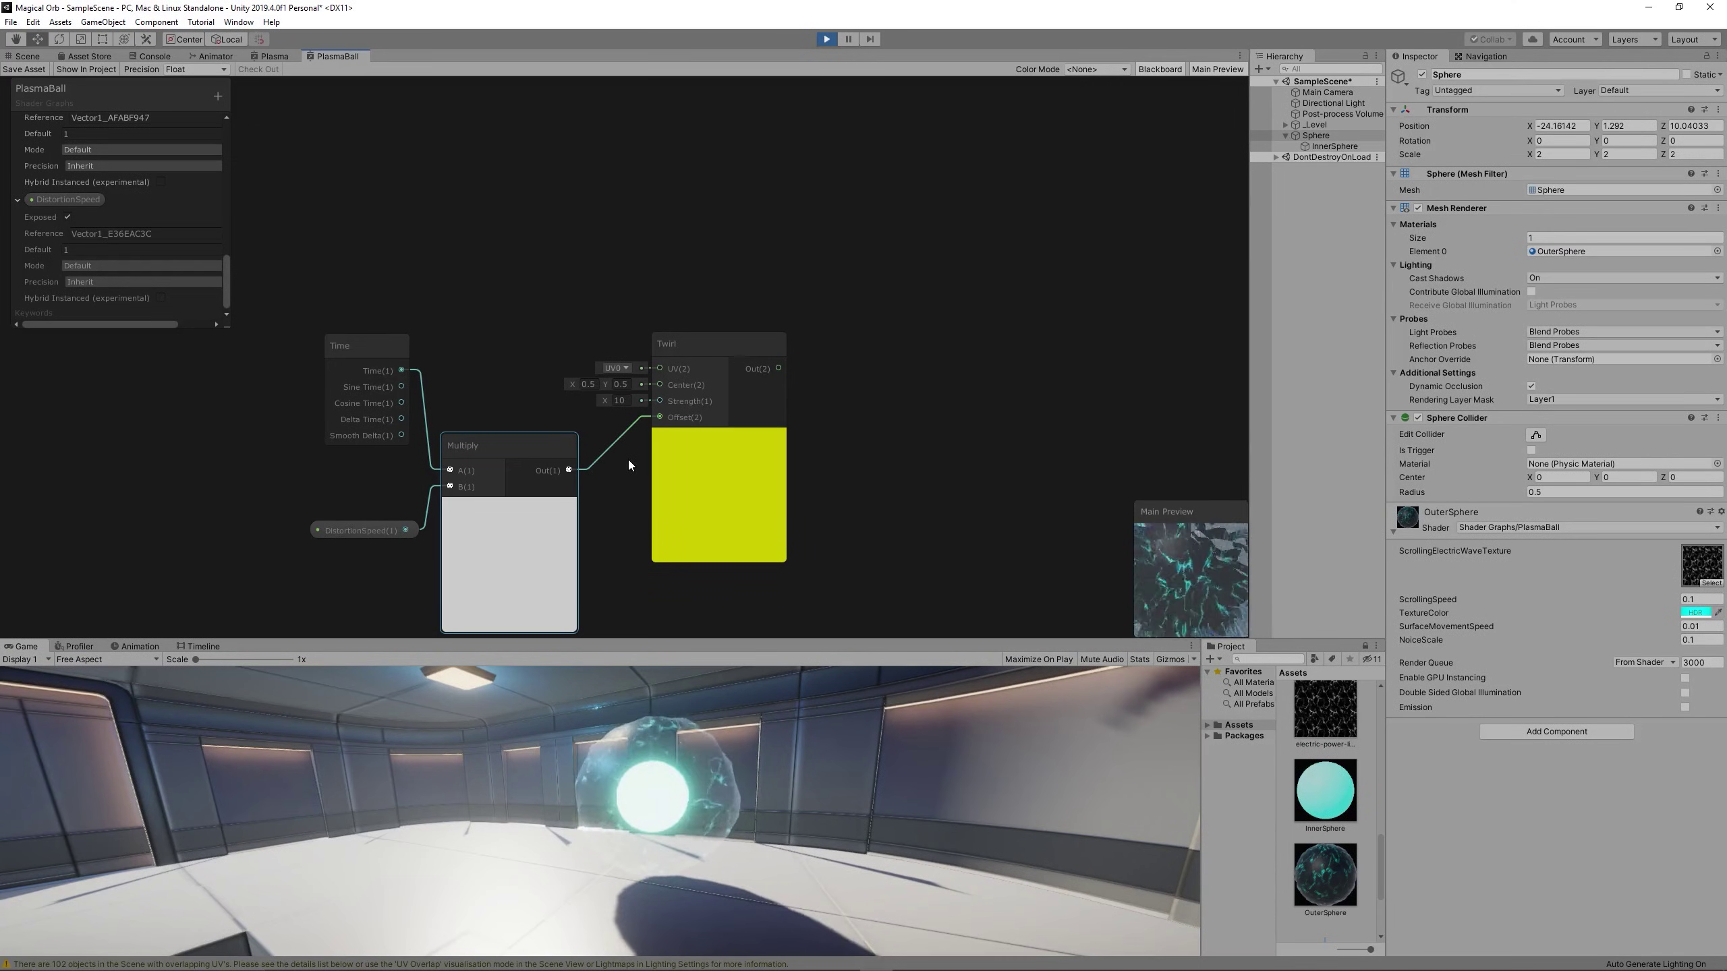
- Create a Gradient Noise node beside the Twirl node and connect the Twirl output to its UV input
{"action": "scroll", "coordinate": [720, 480], "scroll_direction": "down", "scroll_amount": 3}
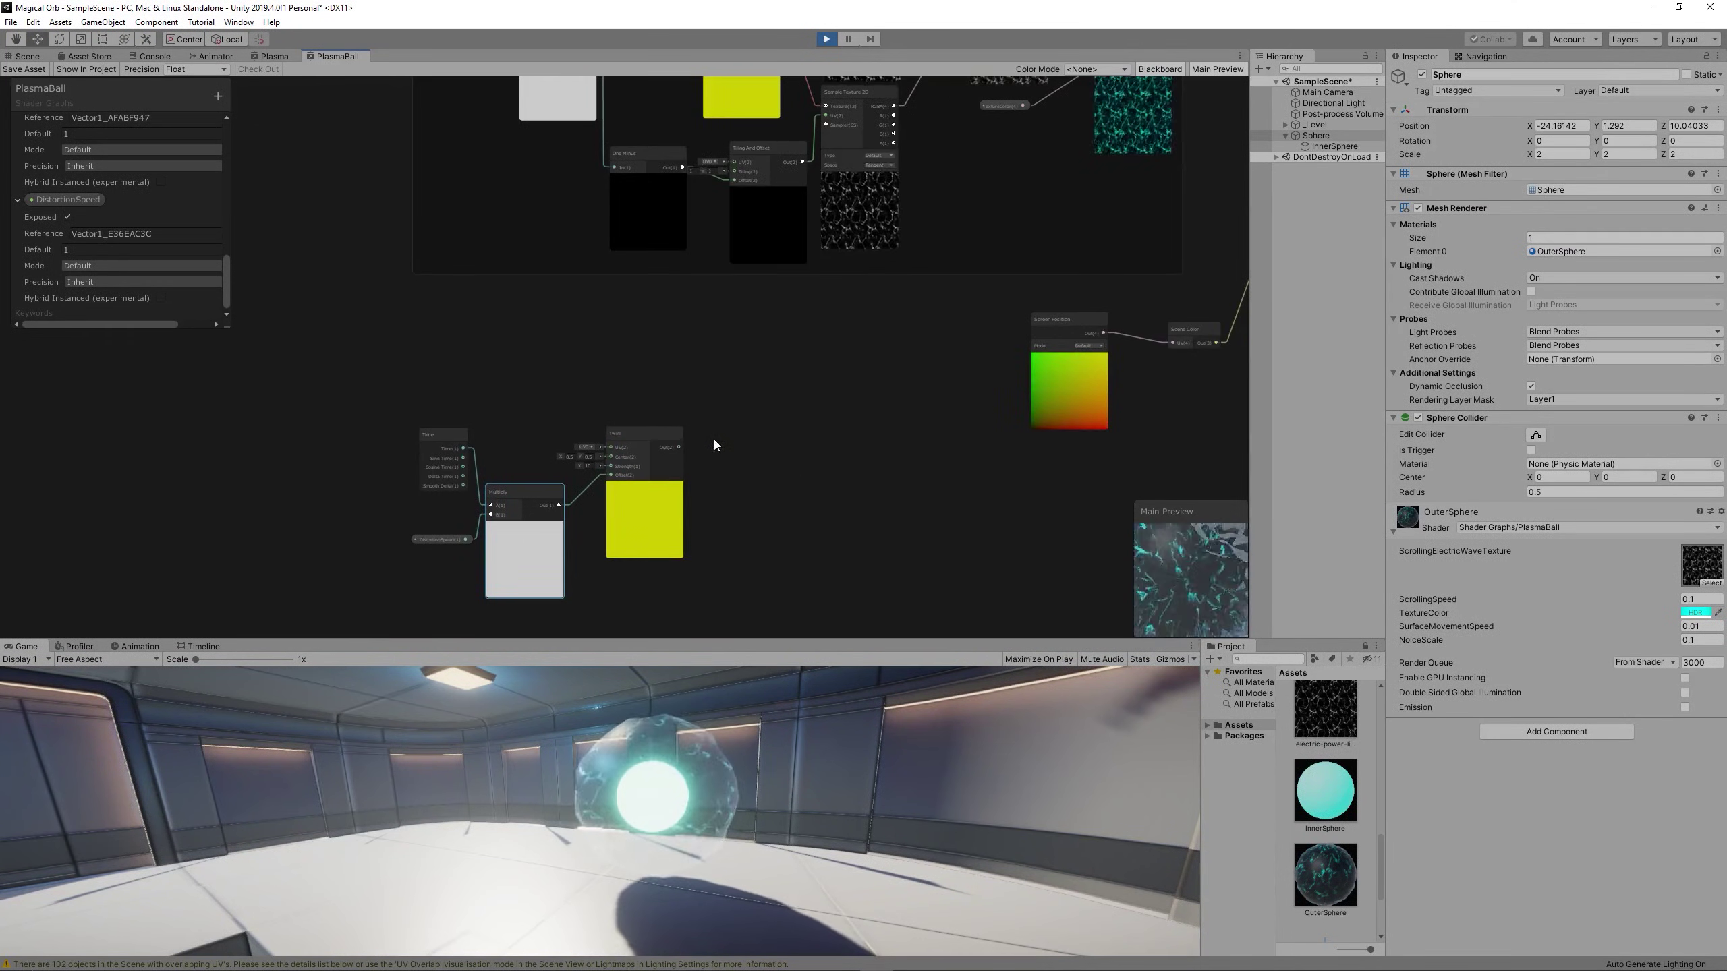
{"action": "middle_click_drag", "start_coordinate": [721, 453], "coordinate": [552, 436]}
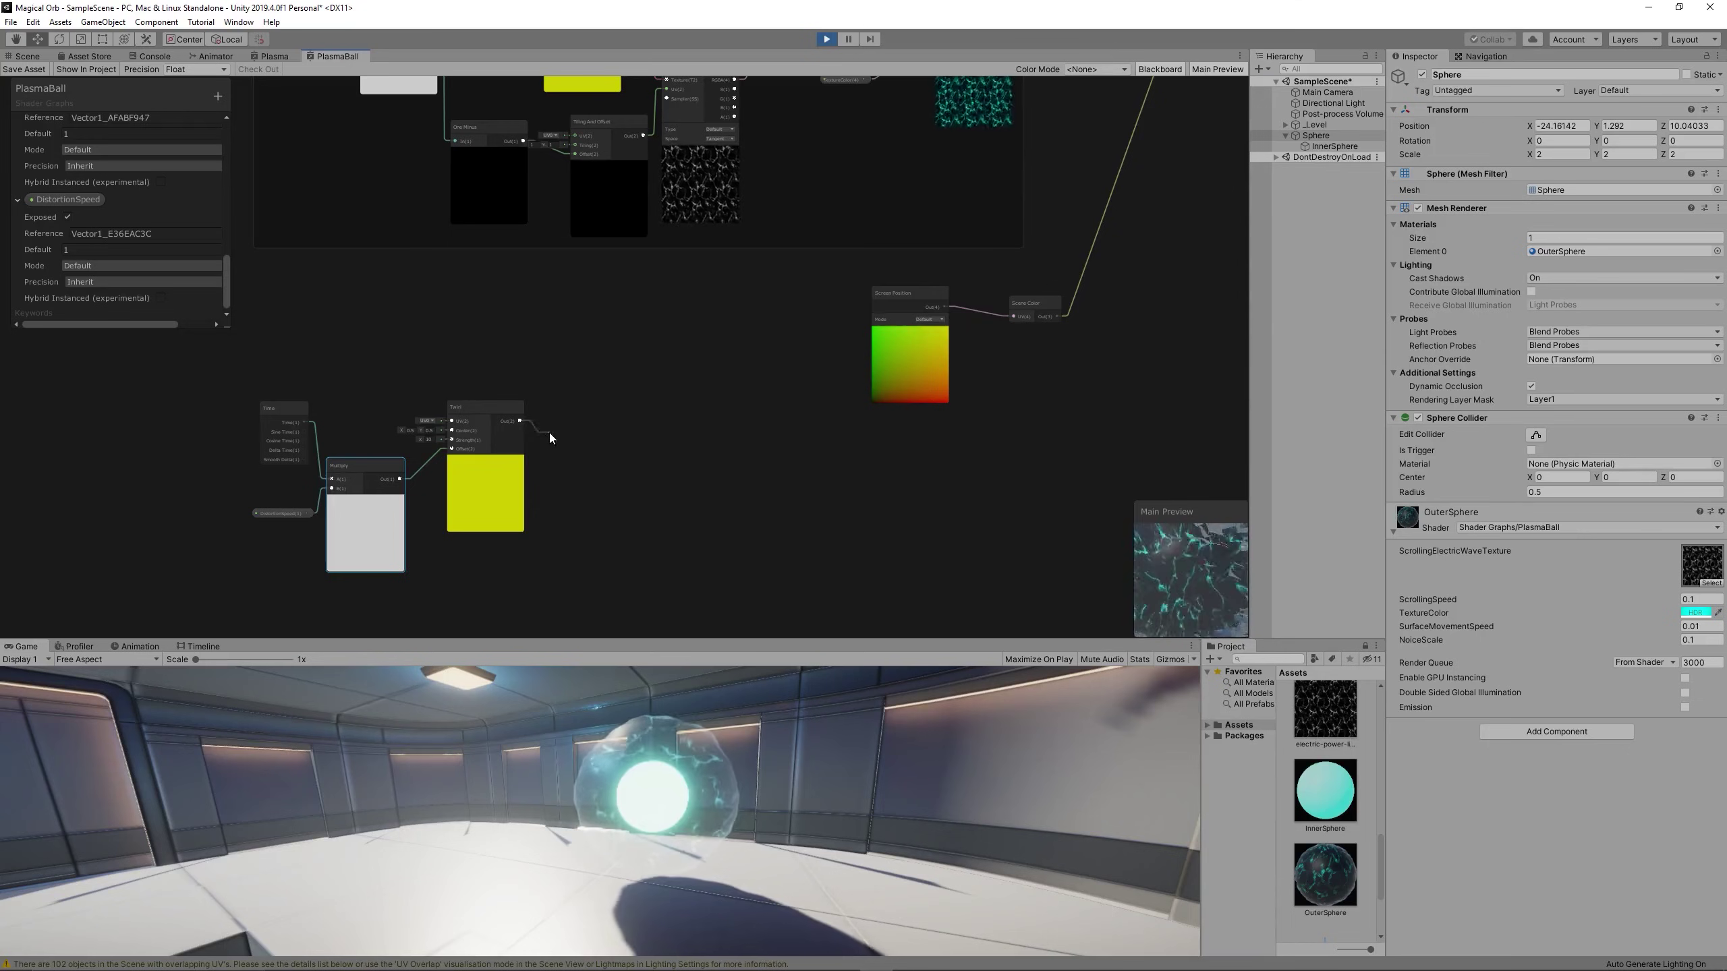
{"action": "right_click", "coordinate": [572, 358]}
{"action": "left_click", "coordinate": [615, 366]}
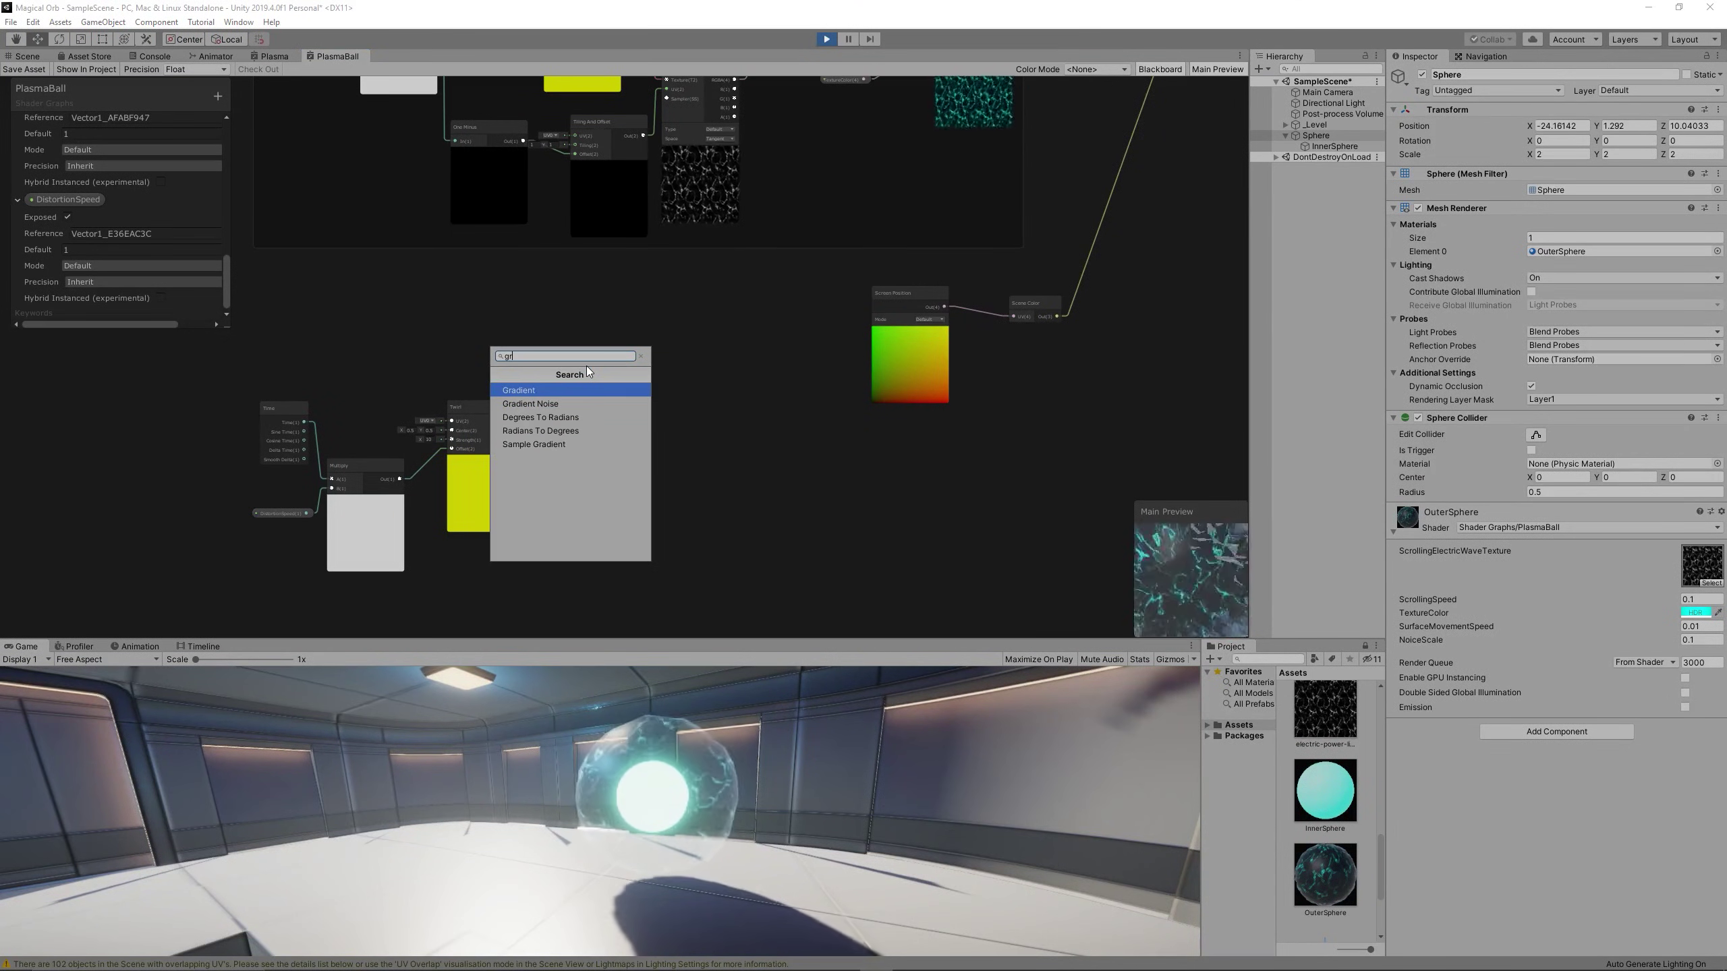
{"action": "left_click", "coordinate": [560, 392]}
{"action": "left_click_drag", "start_coordinate": [607, 379], "coordinate": [604, 426]}
{"action": "left_click_drag", "start_coordinate": [520, 421], "coordinate": [593, 409]}
{"action": "scroll", "coordinate": [504, 453], "scroll_direction": "up", "scroll_amount": 1}
{"action": "scroll", "coordinate": [504, 453], "scroll_direction": "up", "scroll_amount": 1}
{"action": "left_click", "coordinate": [614, 394]}
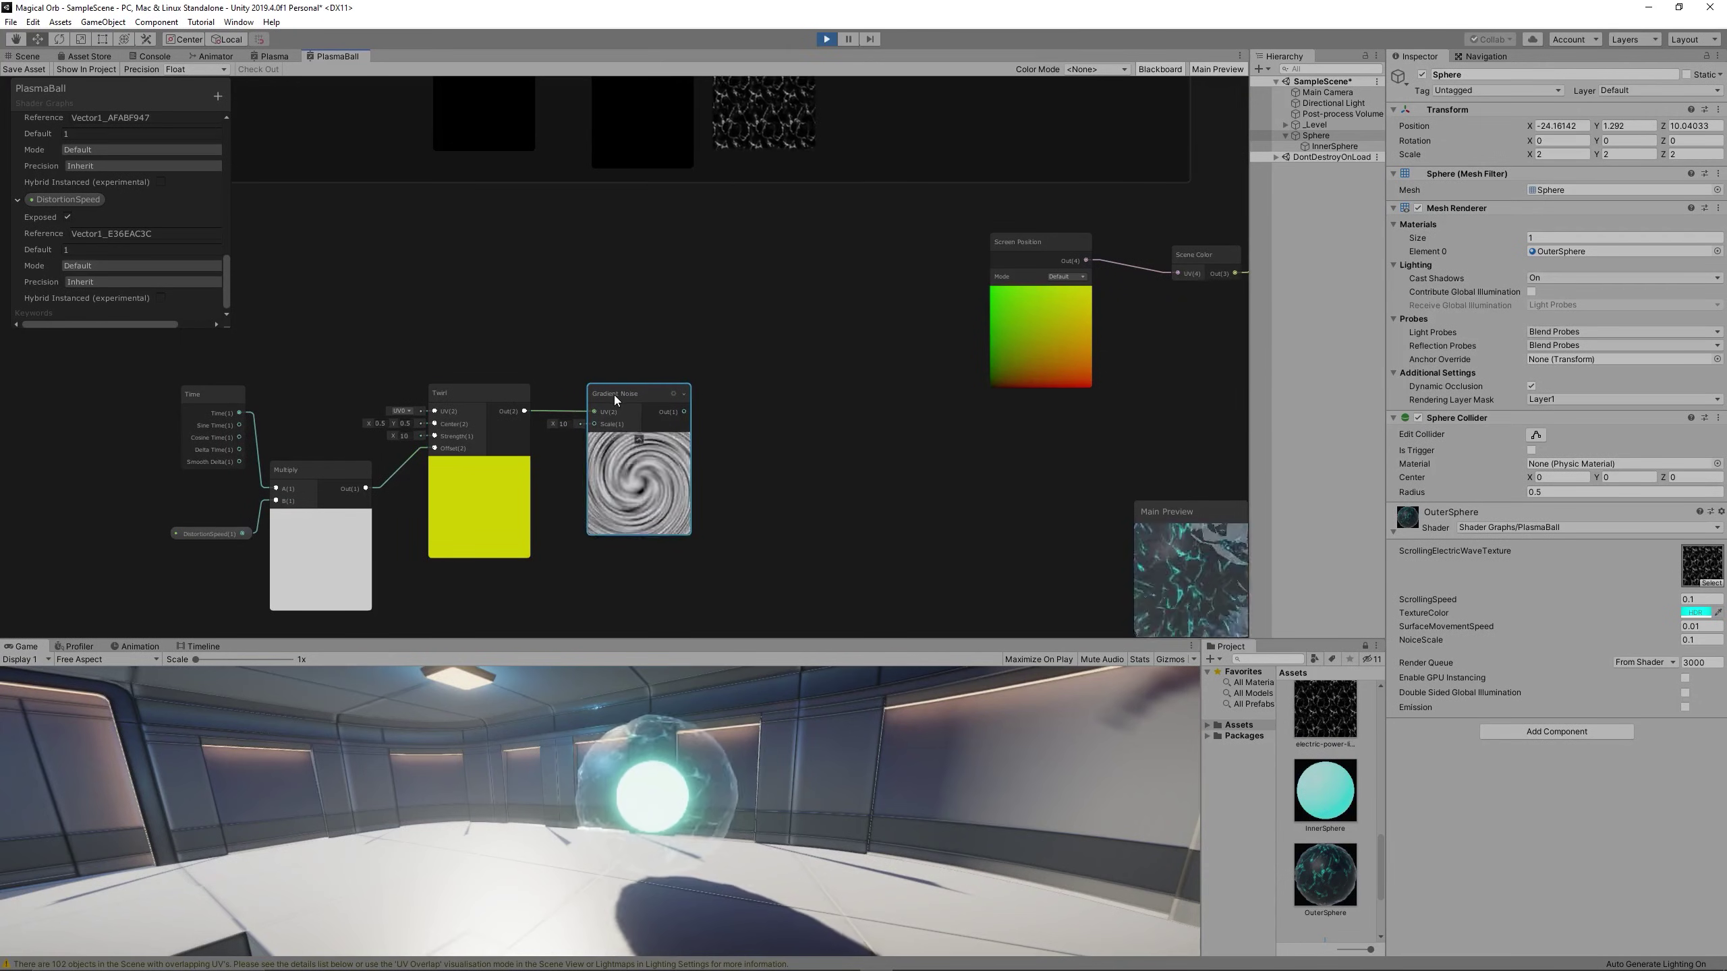
- Set the DistortionSpeed property's default value to 0.1
{"action": "left_click", "coordinate": [90, 250]}
{"action": "type", "text": "0"}
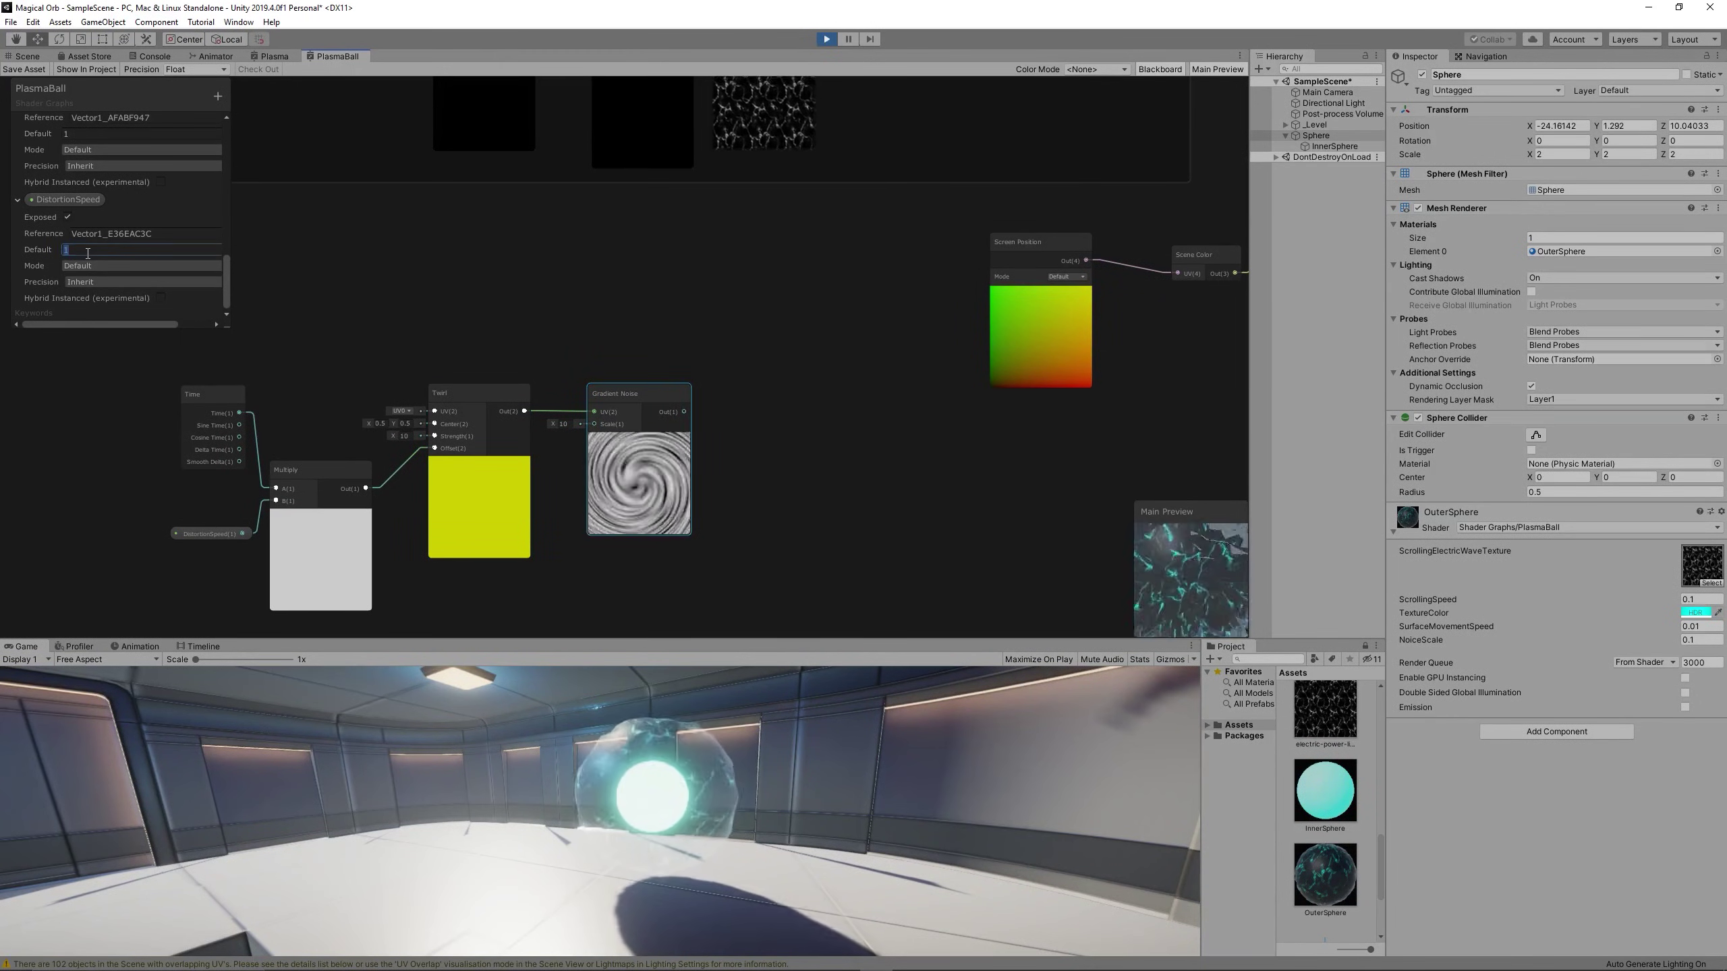
{"action": "type", "text": ".1"}
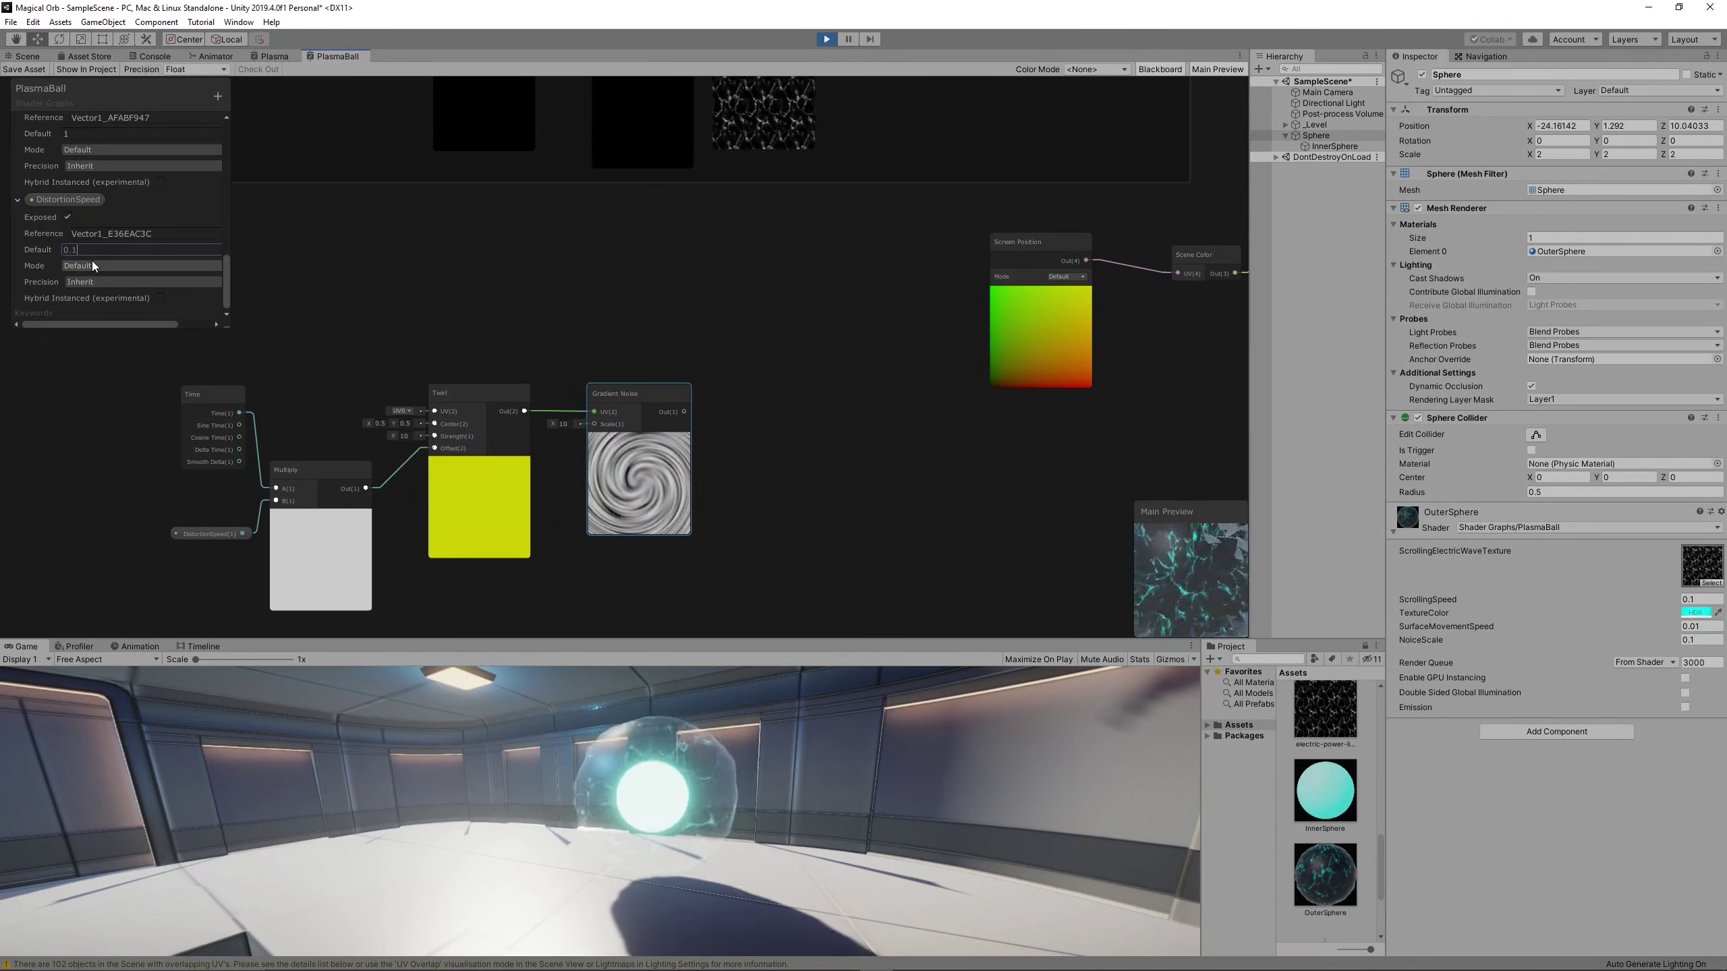
- Create a Normal From Height node beside the Gradient Noise node and connect the noise output to its input
{"action": "right_click", "coordinate": [831, 500]}
{"action": "left_click", "coordinate": [846, 507]}
{"action": "type", "text": "norm"}
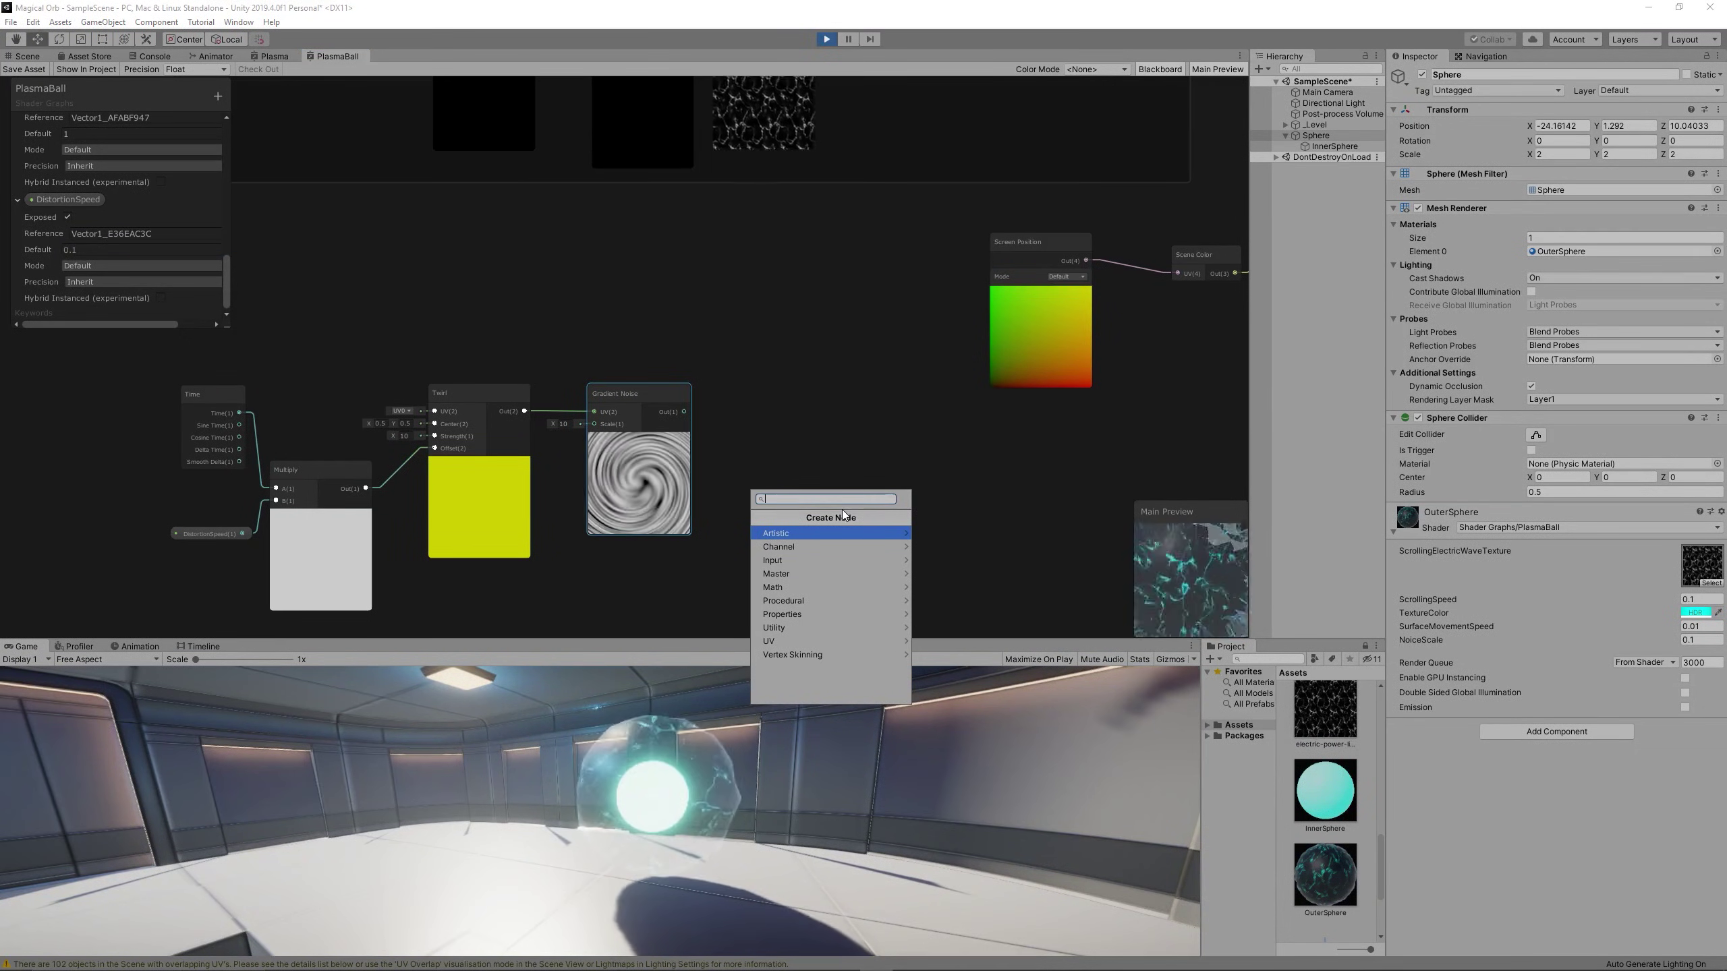
{"action": "type", "text": "a"}
{"action": "key", "text": "Down"}
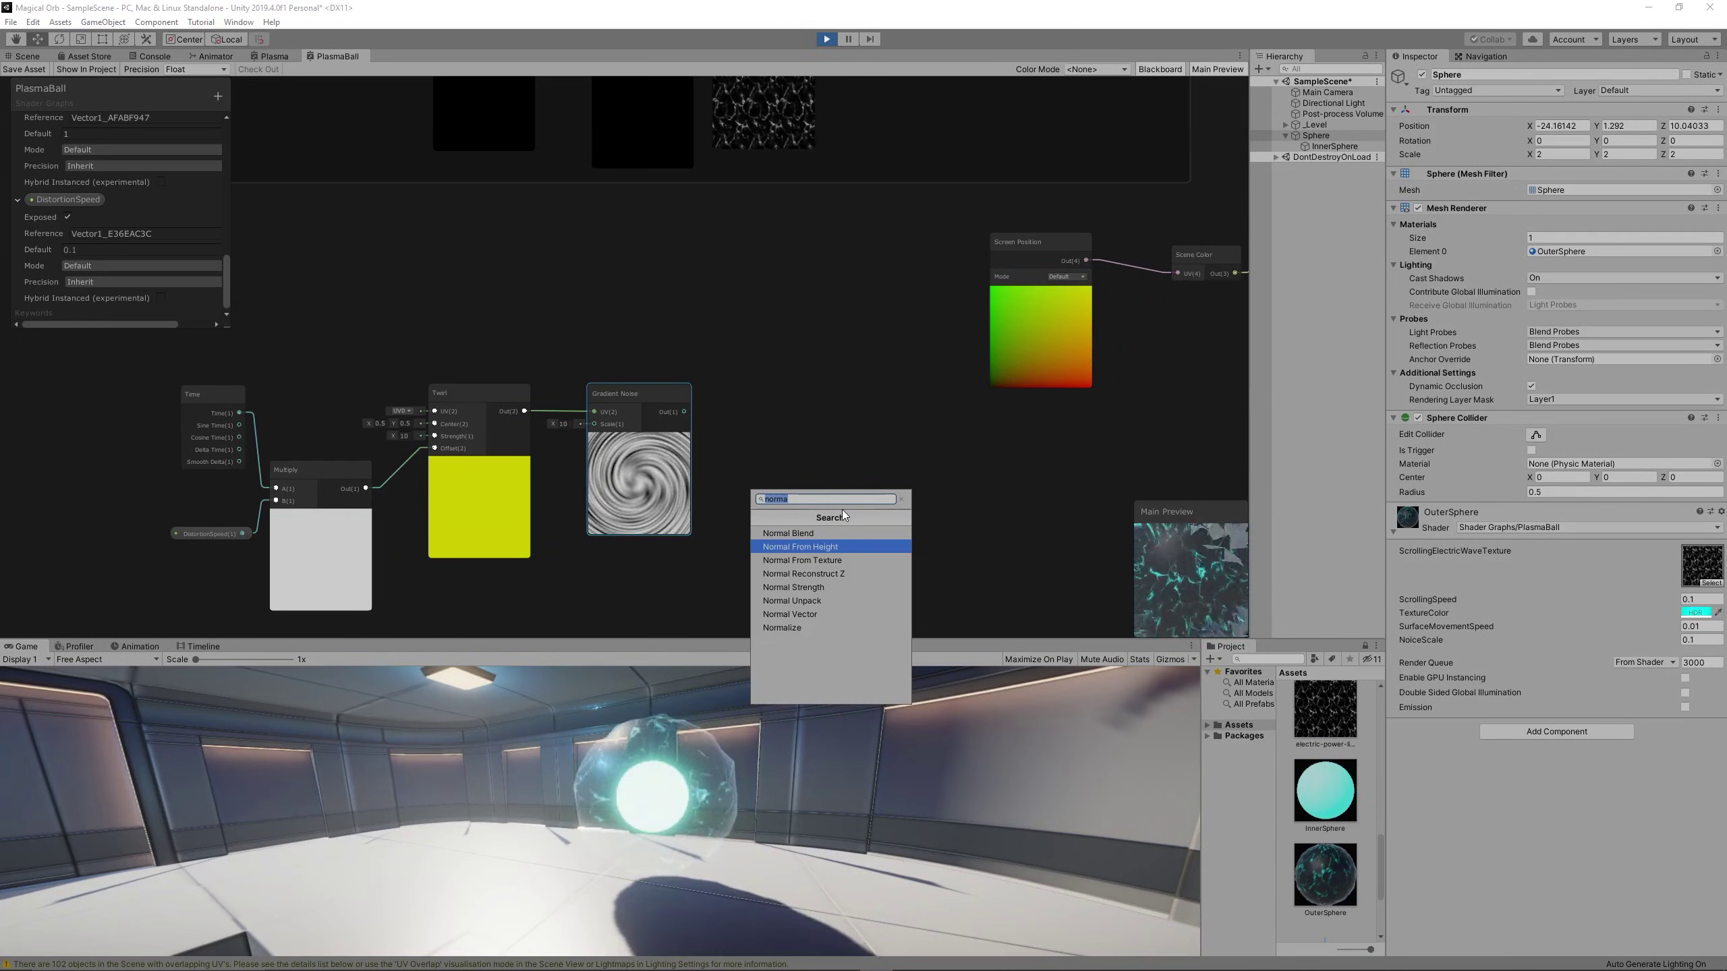
{"action": "key", "text": "Return"}
{"action": "left_click_drag", "start_coordinate": [863, 521], "coordinate": [794, 401]}
{"action": "left_click_drag", "start_coordinate": [684, 411], "coordinate": [785, 400]}
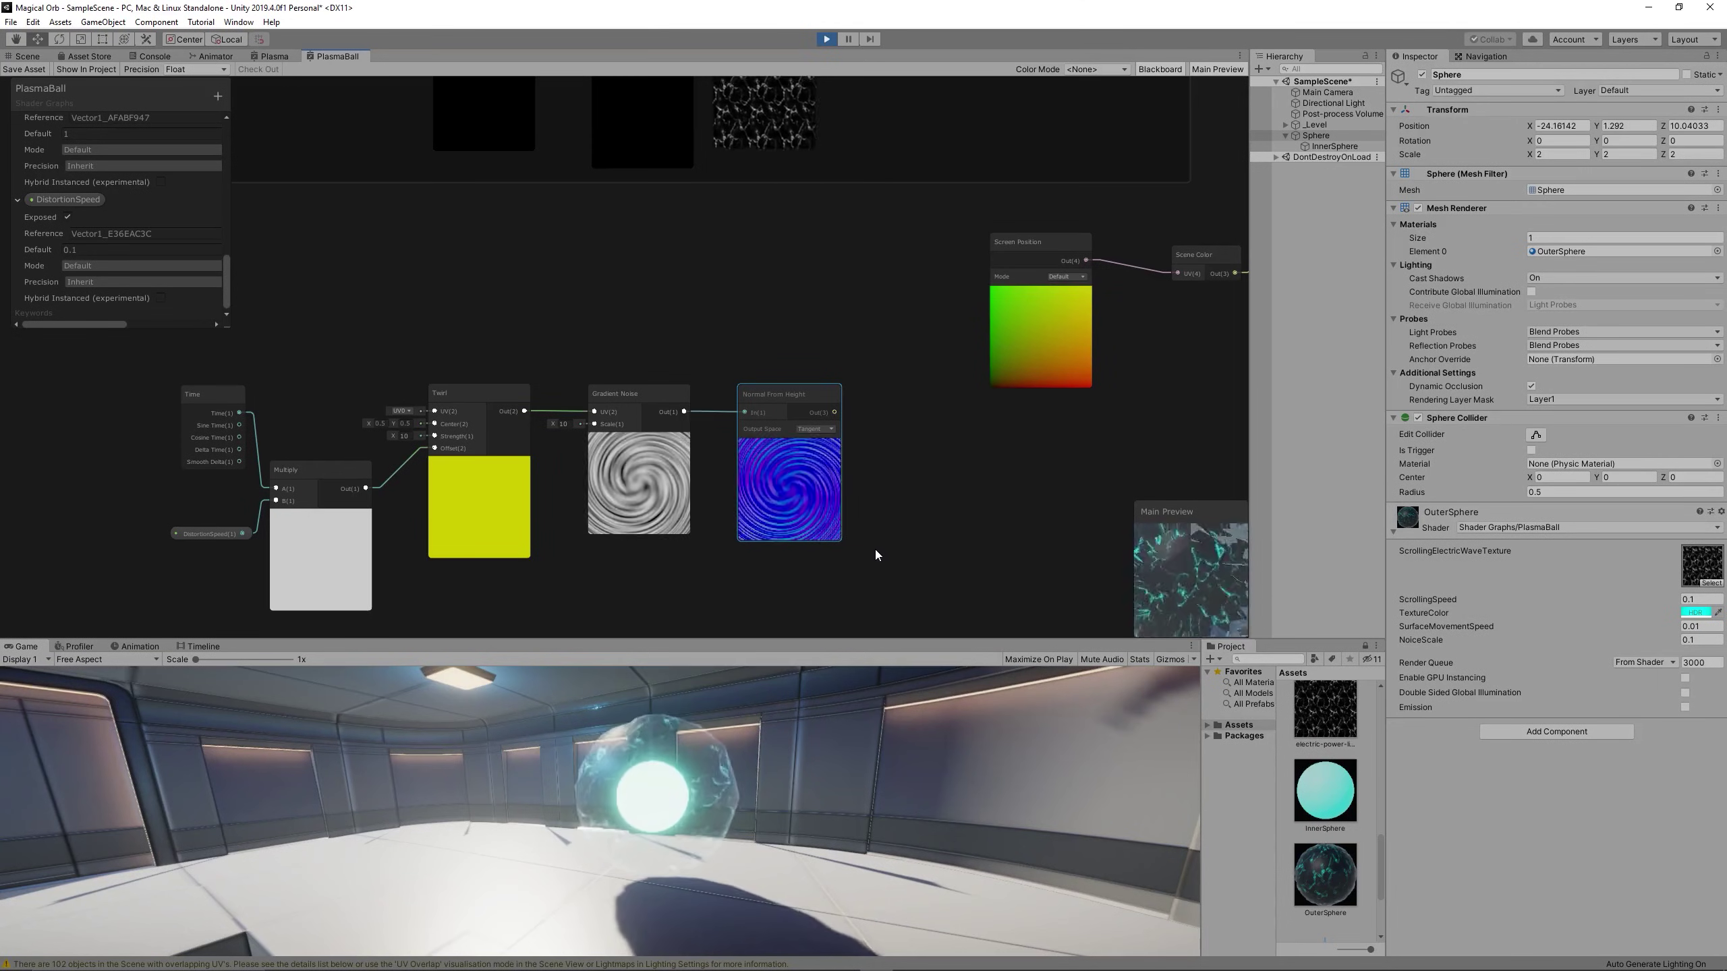
- Select the whole distortion chain from Time to Normal From Height and move it closer beneath the Screen Position node
{"action": "middle_click_drag", "start_coordinate": [875, 551], "coordinate": [875, 545]}
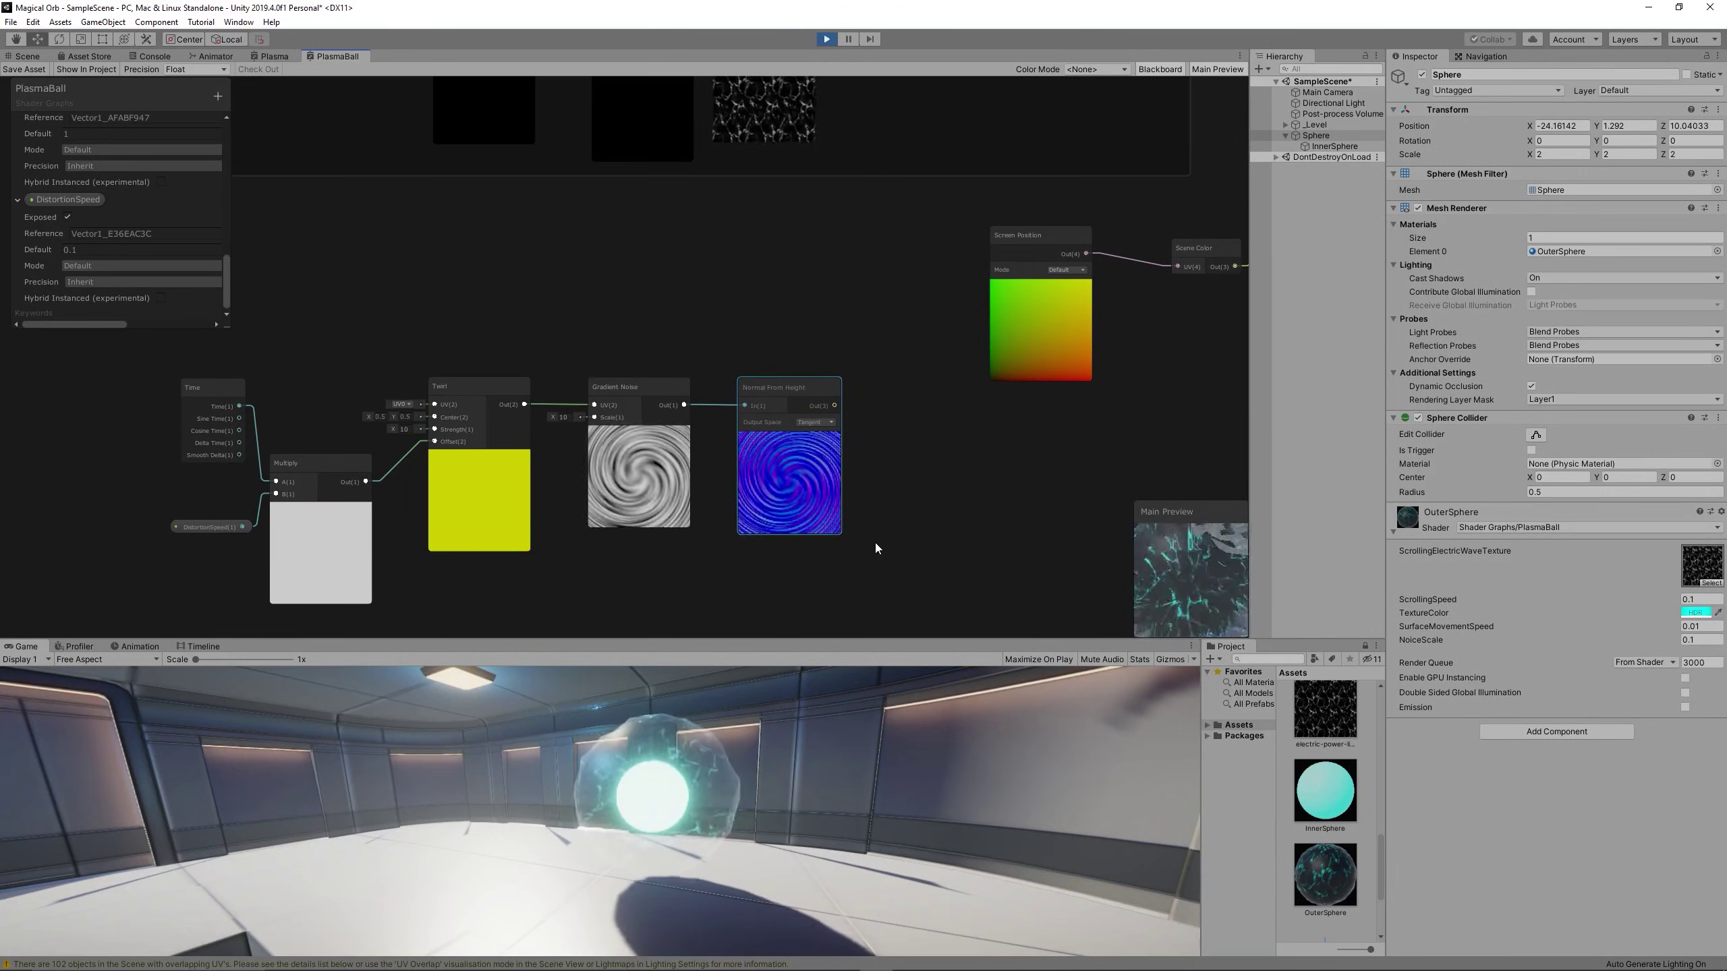
{"action": "left_click_drag", "start_coordinate": [210, 415], "coordinate": [205, 412]}
{"action": "left_click_drag", "start_coordinate": [828, 512], "coordinate": [1064, 538]}
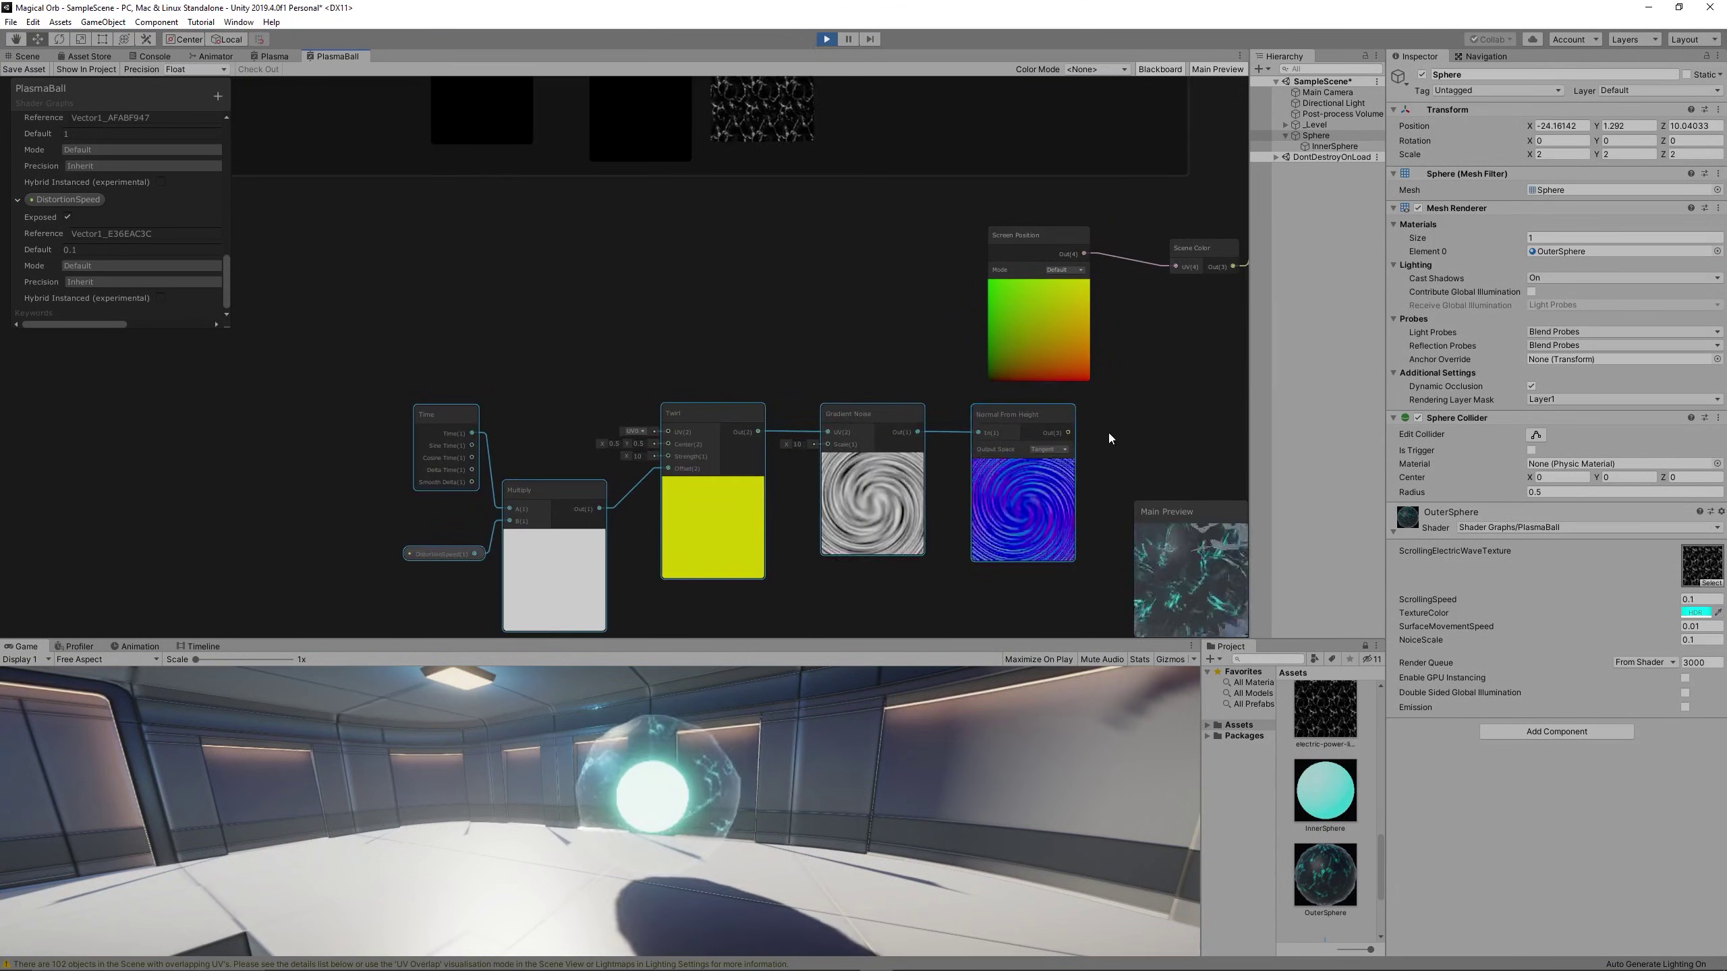
- Multiply the Screen Position output by the Normal From Height output using a new Multiply node
{"action": "middle_click_drag", "start_coordinate": [1144, 437], "coordinate": [831, 416]}
{"action": "right_click", "coordinate": [832, 416]}
{"action": "left_click", "coordinate": [835, 425]}
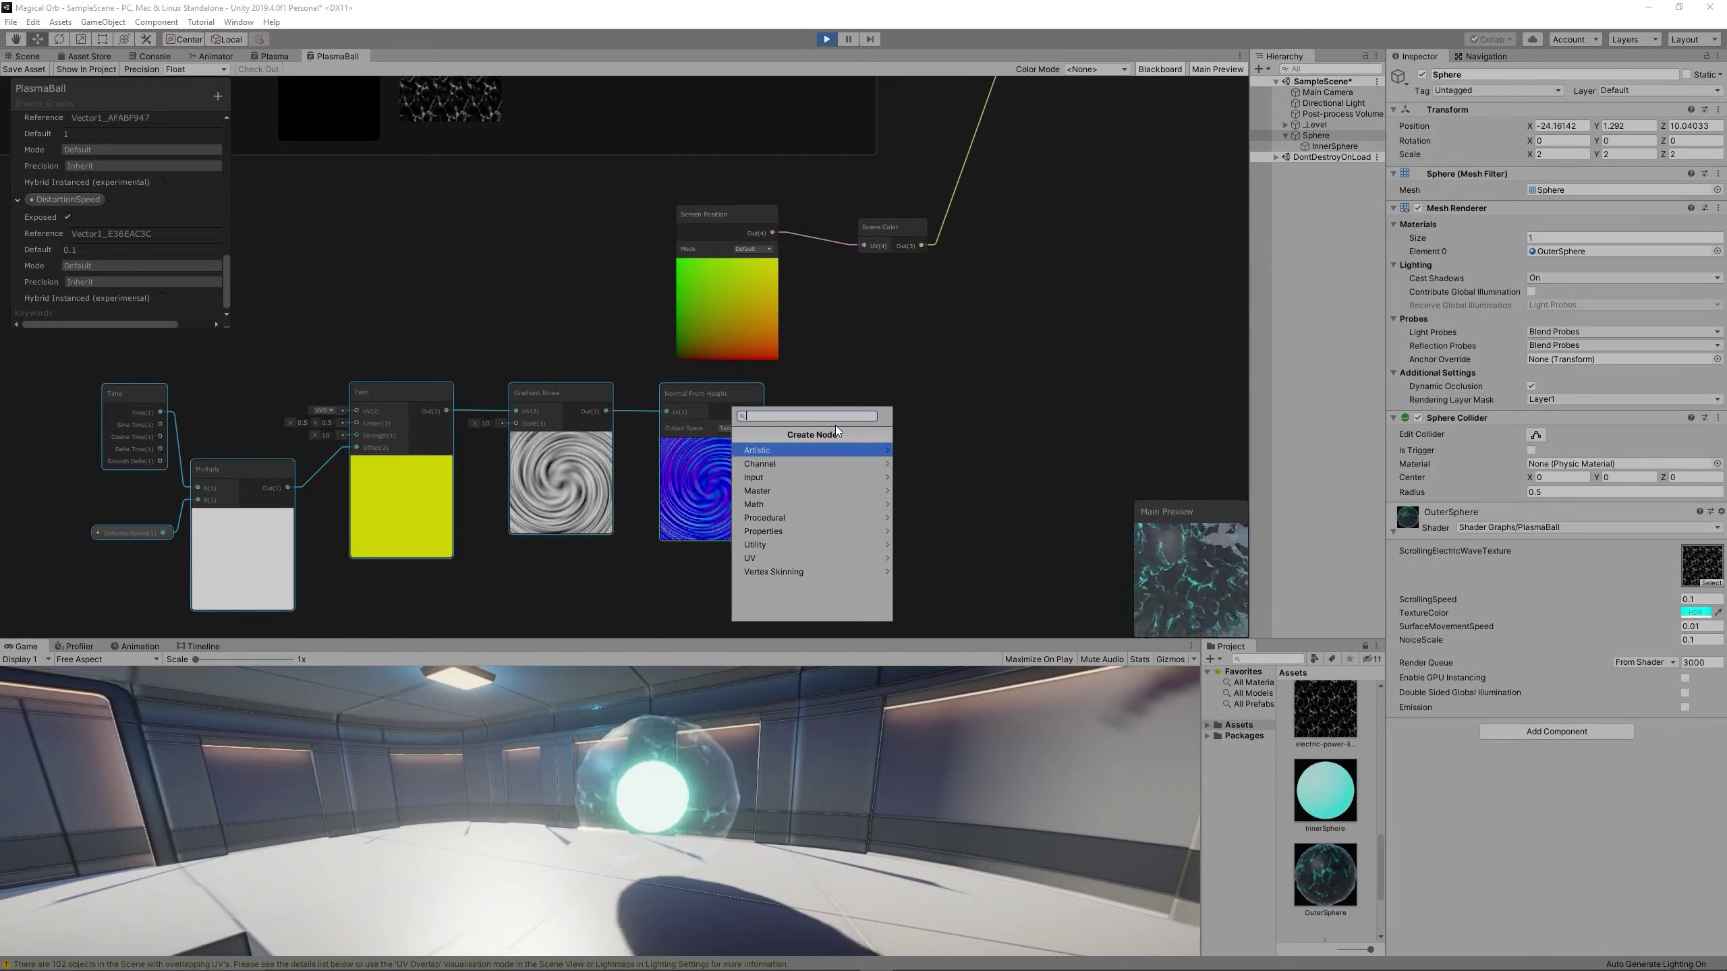
{"action": "type", "text": "mu"}
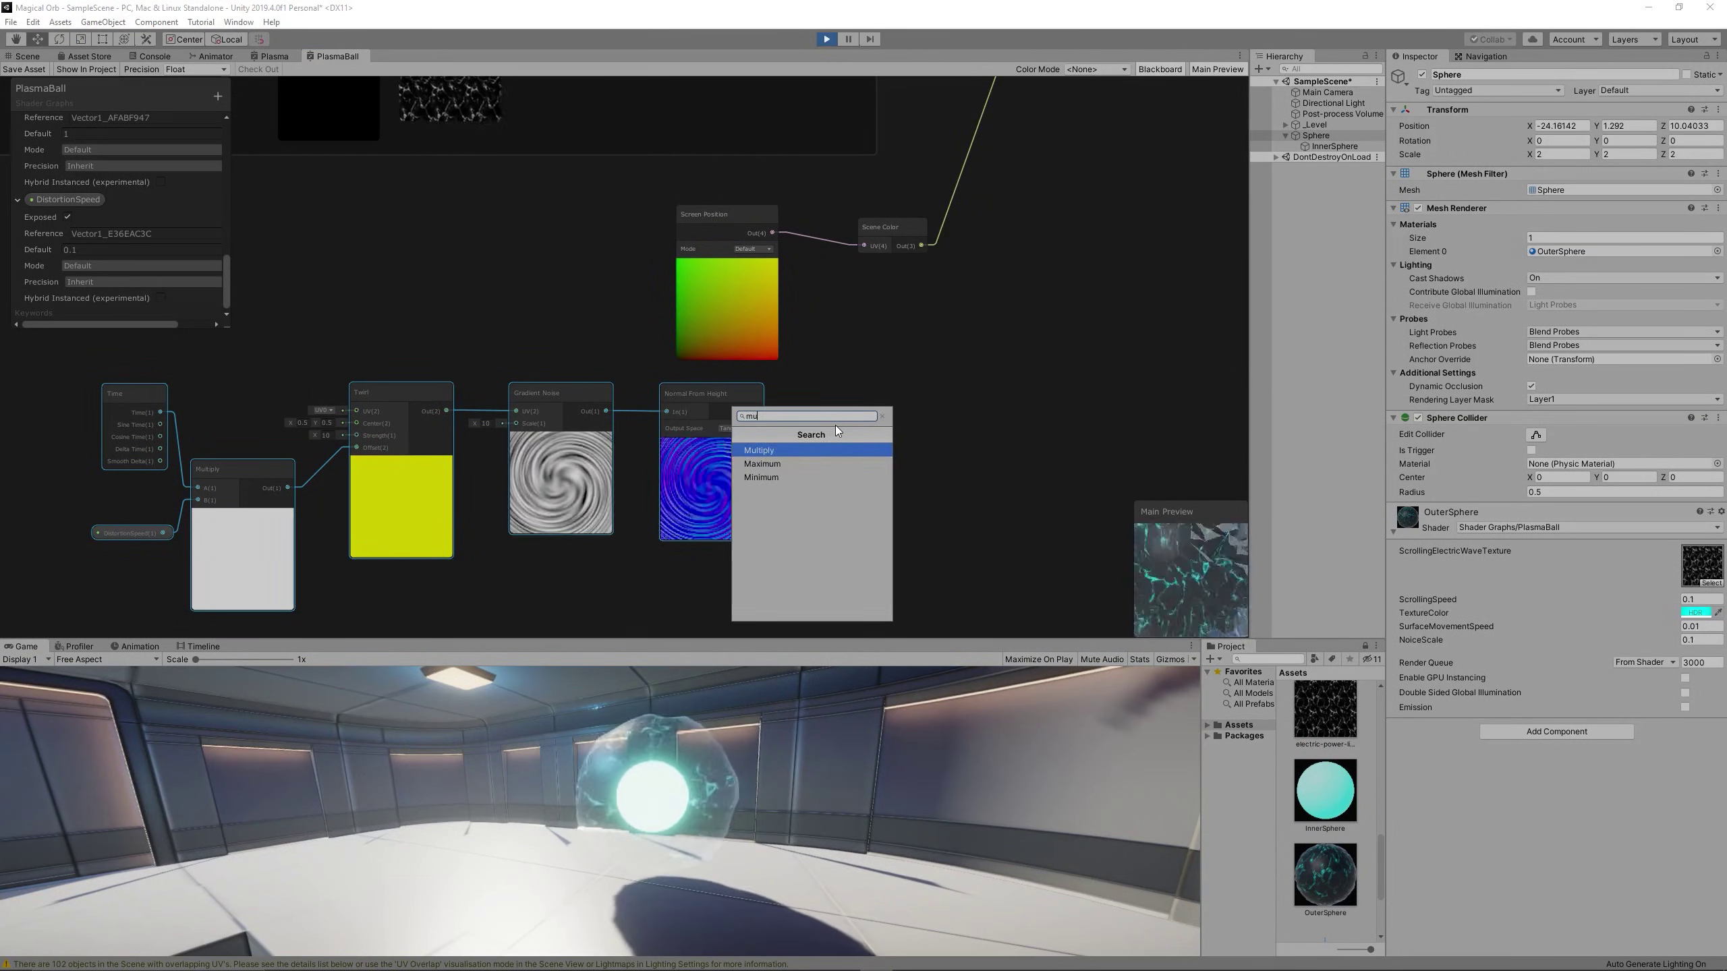
{"action": "key", "text": "Return"}
{"action": "left_click_drag", "start_coordinate": [713, 263], "coordinate": [819, 459]}
{"action": "left_click_drag", "start_coordinate": [757, 411], "coordinate": [820, 471]}
{"action": "left_click_drag", "start_coordinate": [837, 443], "coordinate": [828, 354]}
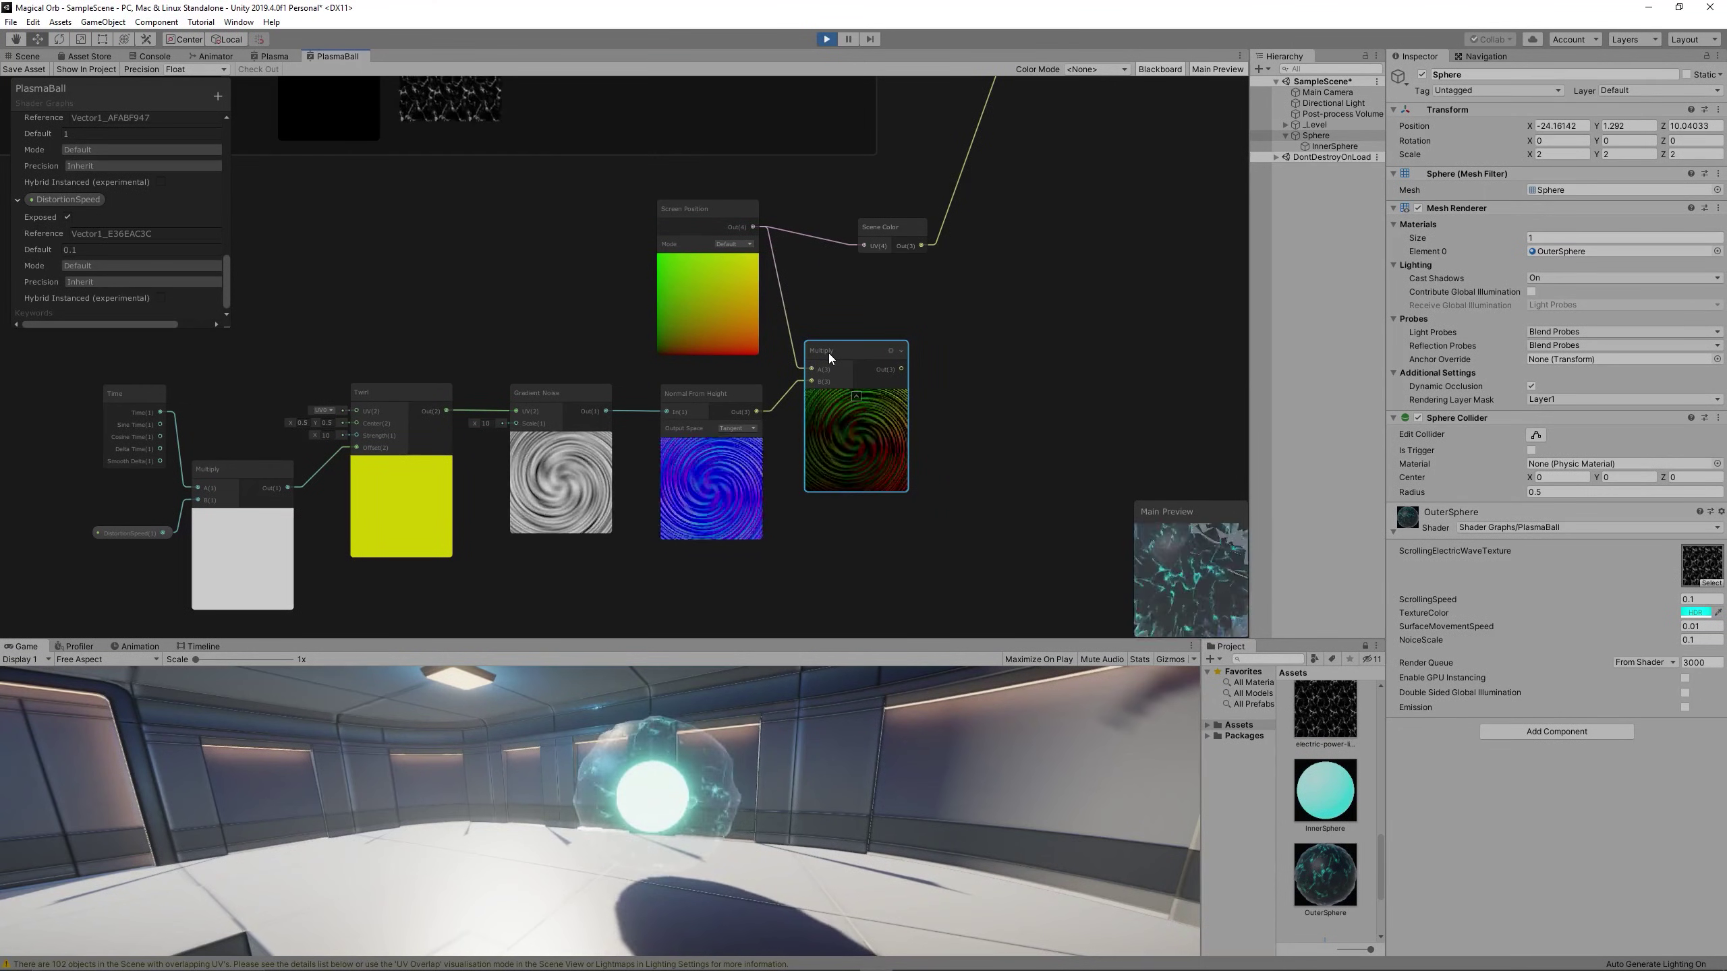
- Create an Add node that sums the Screen Position output and the new Multiply output, moving Scene Color aside
{"action": "right_click", "coordinate": [963, 351]}
{"action": "left_click", "coordinate": [978, 356]}
{"action": "type", "text": "add"}
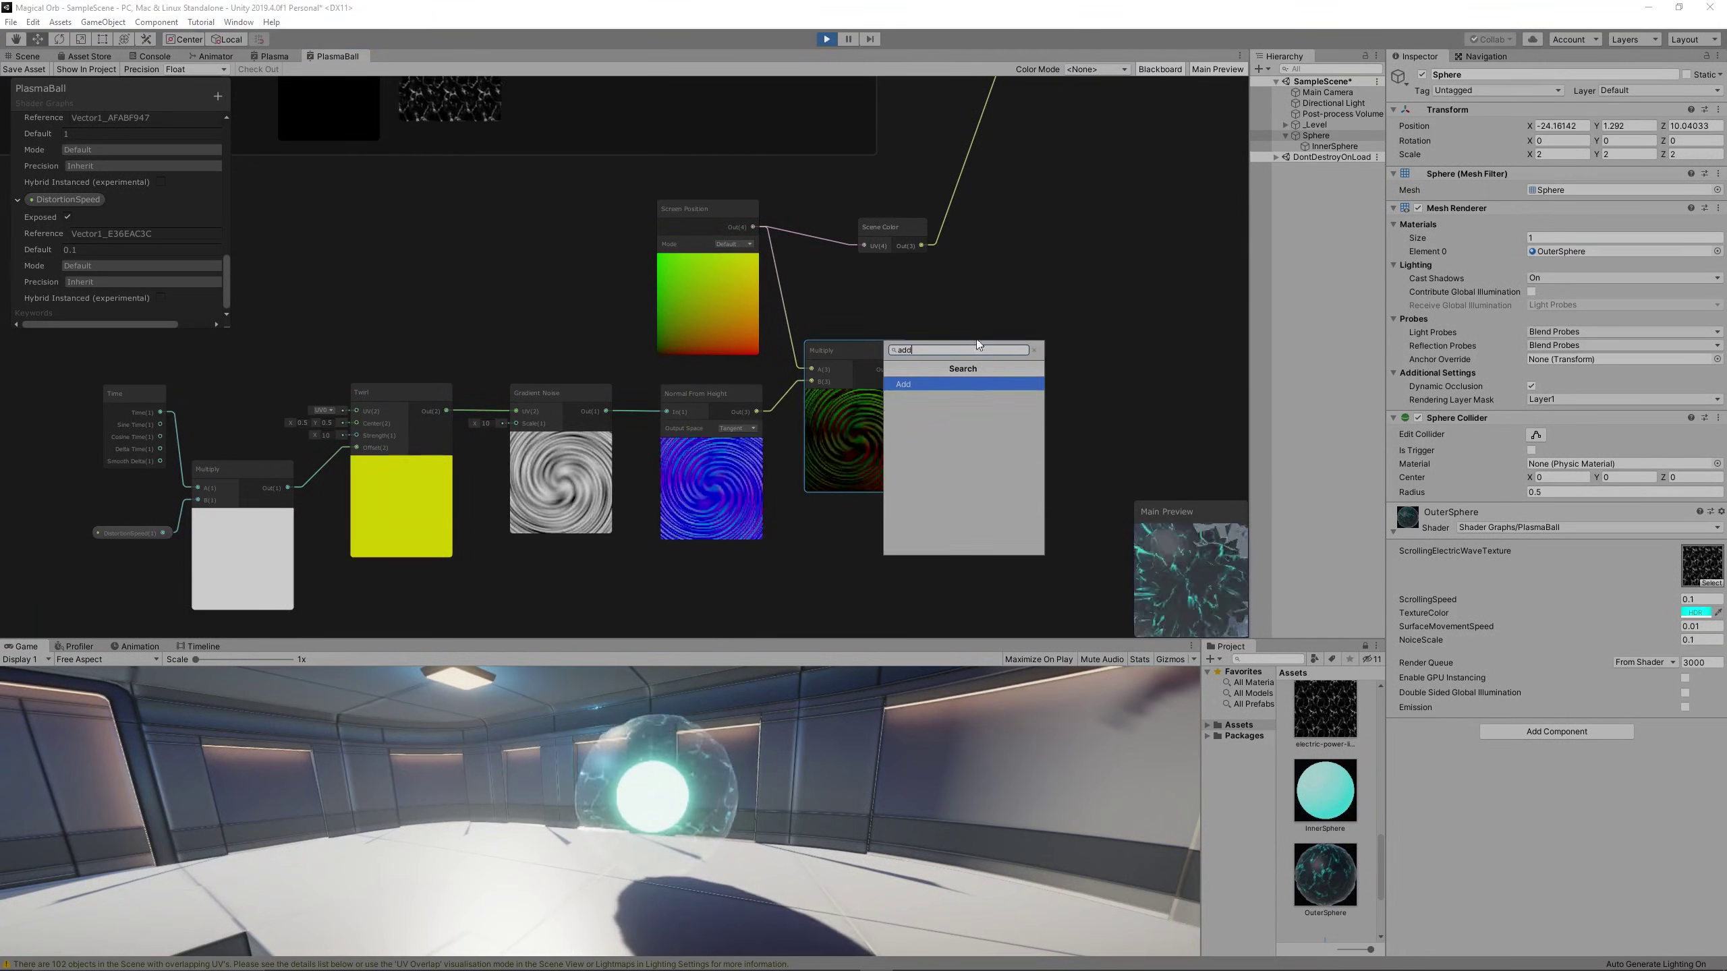
{"action": "key", "text": "Return"}
{"action": "left_click_drag", "start_coordinate": [888, 228], "coordinate": [1027, 210]}
{"action": "left_click_drag", "start_coordinate": [1018, 378], "coordinate": [1013, 291]}
{"action": "left_click_drag", "start_coordinate": [900, 369], "coordinate": [968, 317]}
{"action": "left_click_drag", "start_coordinate": [753, 227], "coordinate": [968, 305]}
- Connect the Add output to the repositioned Scene Color node's UV input and save the shader graph asset
{"action": "left_click_drag", "start_coordinate": [1026, 212], "coordinate": [1119, 223]}
{"action": "left_click_drag", "start_coordinate": [1058, 305], "coordinate": [1096, 240]}
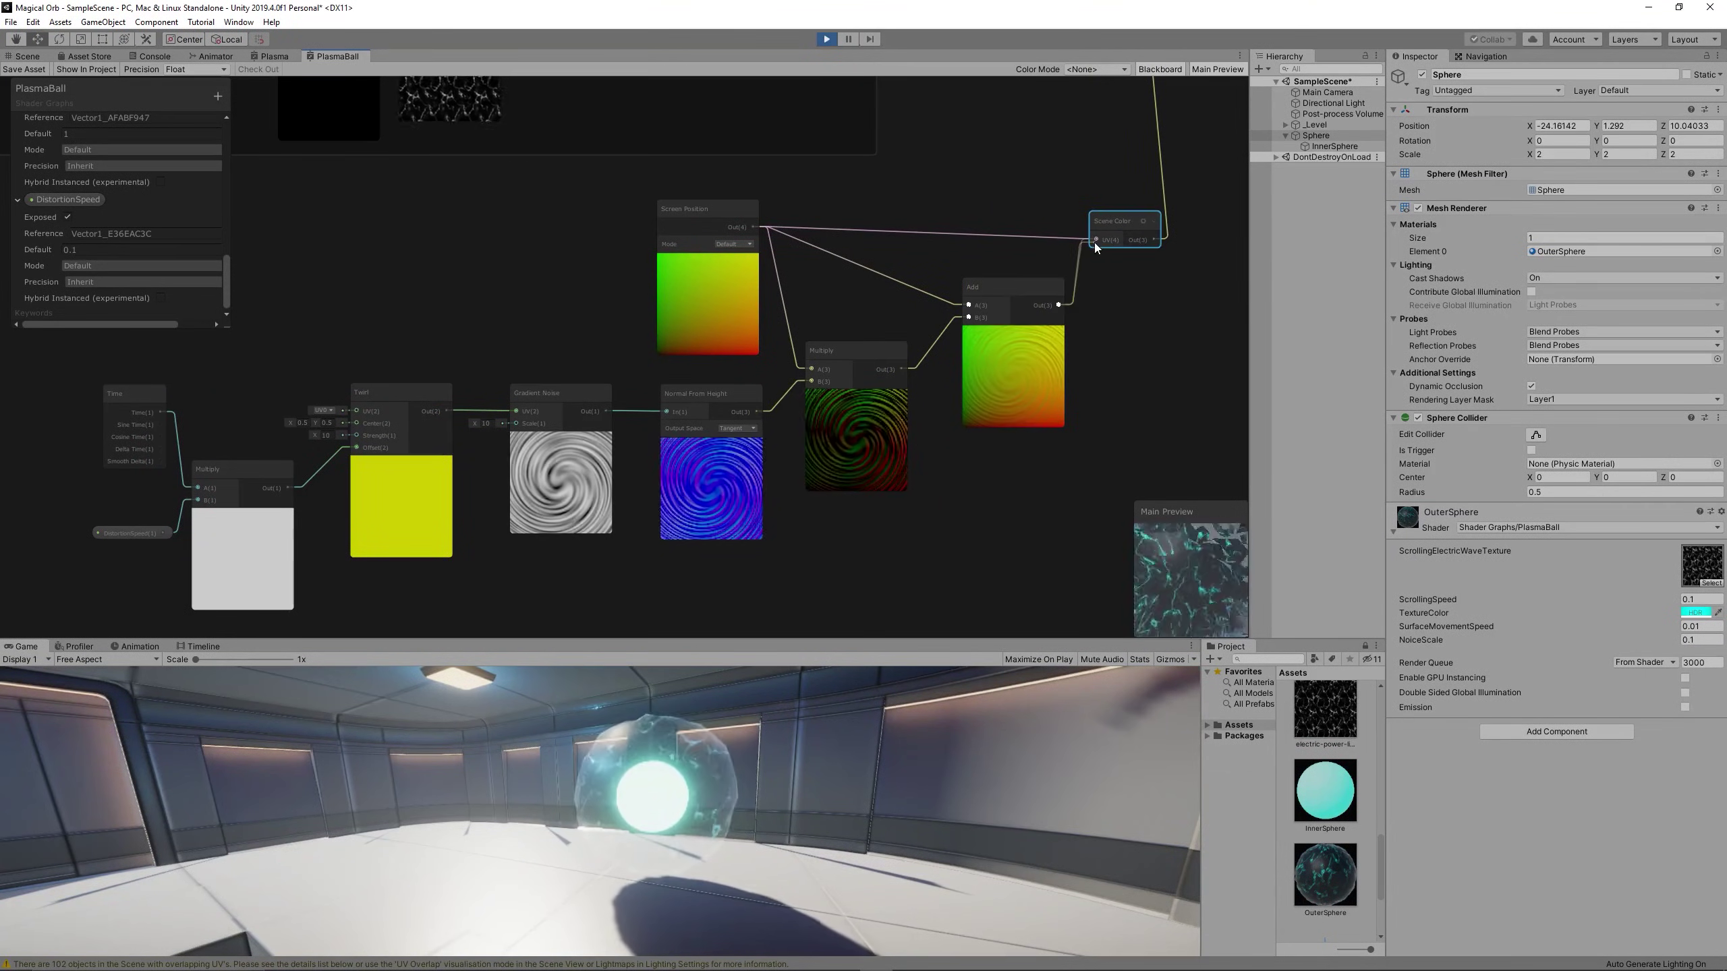
{"action": "left_click", "coordinate": [24, 70]}
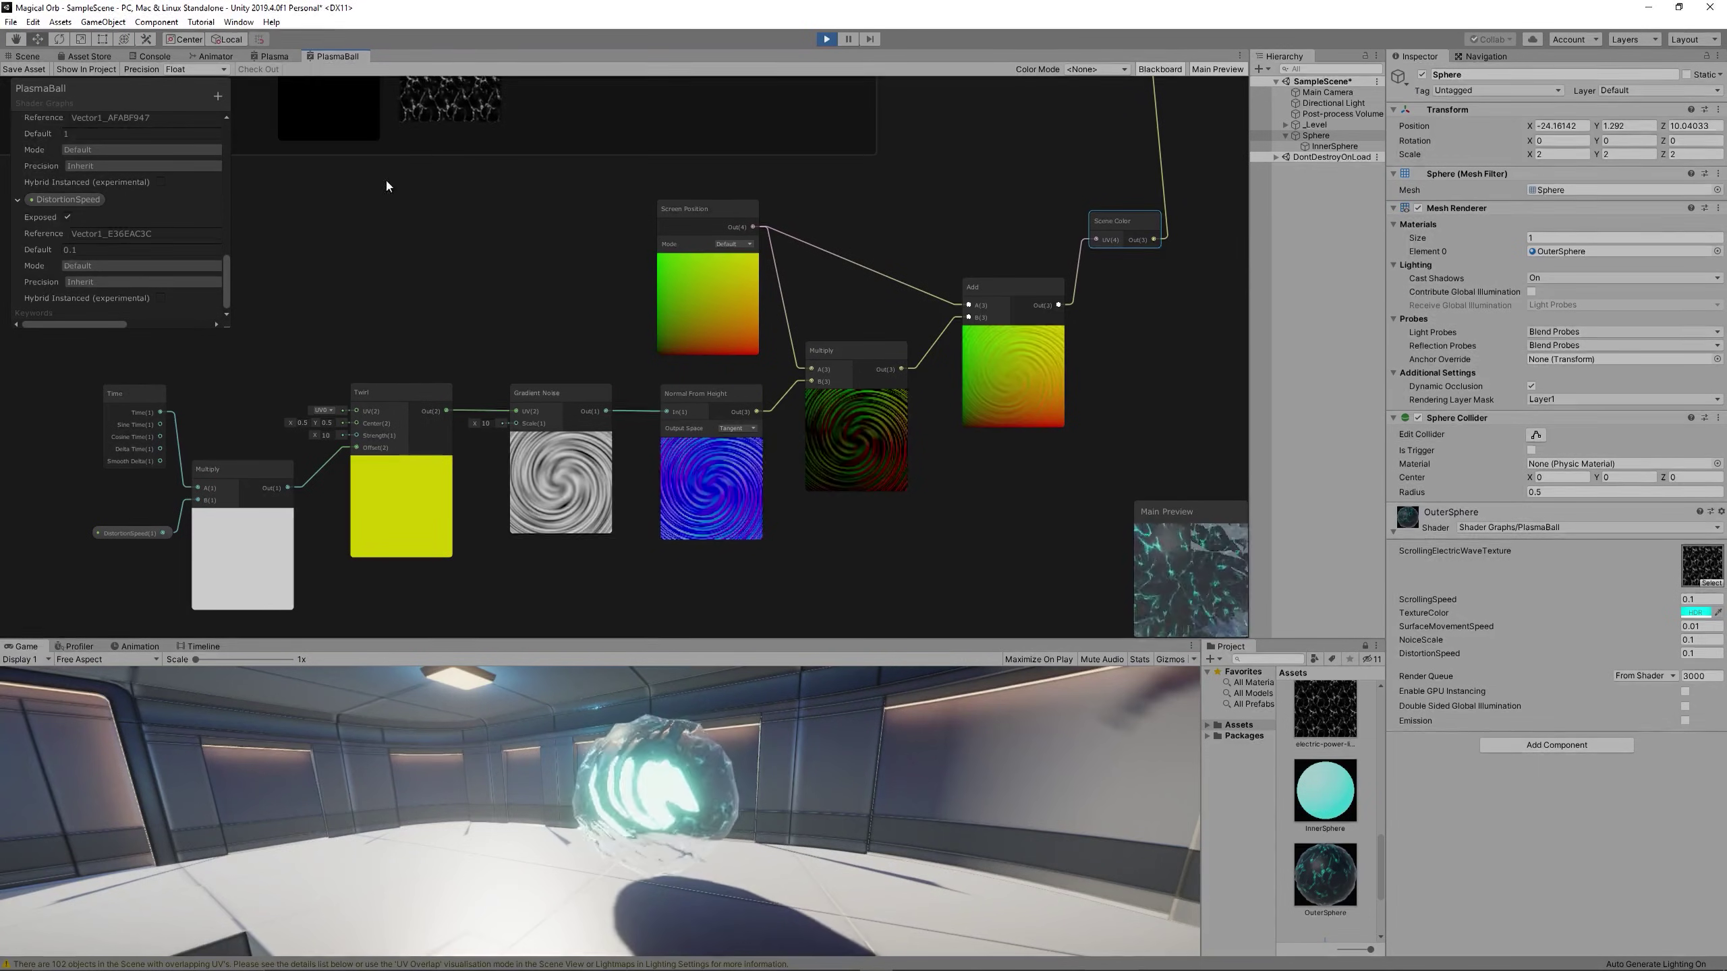
- Return to the Scene view and enlarge the Game view to examine the orb's swirling distortion
{"action": "left_click", "coordinate": [30, 55]}
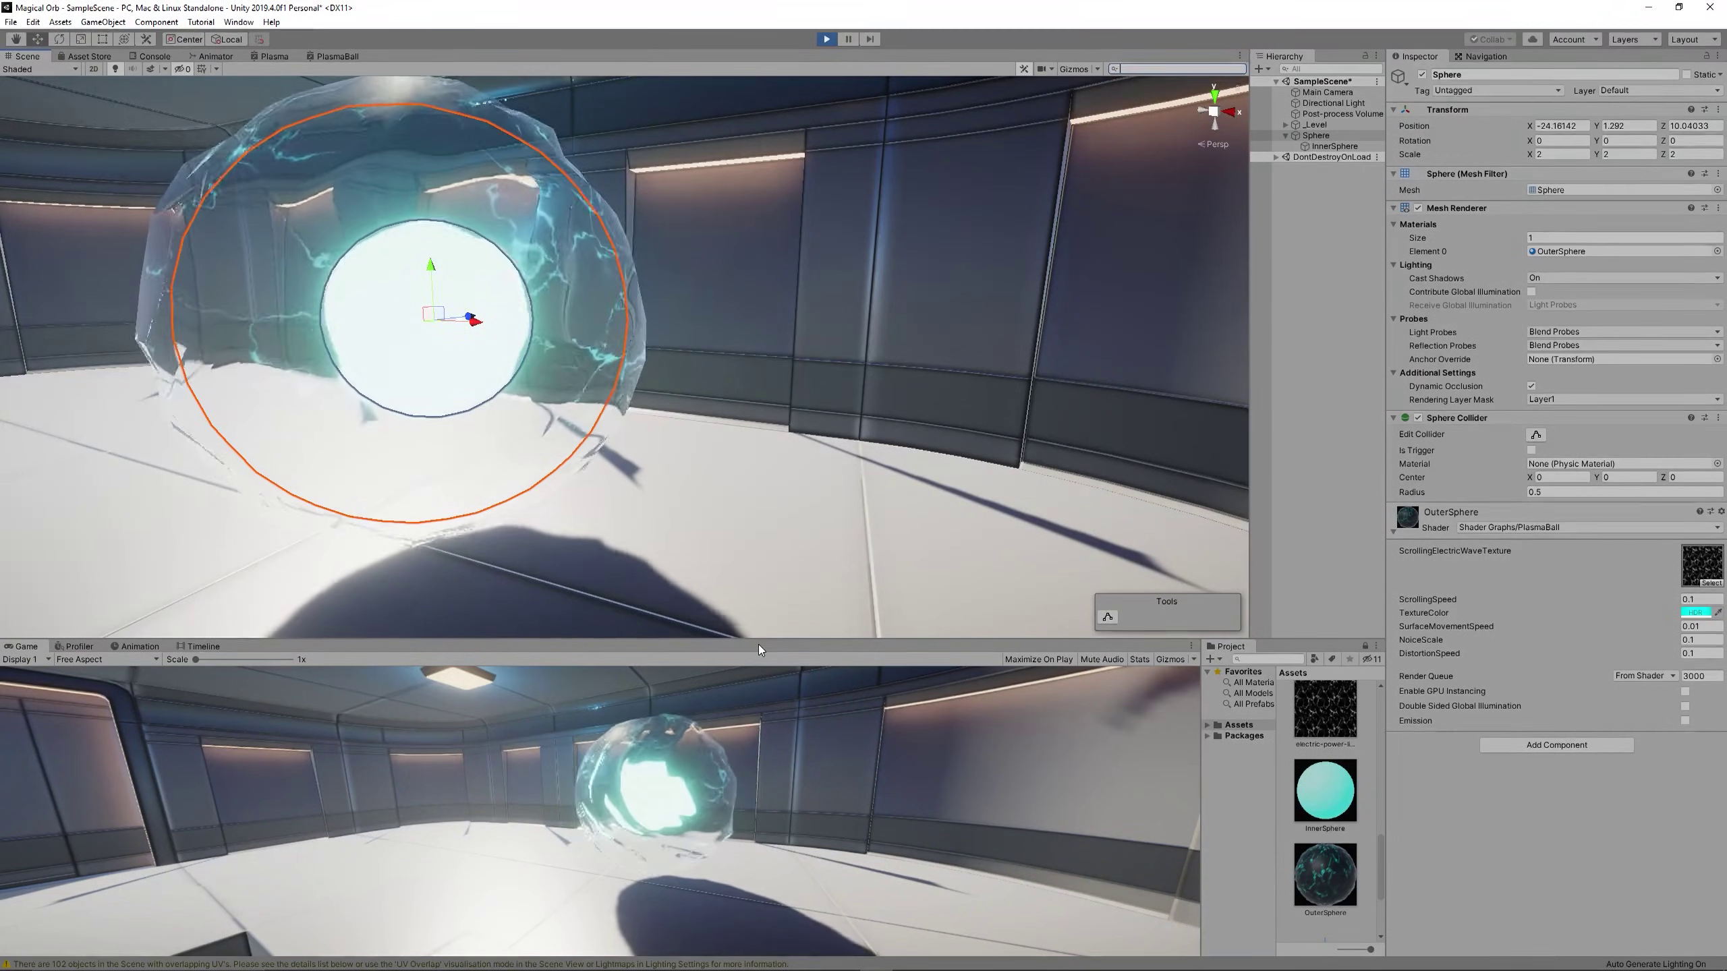
{"action": "left_click_drag", "start_coordinate": [763, 646], "coordinate": [789, 201]}
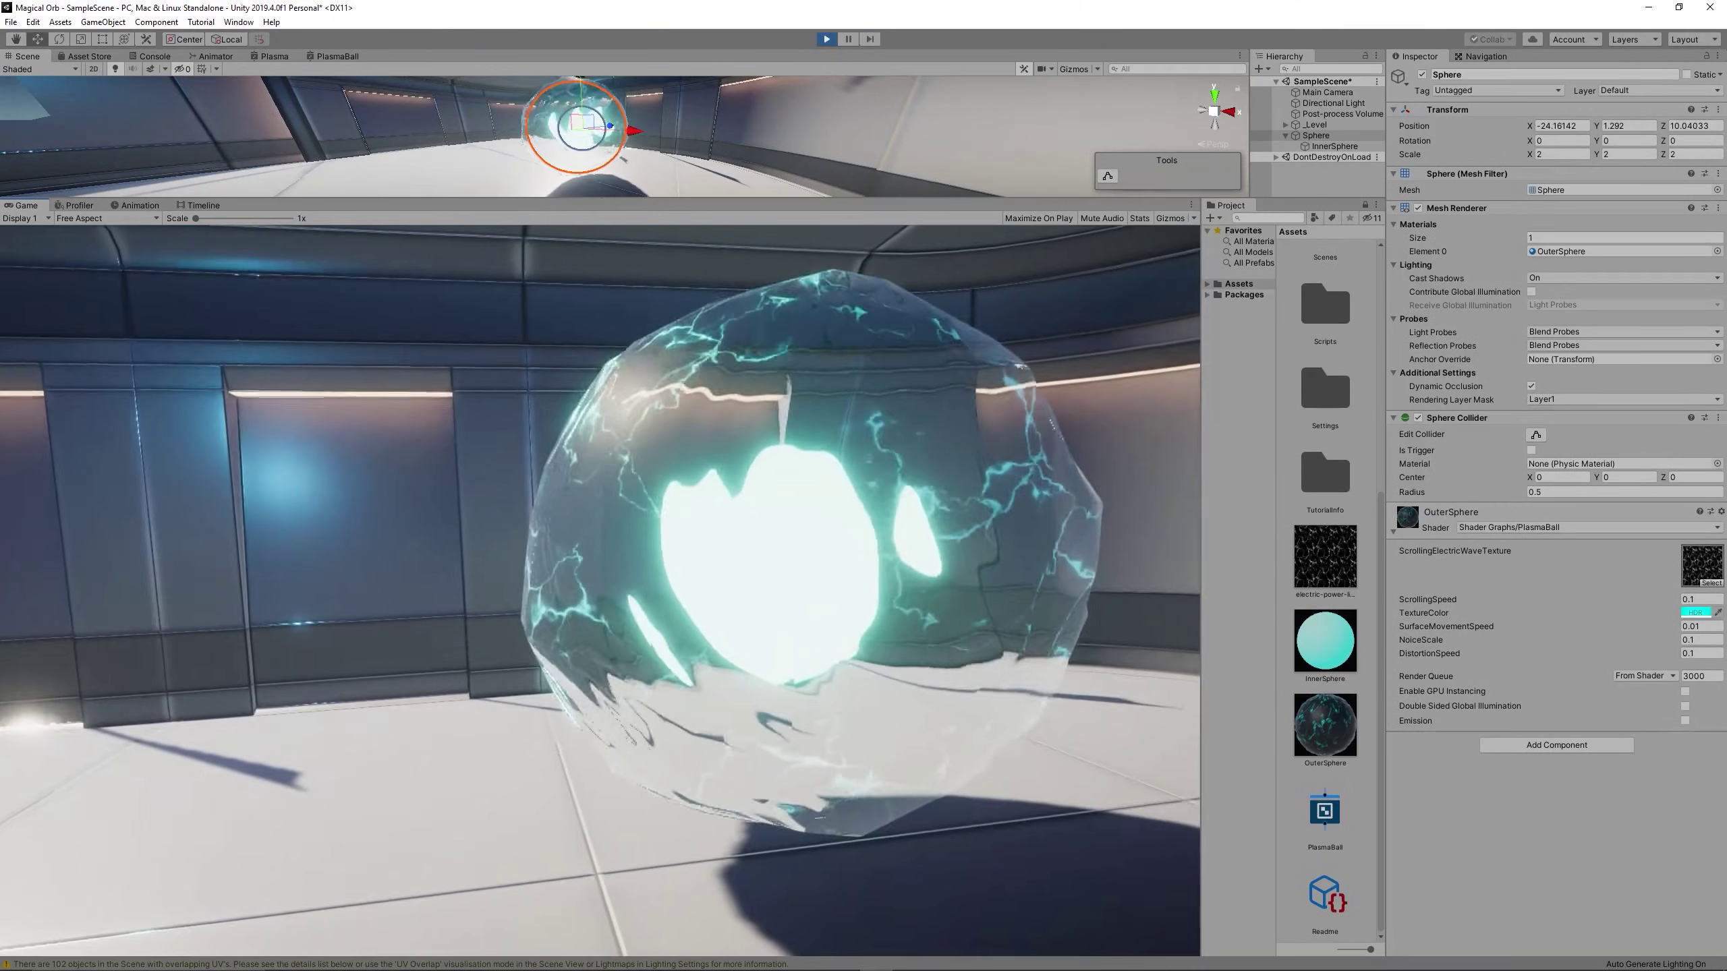